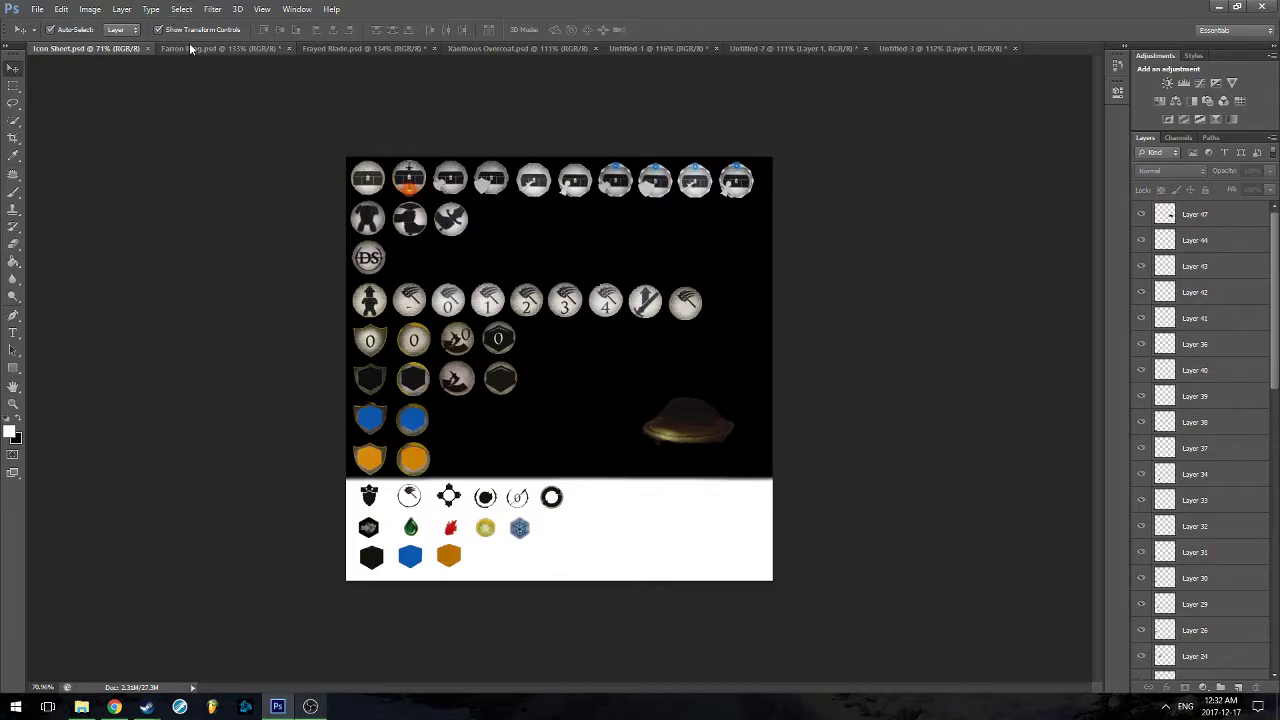
Compare the sword, armour and ring cut-outs across Untitled 1–3, ending on the ring image
{"action": "left_click", "coordinate": [674, 50]}
{"action": "left_click", "coordinate": [764, 49]}
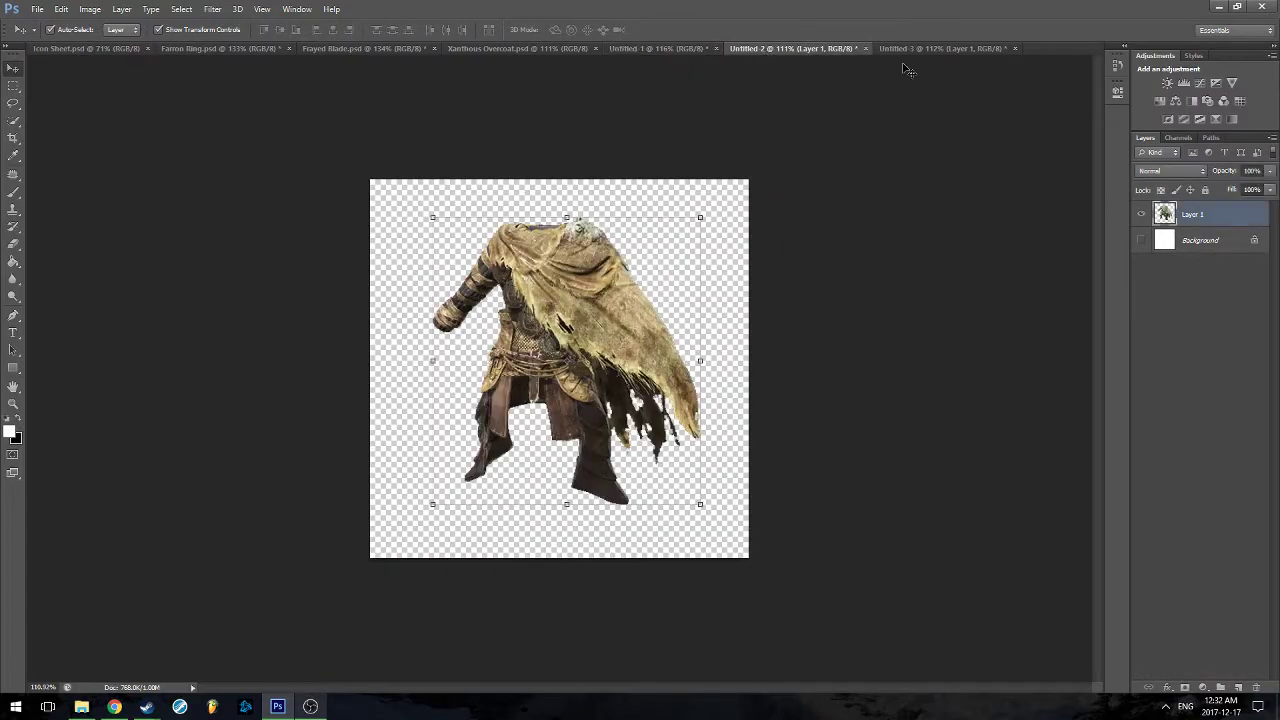
{"action": "left_click", "coordinate": [906, 49]}
{"action": "left_click", "coordinate": [674, 47]}
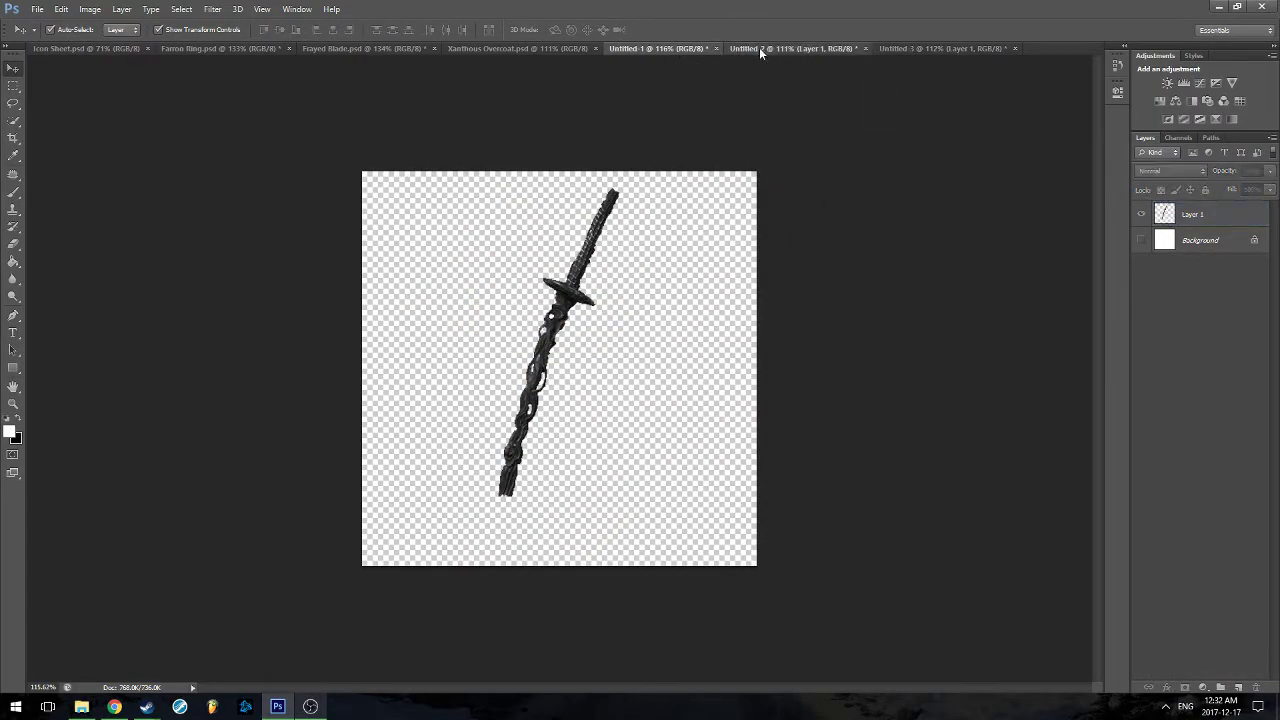
{"action": "left_click", "coordinate": [762, 48]}
{"action": "left_click", "coordinate": [906, 52]}
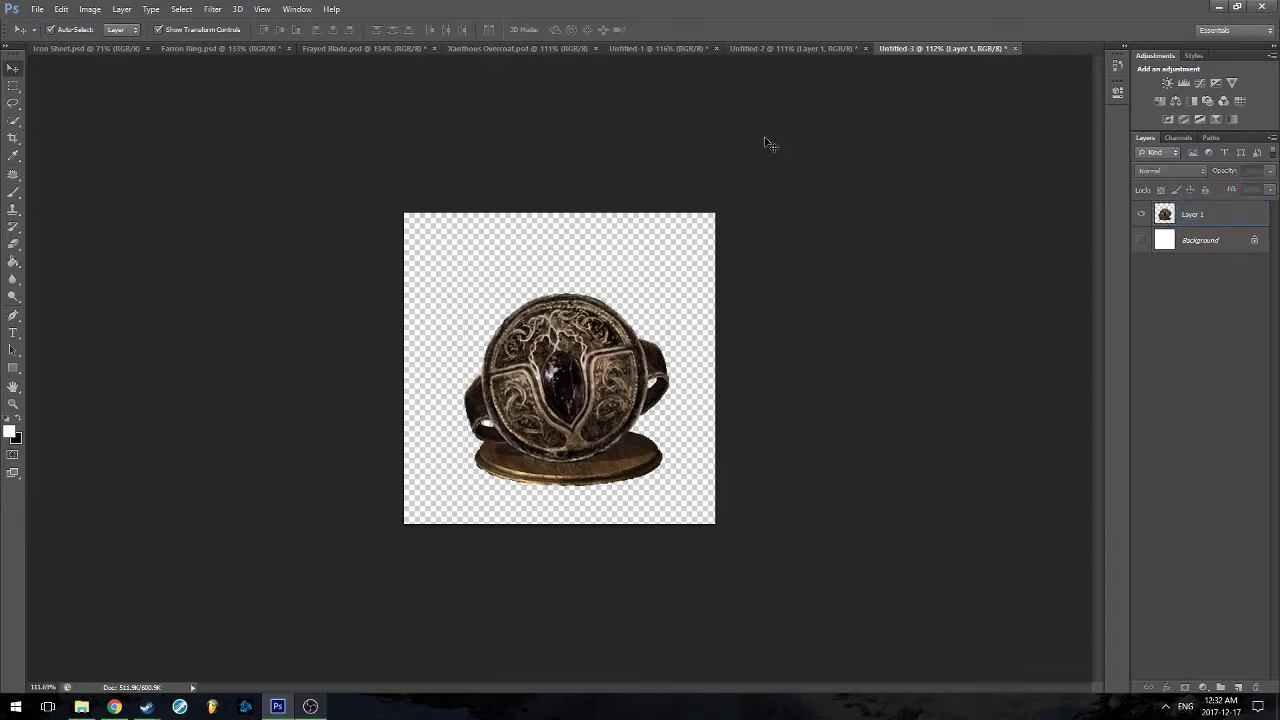
{"action": "left_click", "coordinate": [673, 46]}
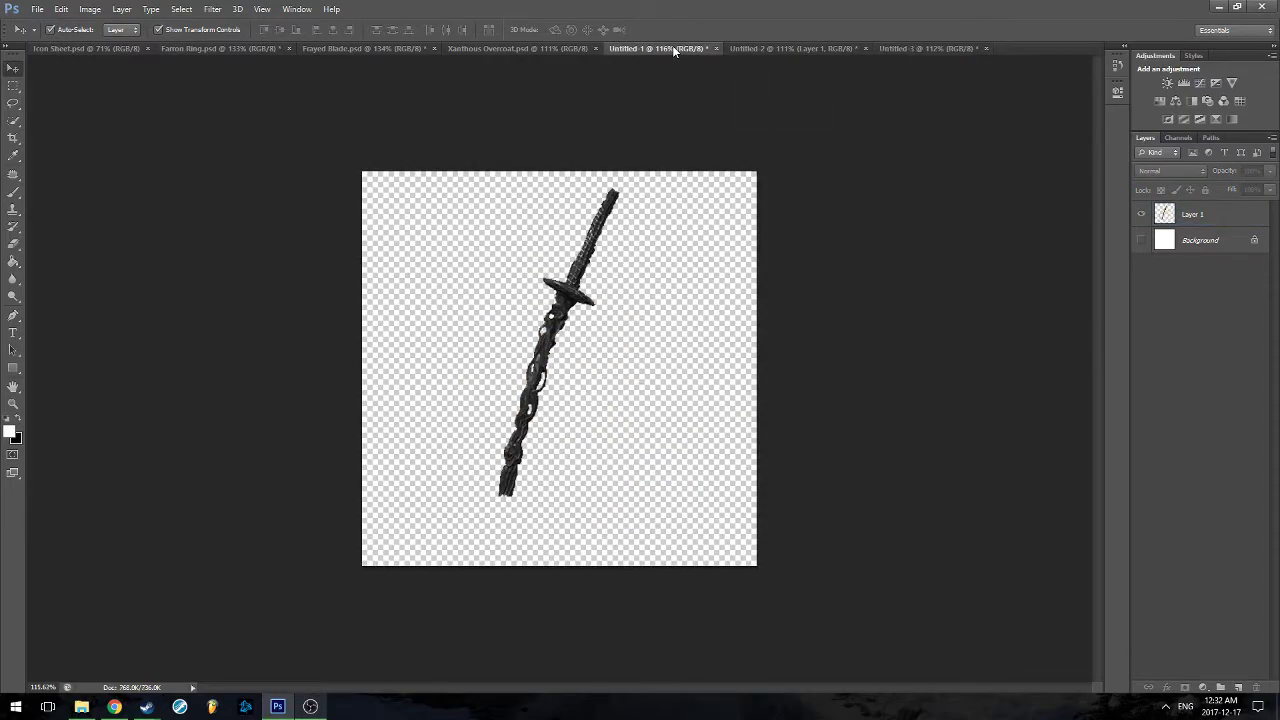
{"action": "left_click", "coordinate": [766, 48]}
{"action": "left_click", "coordinate": [910, 50]}
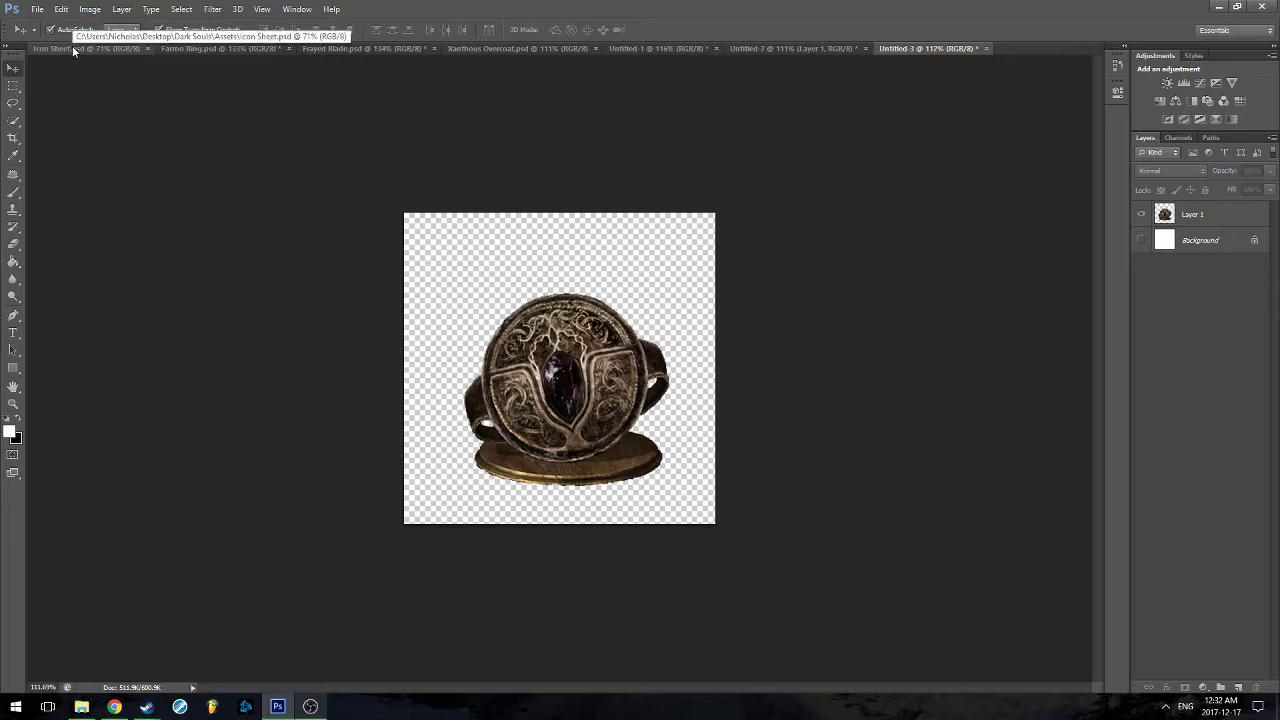
{"action": "left_click", "coordinate": [37, 9]}
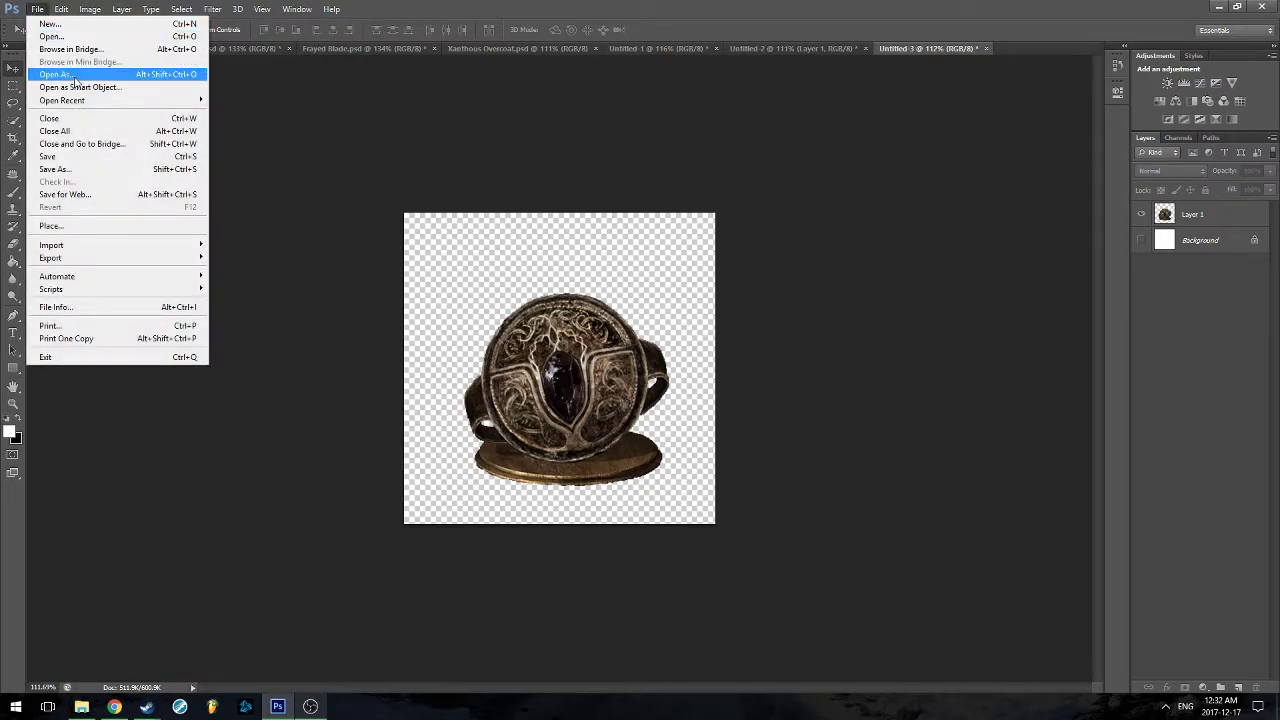
{"action": "mouse_move", "coordinate": [77, 104]}
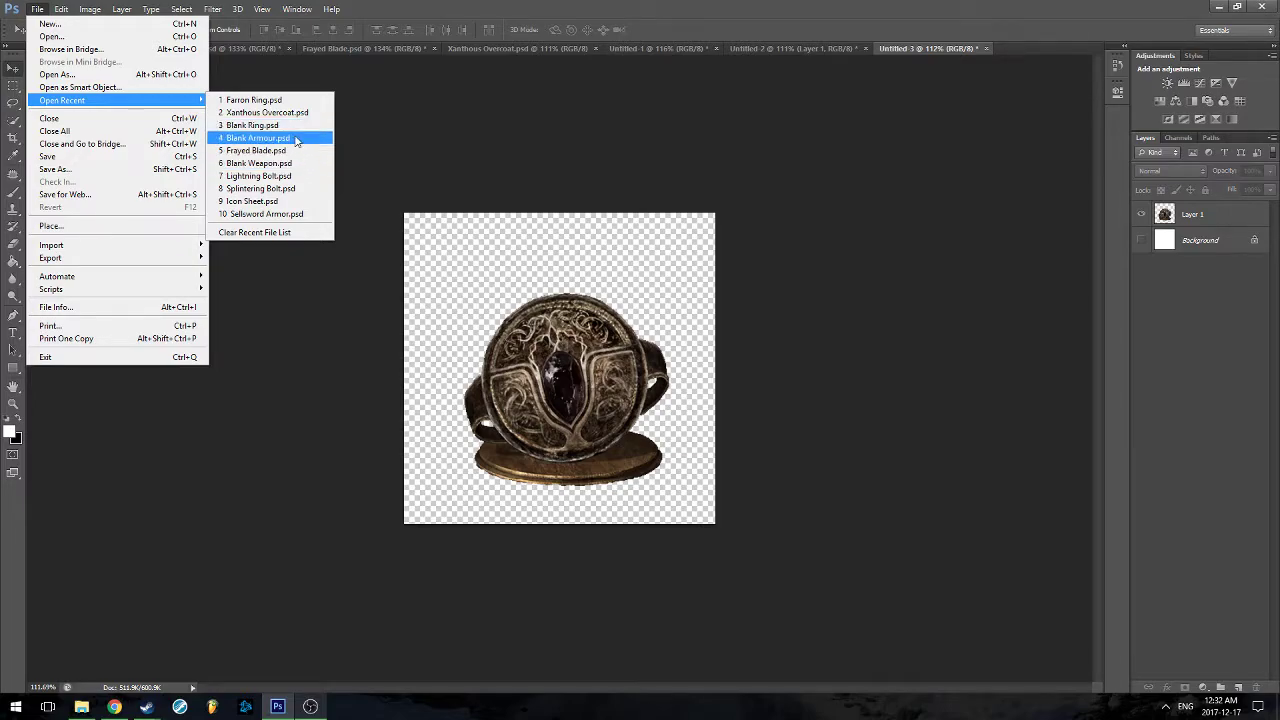
{"action": "left_click", "coordinate": [258, 163]}
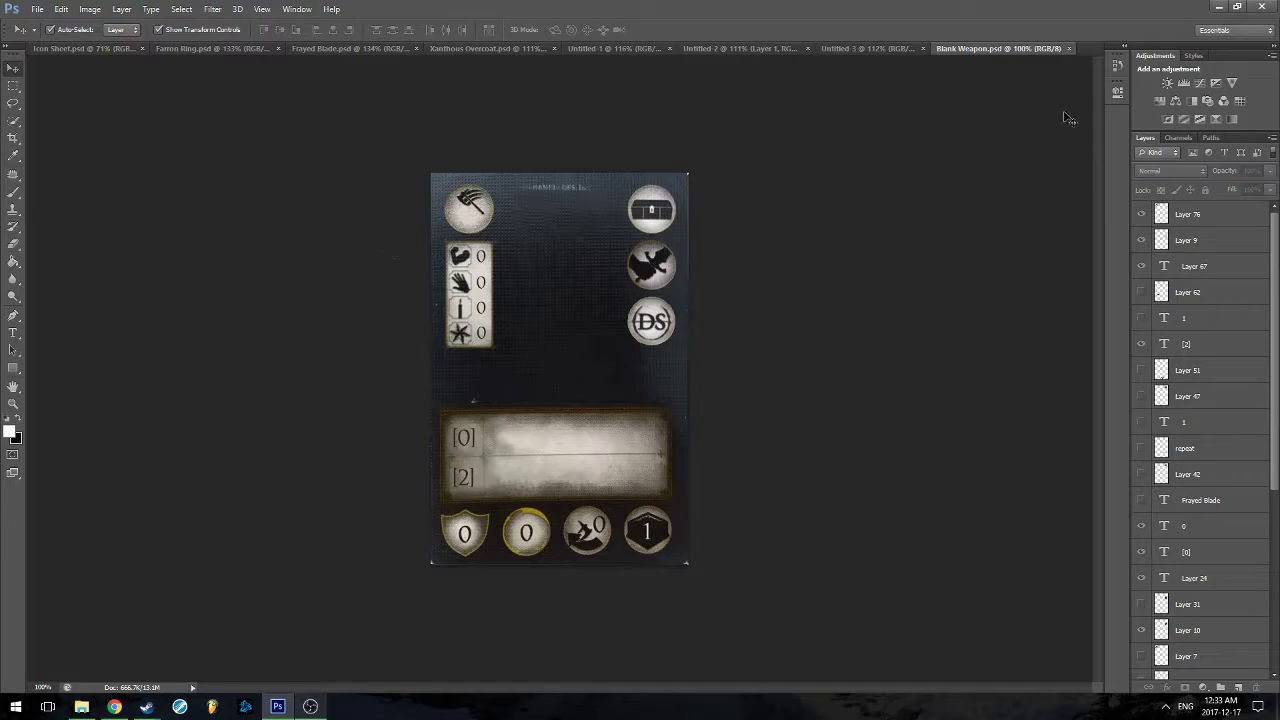
Close the Blank Weapon template and bring up Icon Sheet.psd with nothing selected
{"action": "left_click", "coordinate": [1068, 48]}
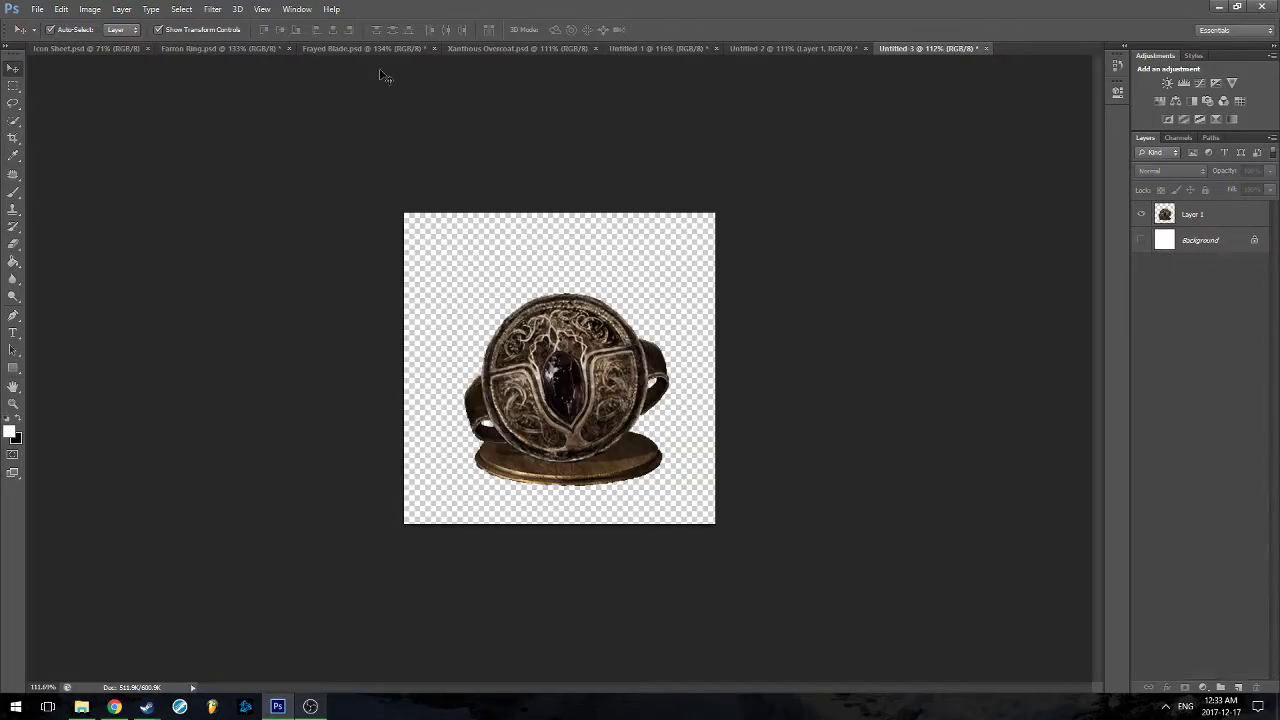
{"action": "left_click", "coordinate": [95, 48]}
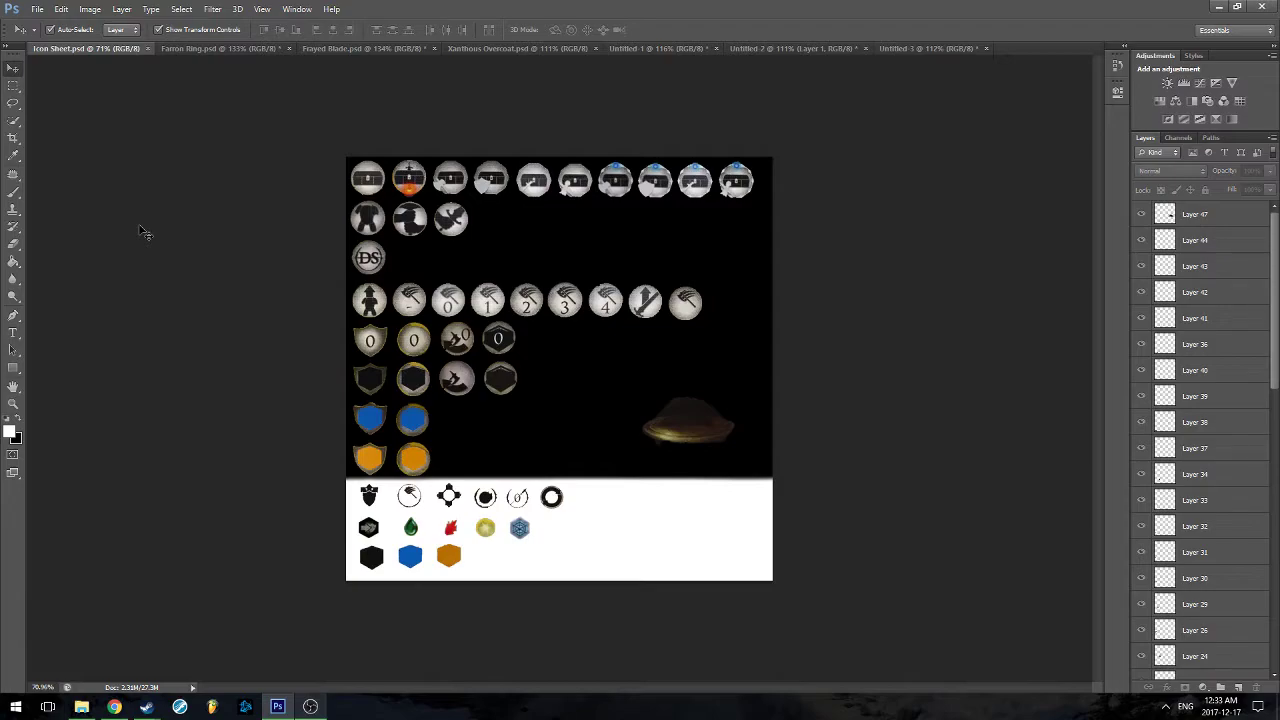
{"action": "left_click", "coordinate": [690, 440]}
{"action": "left_click", "coordinate": [945, 428]}
On Frayed Blade, show the glowing pedestal layer and move it slightly lower
{"action": "left_click", "coordinate": [367, 48]}
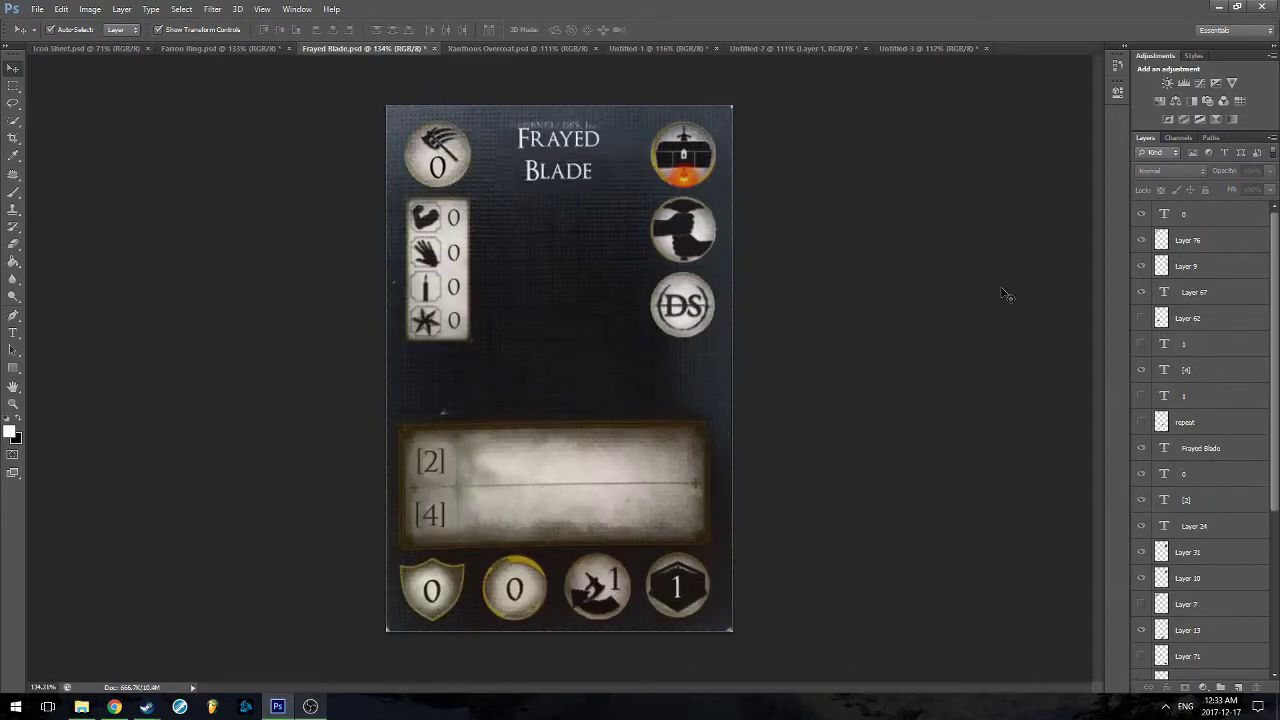
{"action": "scroll", "coordinate": [1222, 405], "scroll_direction": "down", "scroll_amount": 7}
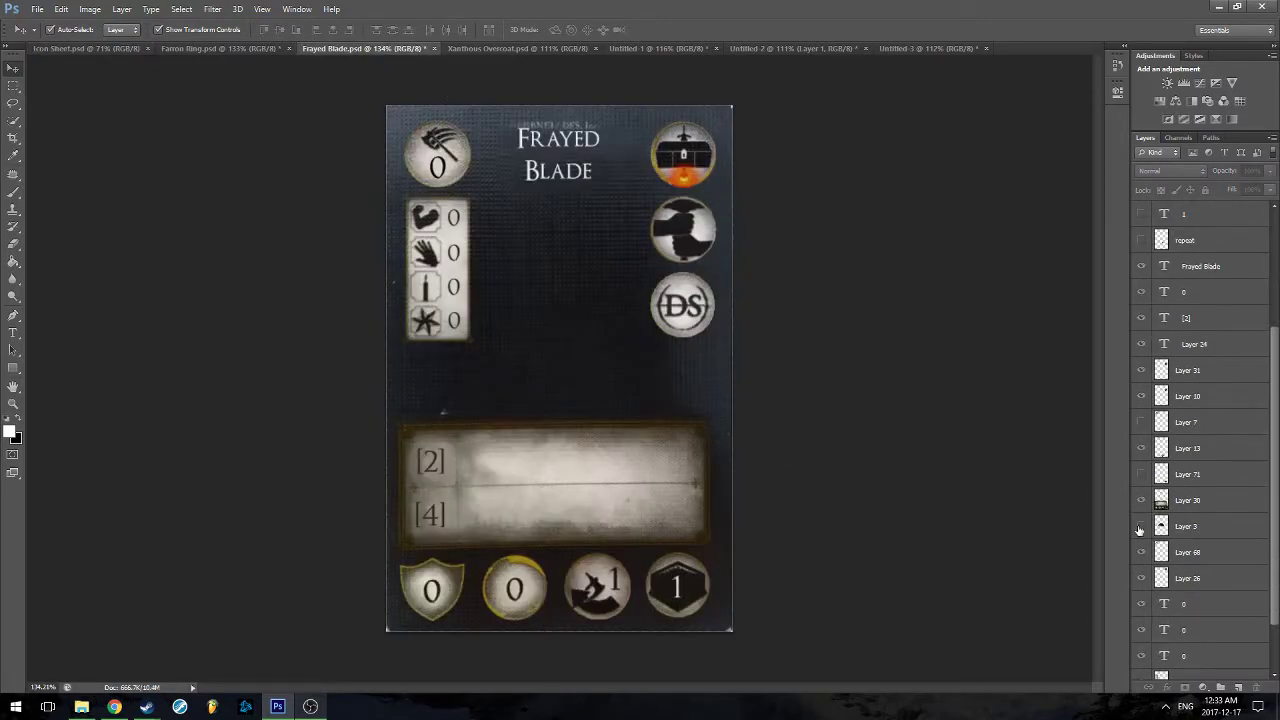
{"action": "left_click", "coordinate": [1141, 526]}
{"action": "left_click_drag", "start_coordinate": [596, 373], "coordinate": [598, 379]}
{"action": "left_click", "coordinate": [537, 442]}
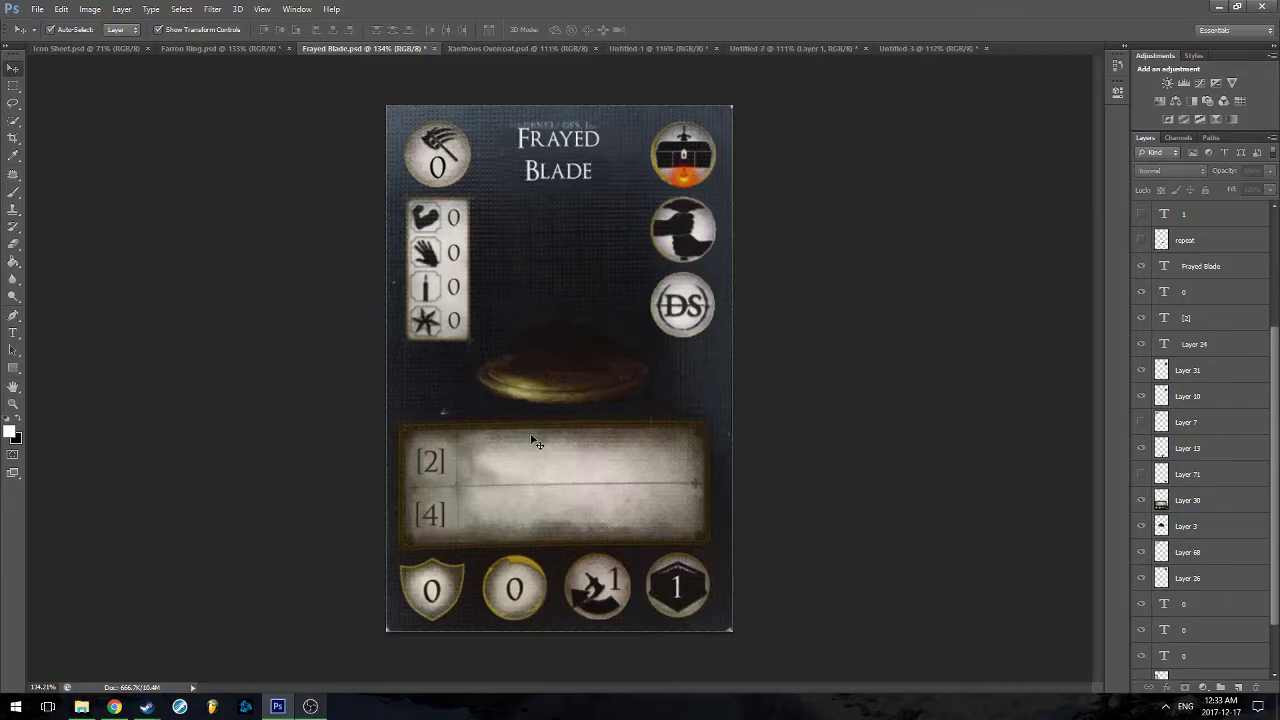
Inspect the sword cut-out in Untitled-1, toggling its white background on and off
{"action": "left_click", "coordinate": [655, 48]}
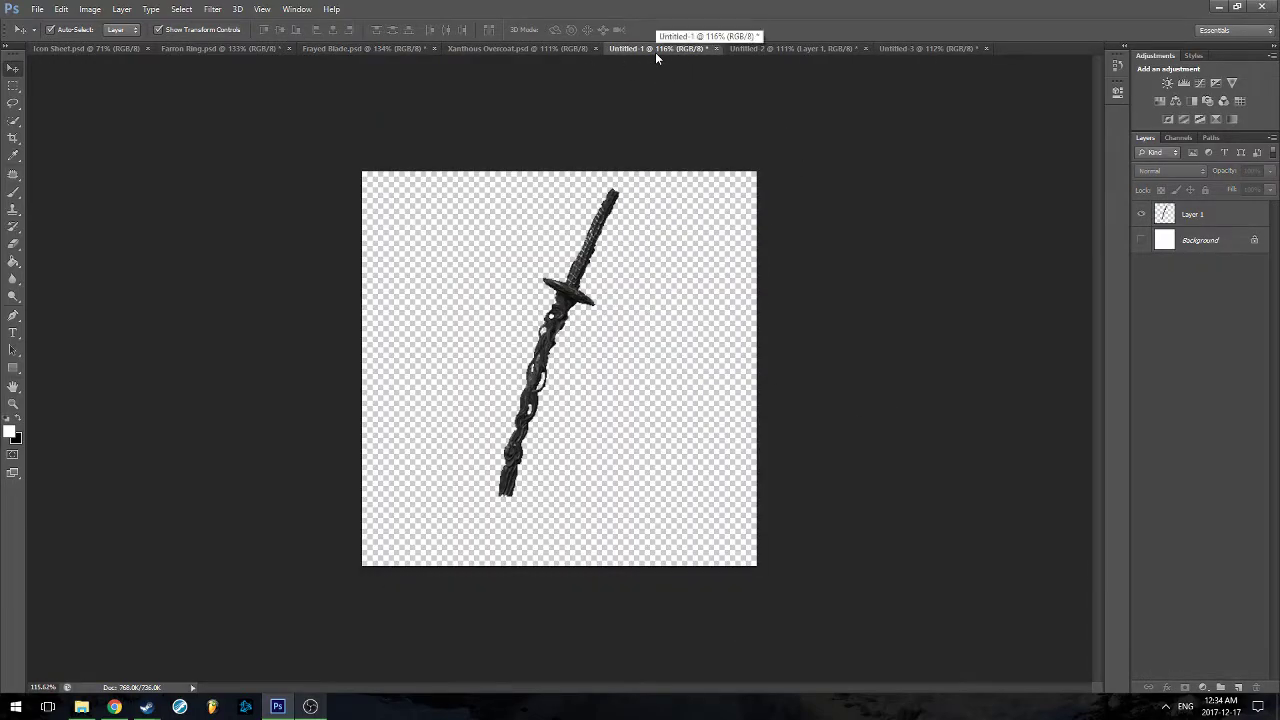
{"action": "left_click", "coordinate": [592, 283]}
{"action": "left_click", "coordinate": [833, 288]}
{"action": "left_click", "coordinate": [13, 85]}
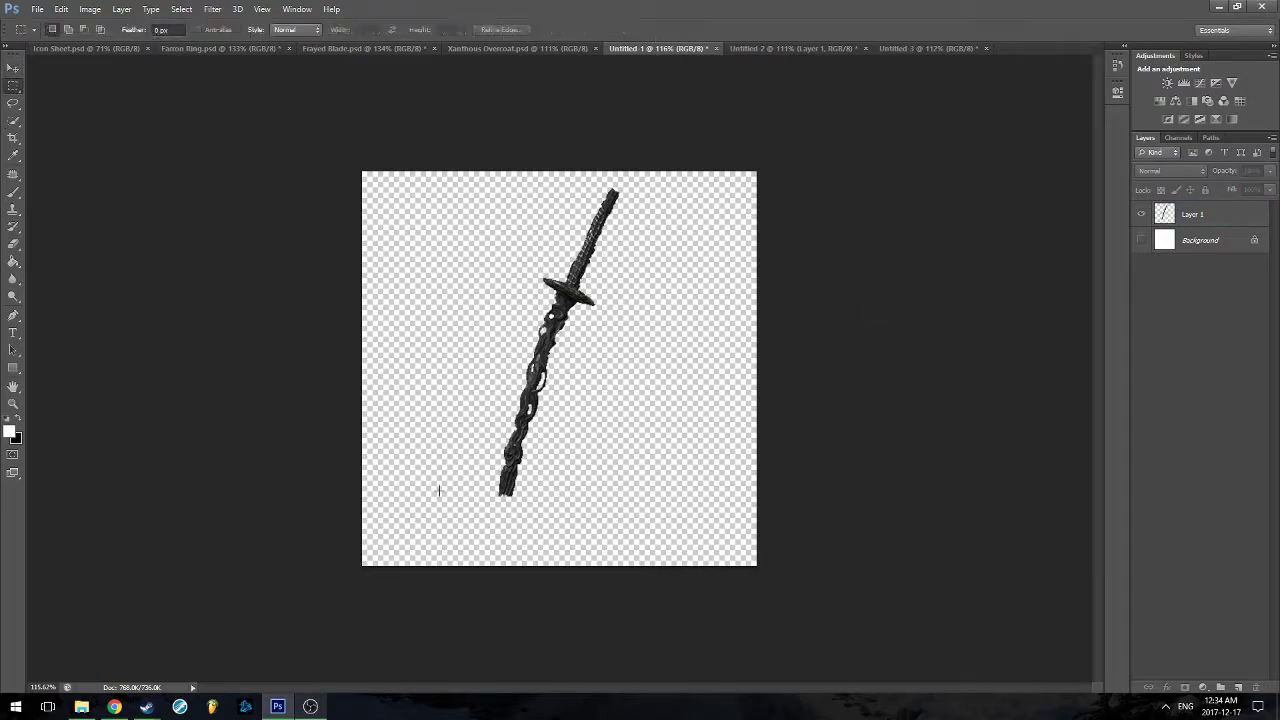
{"action": "left_click_drag", "start_coordinate": [447, 532], "coordinate": [683, 160]}
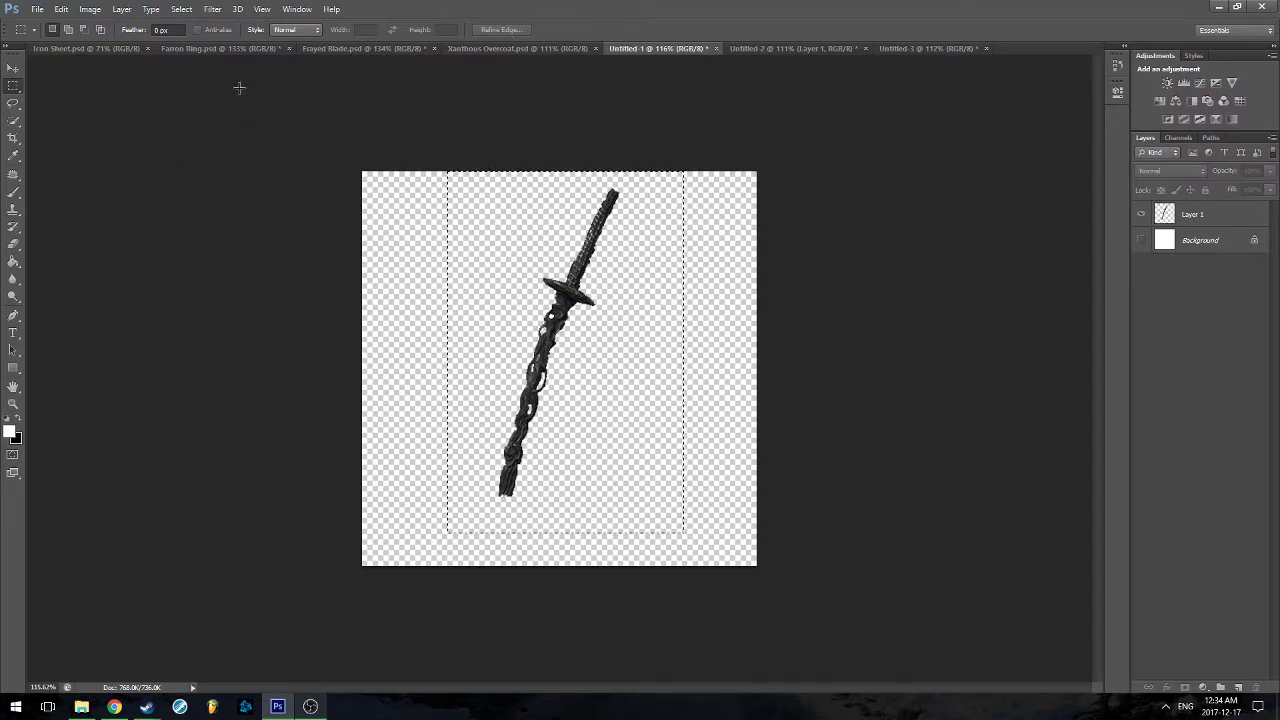
{"action": "left_click", "coordinate": [257, 369]}
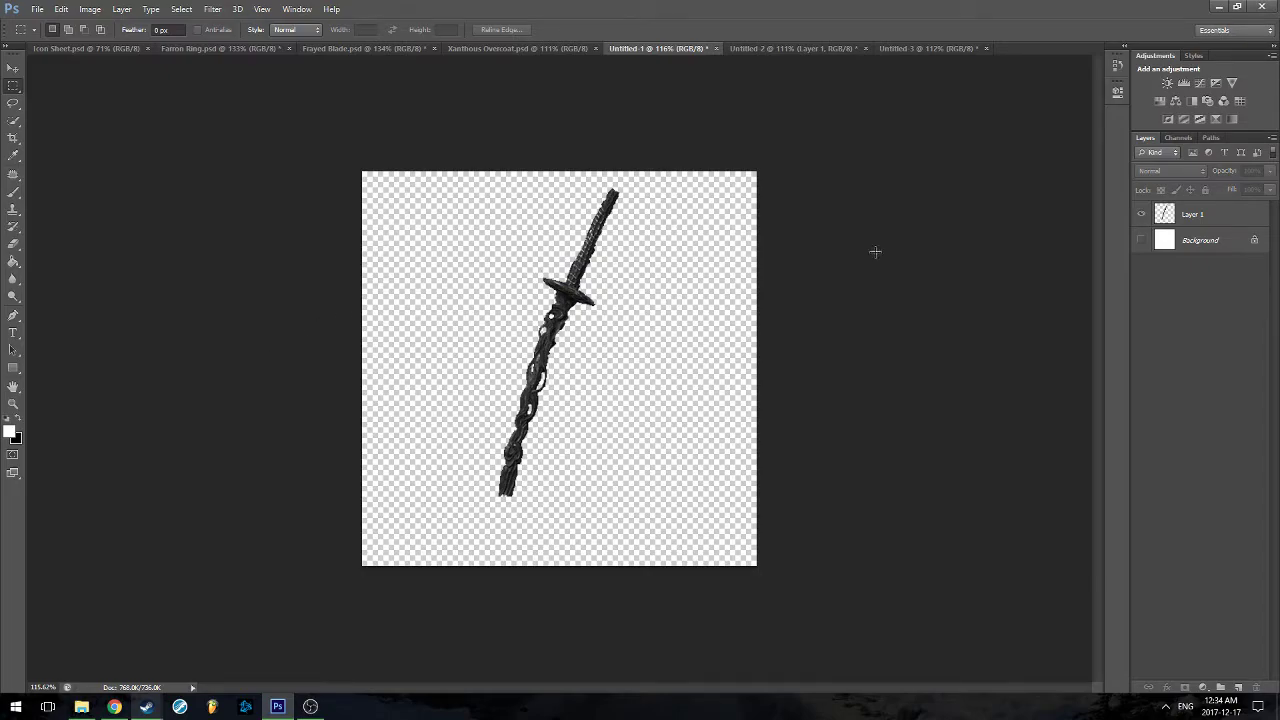
{"action": "left_click", "coordinate": [1141, 241]}
{"action": "left_click", "coordinate": [1141, 241]}
{"action": "left_click", "coordinate": [348, 49]}
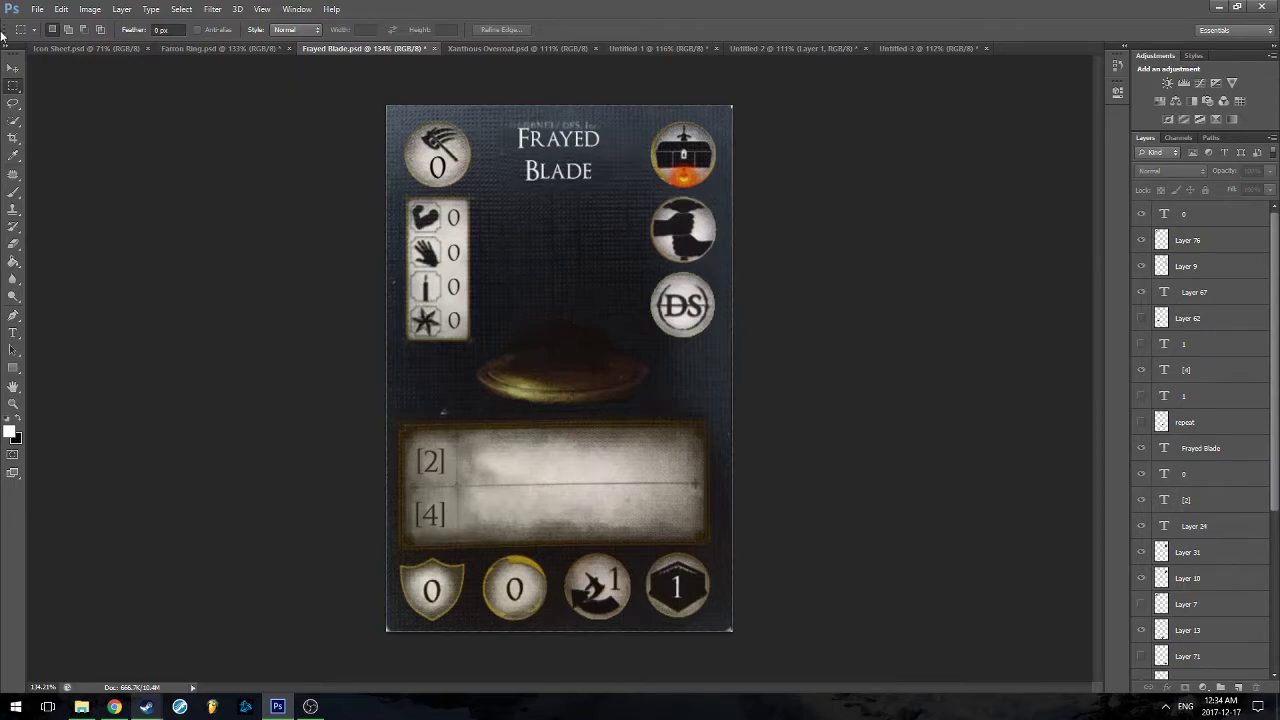
Marquee the sword in Untitled-1 and paste it onto the Frayed Blade card
{"action": "left_click", "coordinate": [13, 67]}
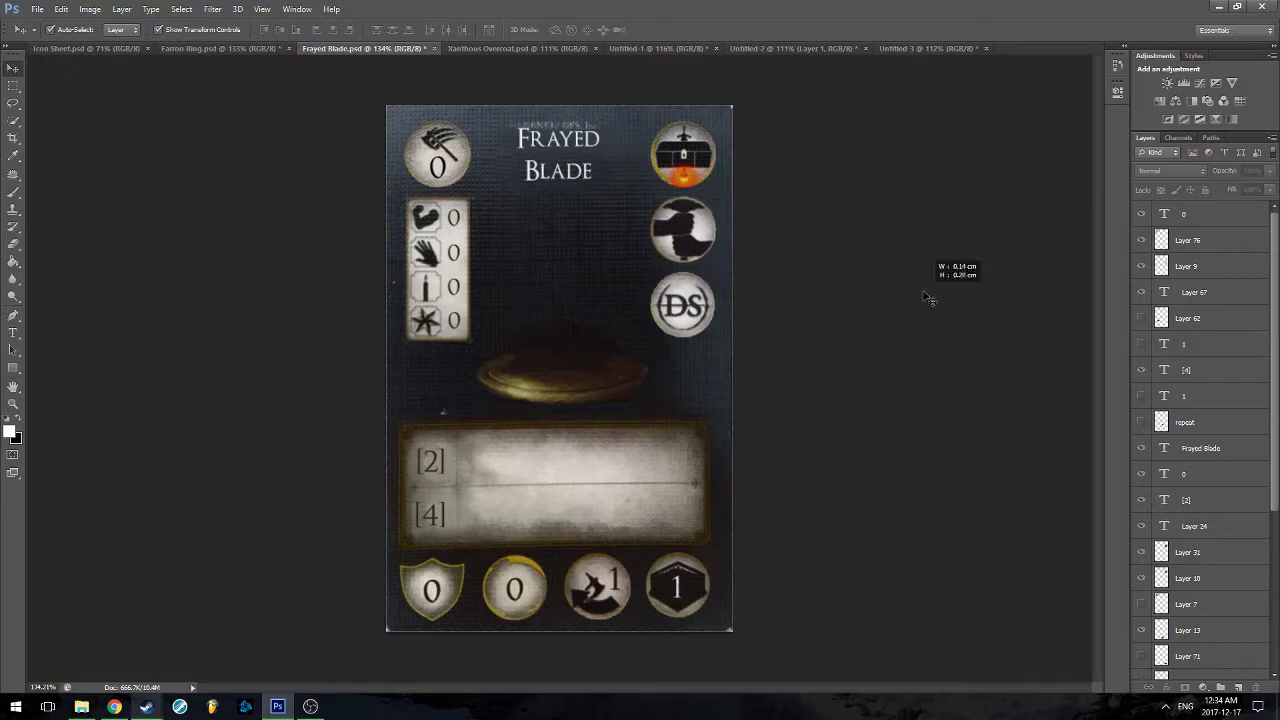
{"action": "left_click", "coordinate": [655, 48]}
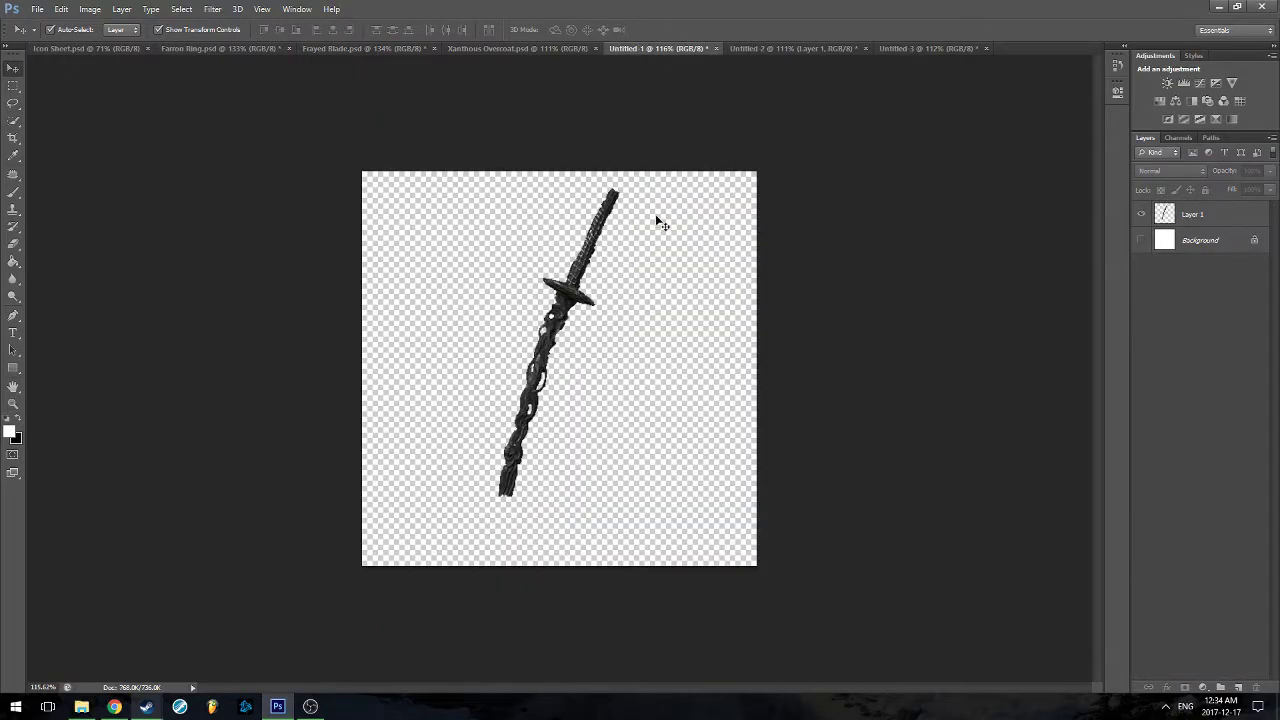
{"action": "left_click", "coordinate": [585, 252]}
{"action": "key", "text": "m"}
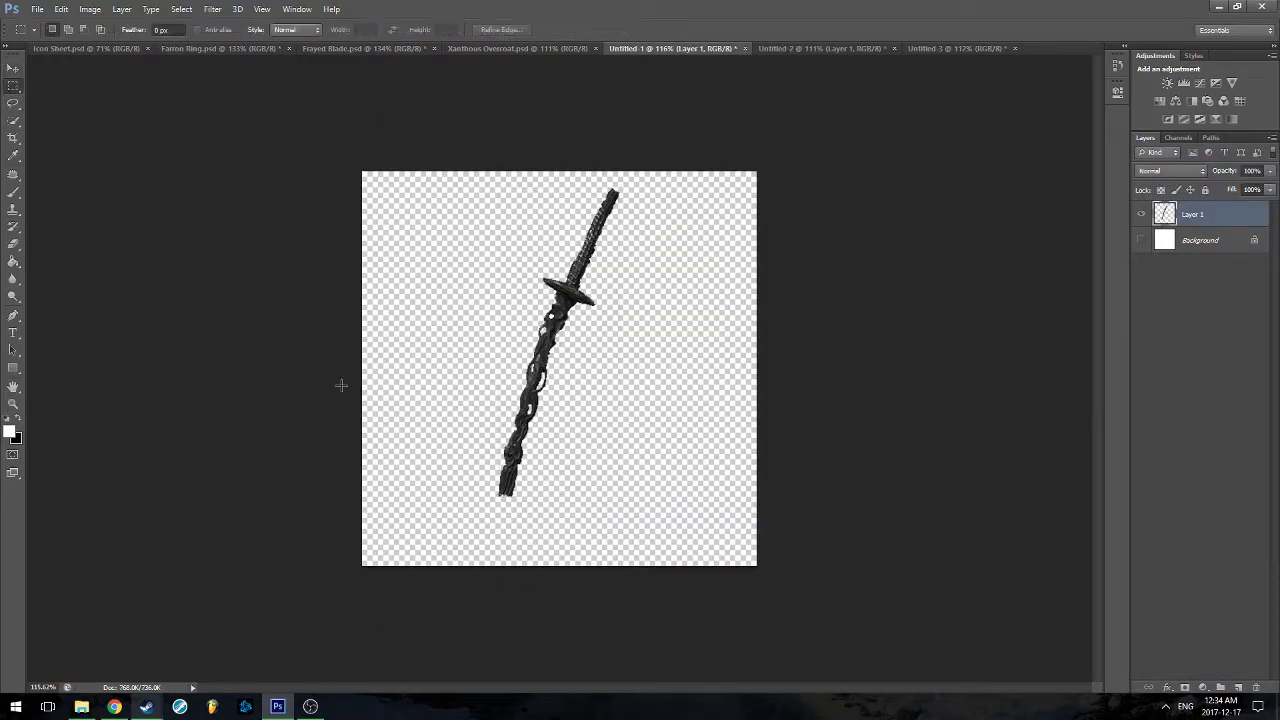
{"action": "left_click_drag", "start_coordinate": [421, 521], "coordinate": [668, 173]}
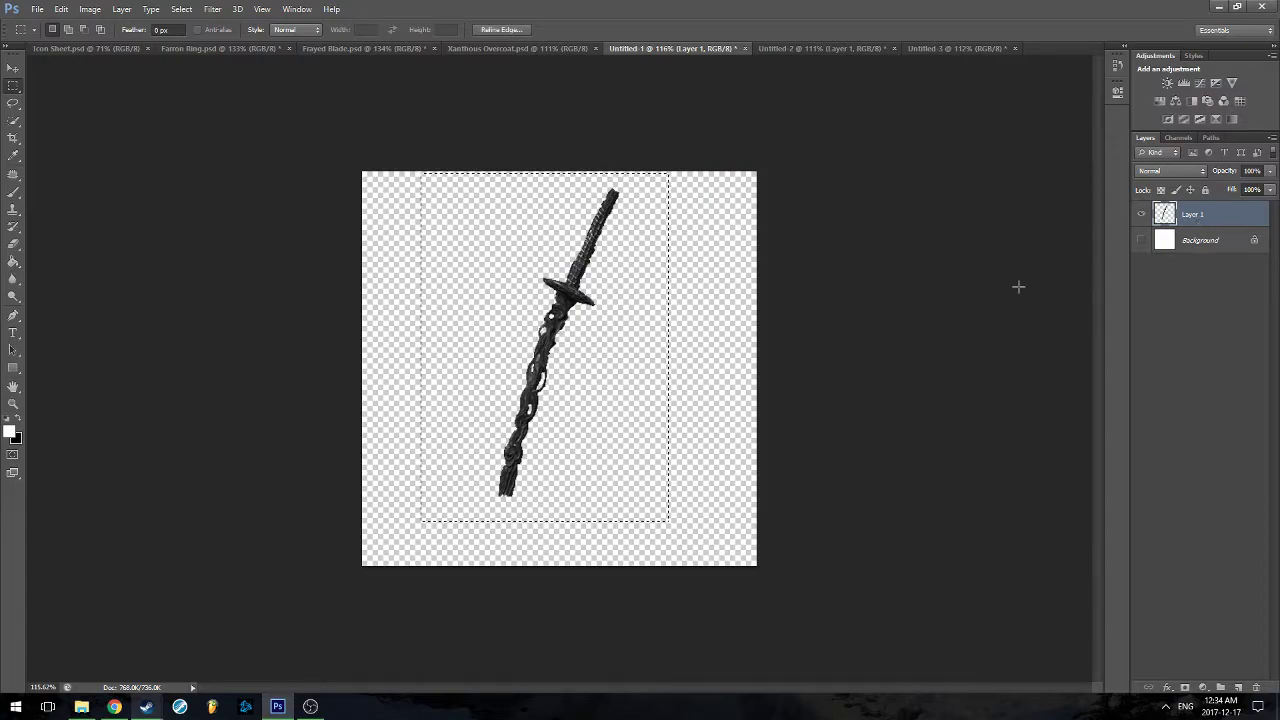
{"action": "left_click", "coordinate": [183, 50]}
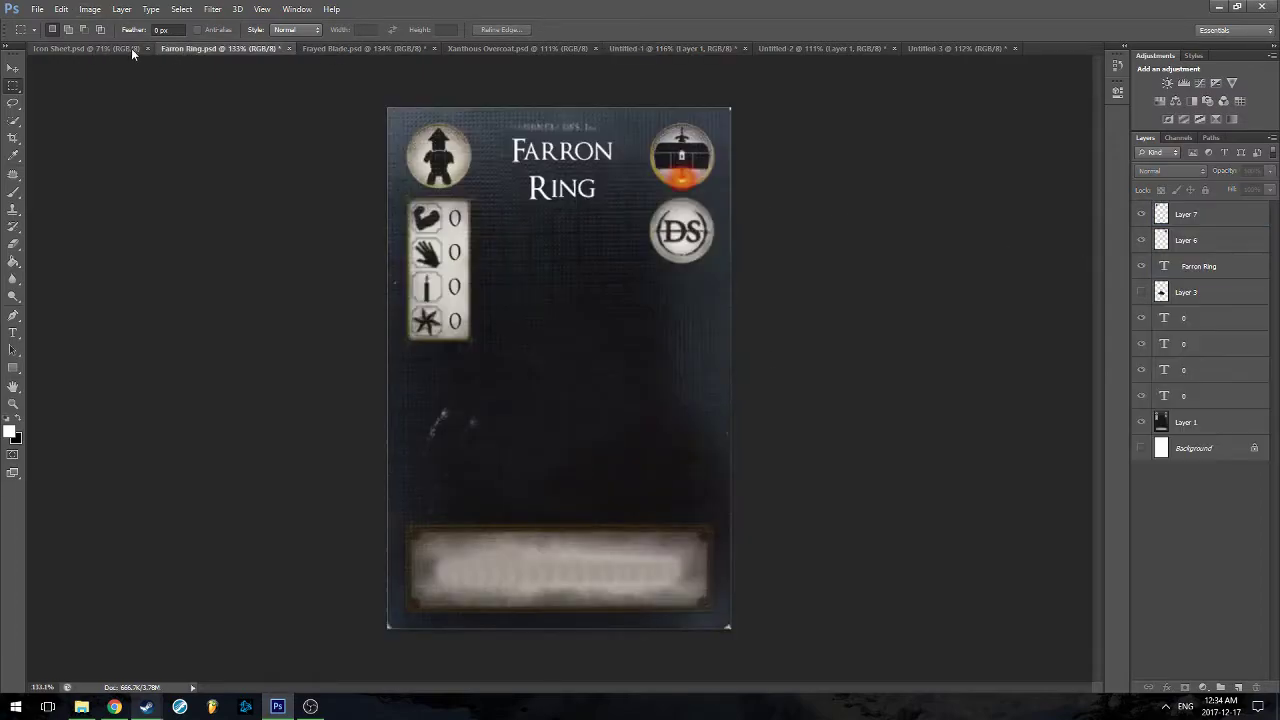
{"action": "left_click", "coordinate": [355, 47]}
{"action": "key", "text": "ctrl+v"}
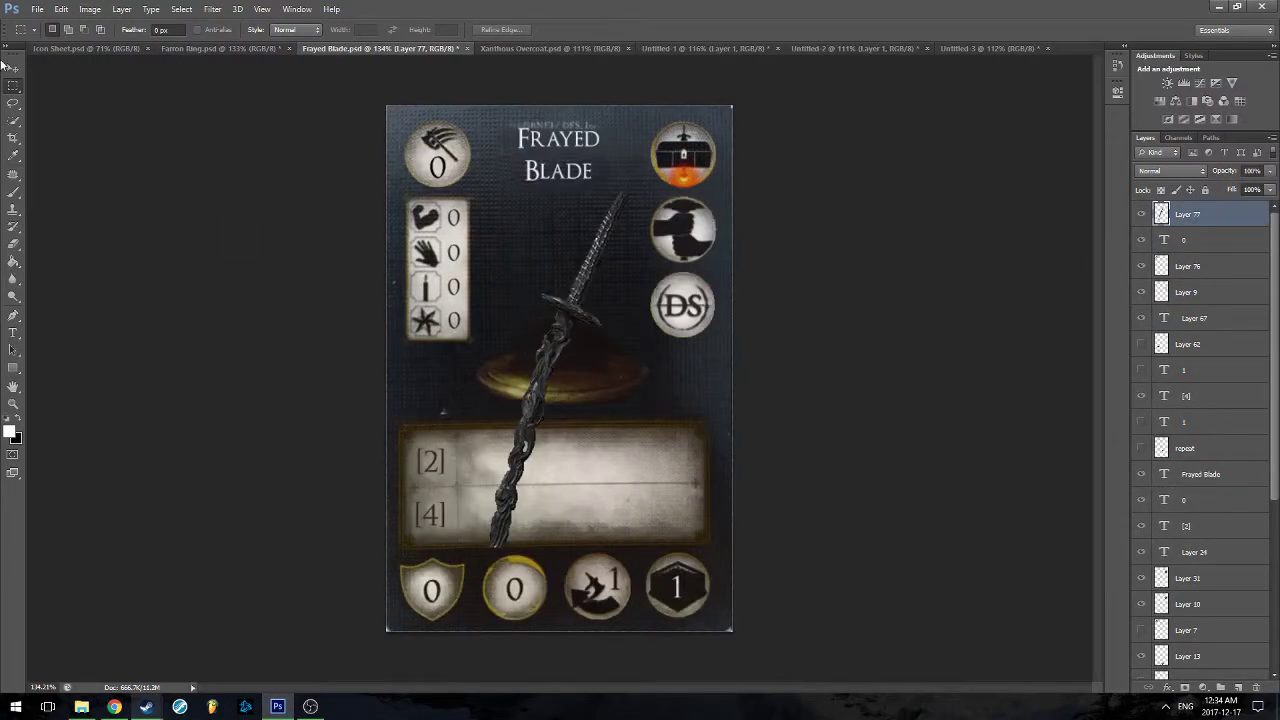
Scale the pasted sword down and position it standing on the glowing pedestal
{"action": "key", "text": "ctrl+t"}
{"action": "left_click_drag", "start_coordinate": [627, 195], "coordinate": [572, 337]}
{"action": "left_click_drag", "start_coordinate": [546, 388], "coordinate": [588, 220]}
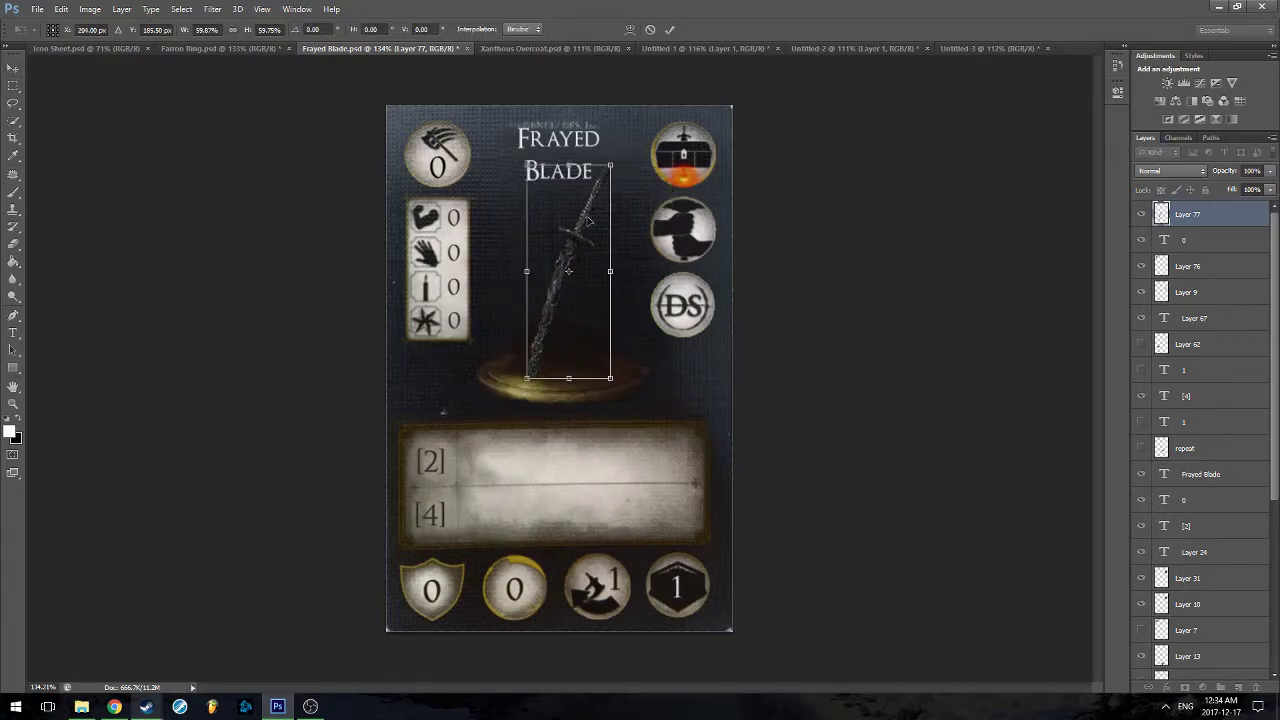
{"action": "left_click", "coordinate": [14, 69]}
{"action": "left_click", "coordinate": [622, 270]}
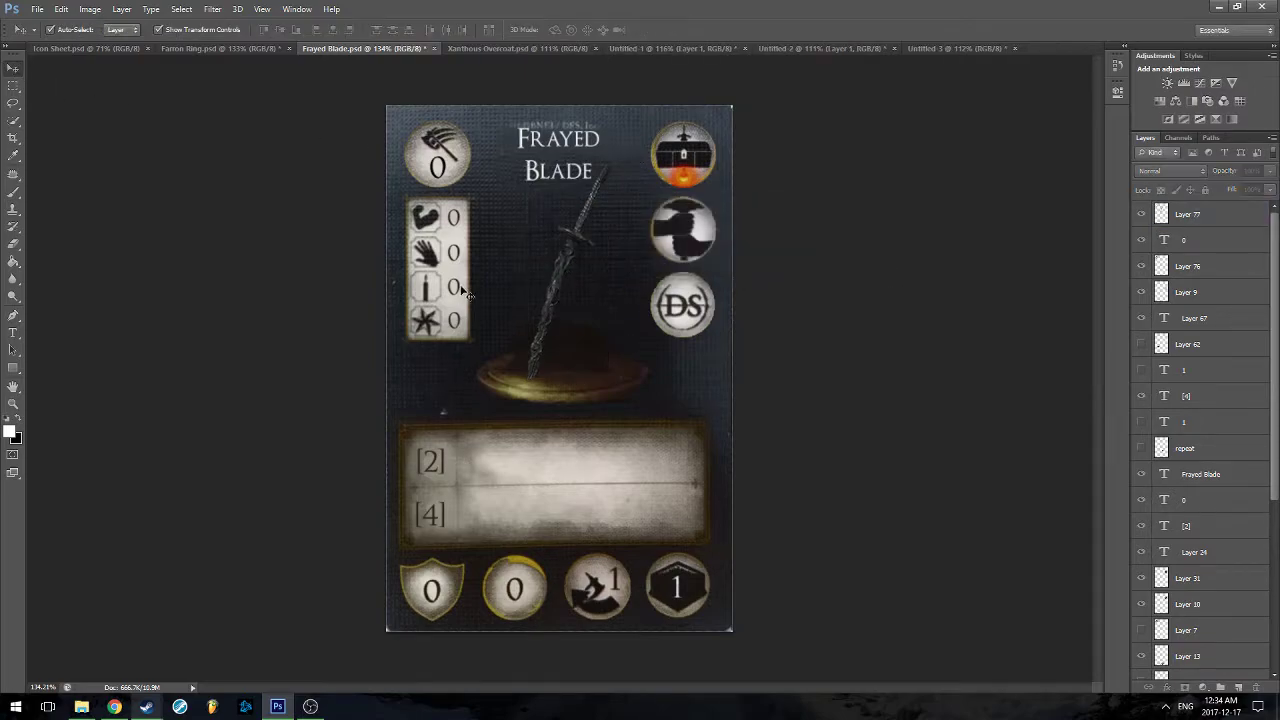
{"action": "left_click", "coordinate": [585, 233]}
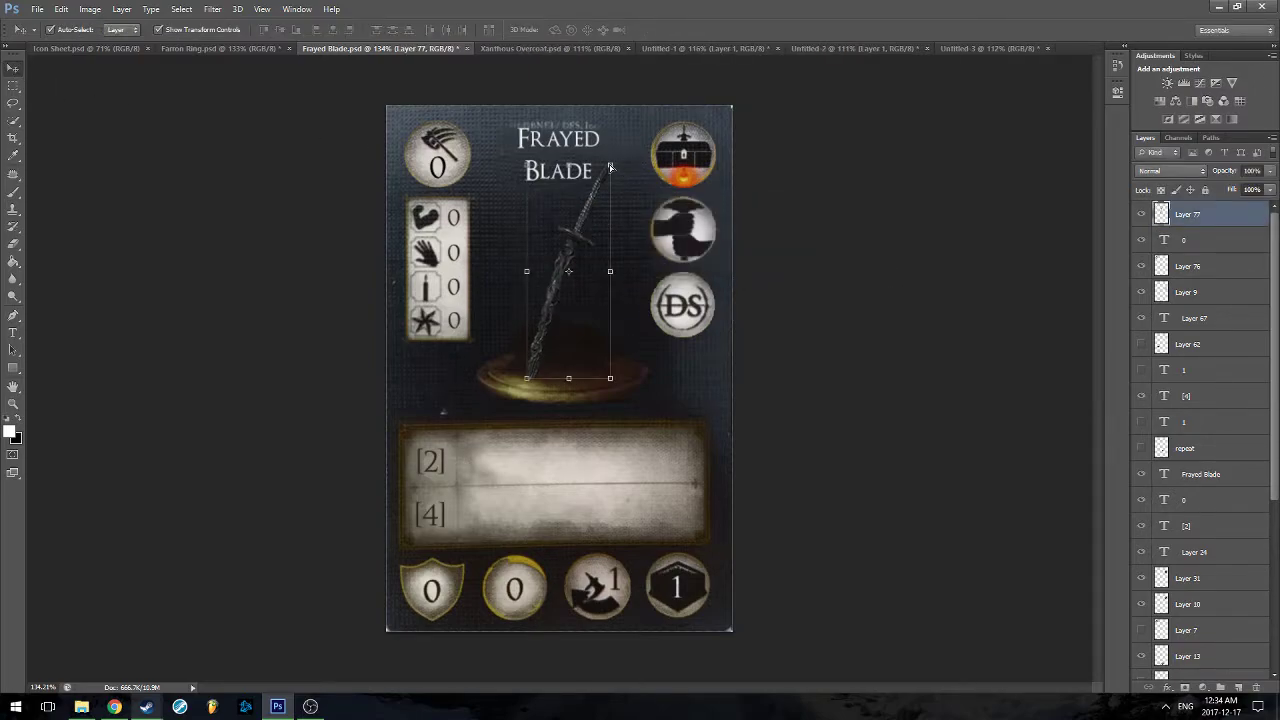
{"action": "mouse_move", "coordinate": [610, 168]}
{"action": "left_mouse_down"}
{"action": "mouse_move", "coordinate": [596, 184]}
{"action": "mouse_move", "coordinate": [608, 142]}
{"action": "mouse_move", "coordinate": [584, 240]}
{"action": "mouse_move", "coordinate": [611, 182]}
{"action": "left_mouse_up"}
{"action": "left_click", "coordinate": [13, 68]}
{"action": "left_click", "coordinate": [602, 268]}
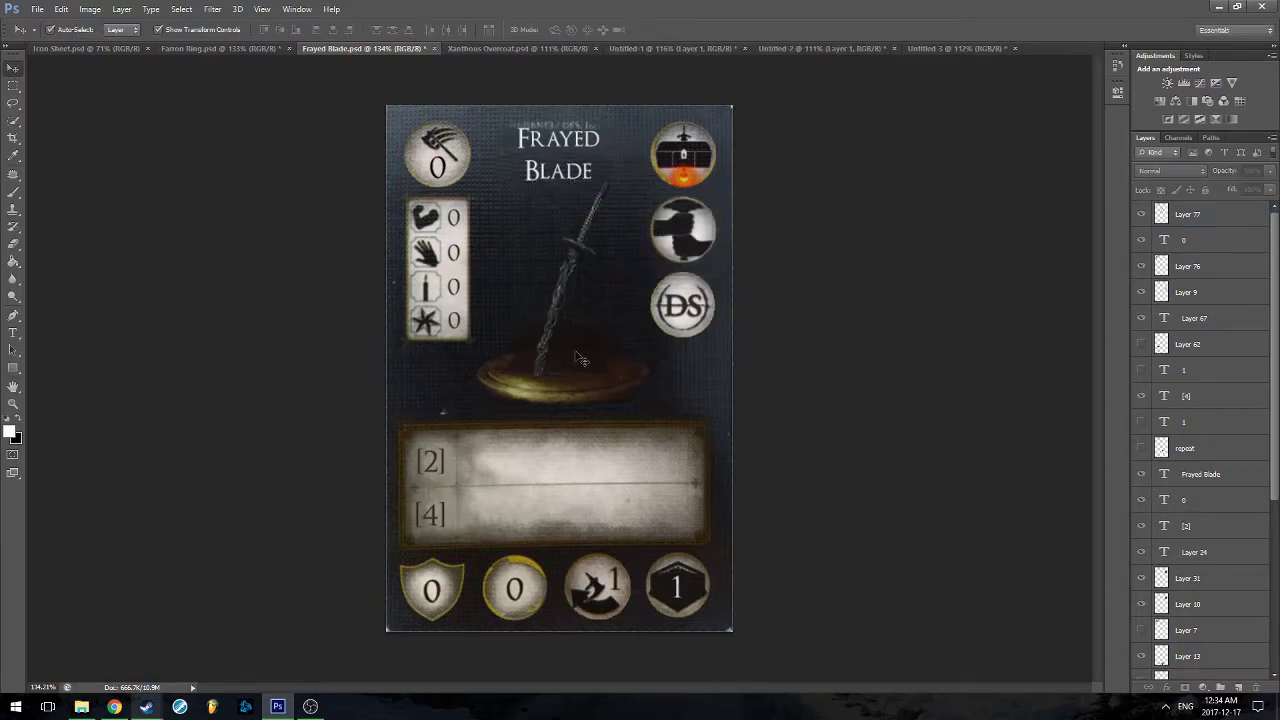
{"action": "left_click_drag", "start_coordinate": [568, 260], "coordinate": [570, 259]}
{"action": "left_click", "coordinate": [840, 252]}
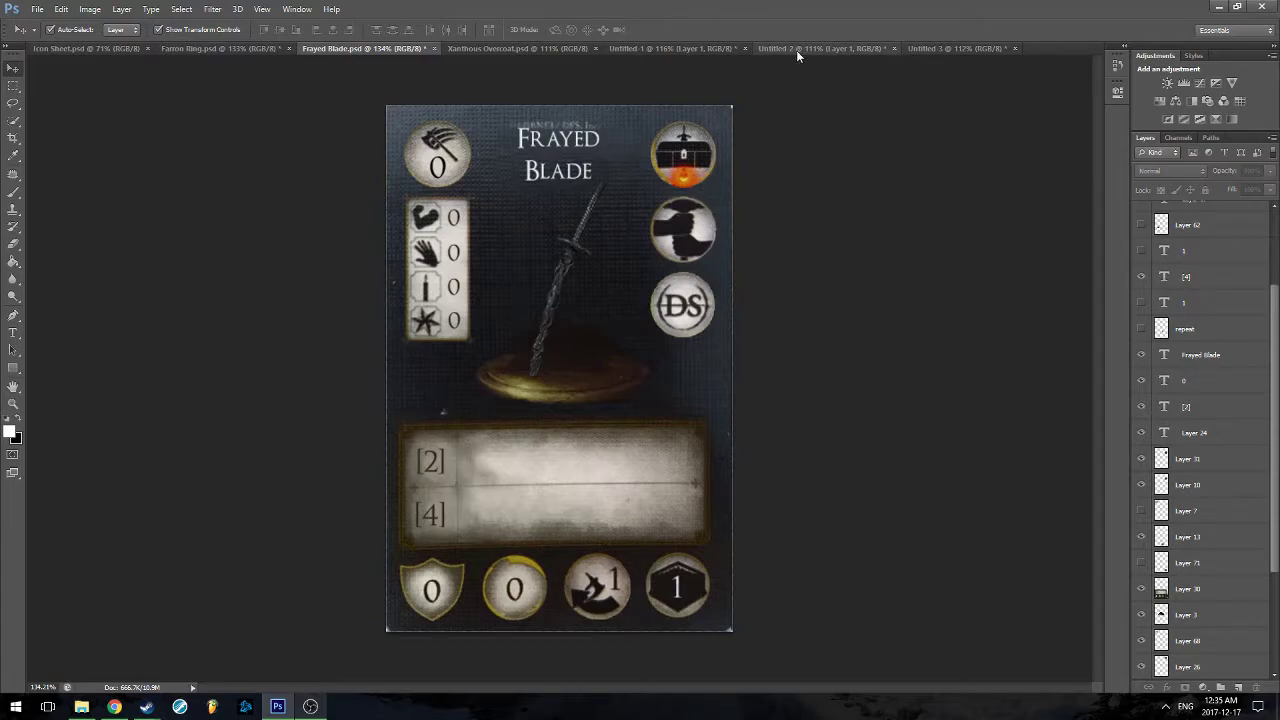
{"action": "left_click", "coordinate": [13, 332]}
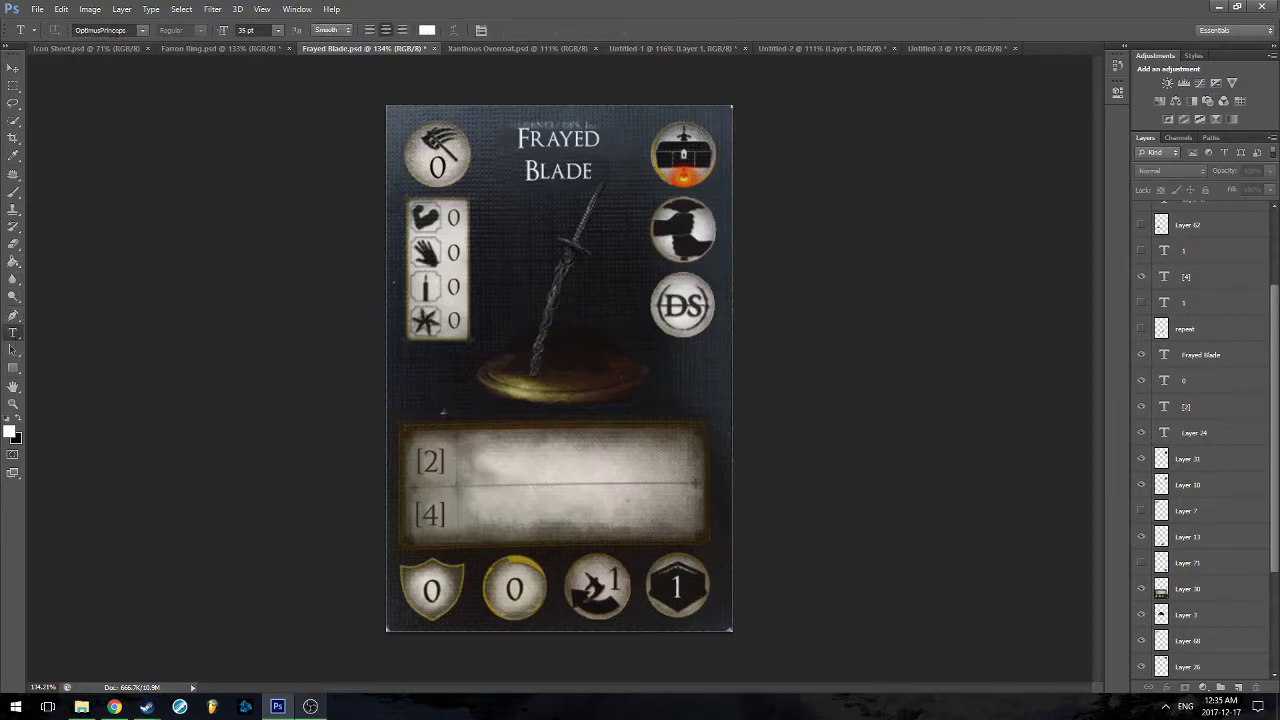
{"action": "left_click", "coordinate": [441, 460]}
{"action": "key", "text": "ctrl+a"}
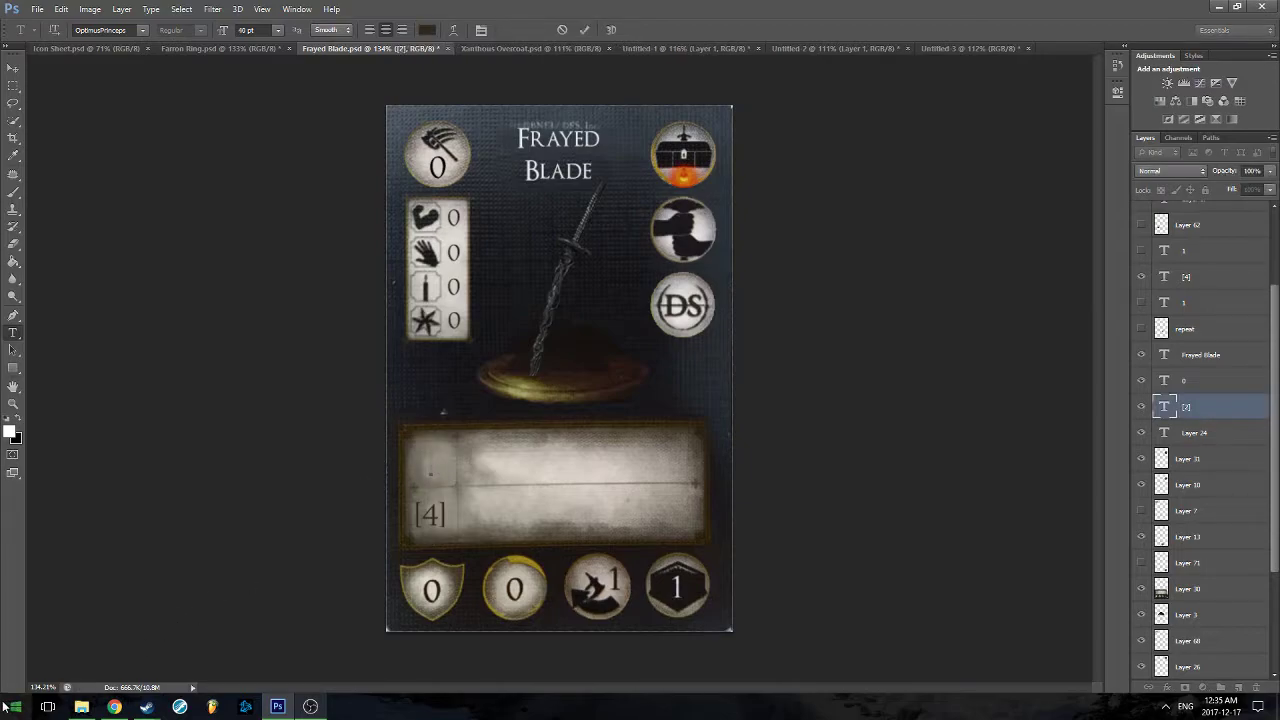
{"action": "type", "text": "[2]"}
{"action": "left_click", "coordinate": [13, 67]}
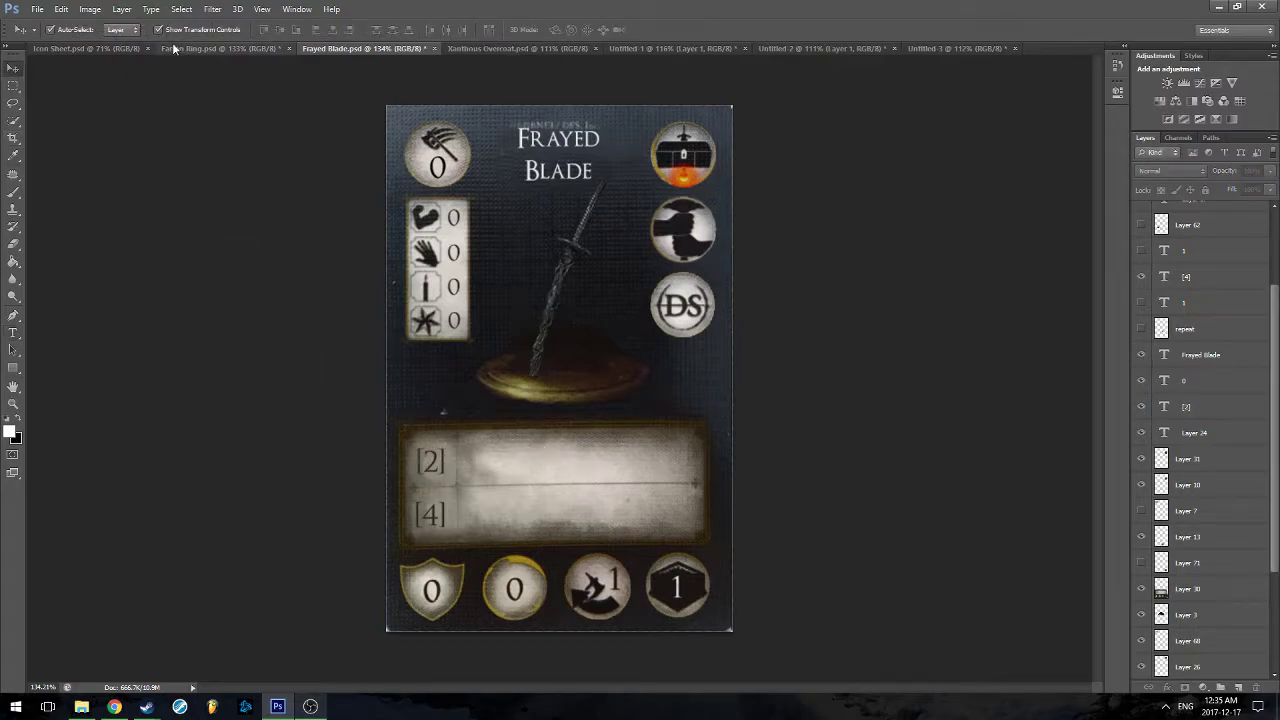
Marquee-select the number-free round icon on the Icon Sheet
{"action": "left_click", "coordinate": [62, 54]}
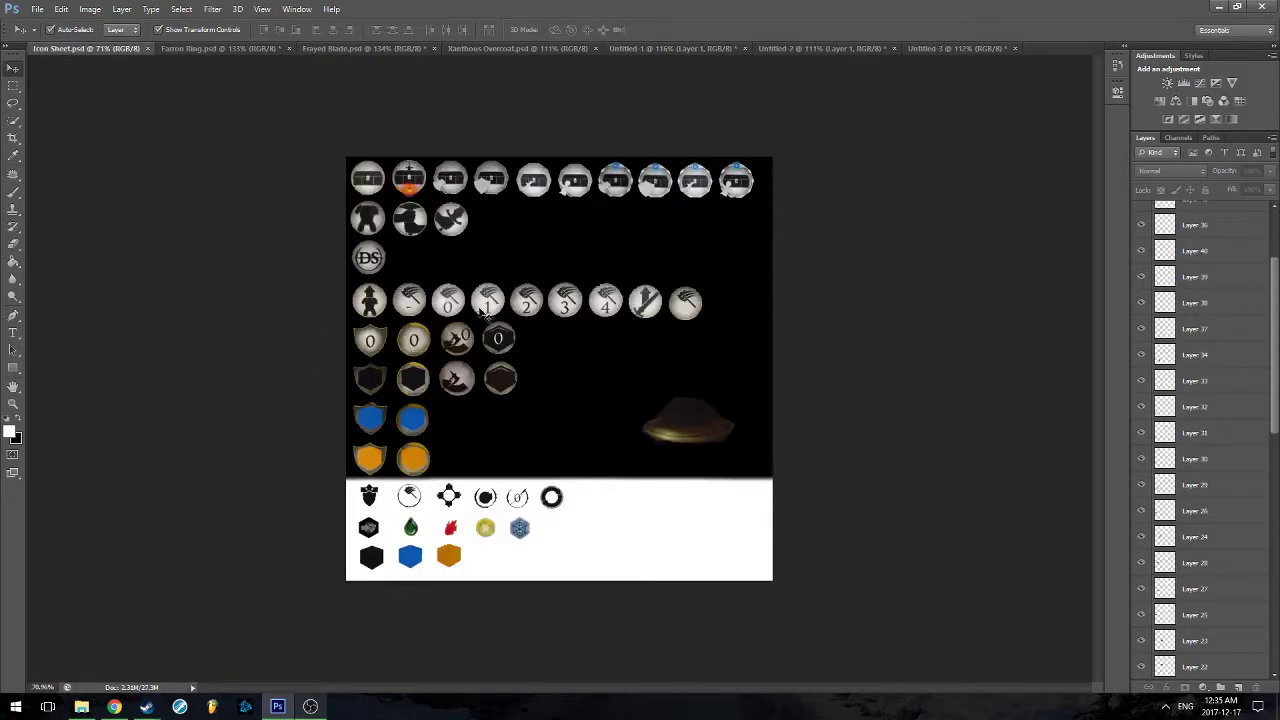
{"action": "left_click", "coordinate": [466, 388]}
{"action": "scroll", "coordinate": [468, 389], "scroll_direction": "up", "scroll_amount": 5}
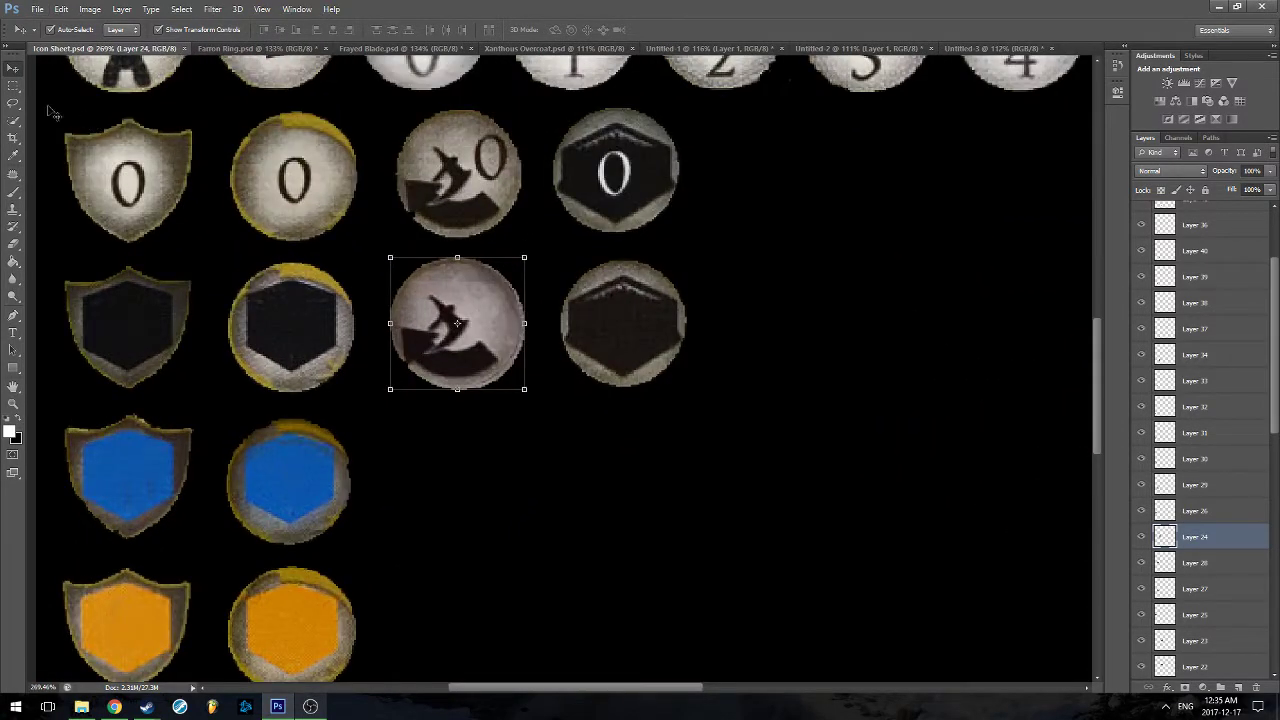
{"action": "left_click", "coordinate": [17, 87]}
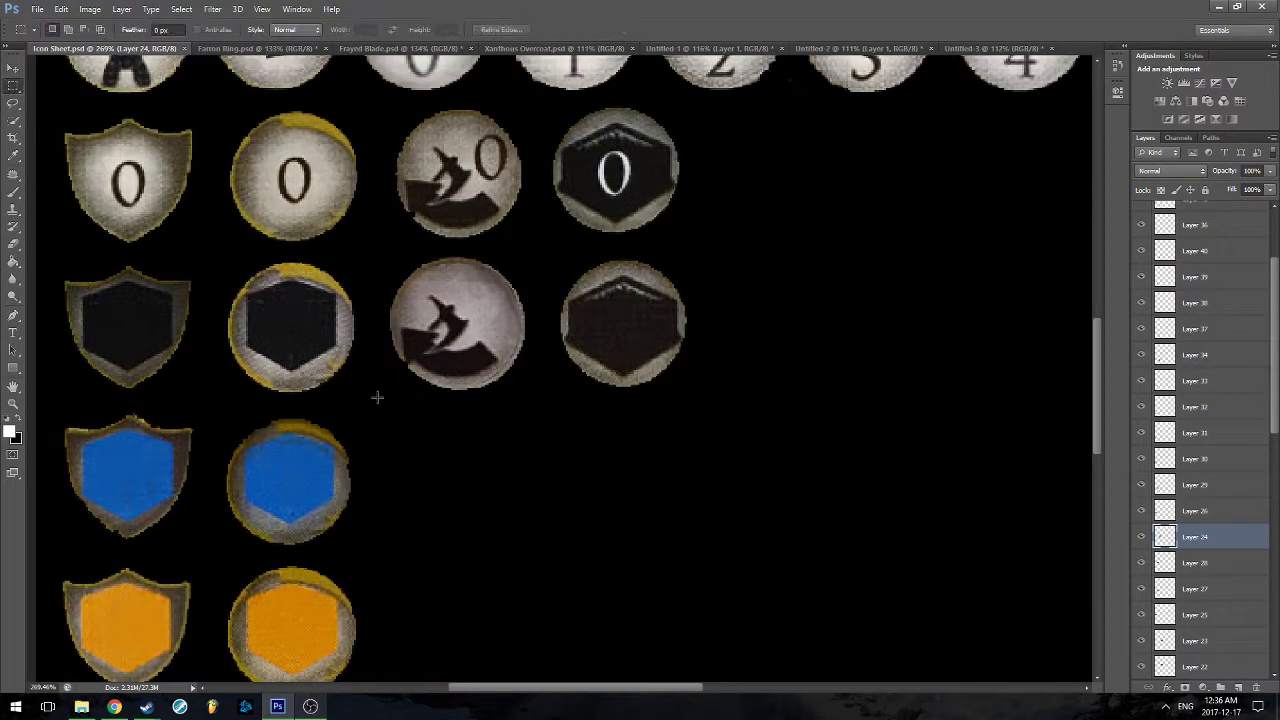
{"action": "left_click_drag", "start_coordinate": [376, 398], "coordinate": [538, 253]}
On Frayed Blade, select the third bottom circle and toggle its layer visibility to check it
{"action": "left_click", "coordinate": [375, 49]}
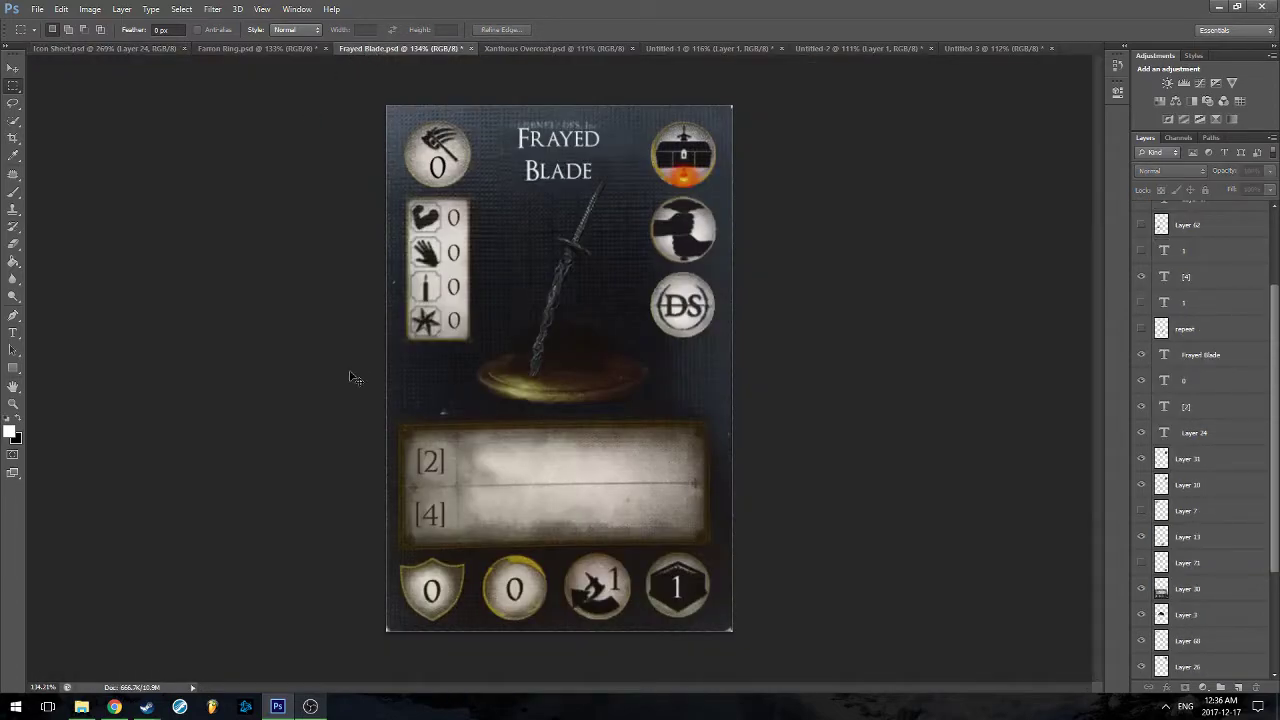
{"action": "key", "text": "v"}
{"action": "left_click", "coordinate": [617, 597]}
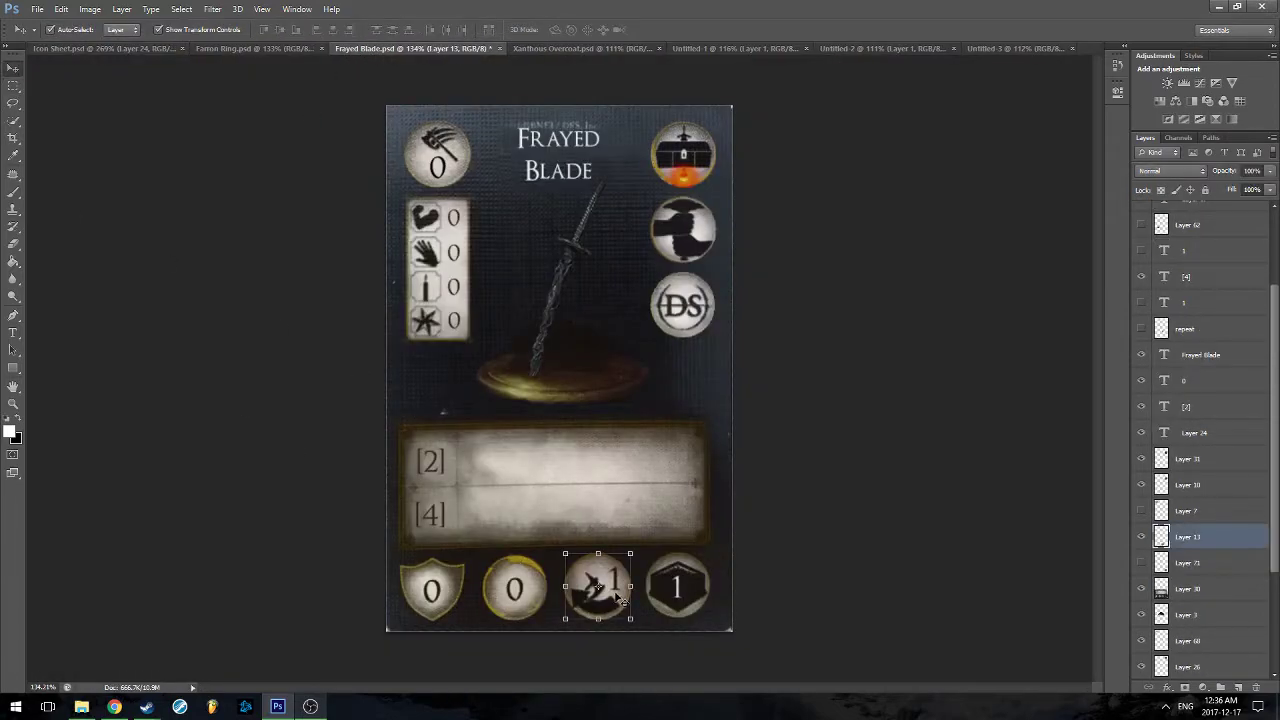
{"action": "left_click", "coordinate": [1143, 537]}
{"action": "left_click", "coordinate": [1143, 537]}
{"action": "left_click", "coordinate": [1143, 537]}
{"action": "left_click", "coordinate": [1143, 537]}
{"action": "left_click", "coordinate": [1143, 537]}
{"action": "left_click", "coordinate": [1143, 537]}
Paste the number-free icon and drag it over the third bottom circle
{"action": "key", "text": "ctrl+v"}
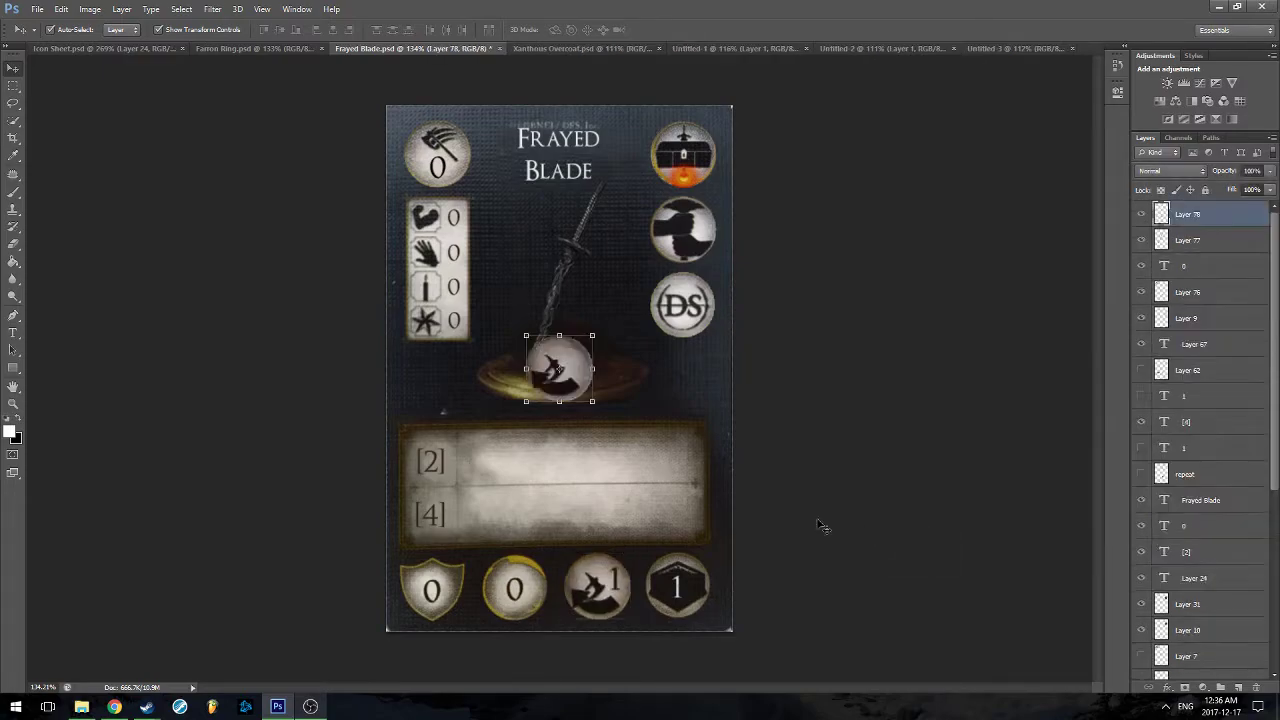
{"action": "left_click_drag", "start_coordinate": [565, 352], "coordinate": [614, 580]}
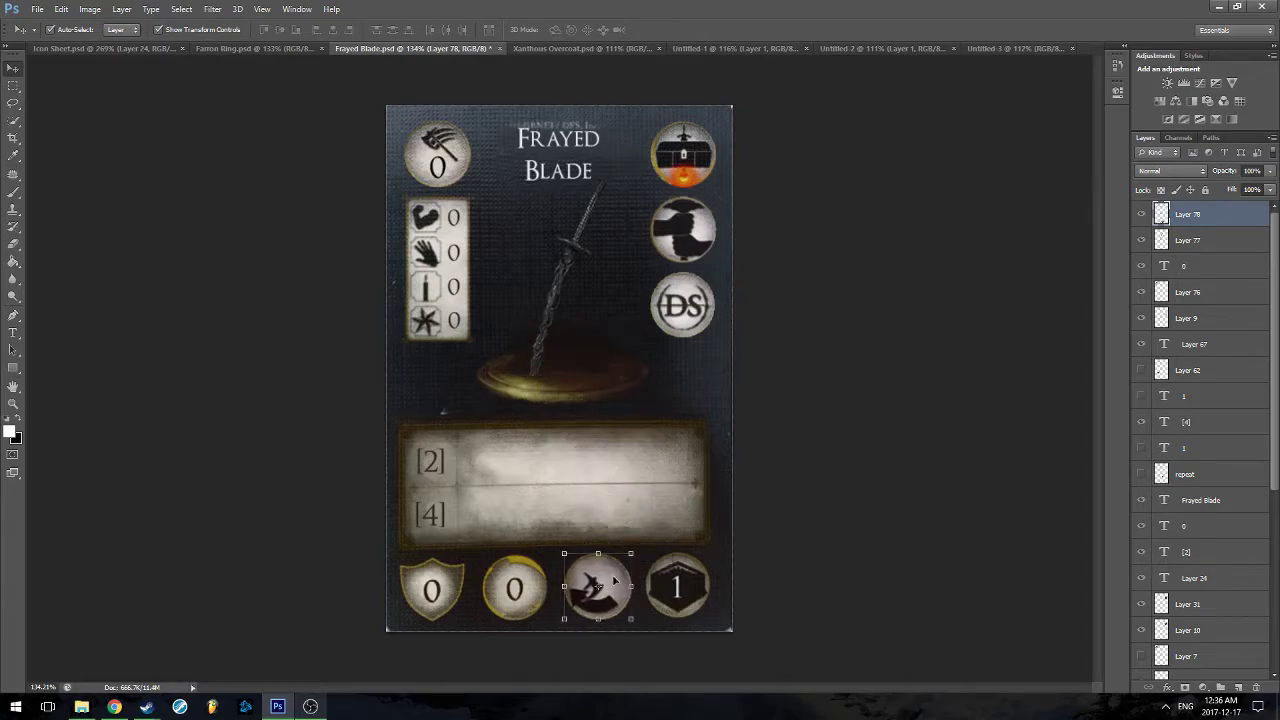
{"action": "left_click", "coordinate": [790, 573]}
{"action": "key", "text": "t"}
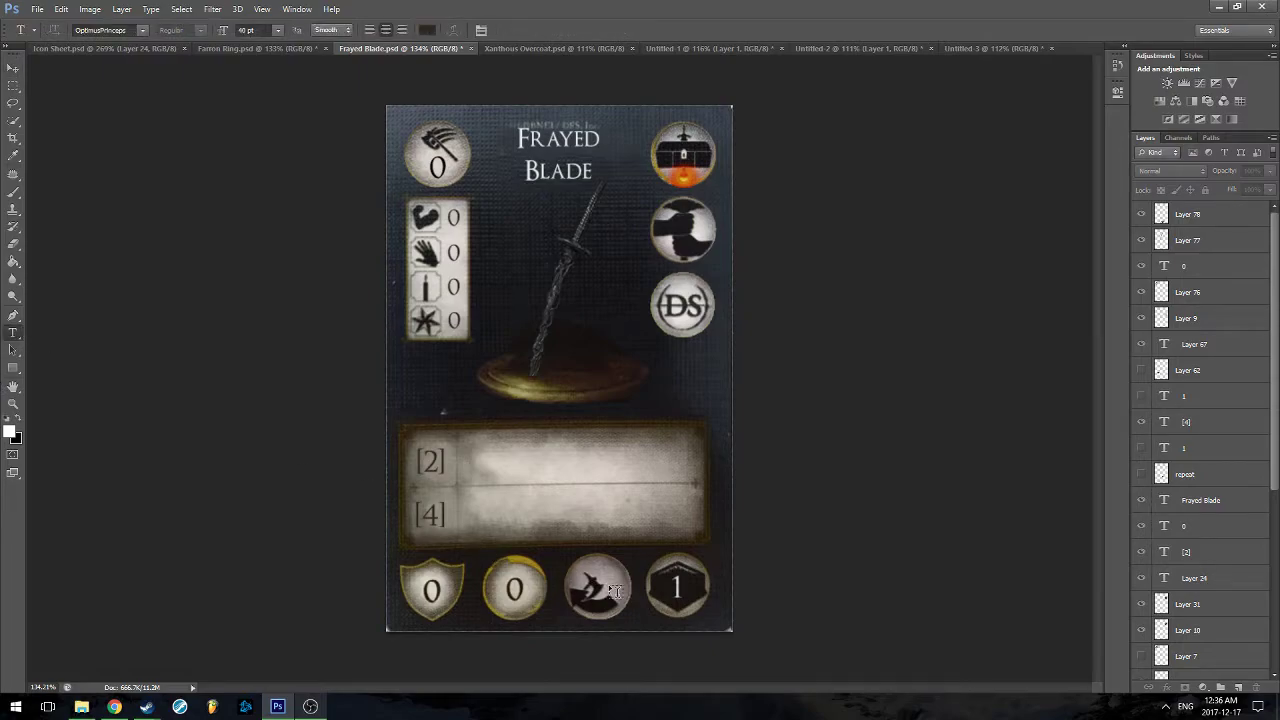
Type a 2 on the third bottom circle and commit it
{"action": "left_click", "coordinate": [608, 584]}
{"action": "type", "text": "2"}
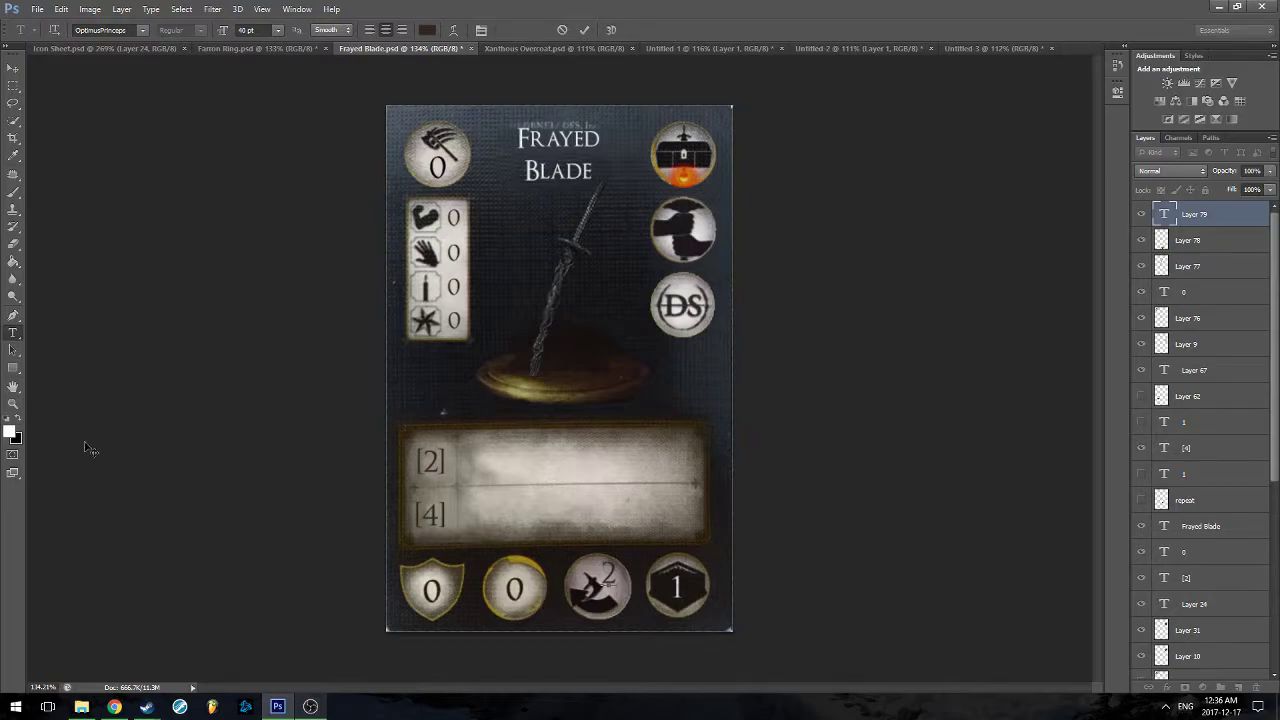
{"action": "scroll", "coordinate": [515, 519], "scroll_direction": "up", "scroll_amount": 3}
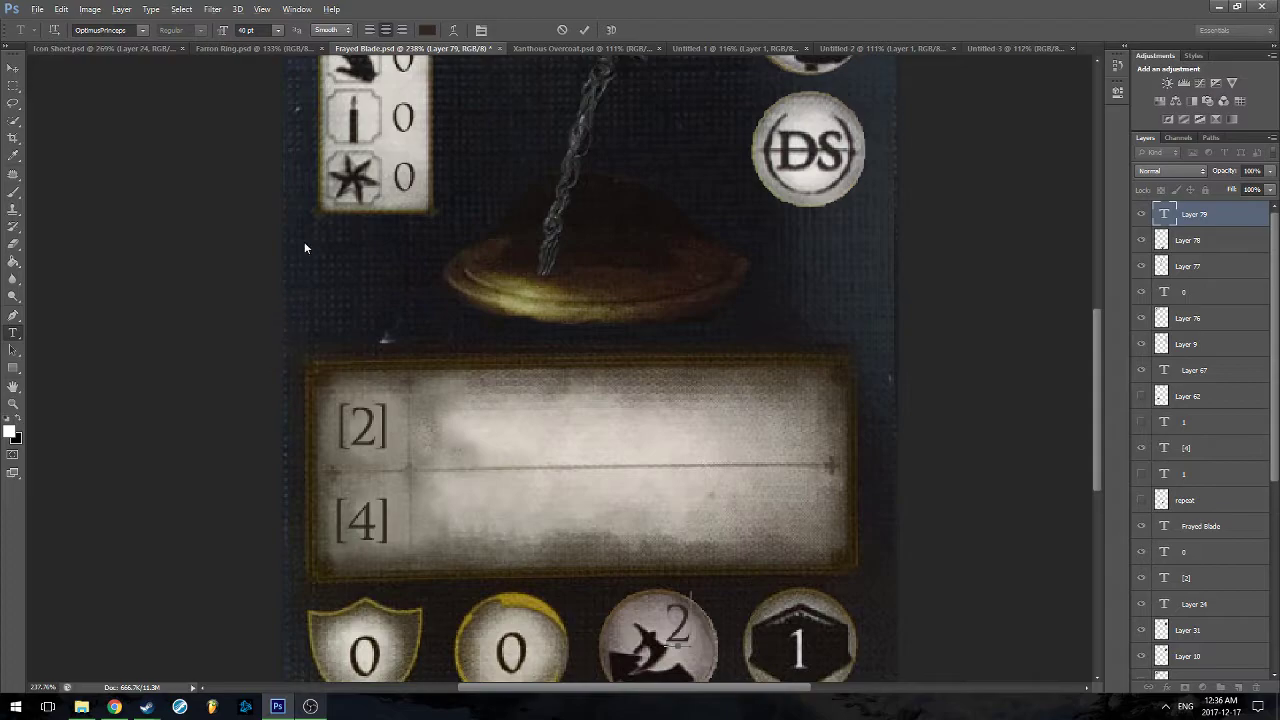
{"action": "left_click", "coordinate": [13, 67]}
{"action": "scroll", "coordinate": [335, 228], "scroll_direction": "up", "scroll_amount": 3}
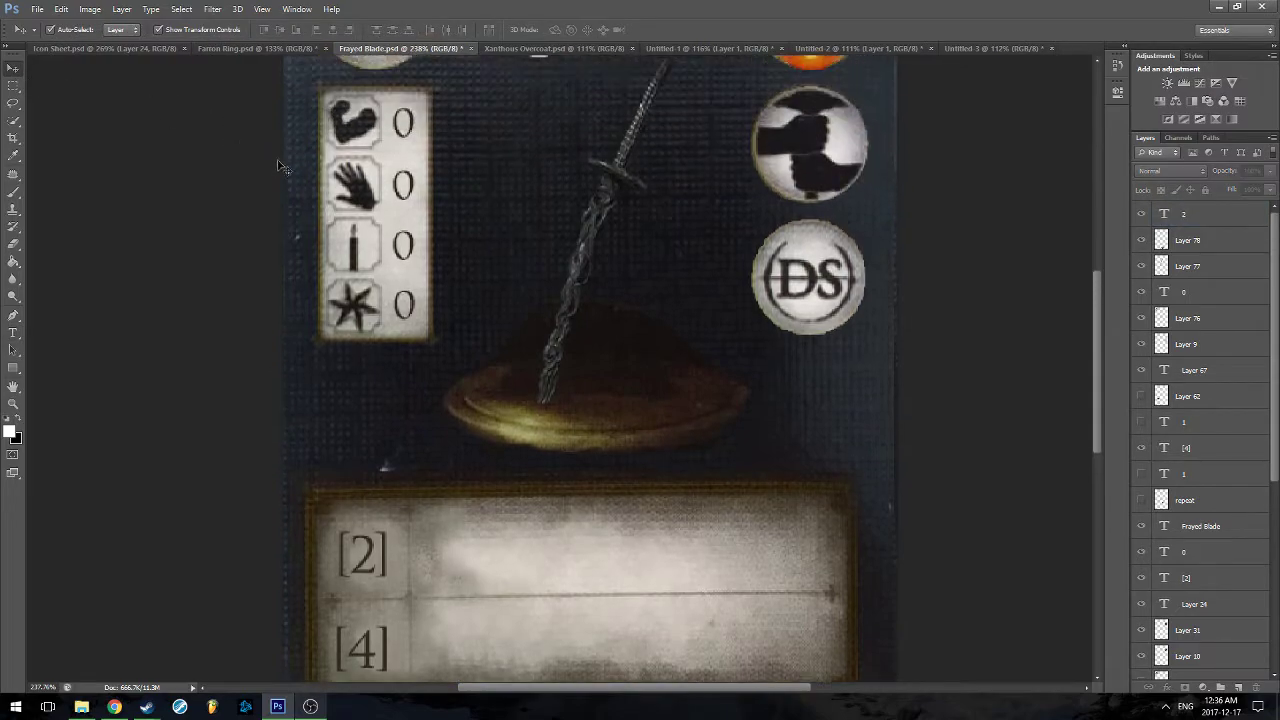
{"action": "key", "text": "alt"}
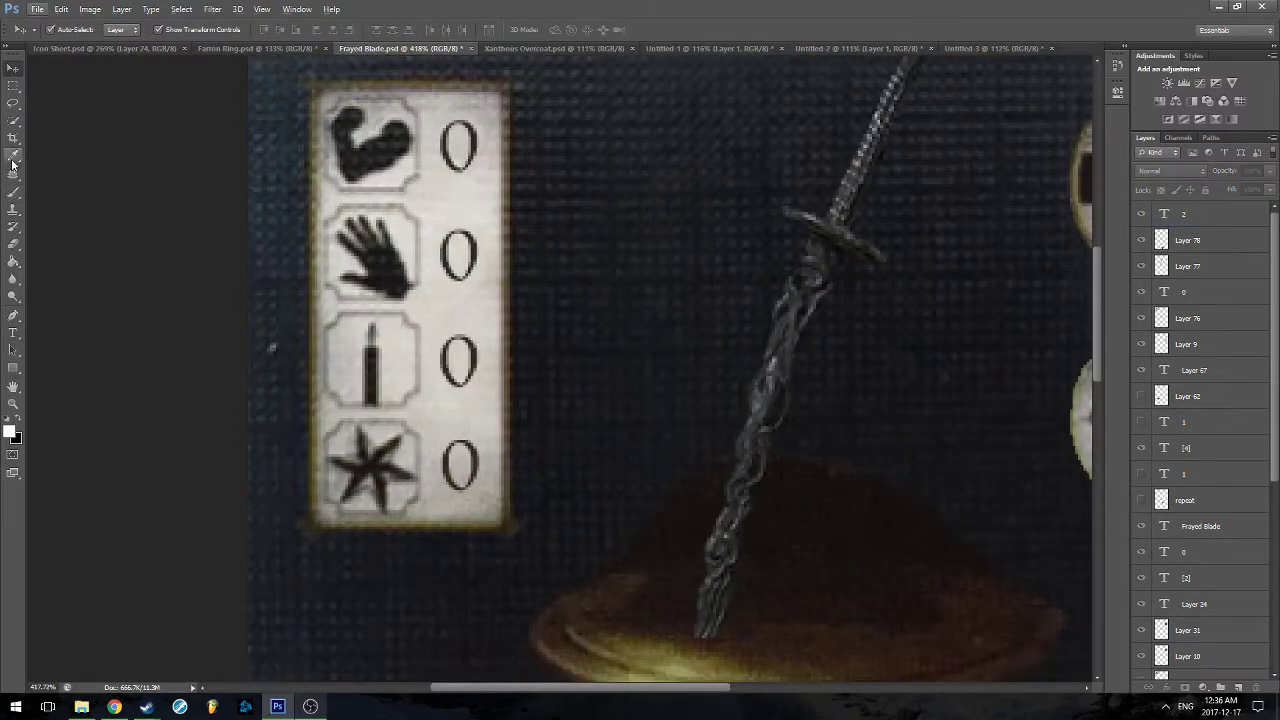
{"action": "left_click", "coordinate": [13, 192]}
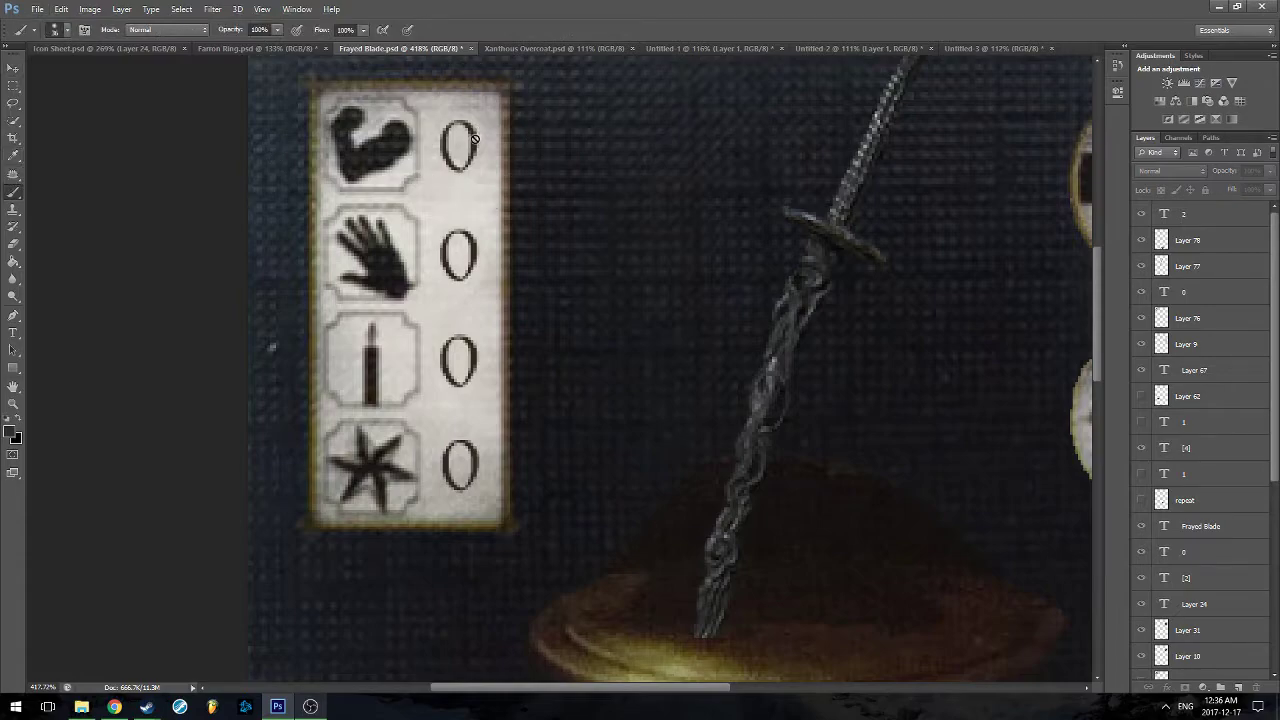
{"action": "scroll", "coordinate": [470, 200], "scroll_direction": "down", "scroll_amount": 2}
{"action": "scroll", "coordinate": [459, 307], "scroll_direction": "down", "scroll_amount": 2}
{"action": "scroll", "coordinate": [19, 420], "scroll_direction": "down", "scroll_amount": 3}
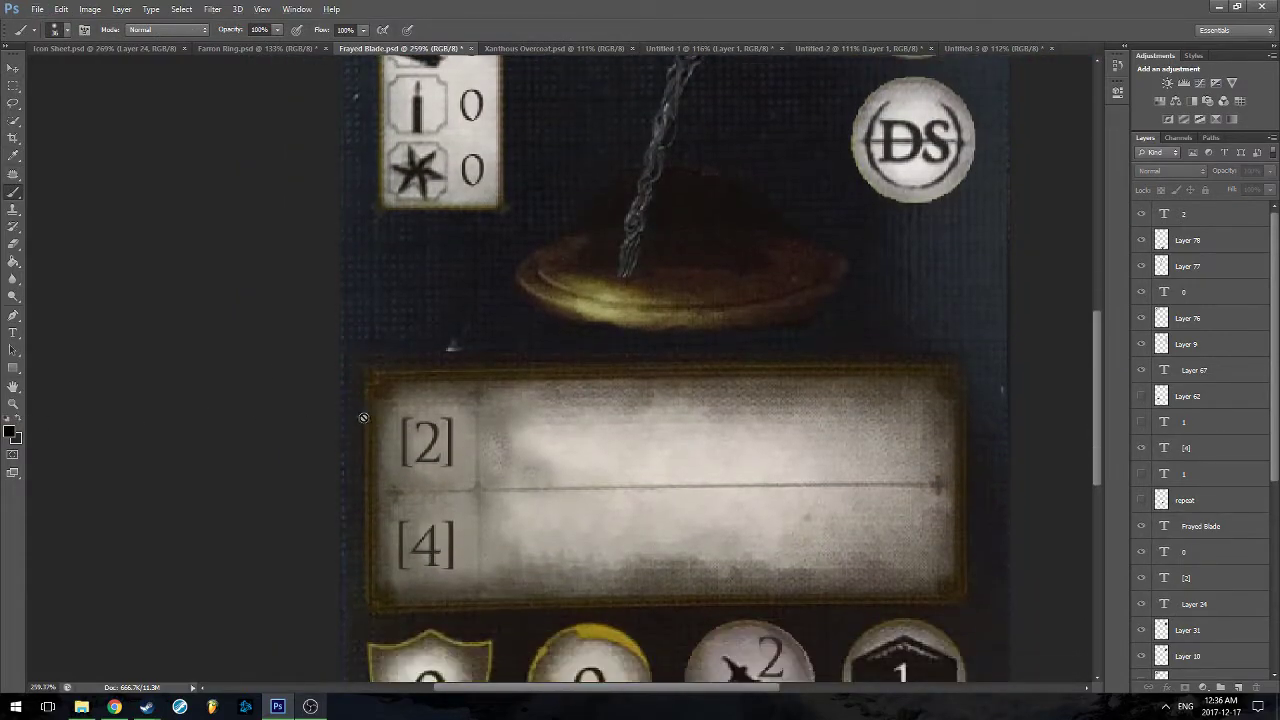
Nudge the 2 to the circle's upper right and review the whole card
{"action": "left_click", "coordinate": [18, 334]}
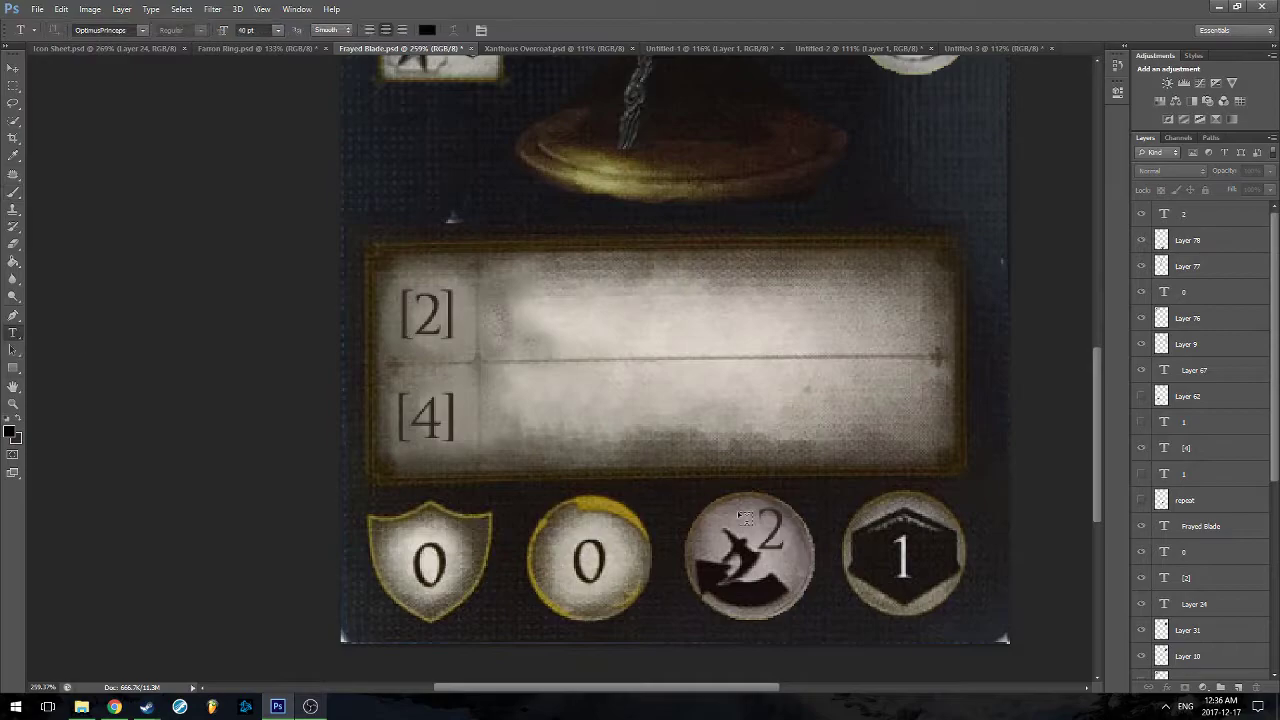
{"action": "double_click", "coordinate": [781, 524]}
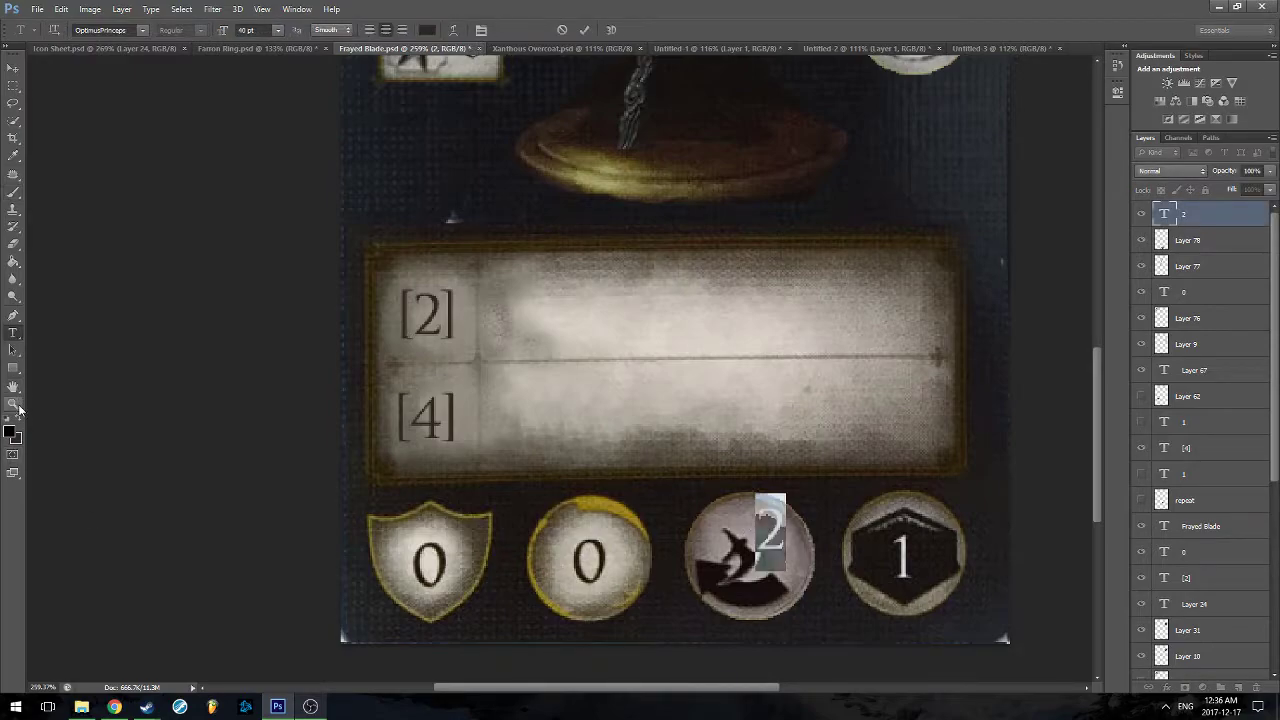
{"action": "left_click", "coordinate": [13, 68]}
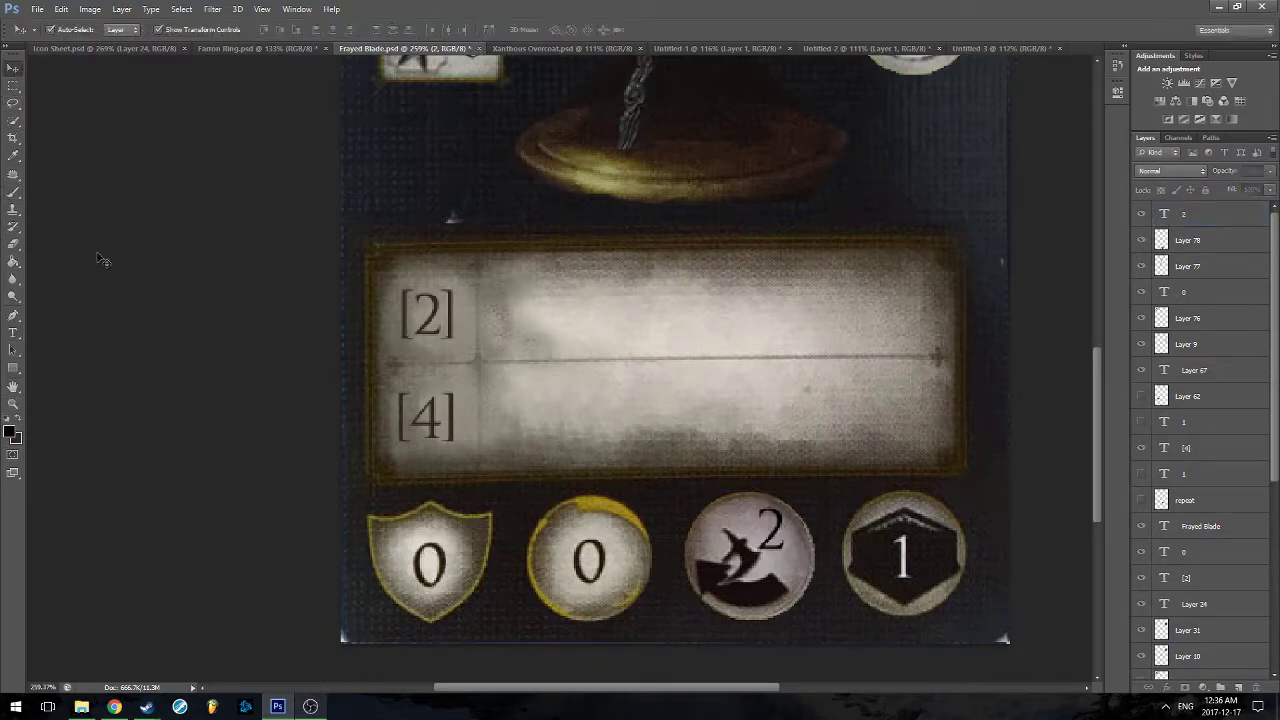
{"action": "left_click_drag", "start_coordinate": [785, 522], "coordinate": [783, 522]}
{"action": "left_click", "coordinate": [206, 477]}
{"action": "key", "text": "ctrl+1"}
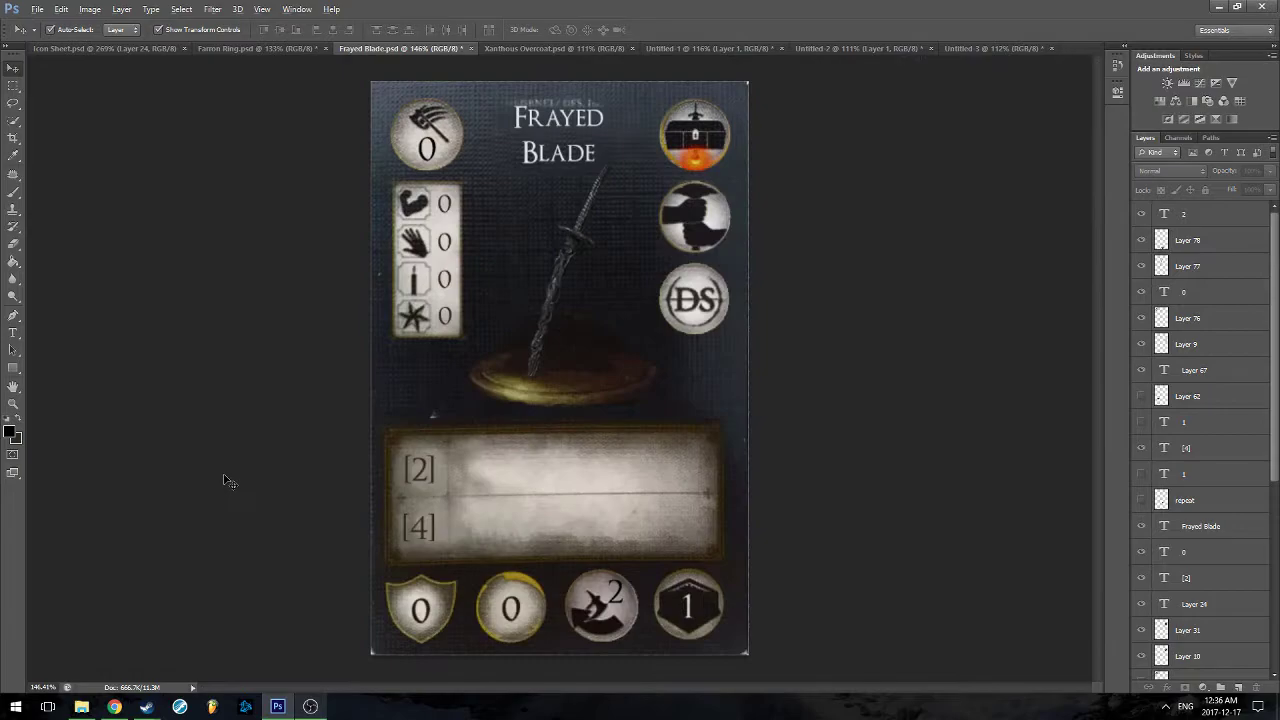
{"action": "left_click_drag", "start_coordinate": [574, 538], "coordinate": [659, 515]}
{"action": "left_click", "coordinate": [1009, 466]}
{"action": "left_click_drag", "start_coordinate": [1009, 466], "coordinate": [871, 480]}
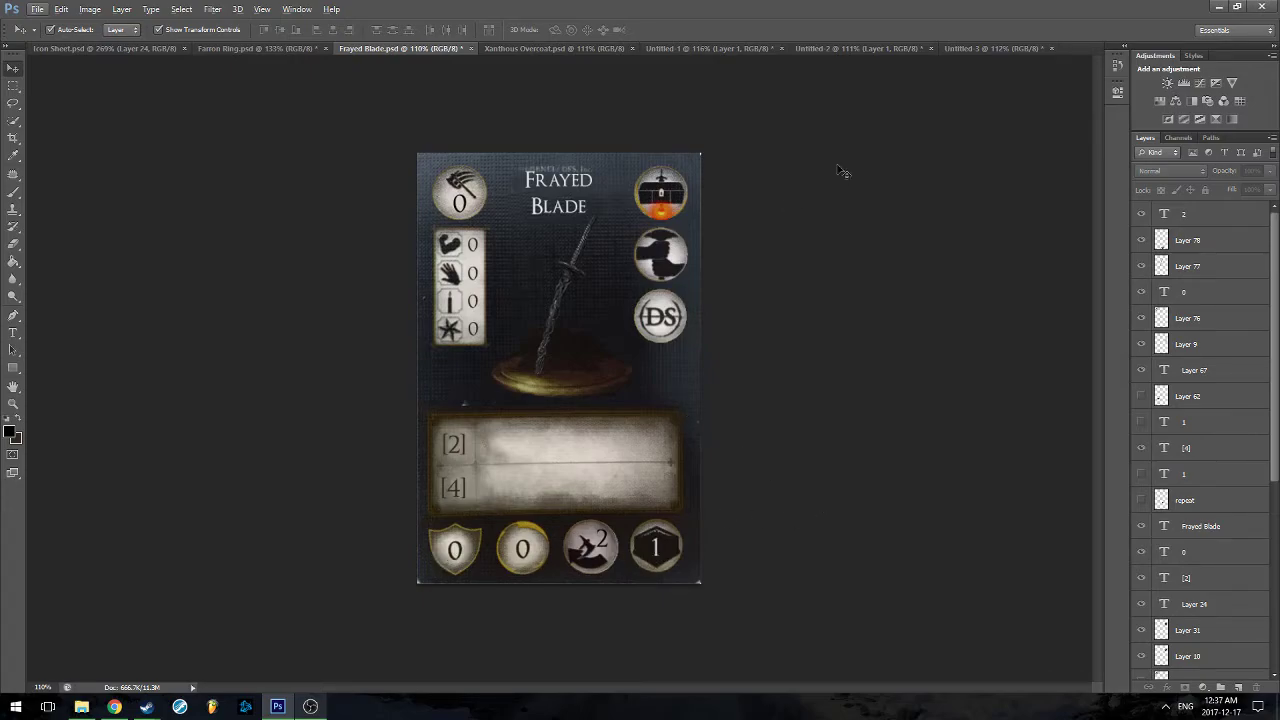
Marquee-select the black shield icon on the Icon Sheet
{"action": "left_click", "coordinate": [722, 46]}
{"action": "left_click", "coordinate": [597, 50]}
{"action": "left_click", "coordinate": [876, 46]}
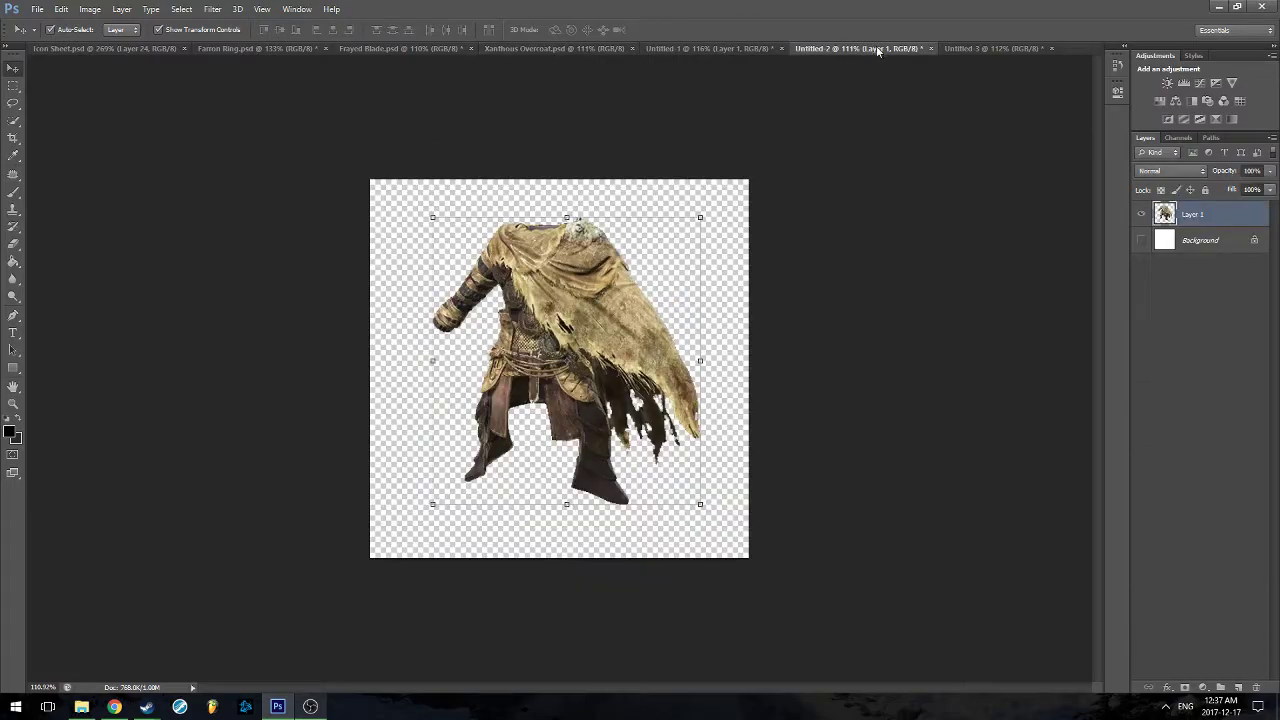
{"action": "left_click", "coordinate": [972, 50]}
{"action": "left_click", "coordinate": [110, 52]}
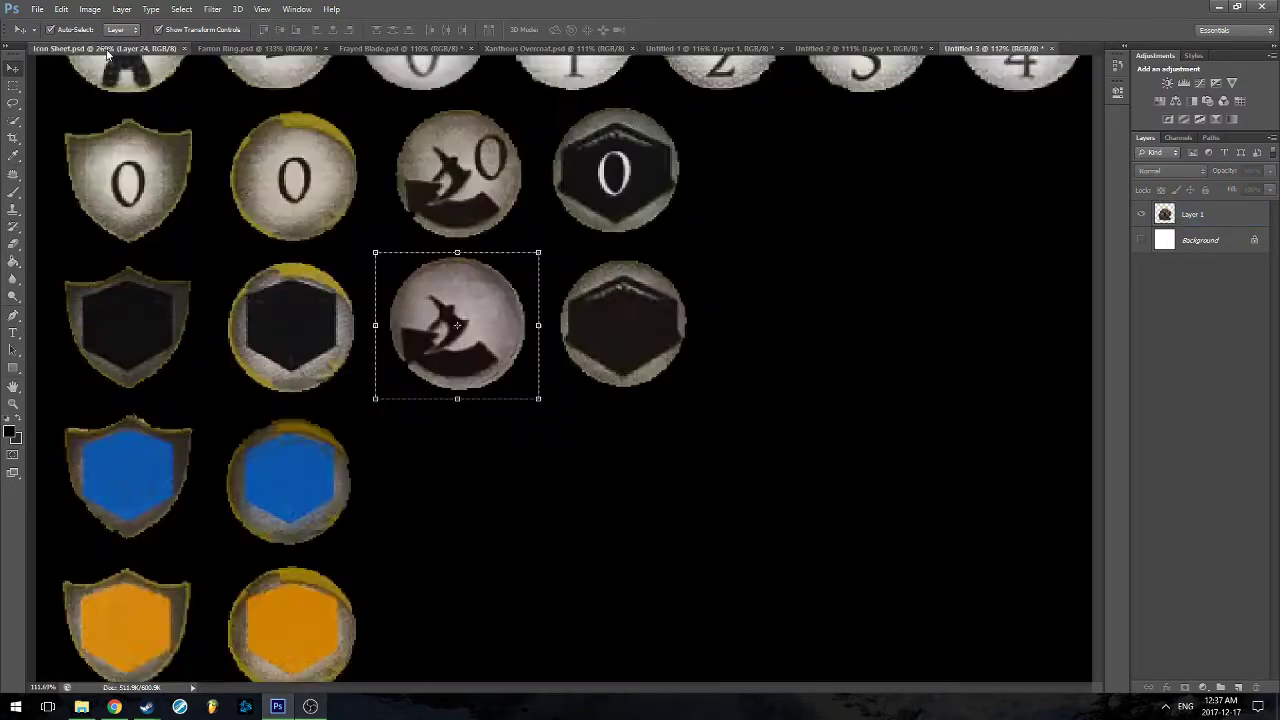
{"action": "scroll", "coordinate": [331, 417], "scroll_direction": "down", "scroll_amount": 1}
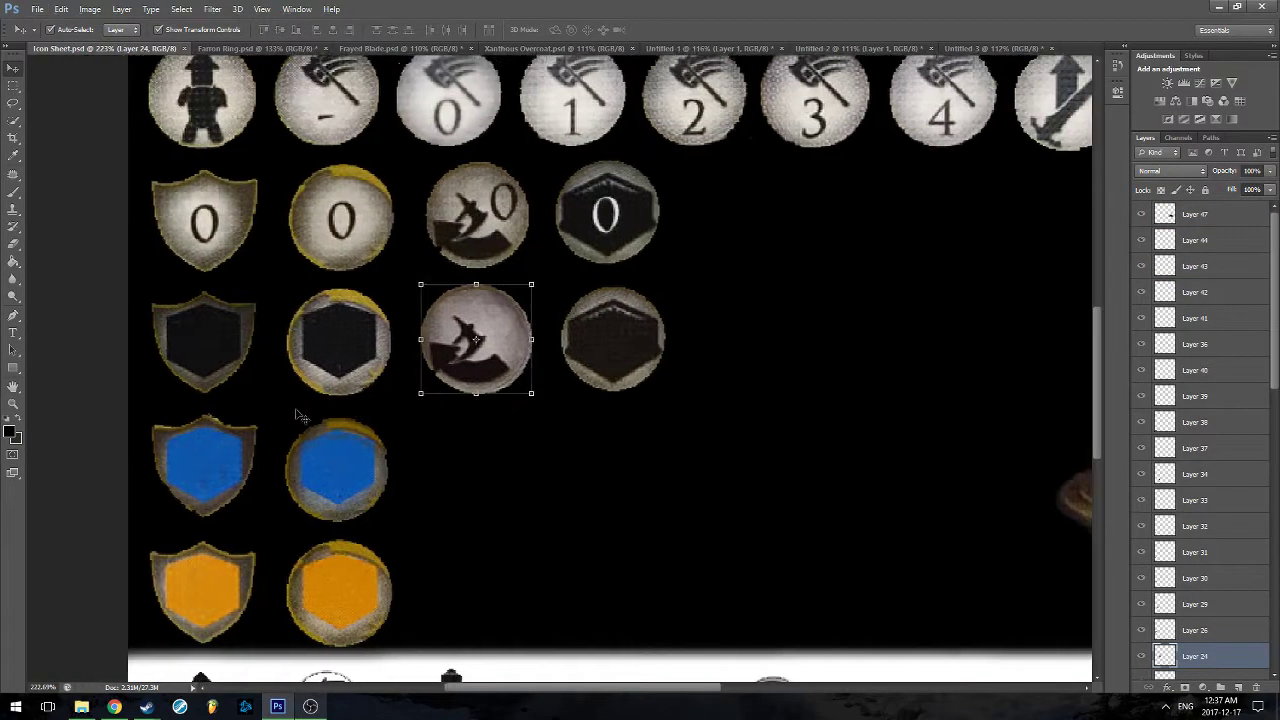
{"action": "scroll", "coordinate": [300, 416], "scroll_direction": "left", "scroll_amount": 1}
{"action": "left_click", "coordinate": [268, 346]}
{"action": "key", "text": "m"}
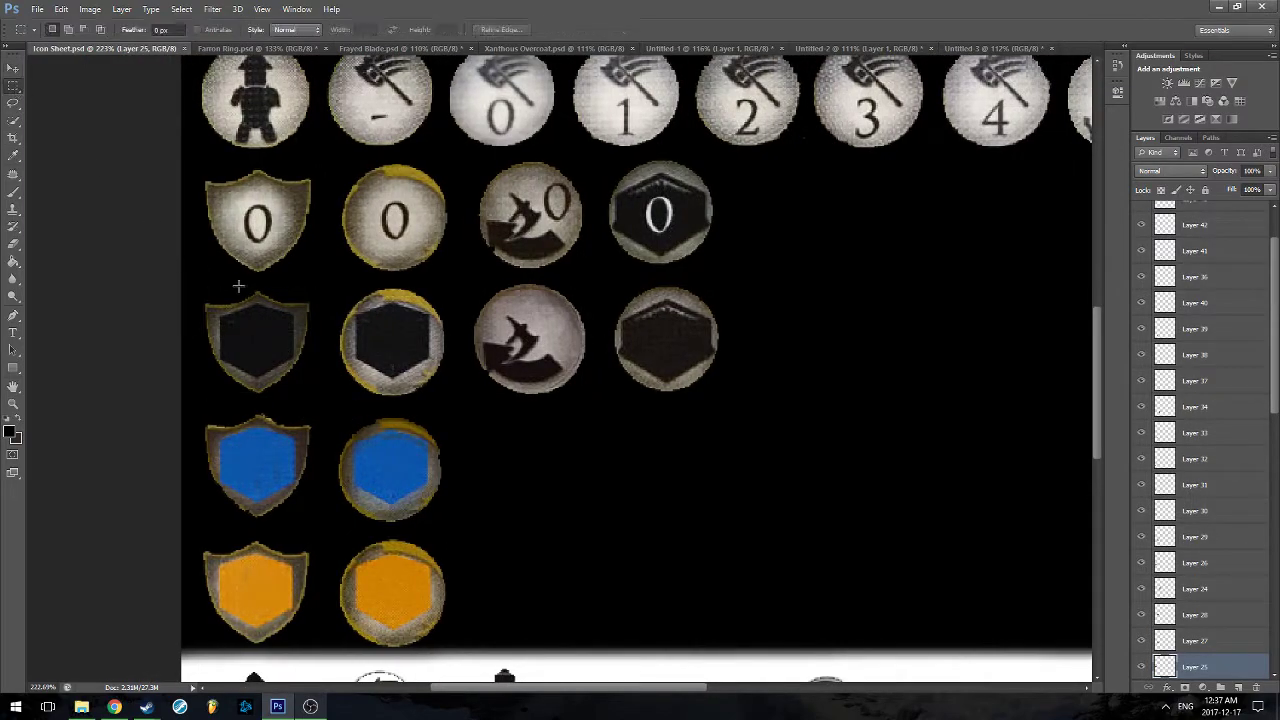
{"action": "left_click_drag", "start_coordinate": [191, 272], "coordinate": [316, 402]}
Paste the black shield onto Frayed Blade over the bottom-left shield badge
{"action": "left_click", "coordinate": [700, 48]}
{"action": "left_click", "coordinate": [497, 50]}
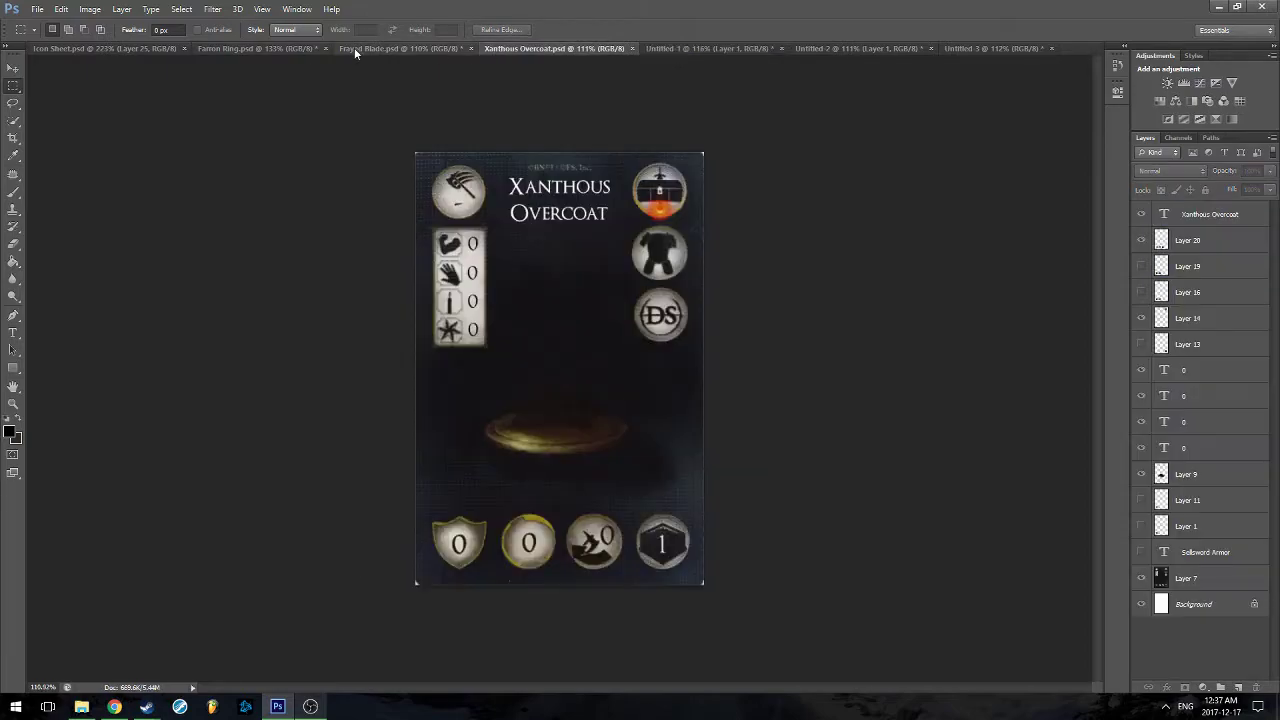
{"action": "left_click", "coordinate": [360, 48]}
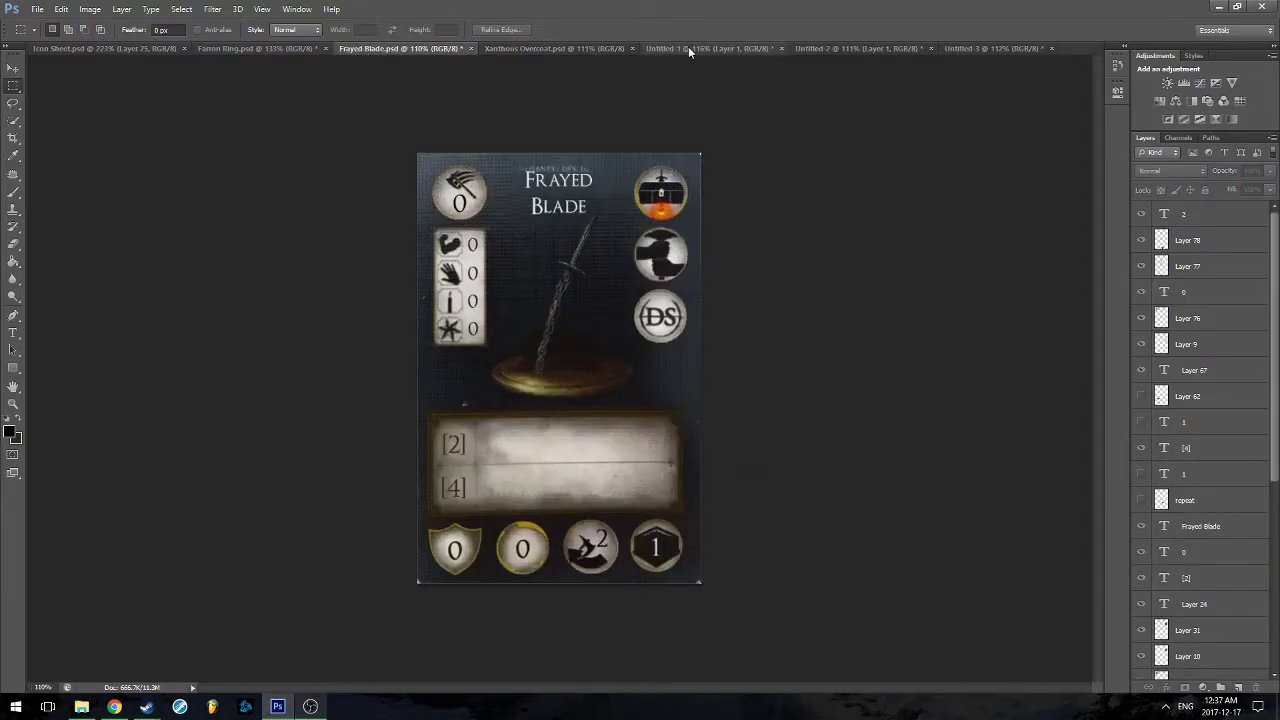
{"action": "key", "text": "ctrl+v"}
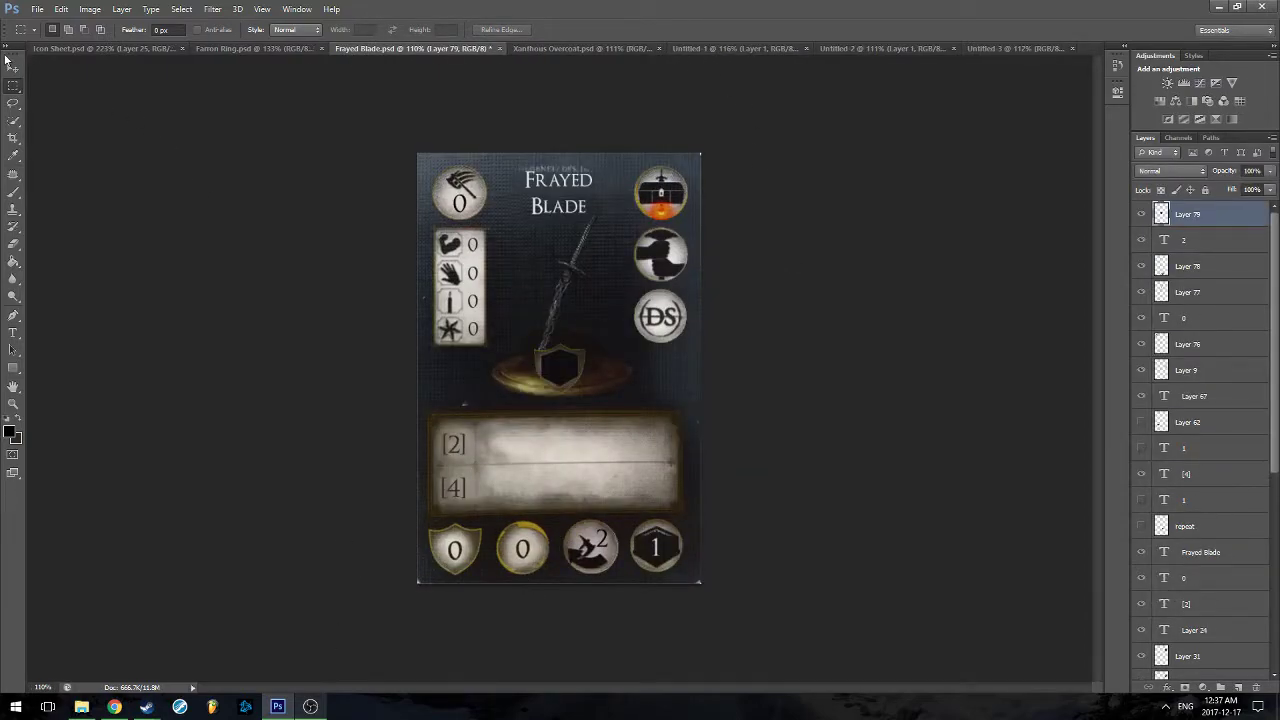
{"action": "left_click", "coordinate": [12, 67]}
{"action": "scroll", "coordinate": [556, 370], "scroll_direction": "up", "scroll_amount": 3}
{"action": "left_click_drag", "start_coordinate": [570, 365], "coordinate": [440, 600]}
{"action": "left_click", "coordinate": [232, 606]}
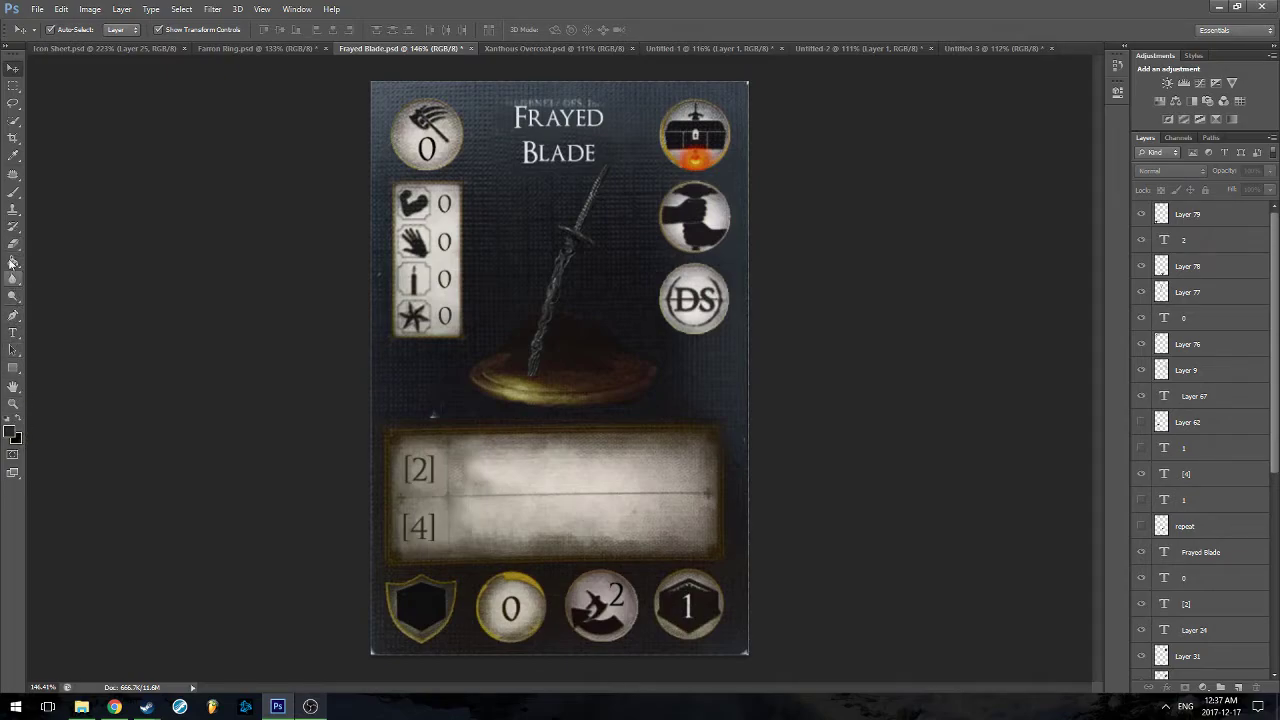
Sample a colour from the card with the Eyedropper tool
{"action": "left_click", "coordinate": [11, 161]}
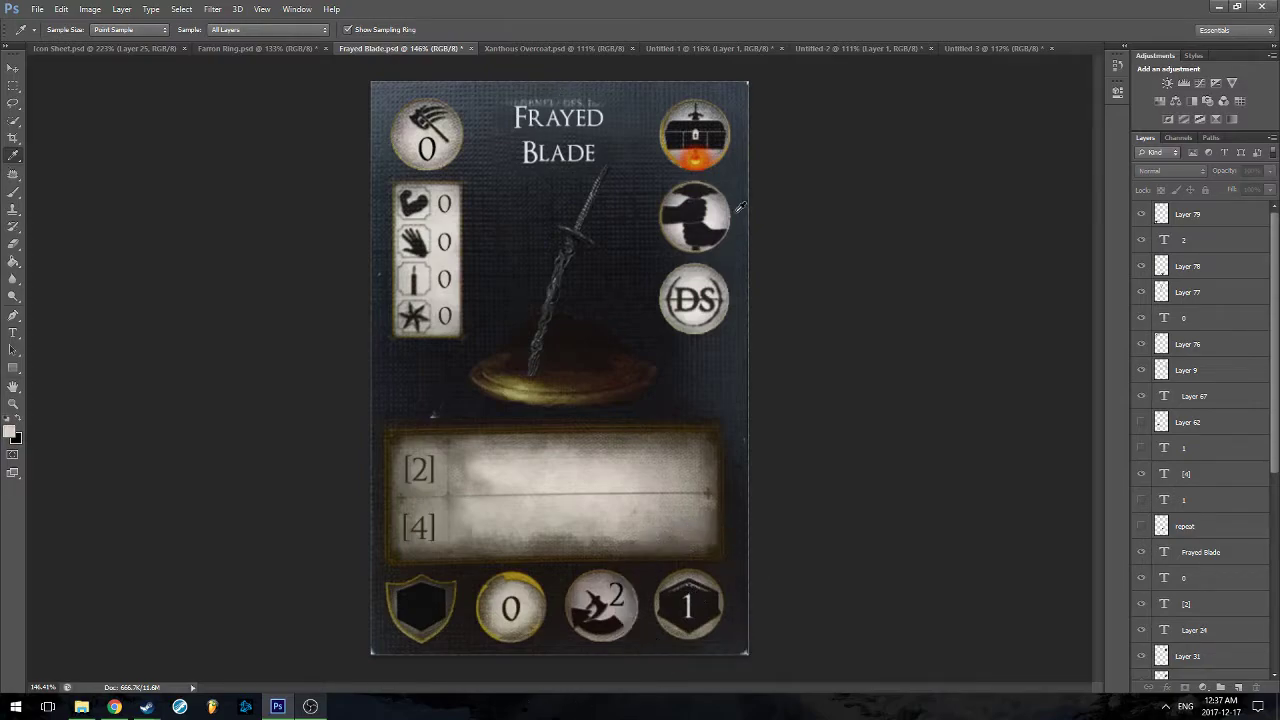
{"action": "scroll", "coordinate": [661, 190], "scroll_direction": "up", "scroll_amount": 5}
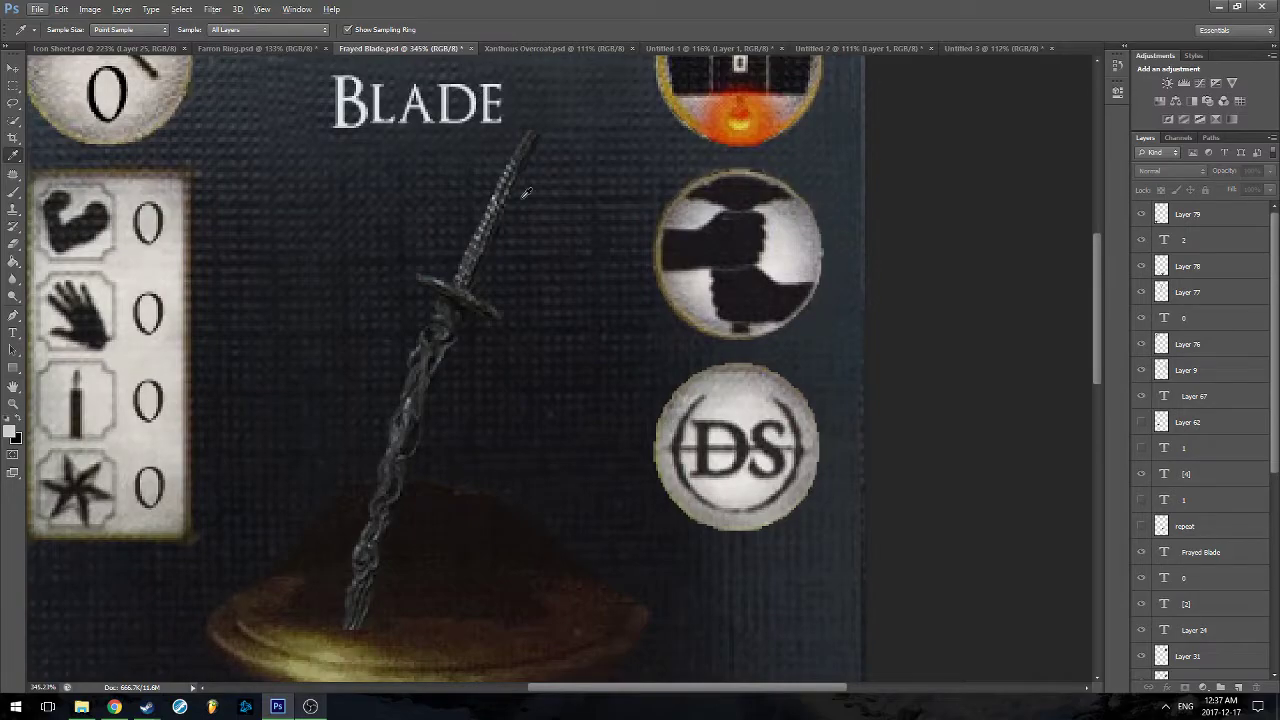
{"action": "scroll", "coordinate": [694, 543], "scroll_direction": "down", "scroll_amount": 10}
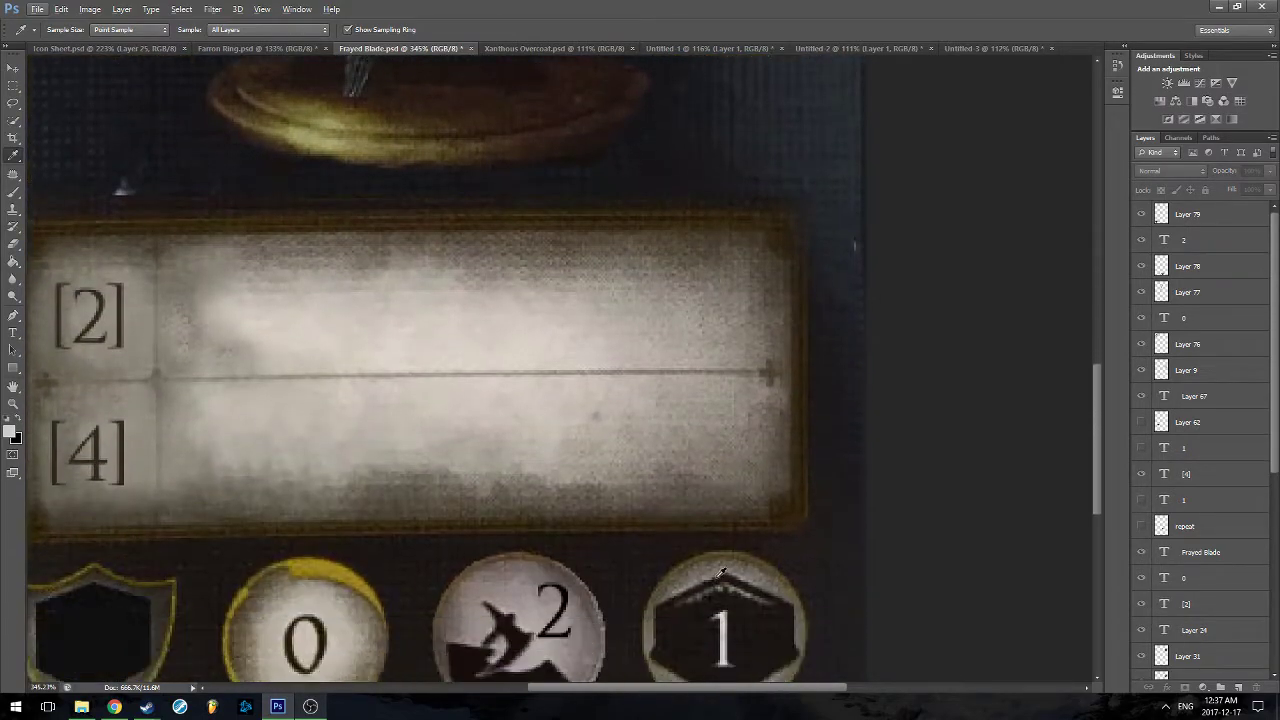
{"action": "scroll", "coordinate": [721, 572], "scroll_direction": "down", "scroll_amount": 2}
{"action": "scroll", "coordinate": [646, 581], "scroll_direction": "up", "scroll_amount": 10}
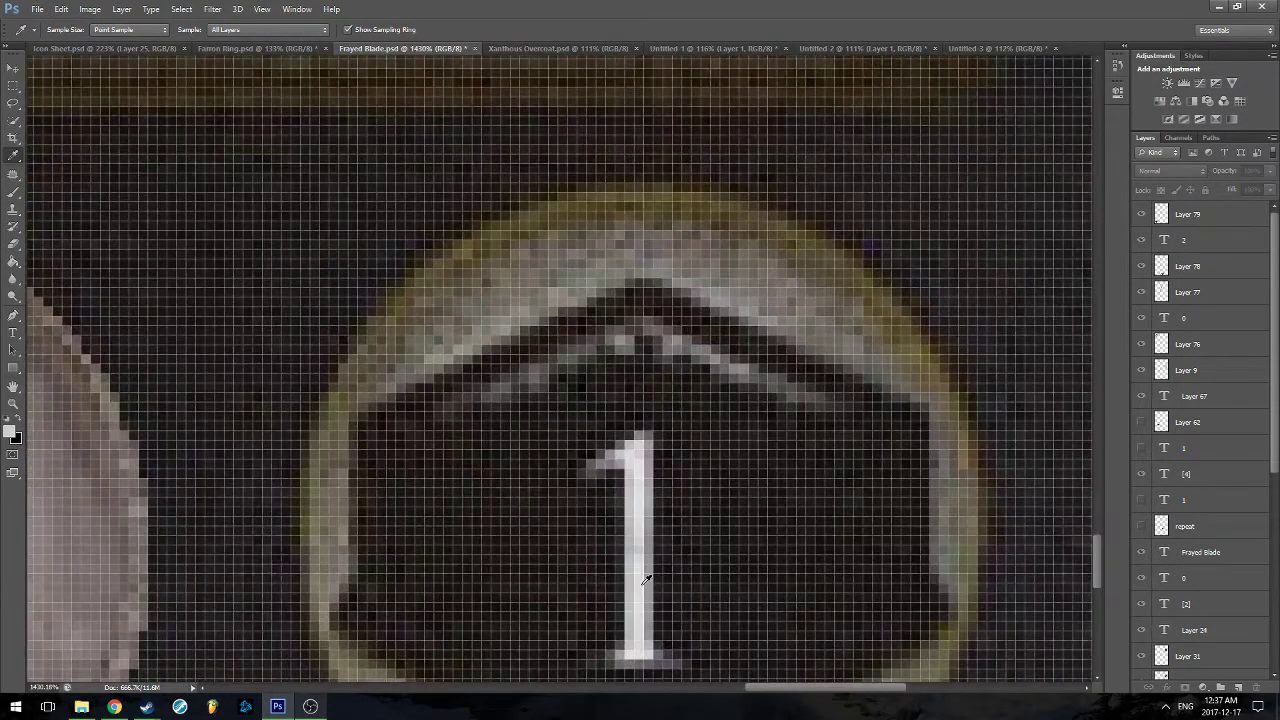
{"action": "scroll", "coordinate": [547, 608], "scroll_direction": "down", "scroll_amount": 10}
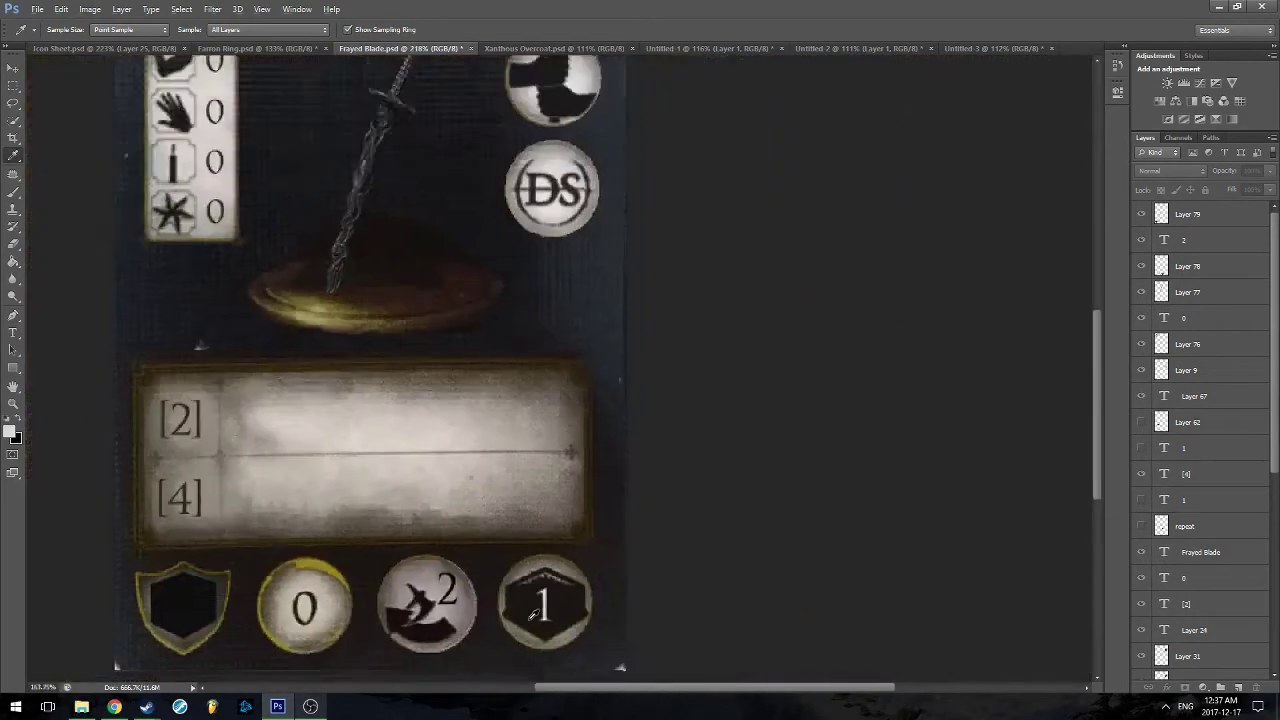
{"action": "scroll", "coordinate": [540, 620], "scroll_direction": "up", "scroll_amount": 5}
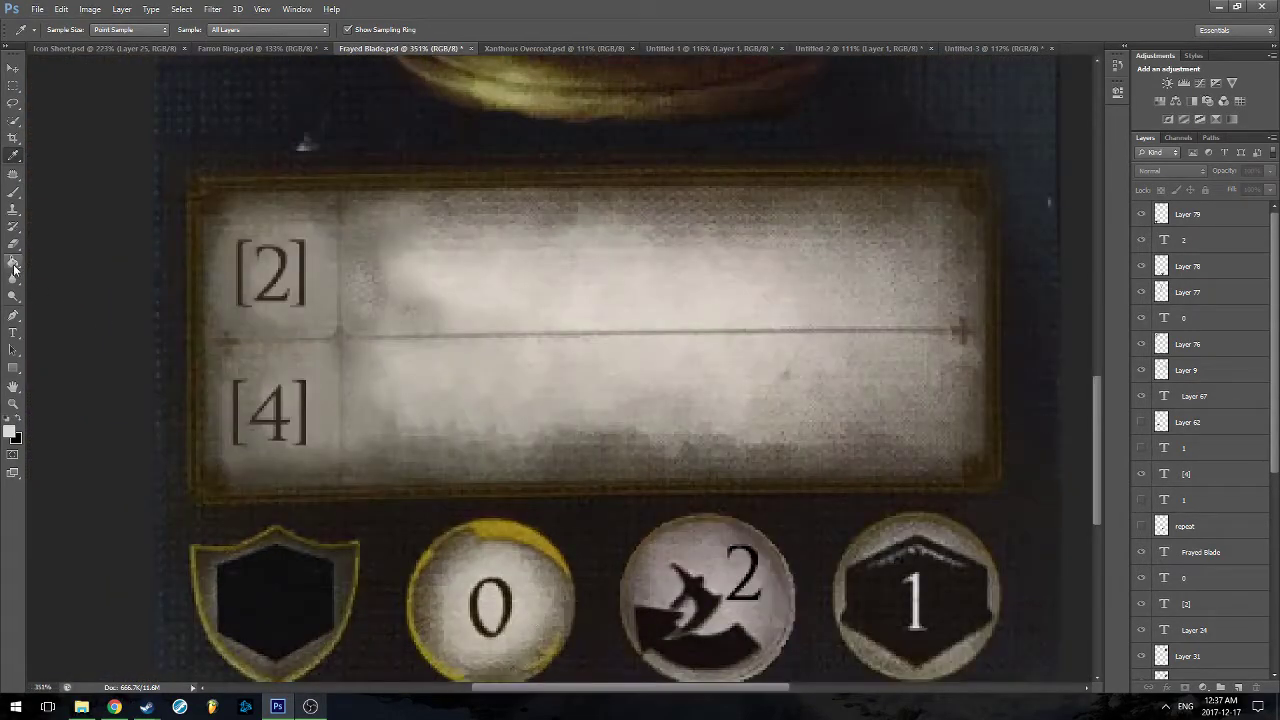
Type a 1 inside the black shield and centre it
{"action": "left_click", "coordinate": [13, 332]}
{"action": "left_click", "coordinate": [268, 625]}
{"action": "type", "text": "1"}
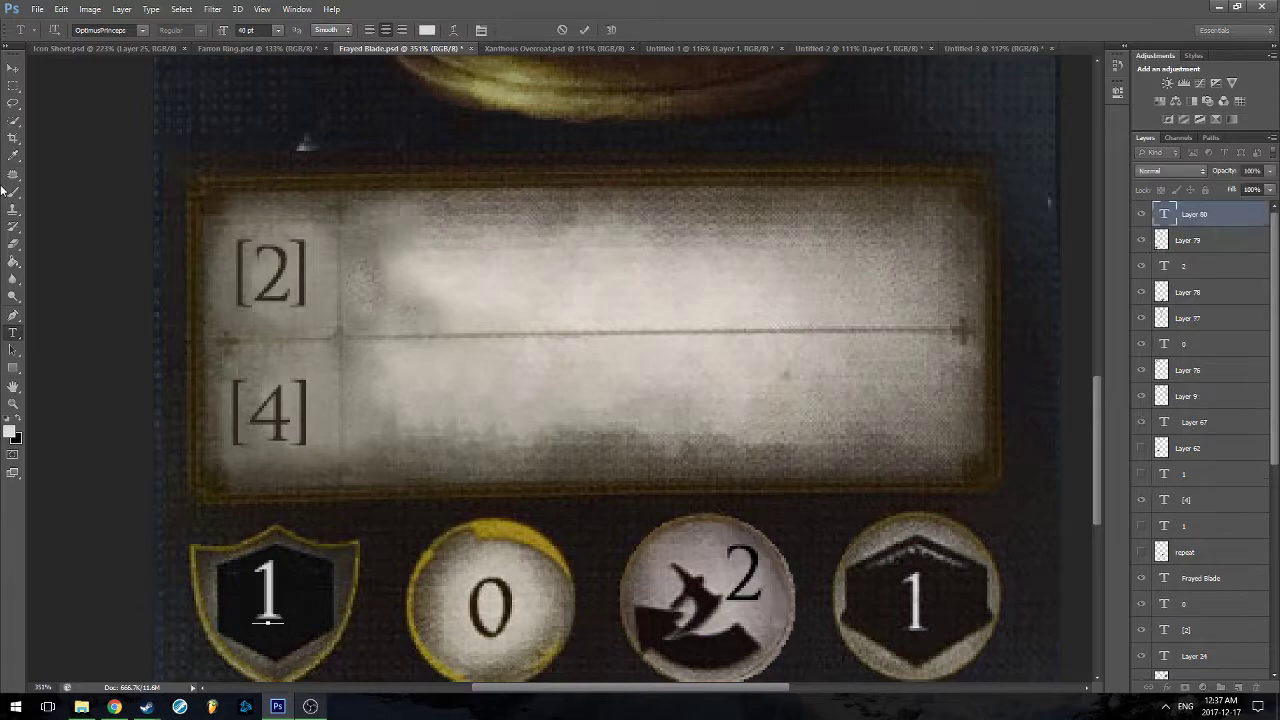
{"action": "key", "text": "ctrl+Return"}
{"action": "key", "text": "v"}
{"action": "left_click_drag", "start_coordinate": [266, 574], "coordinate": [278, 589]}
{"action": "scroll", "coordinate": [279, 590], "scroll_direction": "down", "scroll_amount": 3}
{"action": "left_click", "coordinate": [203, 558]}
{"action": "scroll", "coordinate": [231, 541], "scroll_direction": "down", "scroll_amount": 2}
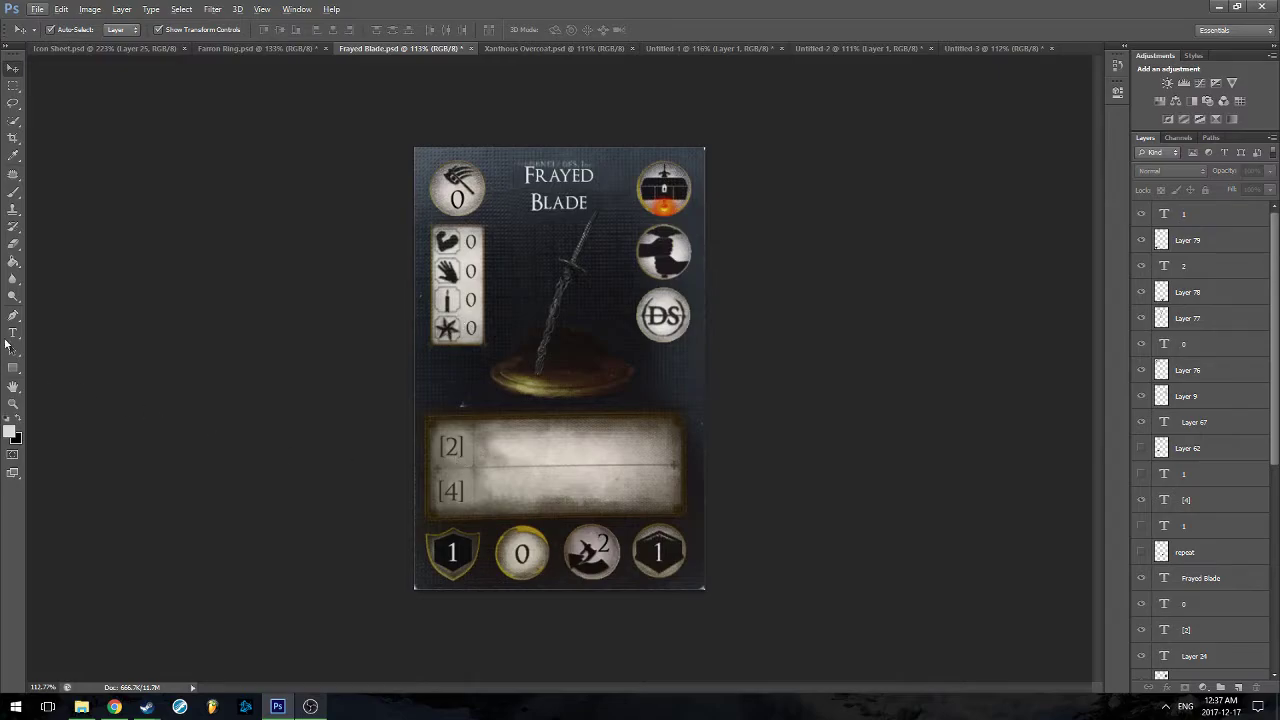
Make the text colour black and change the hand stat from 0 to 40
{"action": "left_click", "coordinate": [19, 419]}
{"action": "left_click", "coordinate": [13, 332]}
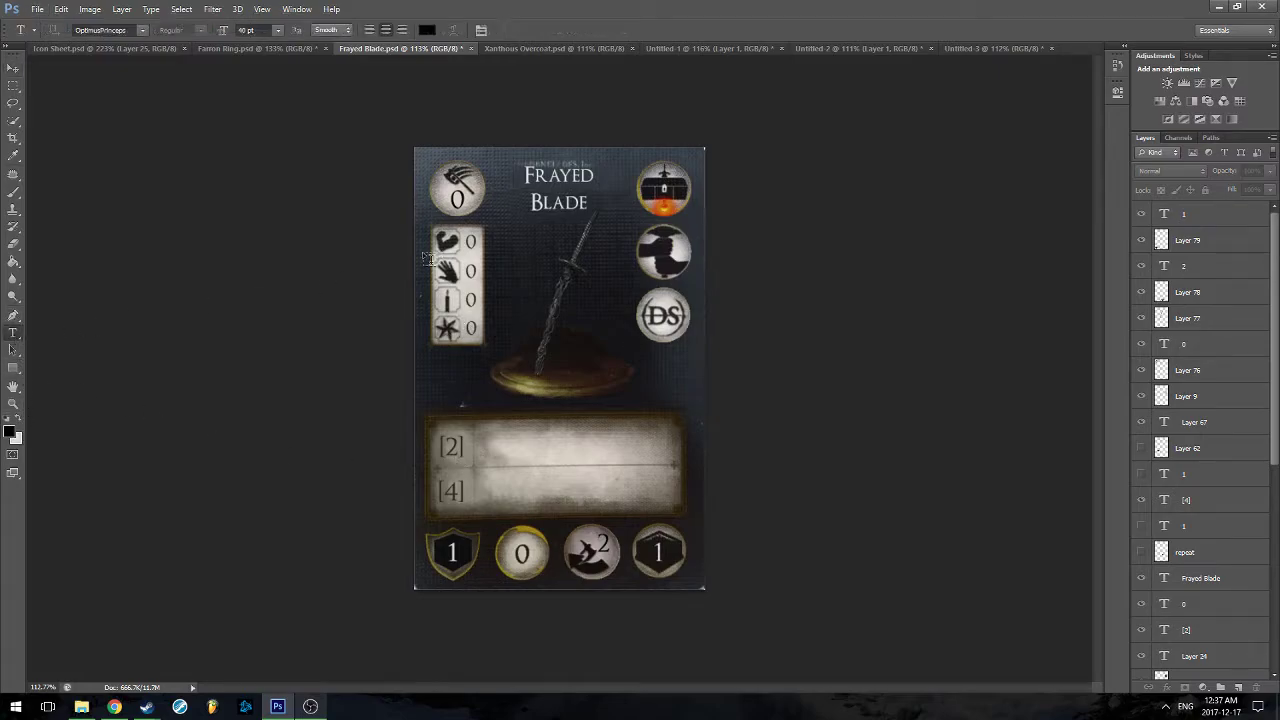
{"action": "scroll", "coordinate": [414, 257], "scroll_direction": "up", "scroll_amount": 3}
{"action": "scroll", "coordinate": [384, 203], "scroll_direction": "up", "scroll_amount": 2}
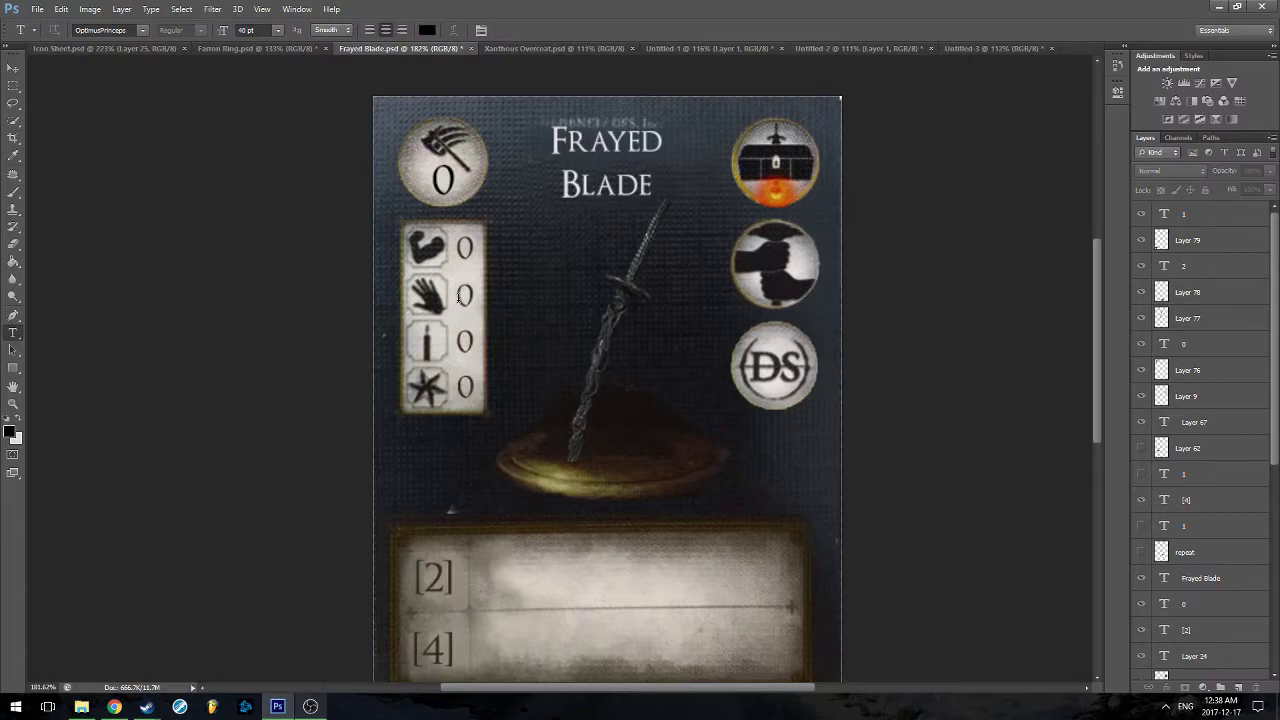
{"action": "left_click", "coordinate": [463, 294]}
{"action": "type", "text": "4"}
{"action": "left_click", "coordinate": [13, 67]}
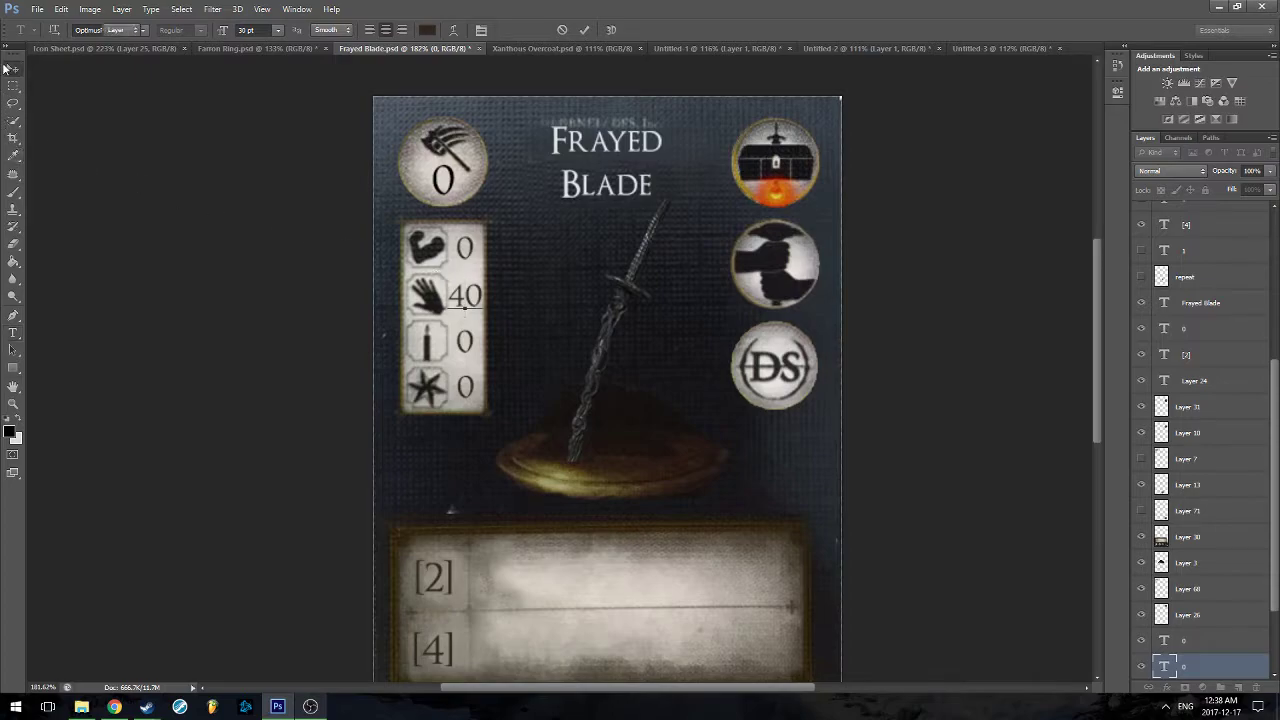
Replace the arm stat's 0 with 27
{"action": "scroll", "coordinate": [390, 400], "scroll_direction": "up", "scroll_amount": 1}
{"action": "scroll", "coordinate": [390, 400], "scroll_direction": "up", "scroll_amount": 1}
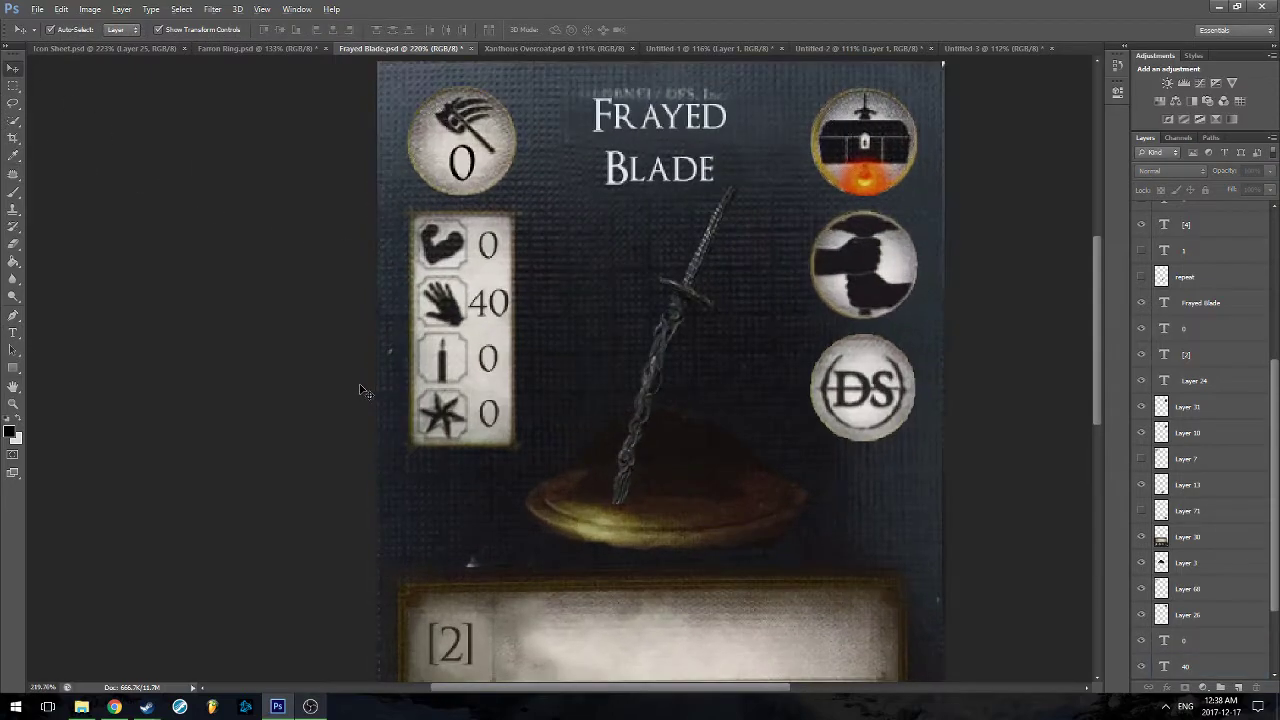
{"action": "left_click", "coordinate": [13, 332]}
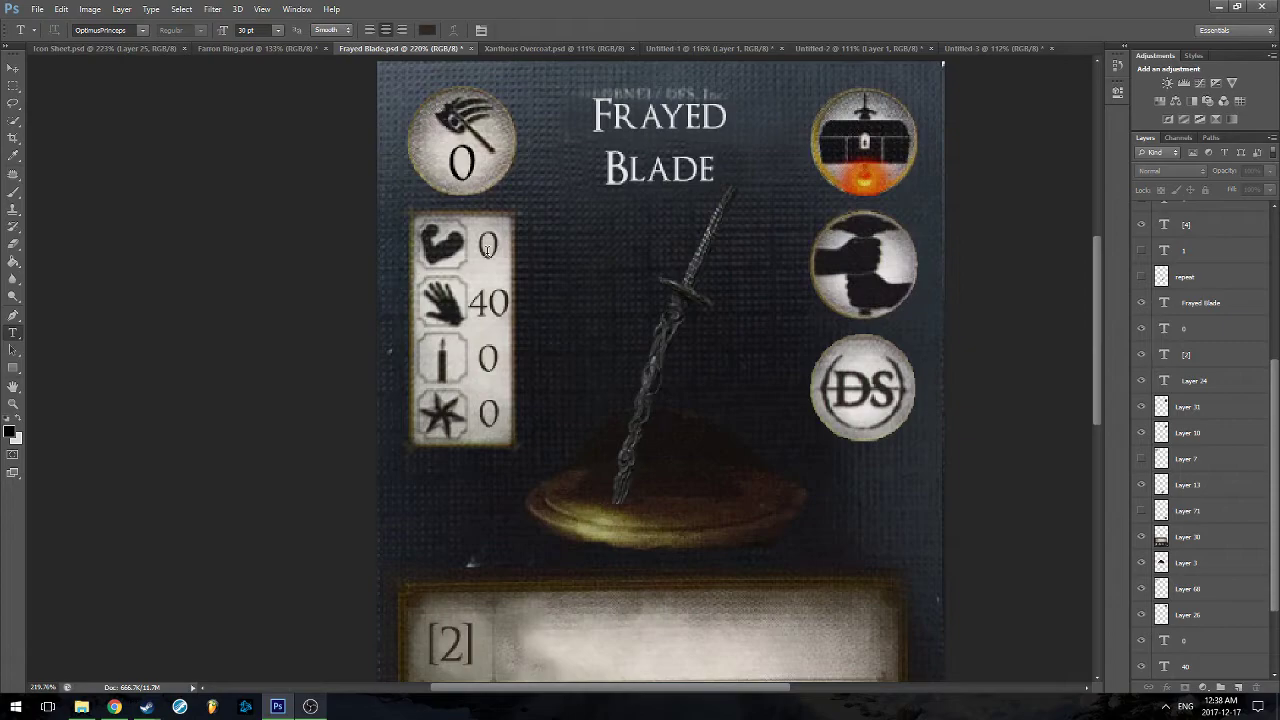
{"action": "double_click", "coordinate": [490, 248]}
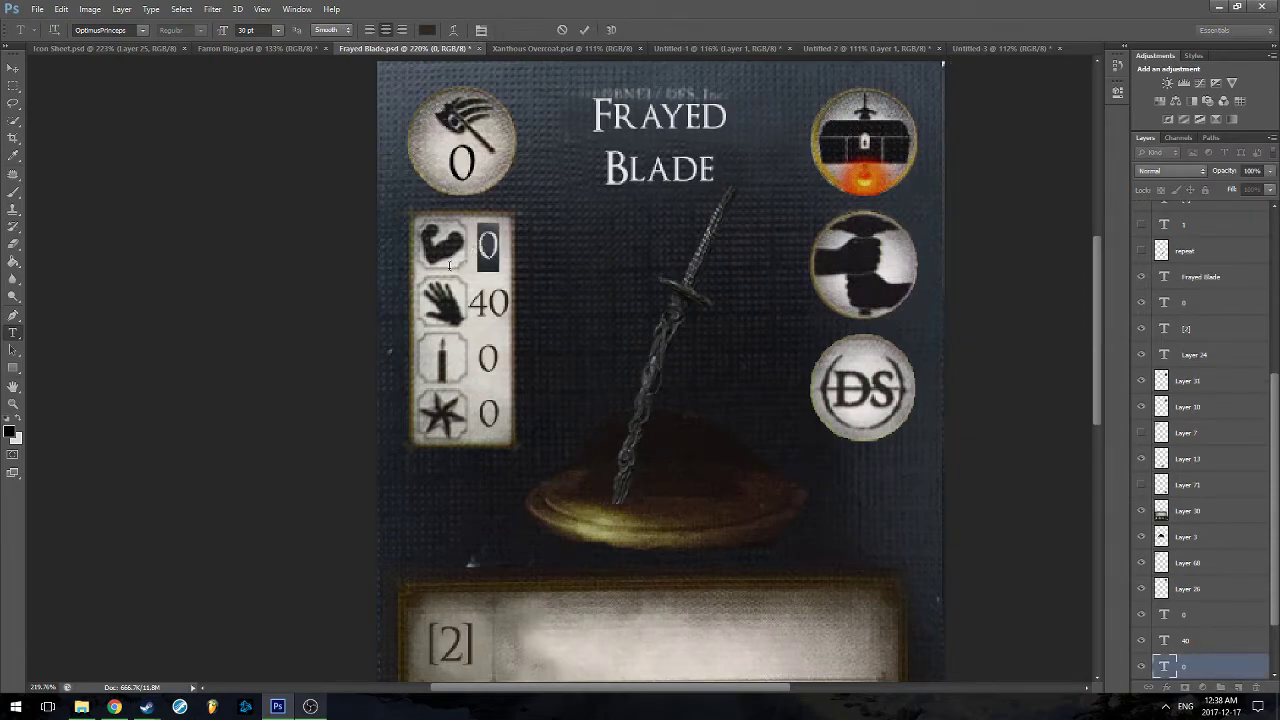
{"action": "type", "text": "27"}
{"action": "left_click", "coordinate": [13, 67]}
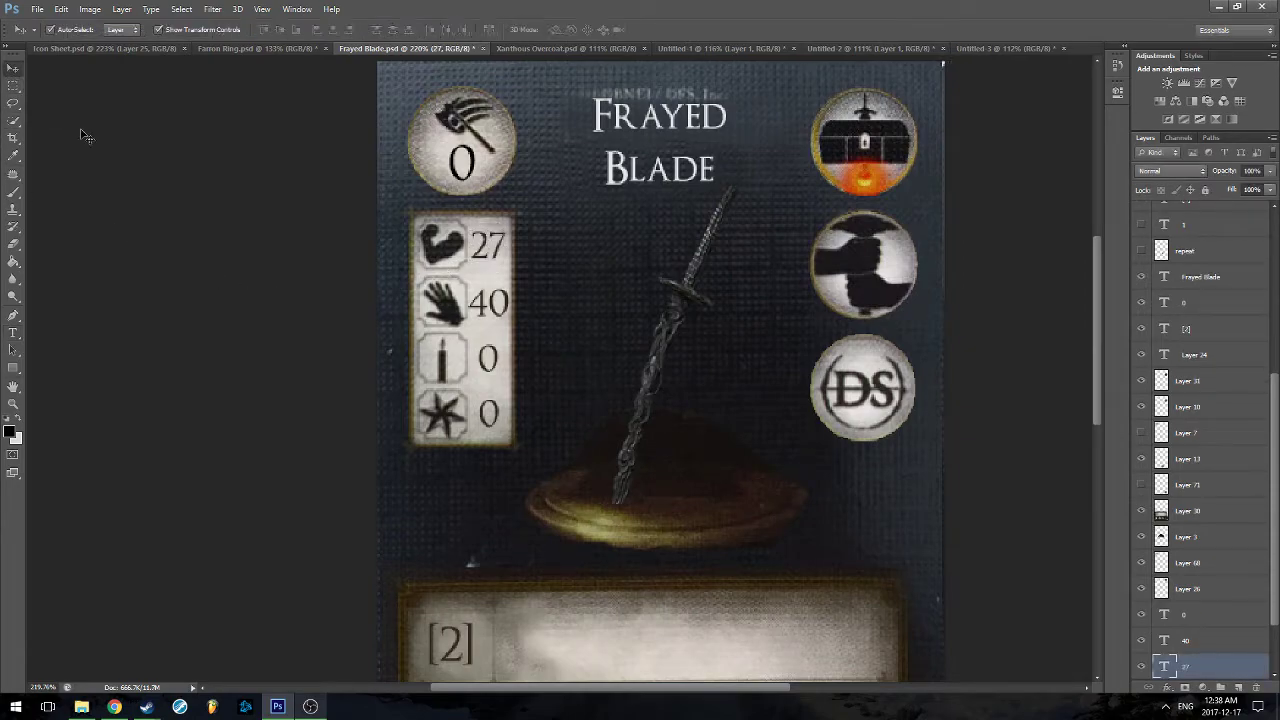
{"action": "left_click", "coordinate": [85, 135]}
Change the candle stat from 0 to 30
{"action": "scroll", "coordinate": [225, 380], "scroll_direction": "down", "scroll_amount": 1}
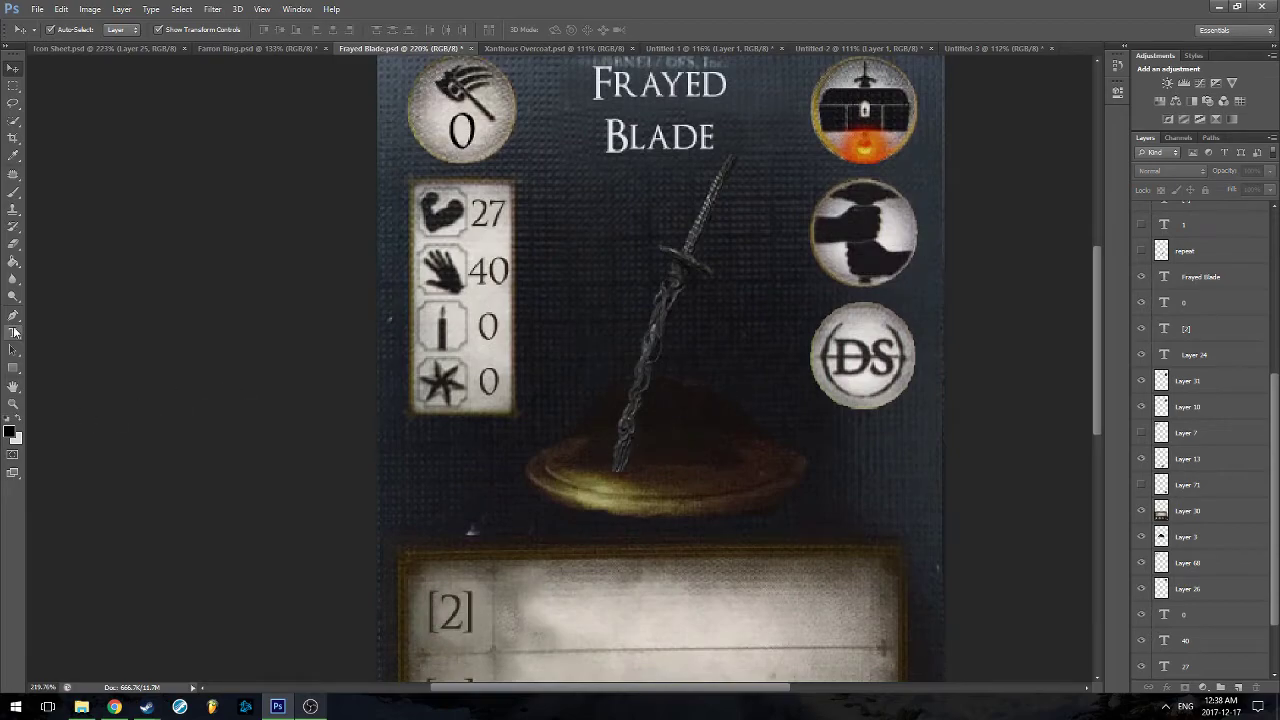
{"action": "left_click", "coordinate": [14, 333]}
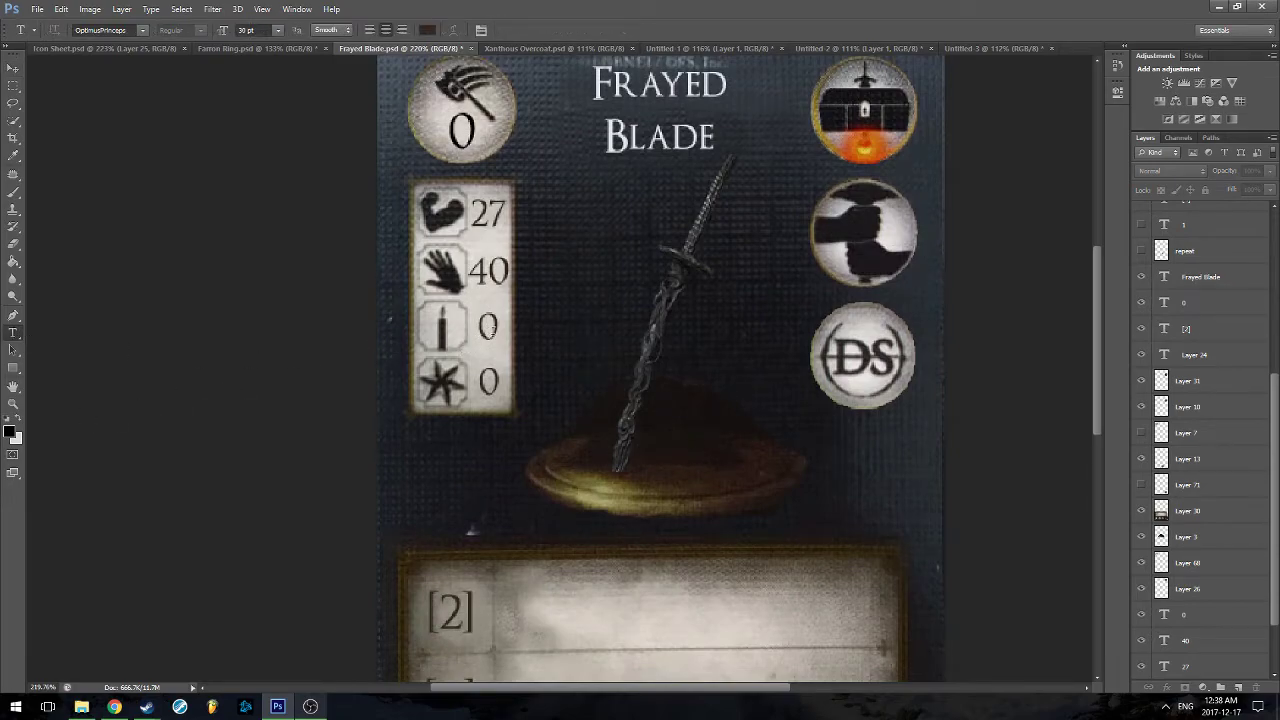
{"action": "scroll", "coordinate": [490, 328], "scroll_direction": "up", "scroll_amount": 1}
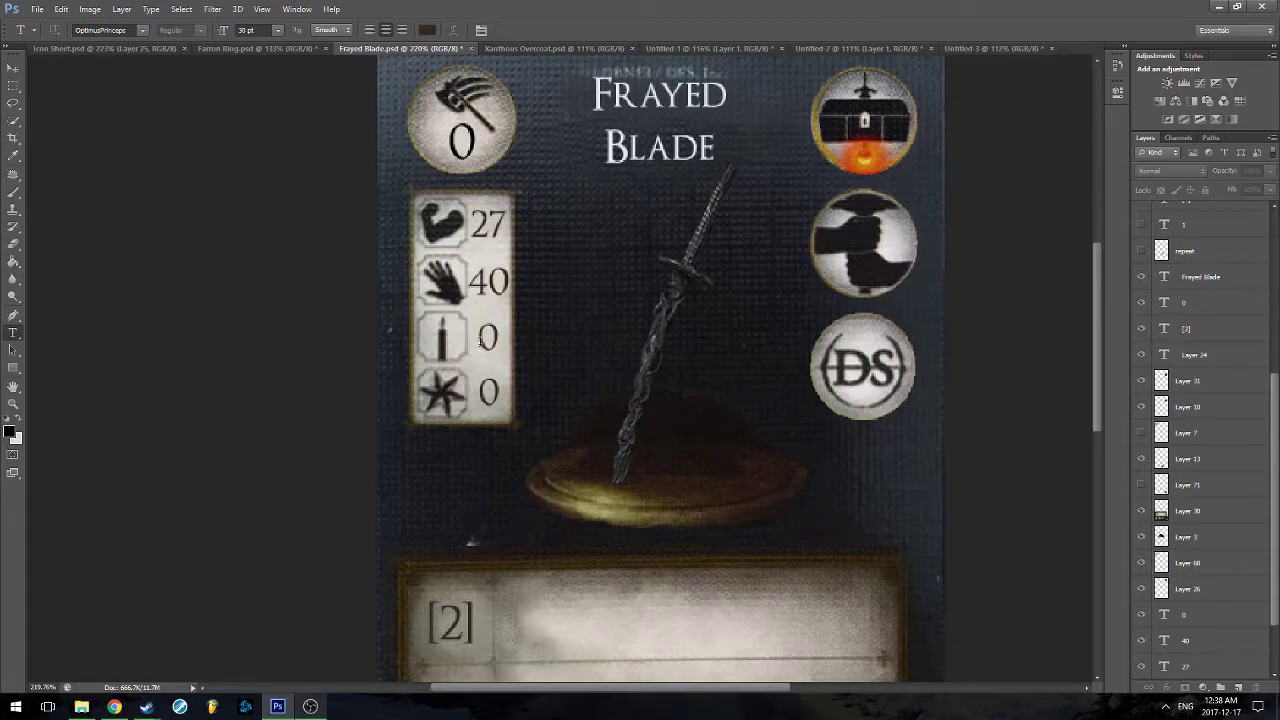
{"action": "left_click", "coordinate": [490, 337]}
{"action": "type", "text": "3"}
{"action": "left_click", "coordinate": [13, 68]}
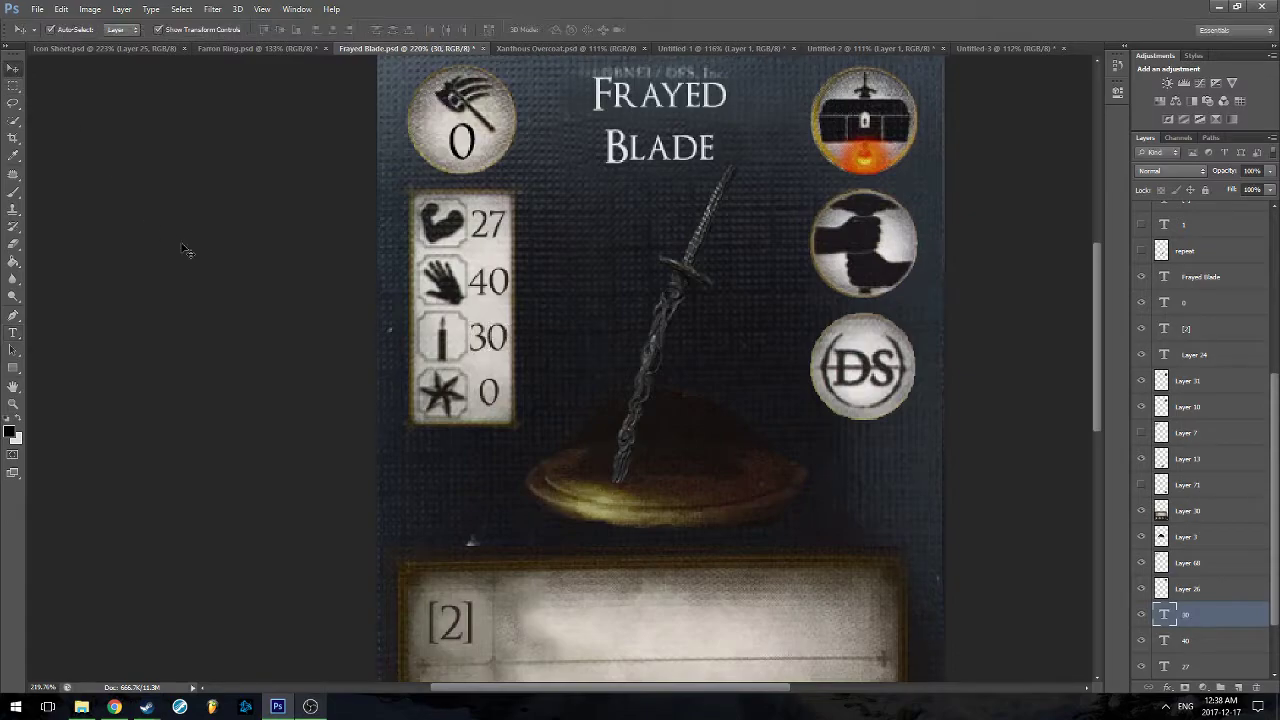
{"action": "scroll", "coordinate": [255, 485], "scroll_direction": "down", "scroll_amount": 3}
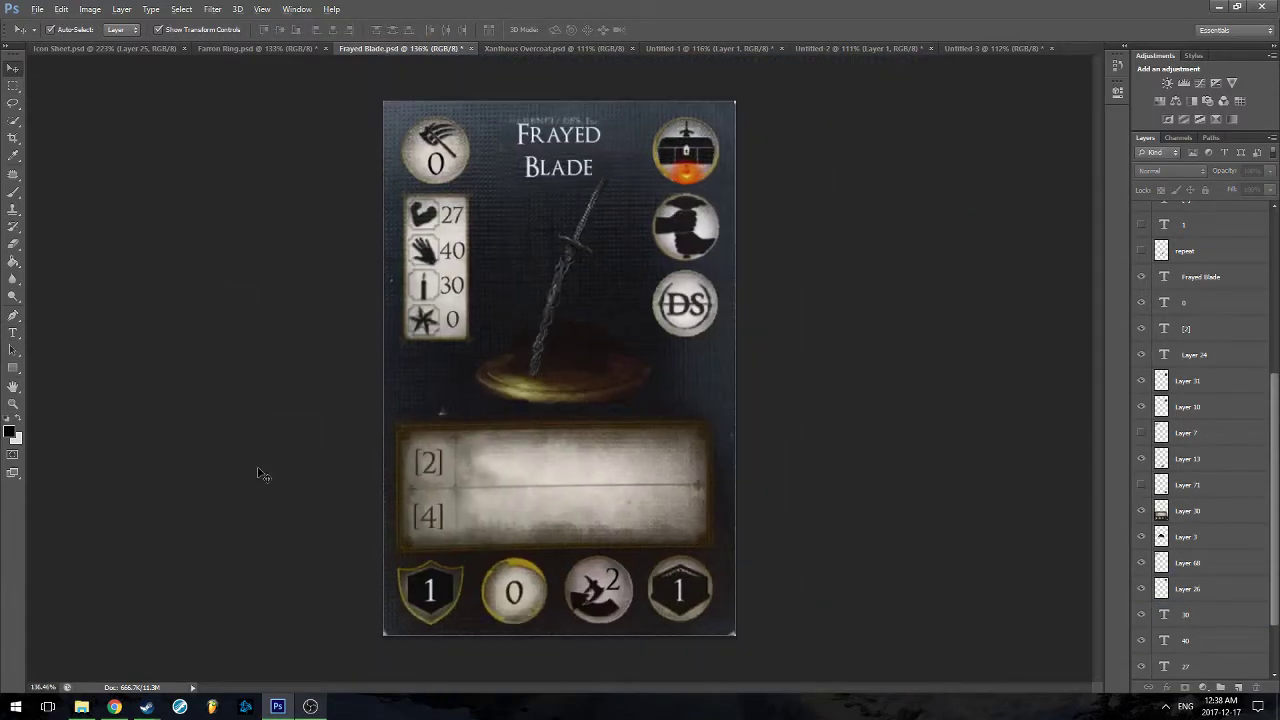
Change the top-left circle's value from 0 to 1 on the Frayed Blade card and save it
{"action": "scroll", "coordinate": [258, 462], "scroll_direction": "down", "scroll_amount": 2}
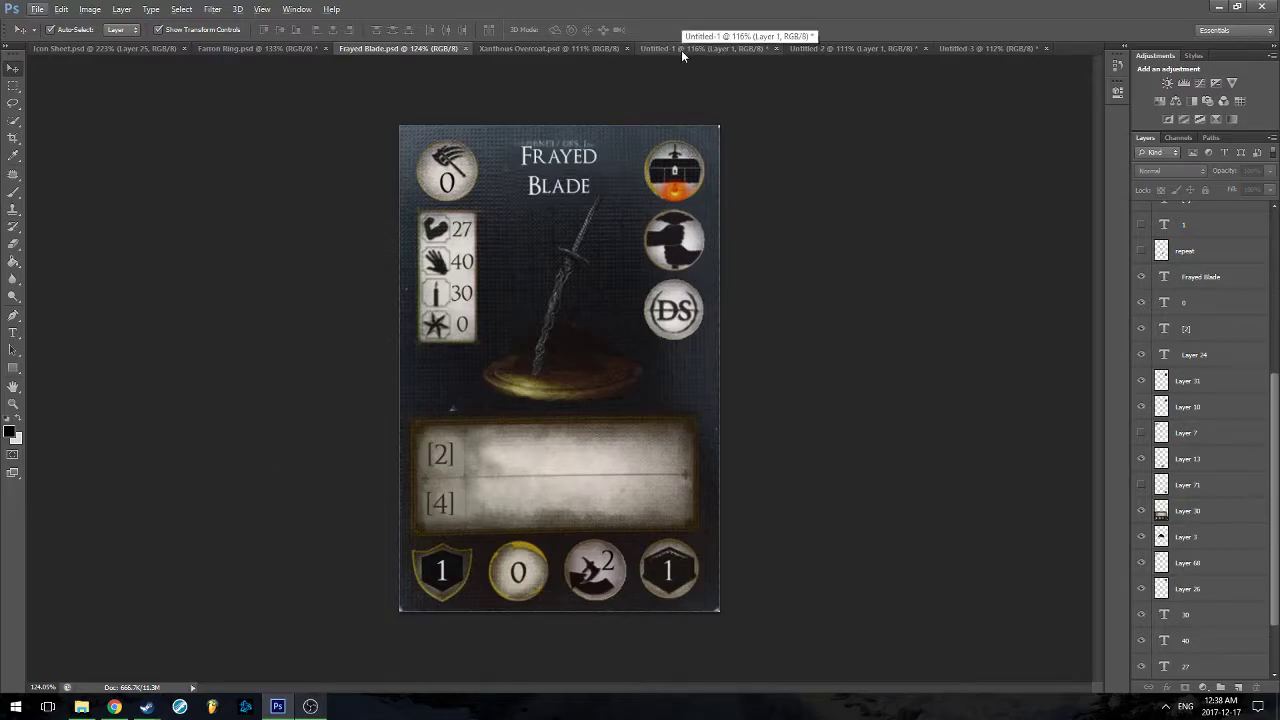
{"action": "left_click", "coordinate": [450, 184]}
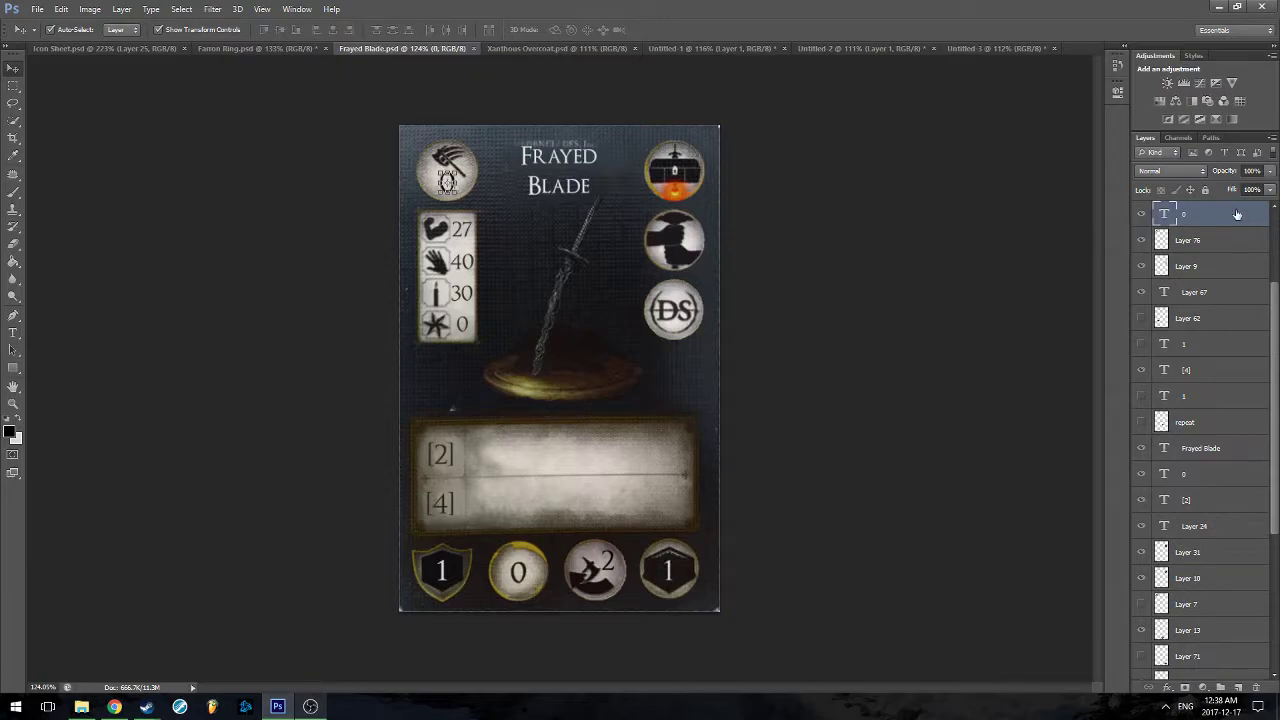
{"action": "key", "text": "ctrl+plus"}
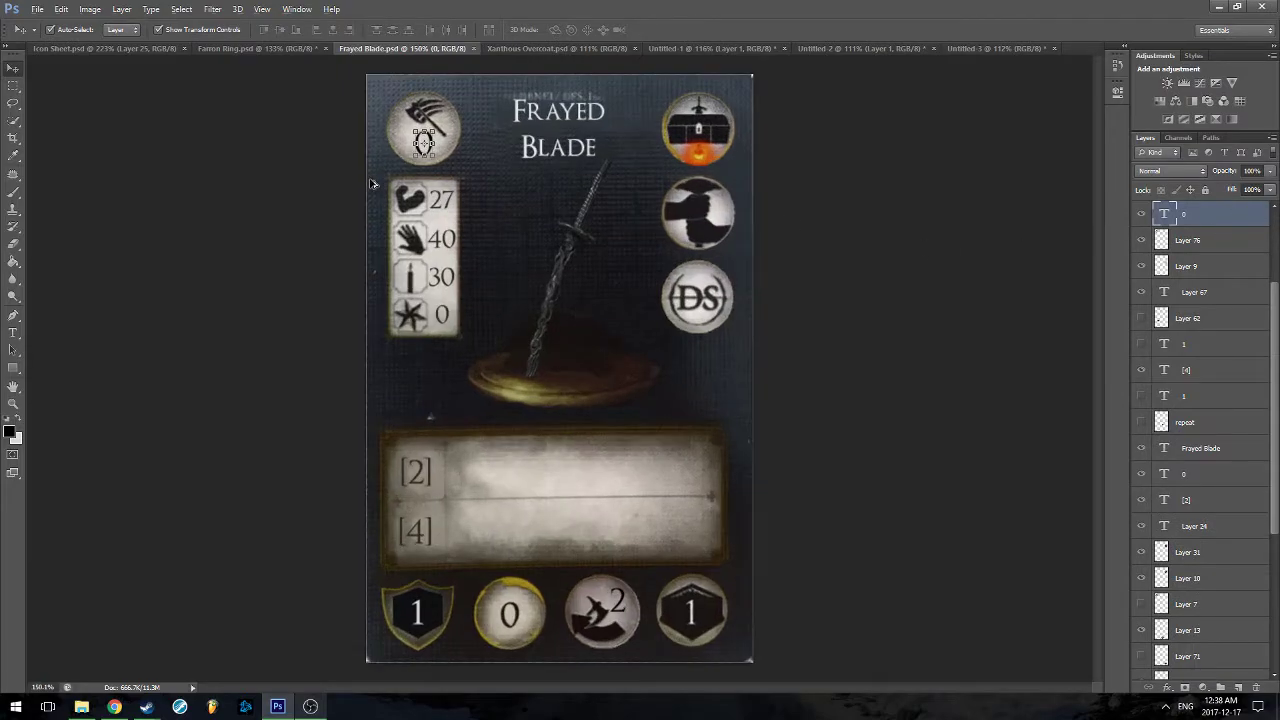
{"action": "left_click", "coordinate": [304, 167]}
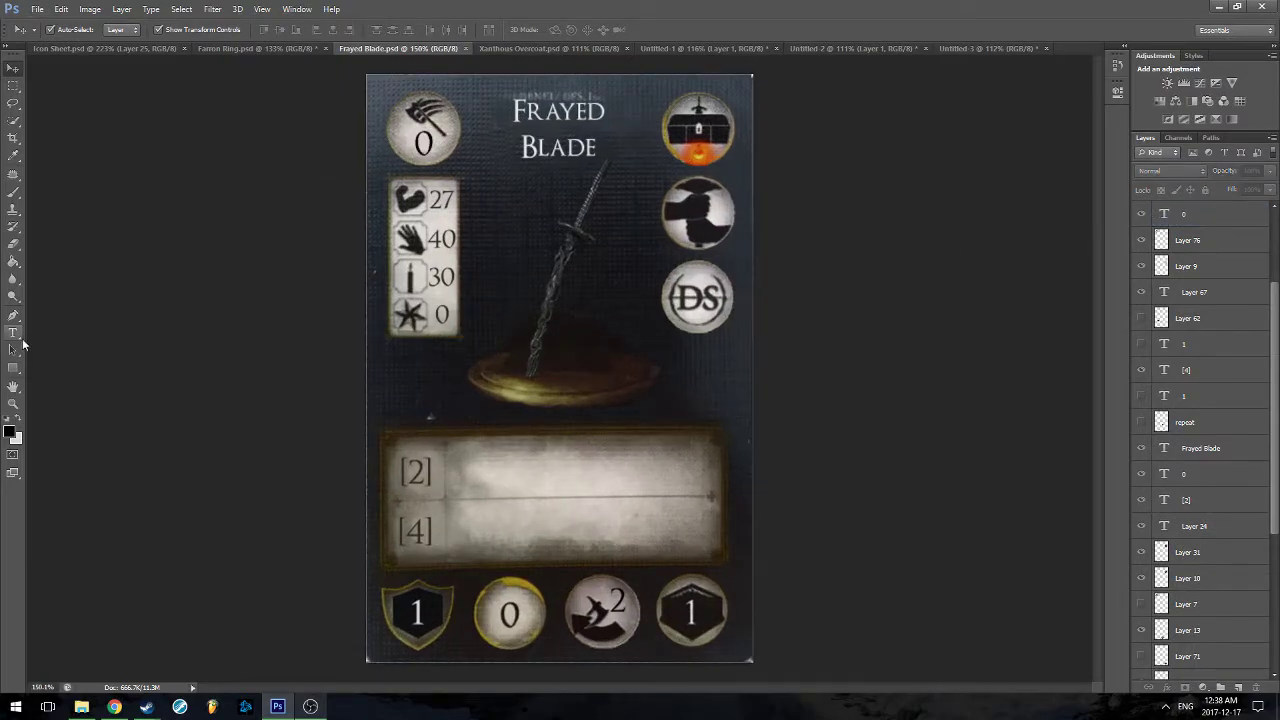
{"action": "left_click", "coordinate": [13, 333]}
{"action": "double_click", "coordinate": [428, 143]}
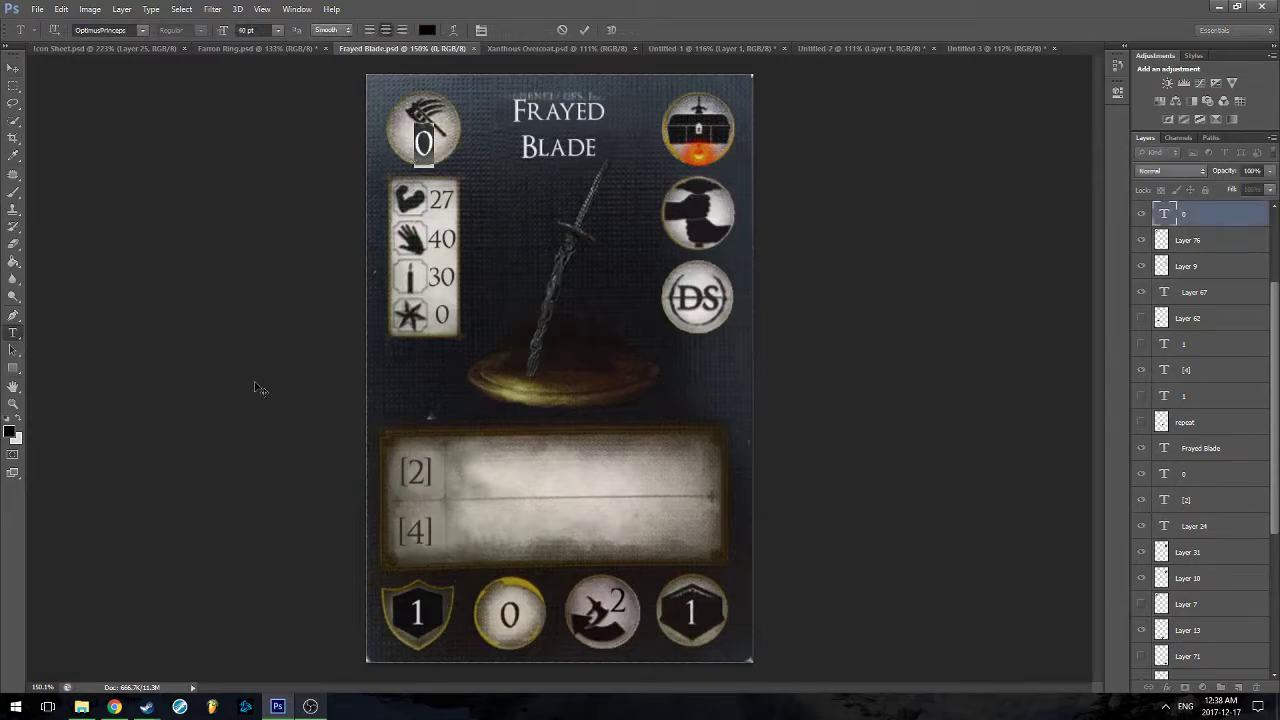
{"action": "key", "text": "BackSpace"}
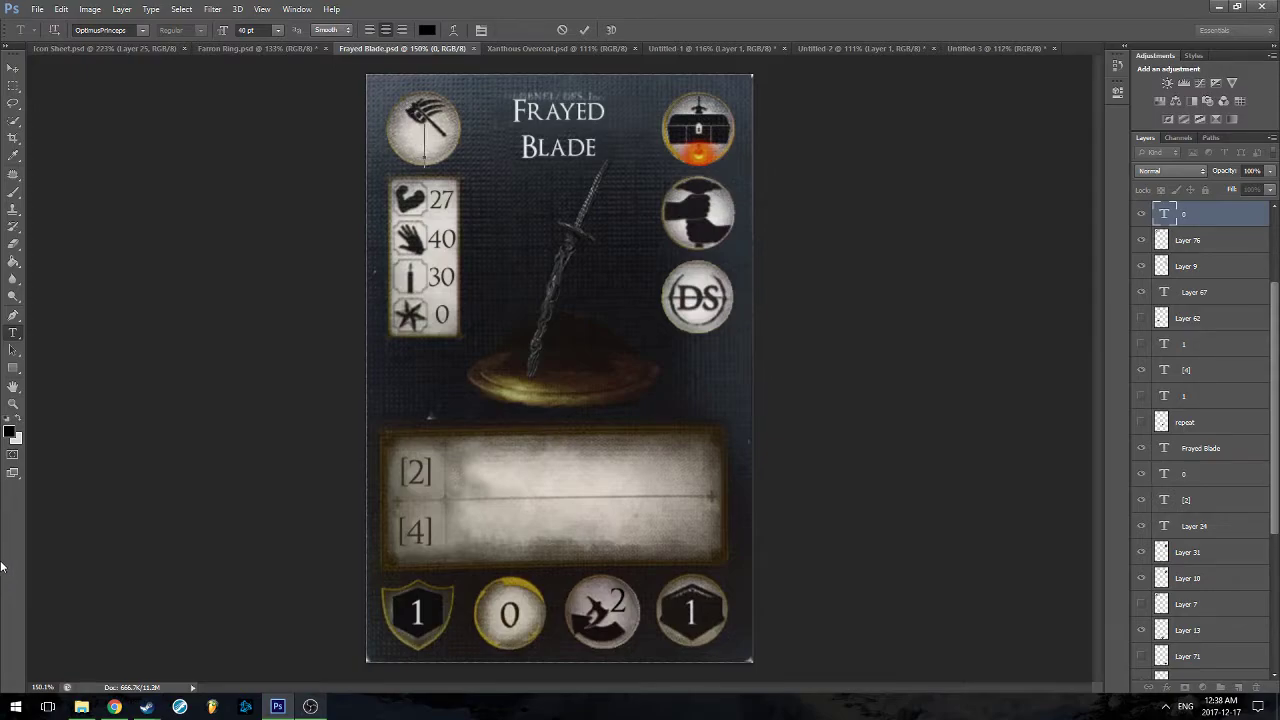
{"action": "type", "text": "1"}
{"action": "left_click", "coordinate": [13, 68]}
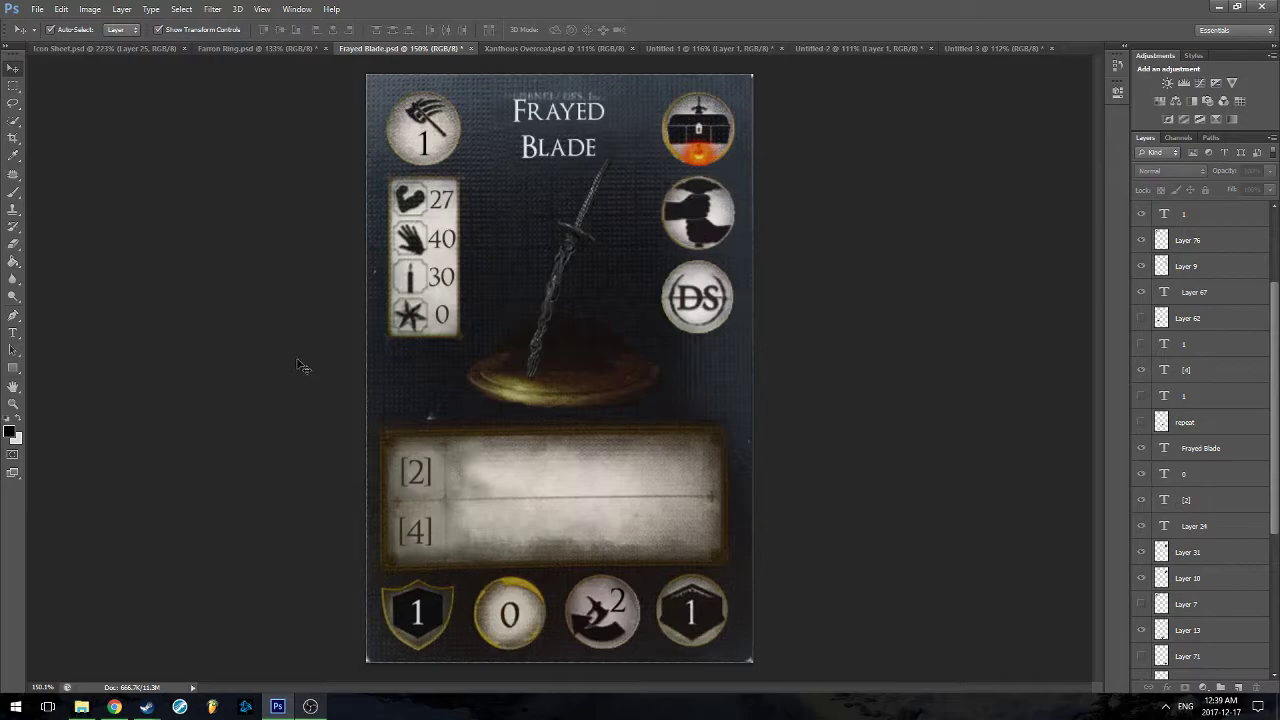
{"action": "key", "text": "ctrl+s"}
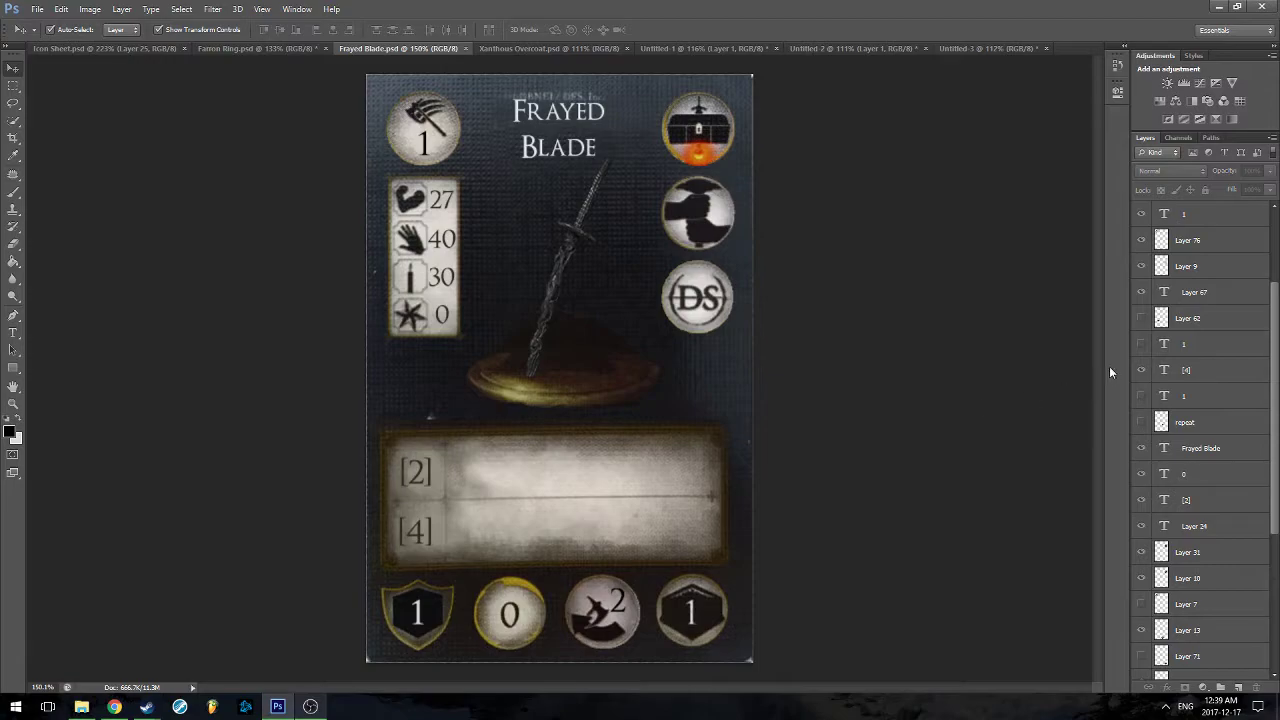
Check the repeat icon in the card text and on the Icon Sheet, then return to Frayed Blade
{"action": "left_click", "coordinate": [1142, 422]}
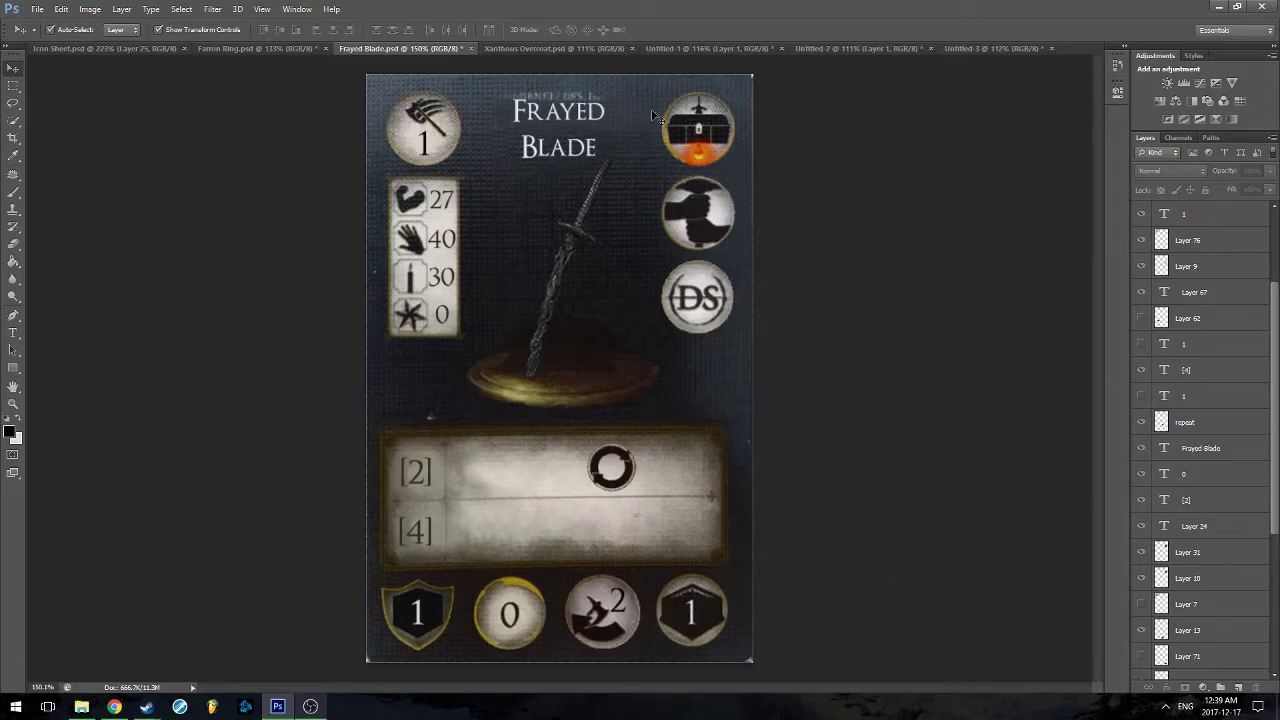
{"action": "left_click", "coordinate": [70, 48]}
{"action": "scroll", "coordinate": [565, 380], "scroll_direction": "down", "scroll_amount": 5}
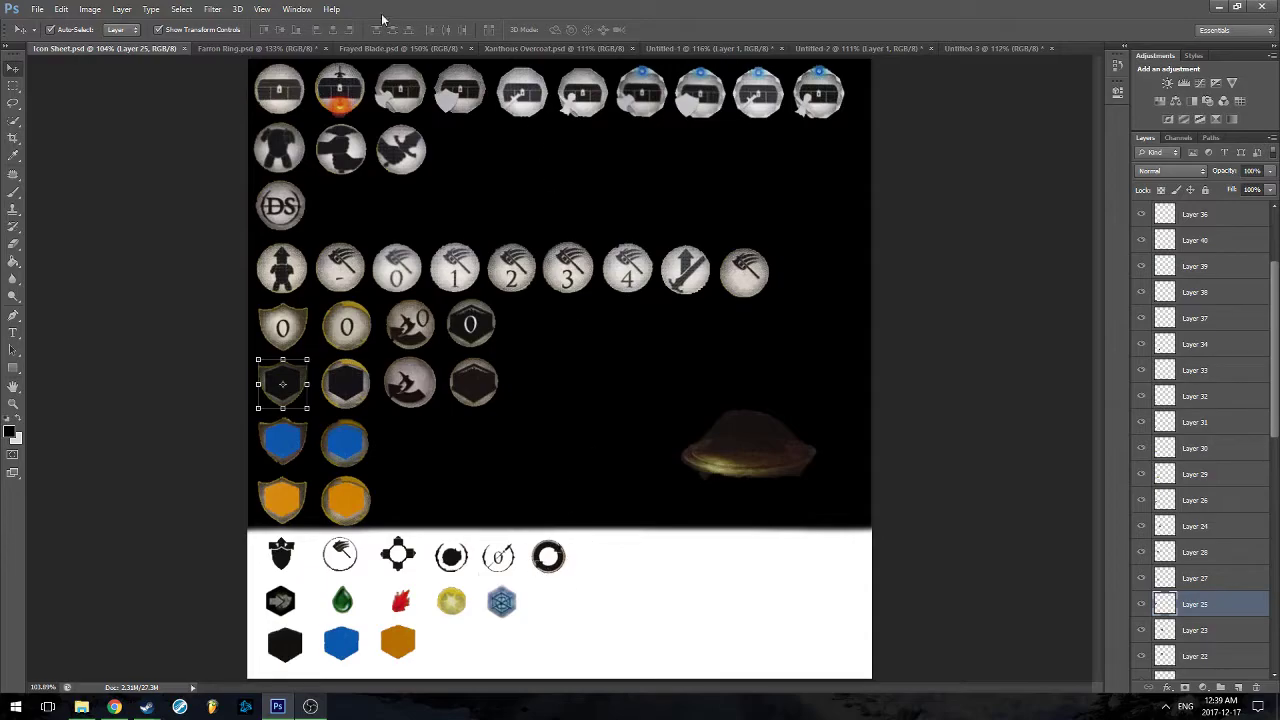
{"action": "left_click", "coordinate": [388, 48]}
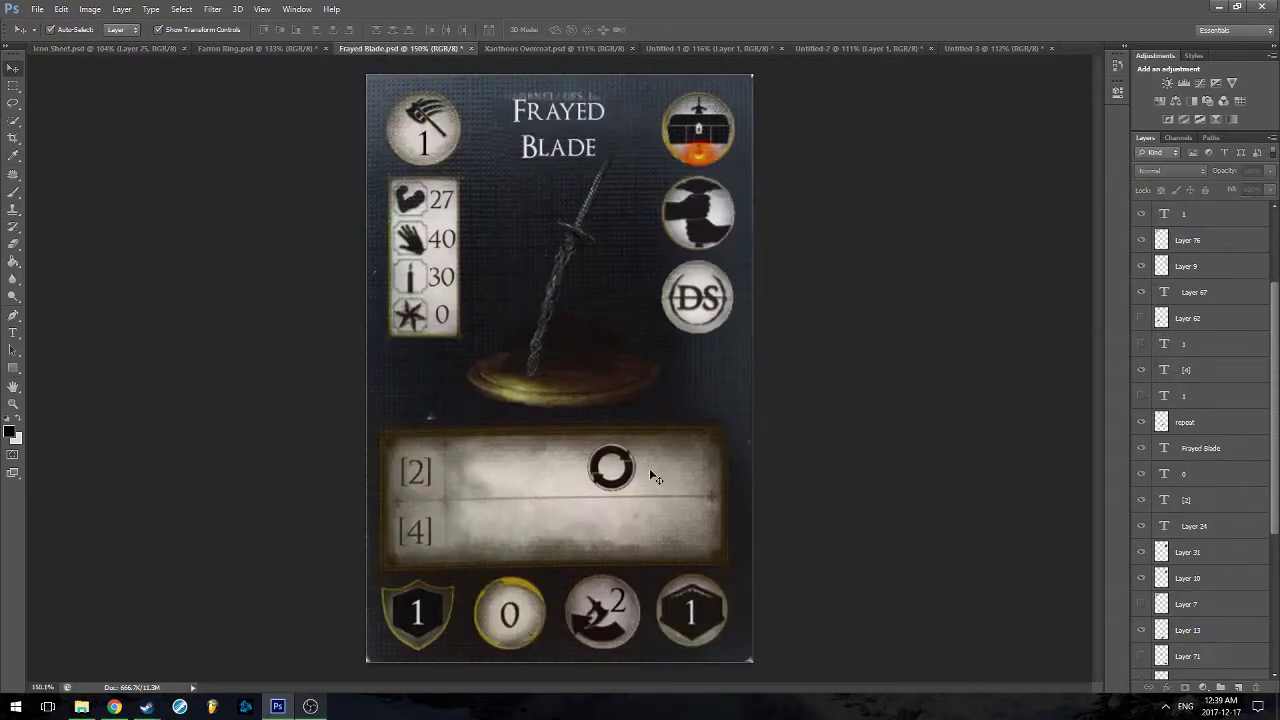
Type a 24 pt number 2 inside the circular-arrow badge
{"action": "left_click", "coordinate": [14, 333]}
{"action": "scroll", "coordinate": [662, 546], "scroll_direction": "up", "scroll_amount": 4}
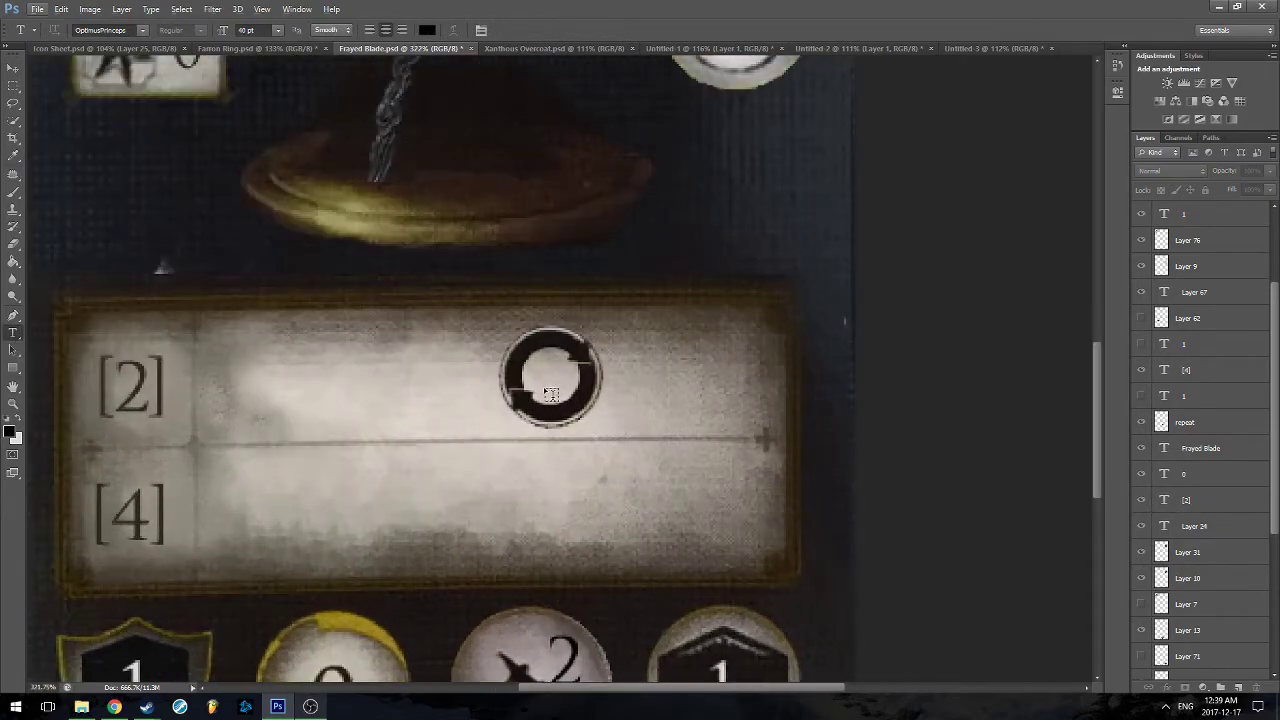
{"action": "left_click", "coordinate": [551, 393]}
{"action": "type", "text": "2"}
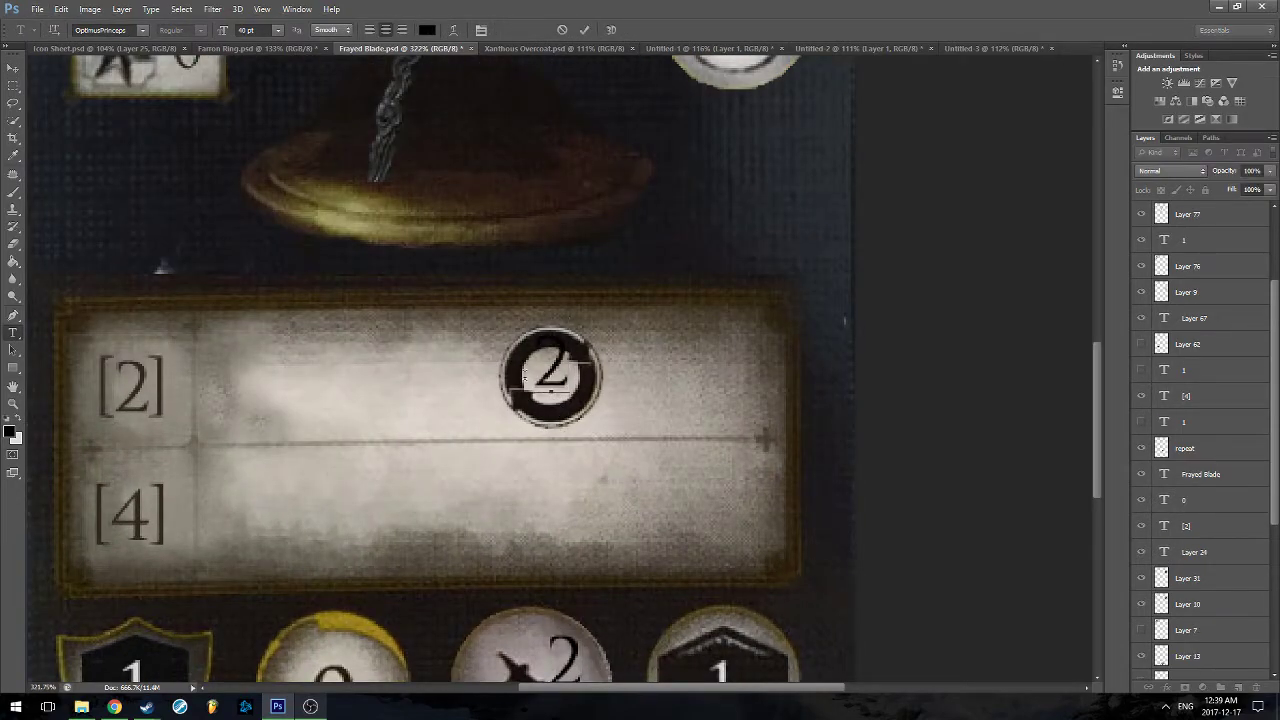
{"action": "key", "text": "ctrl+a"}
{"action": "left_click", "coordinate": [279, 32]}
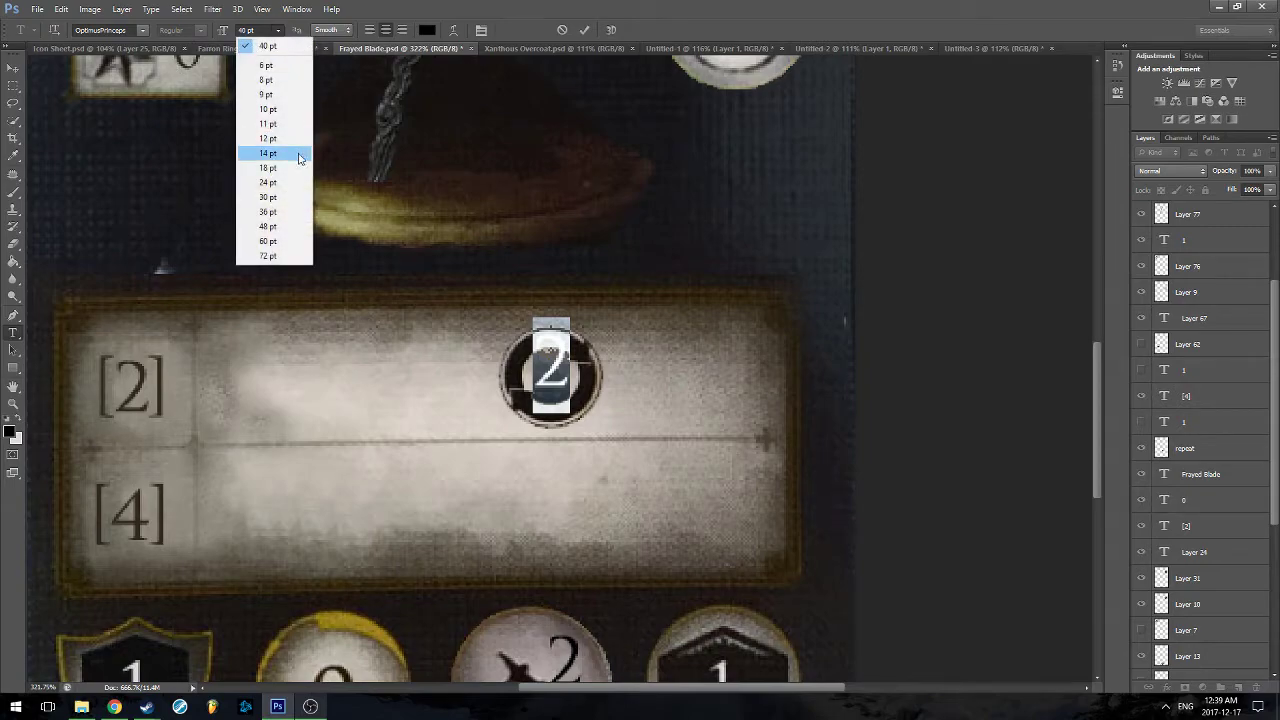
{"action": "left_click", "coordinate": [288, 188]}
{"action": "left_click", "coordinate": [13, 67]}
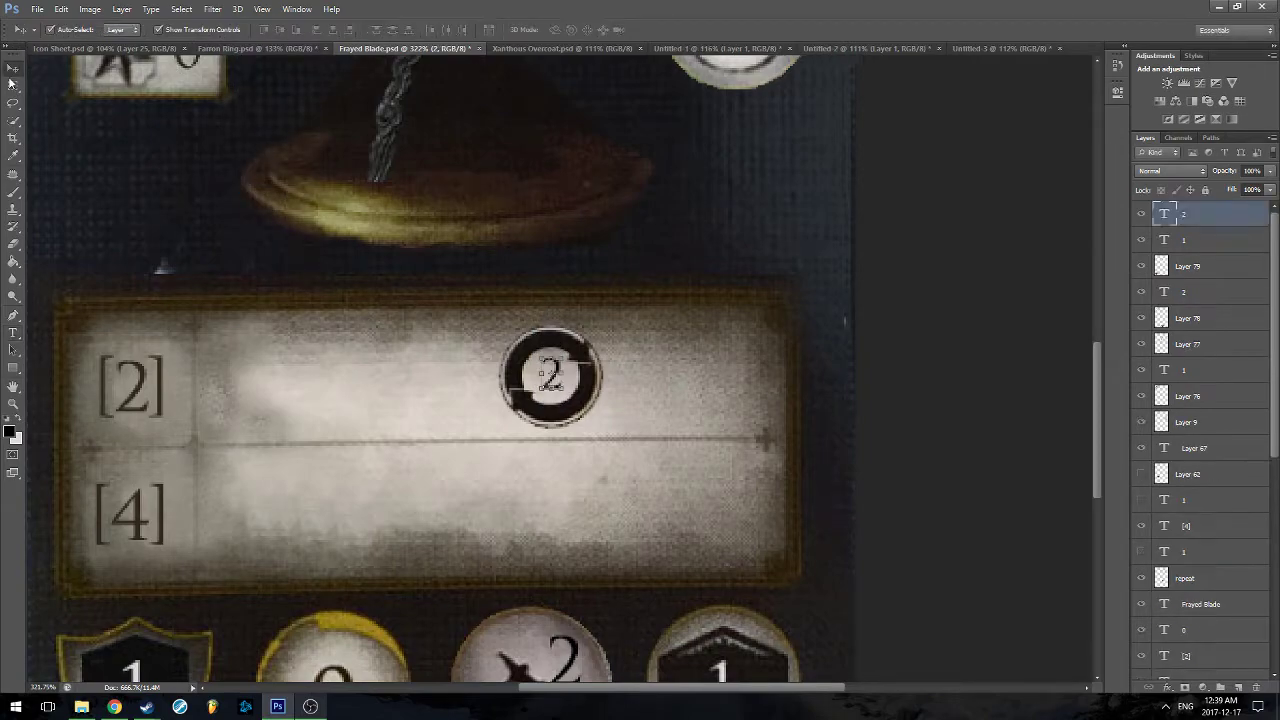
{"action": "left_click_drag", "start_coordinate": [563, 376], "coordinate": [561, 376]}
Enlarge the badge's 2 to 30 pt and centre it in the circle
{"action": "left_click", "coordinate": [13, 332]}
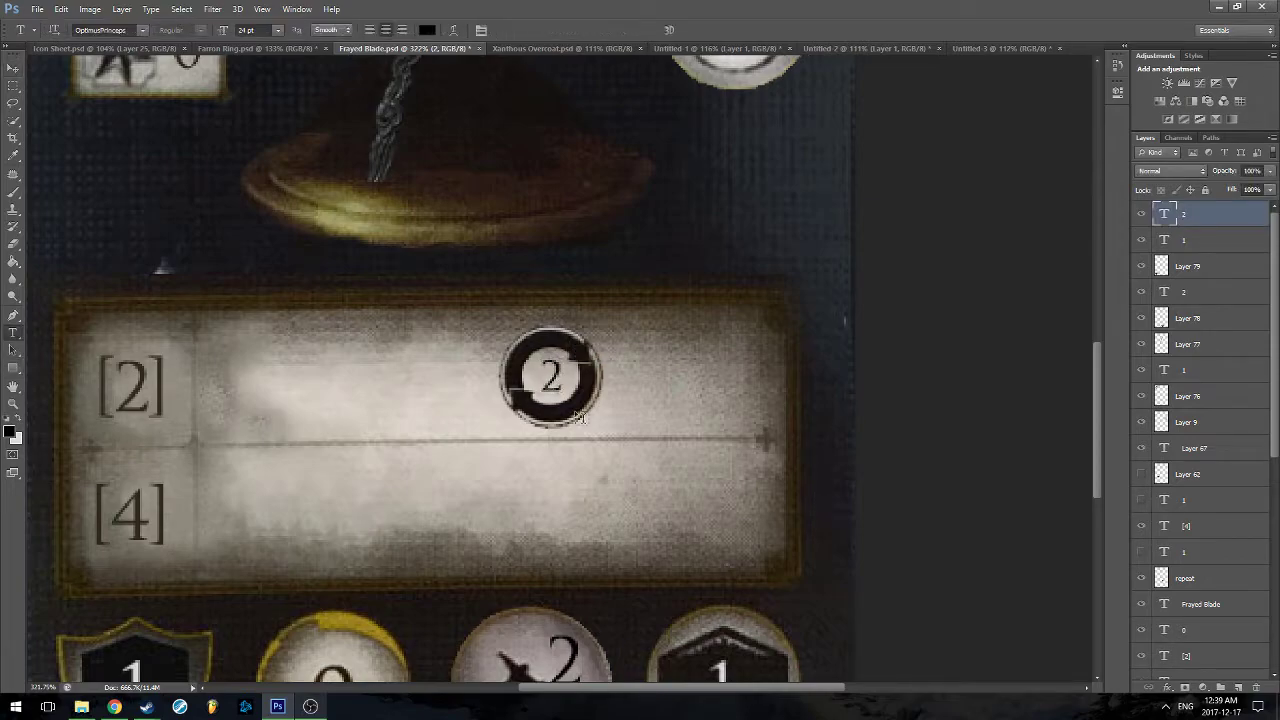
{"action": "double_click", "coordinate": [551, 376]}
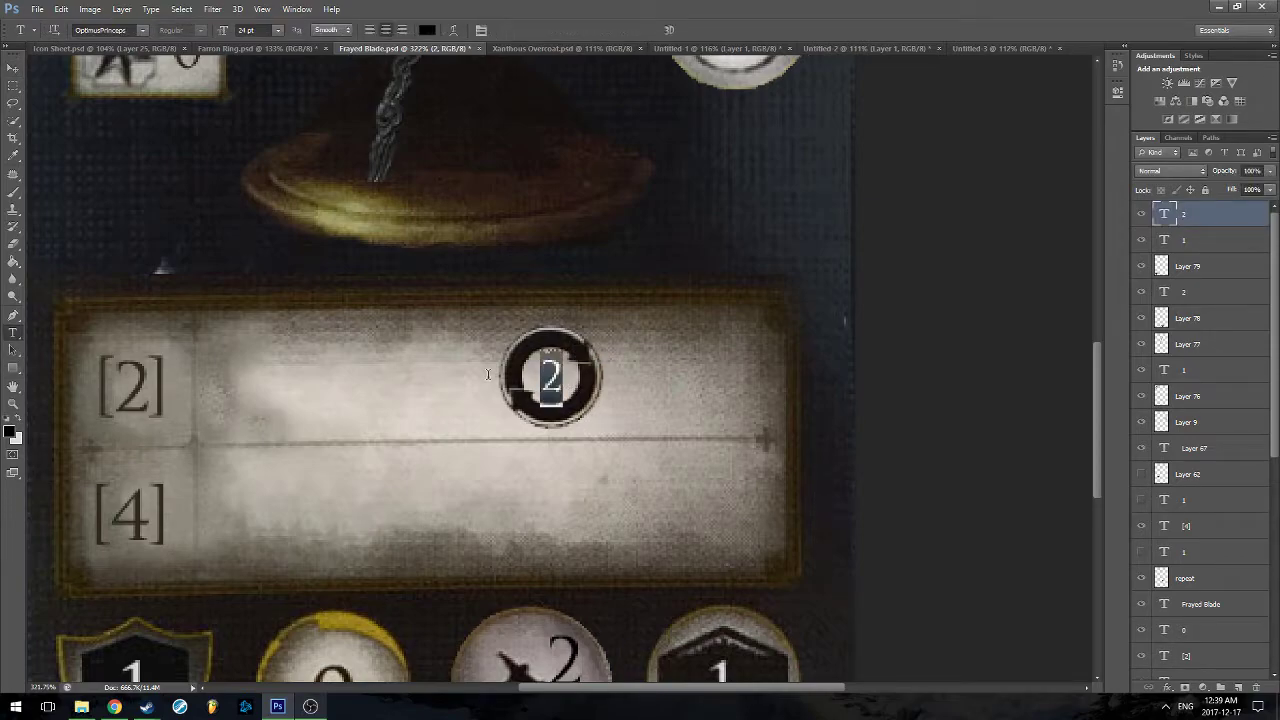
{"action": "left_click", "coordinate": [249, 30]}
{"action": "type", "text": "30"}
{"action": "key", "text": "Return"}
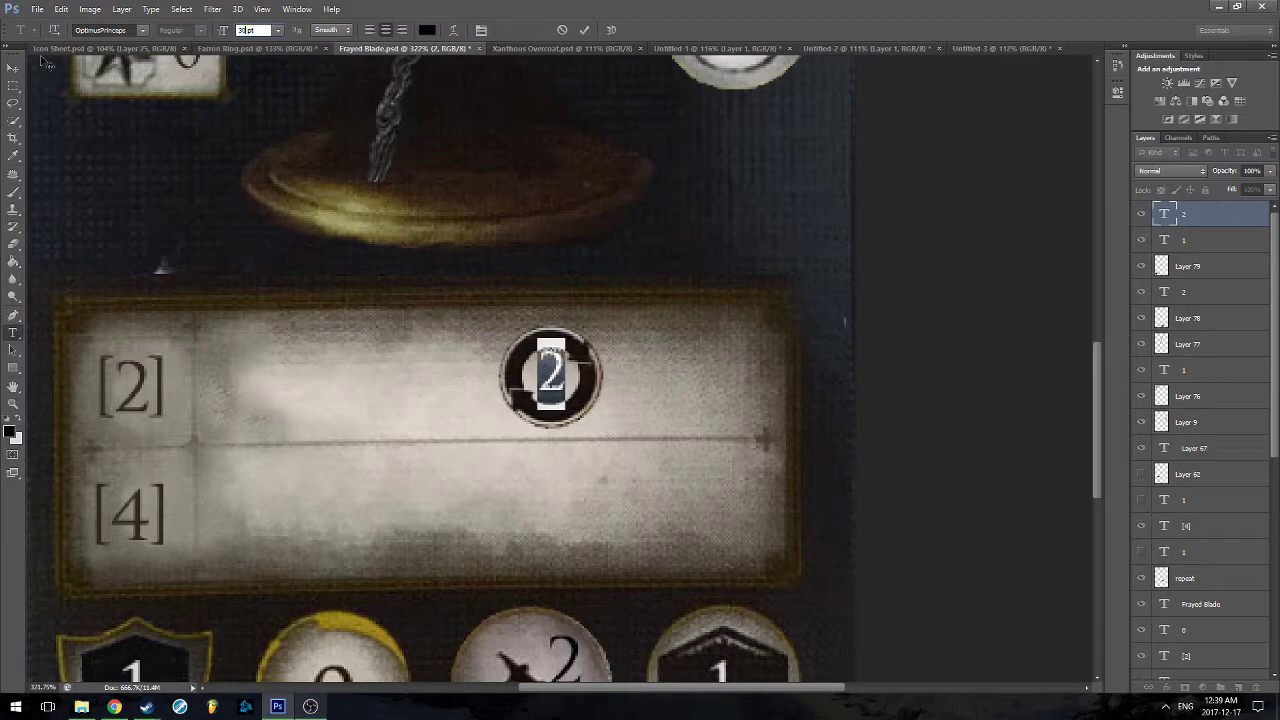
{"action": "left_click", "coordinate": [13, 67]}
{"action": "scroll", "coordinate": [540, 390], "scroll_direction": "up", "scroll_amount": 3}
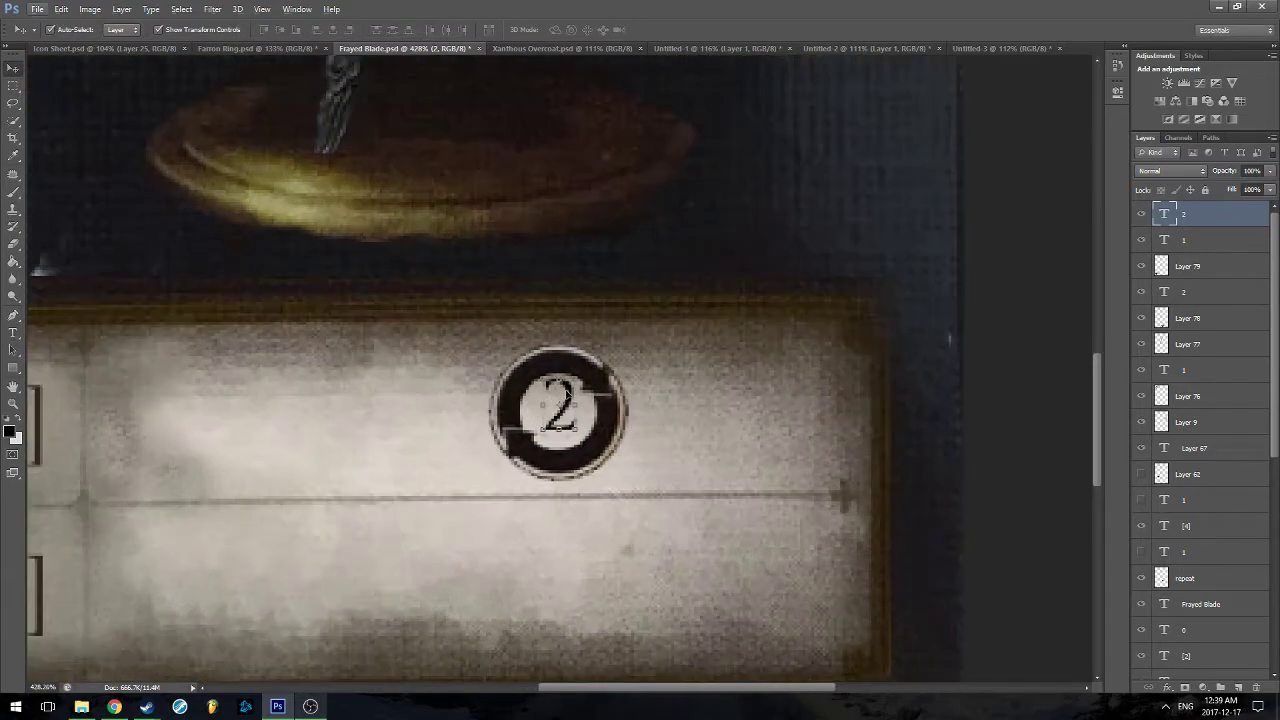
{"action": "left_click_drag", "start_coordinate": [560, 398], "coordinate": [563, 405]}
{"action": "left_click", "coordinate": [1012, 382]}
{"action": "scroll", "coordinate": [737, 417], "scroll_direction": "down", "scroll_amount": 5}
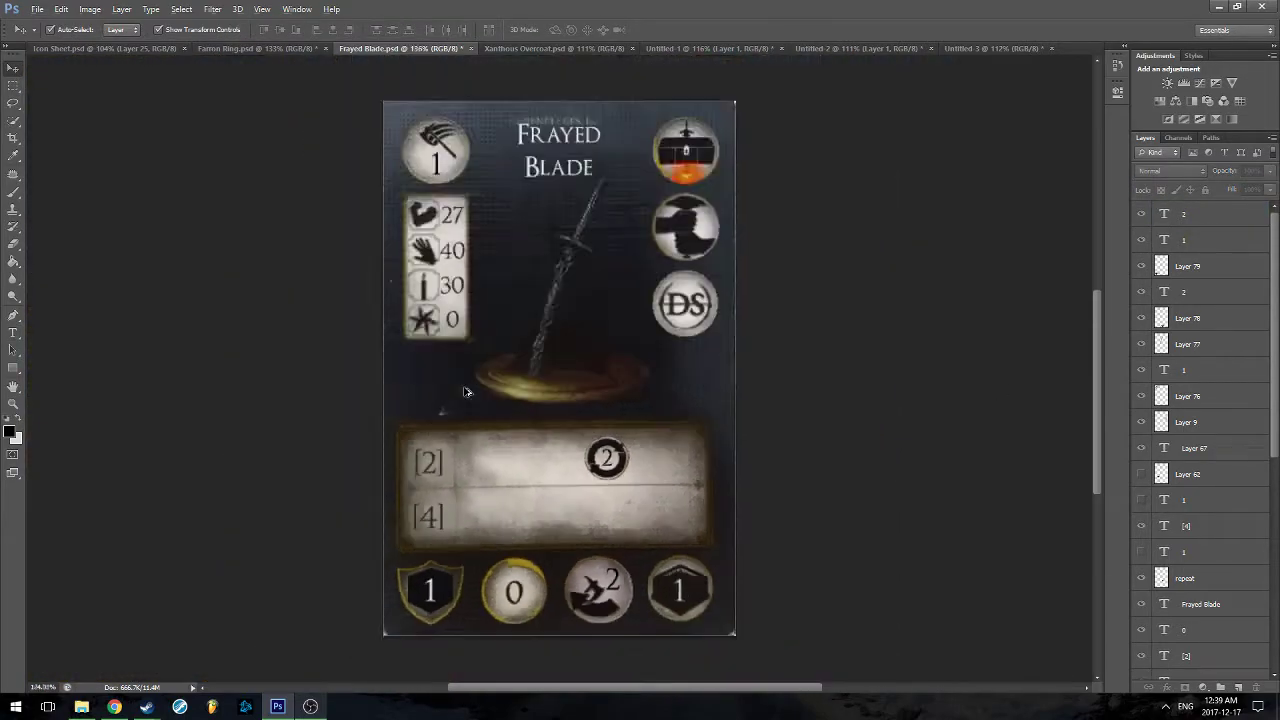
{"action": "scroll", "coordinate": [463, 391], "scroll_direction": "up", "scroll_amount": 1}
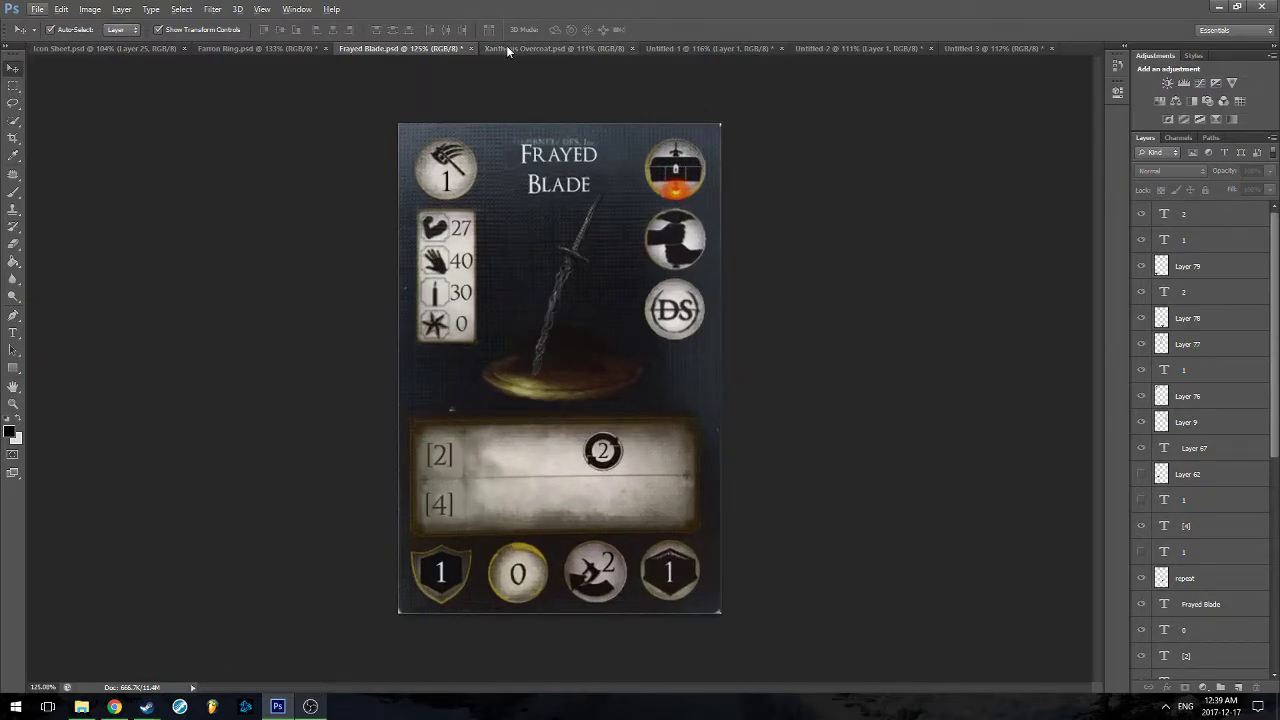
Bring up the untitled overcoat image document
{"action": "left_click", "coordinate": [508, 48]}
{"action": "left_click", "coordinate": [679, 47]}
{"action": "left_click", "coordinate": [808, 48]}
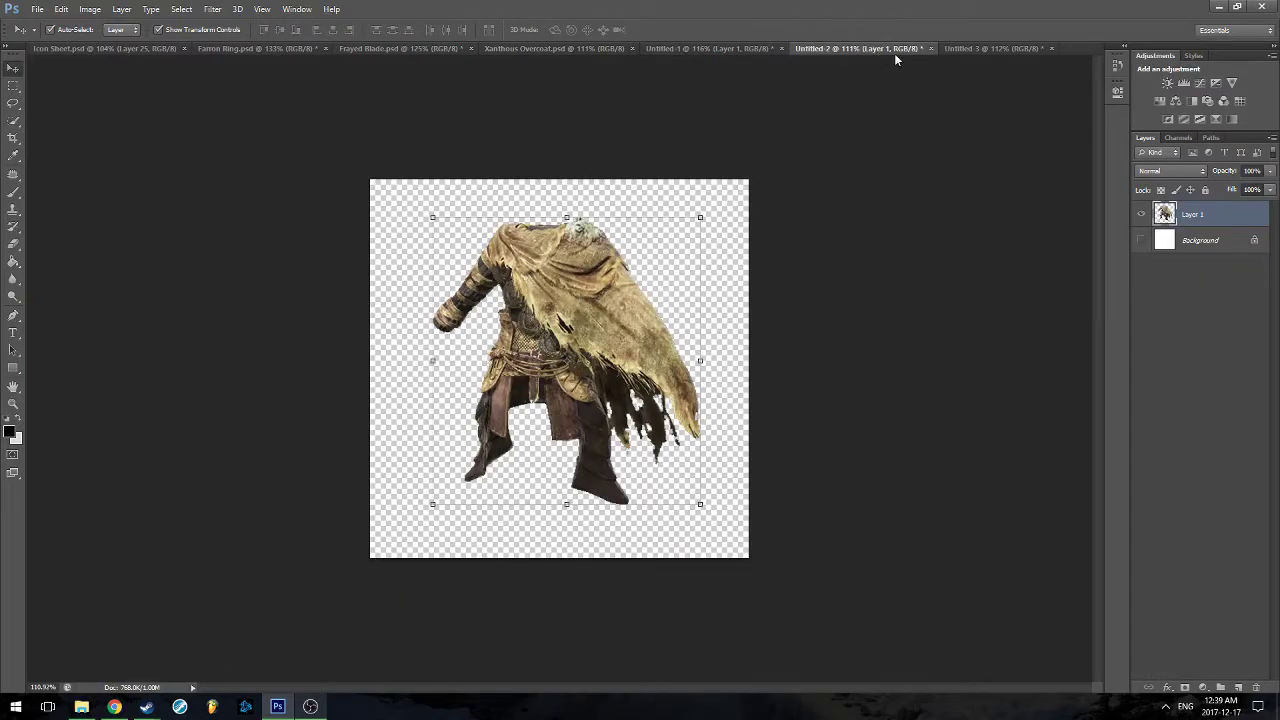
Copy the blue hexagon from the Icon Sheet and paste it onto the Frayed Blade card
{"action": "left_click", "coordinate": [93, 47]}
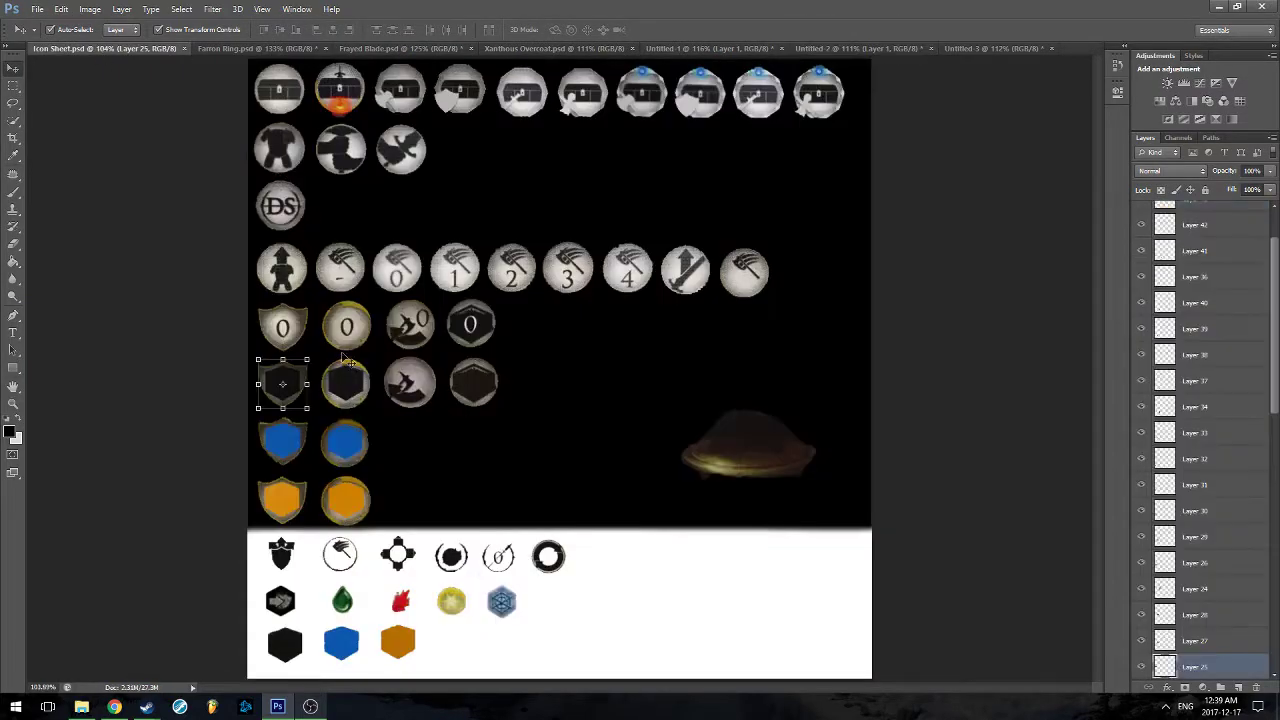
{"action": "left_click", "coordinate": [348, 643]}
{"action": "left_click", "coordinate": [14, 86]}
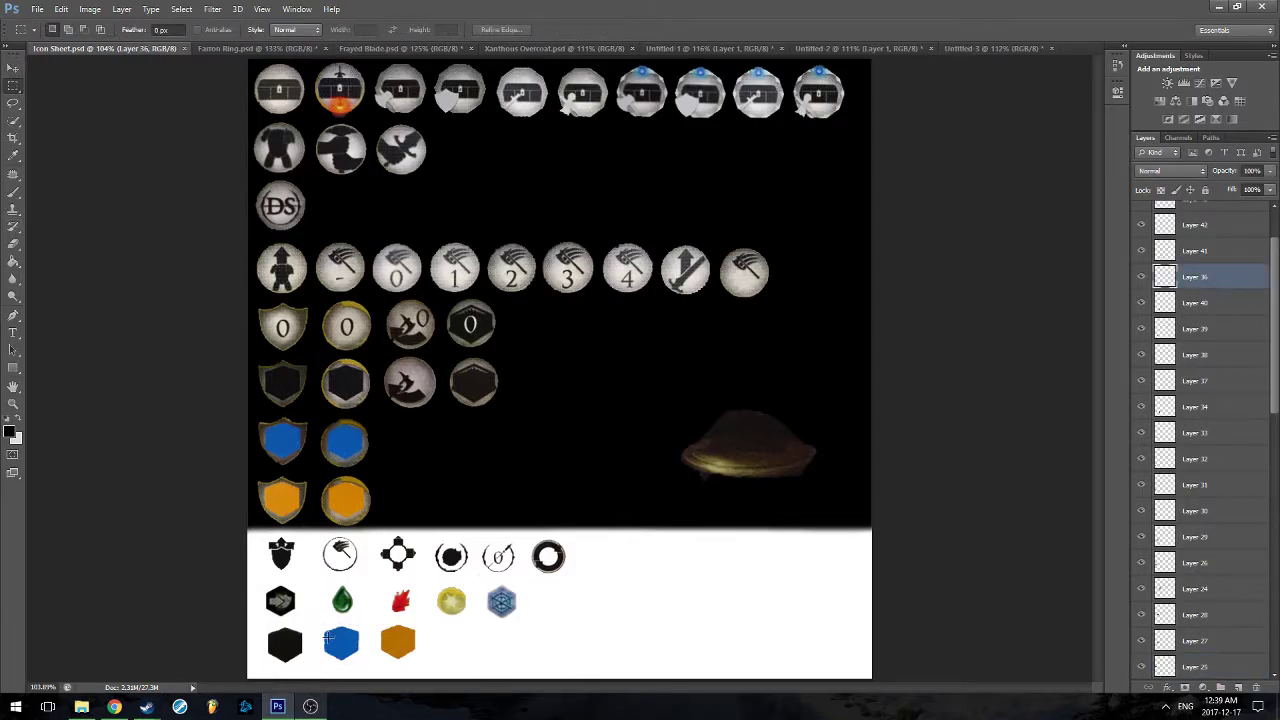
{"action": "left_click_drag", "start_coordinate": [320, 624], "coordinate": [363, 665]}
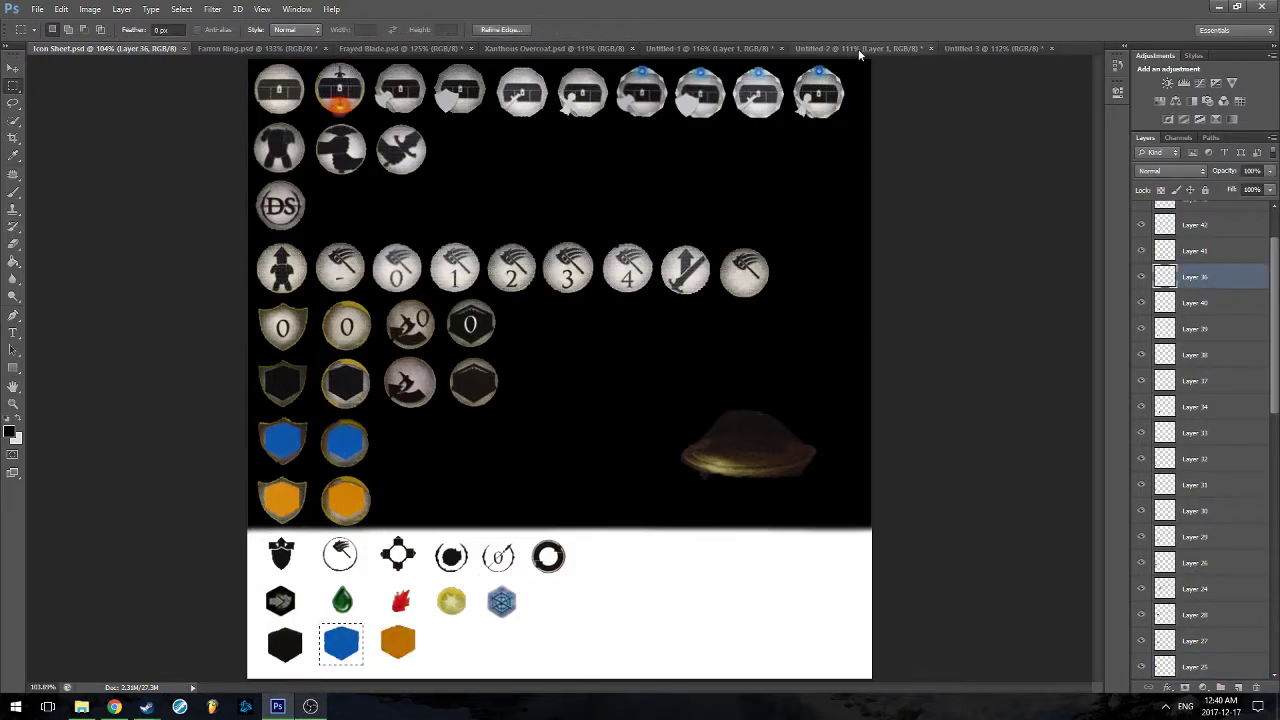
{"action": "left_click", "coordinate": [373, 50]}
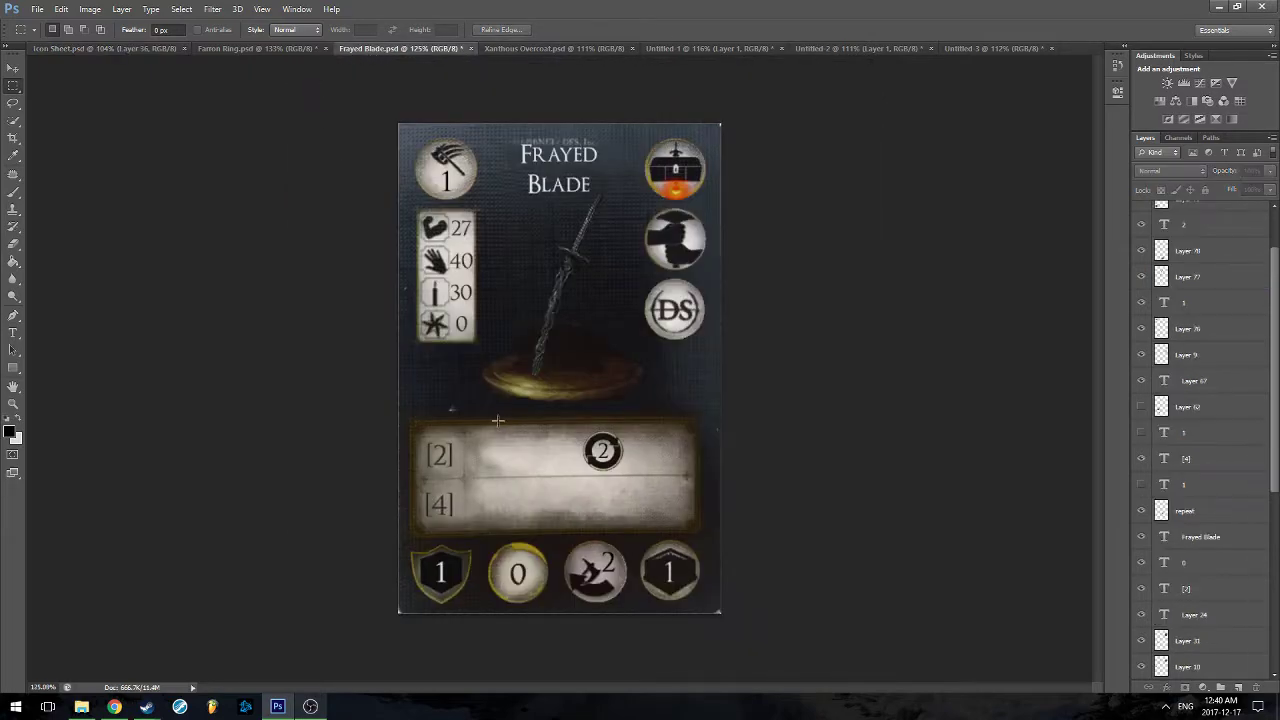
{"action": "key", "text": "ctrl+v"}
Place the hexagon in the [2] row and clear its white background to transparent
{"action": "left_click", "coordinate": [14, 68]}
{"action": "scroll", "coordinate": [583, 368], "scroll_direction": "up", "scroll_amount": 3}
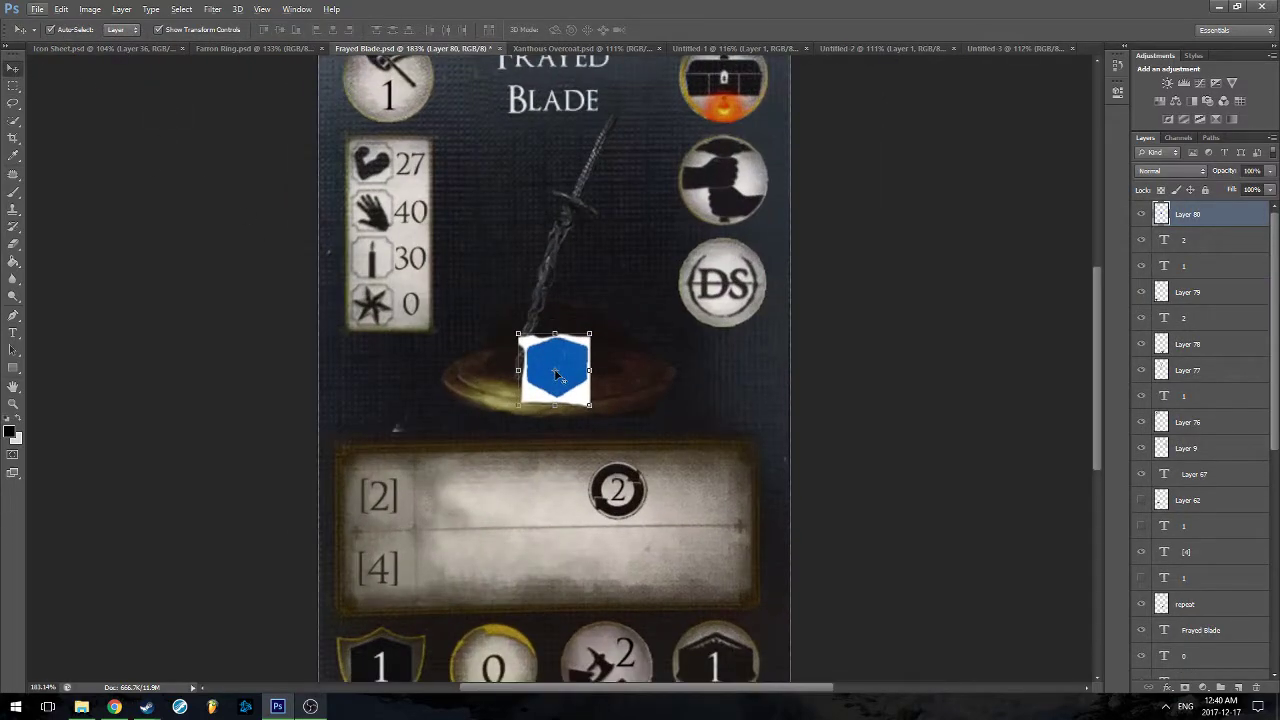
{"action": "left_click_drag", "start_coordinate": [563, 386], "coordinate": [474, 512]}
{"action": "scroll", "coordinate": [474, 512], "scroll_direction": "up", "scroll_amount": 4}
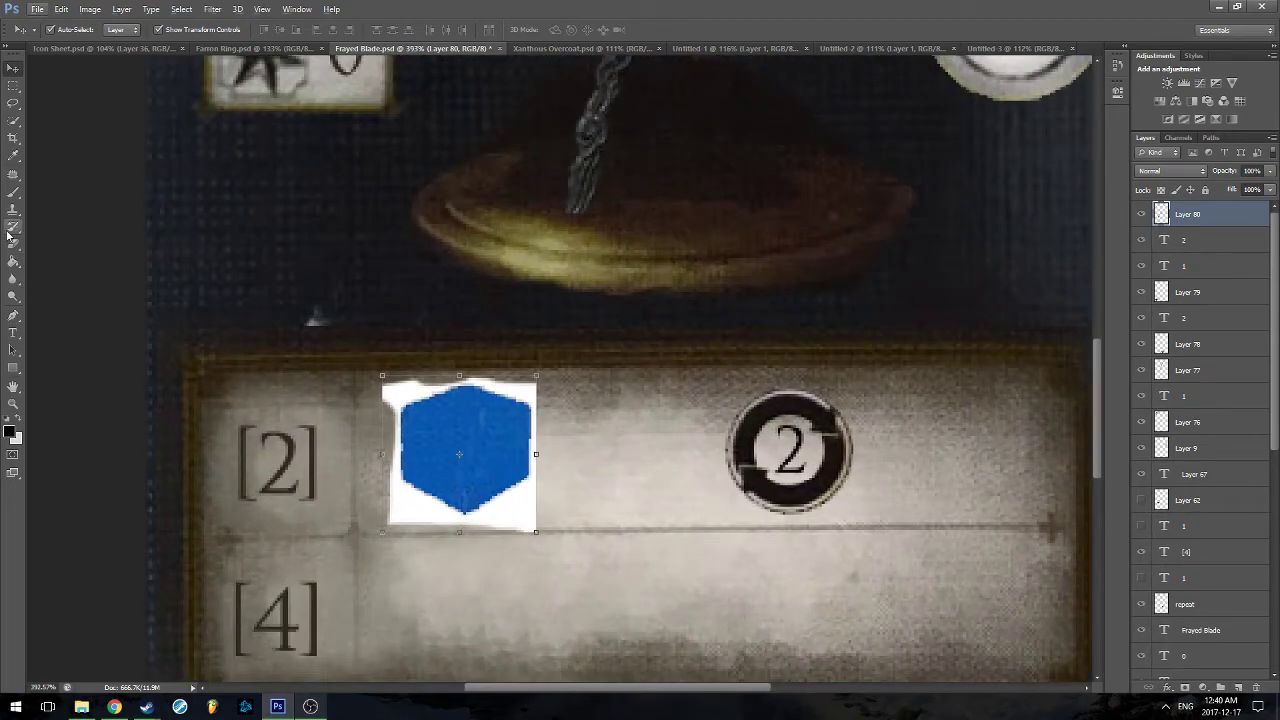
{"action": "left_click", "coordinate": [13, 261]}
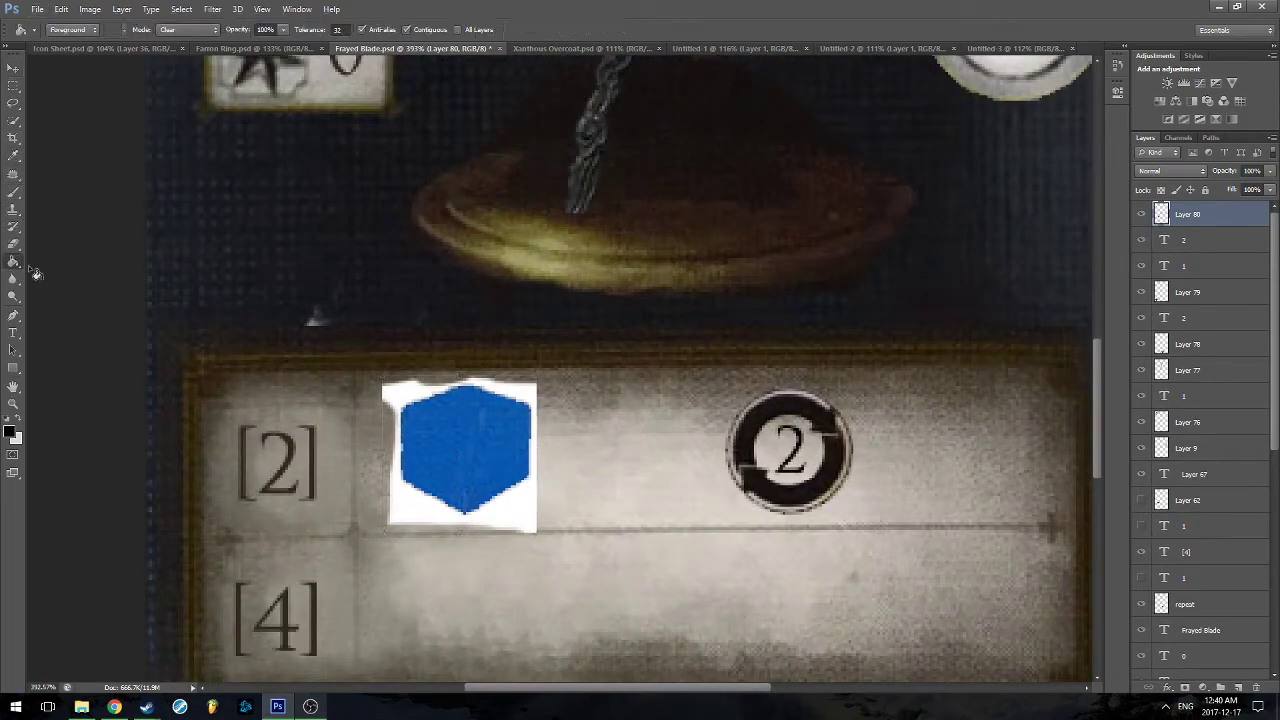
{"action": "left_click", "coordinate": [185, 29]}
{"action": "key", "text": "Escape"}
{"action": "left_click", "coordinate": [509, 526]}
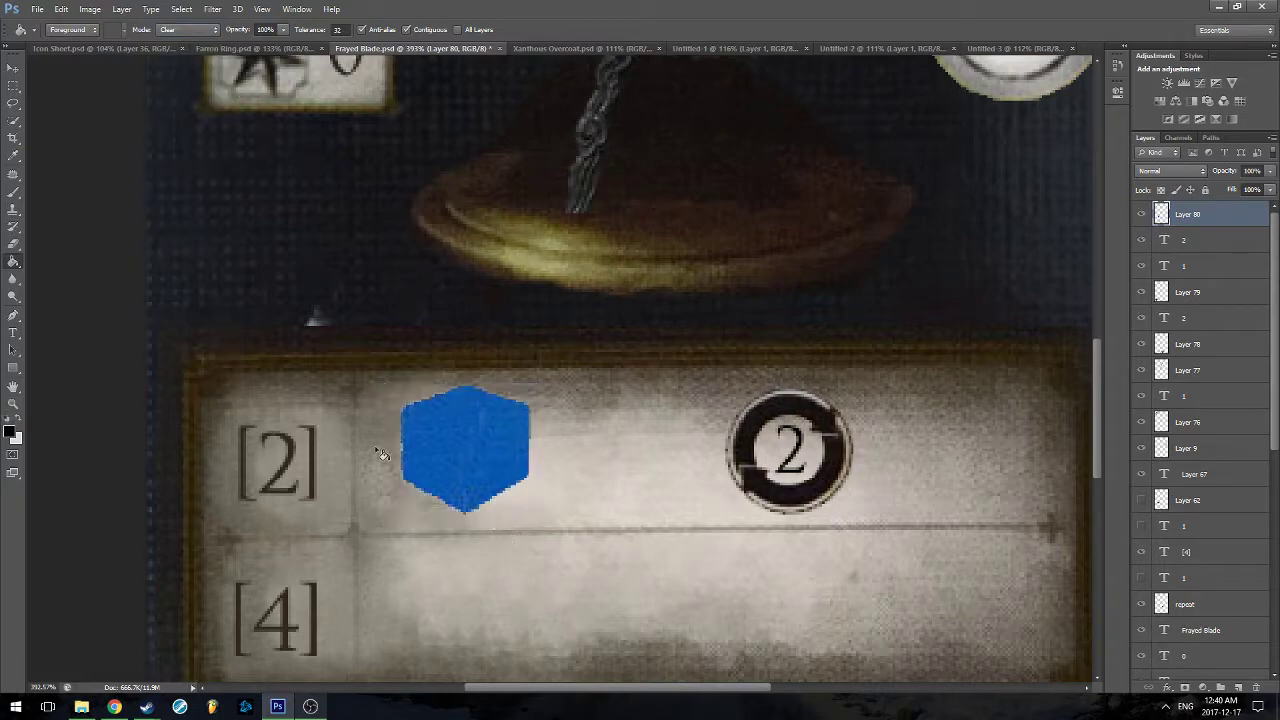
{"action": "left_click", "coordinate": [13, 67]}
{"action": "left_click_drag", "start_coordinate": [502, 449], "coordinate": [487, 449]}
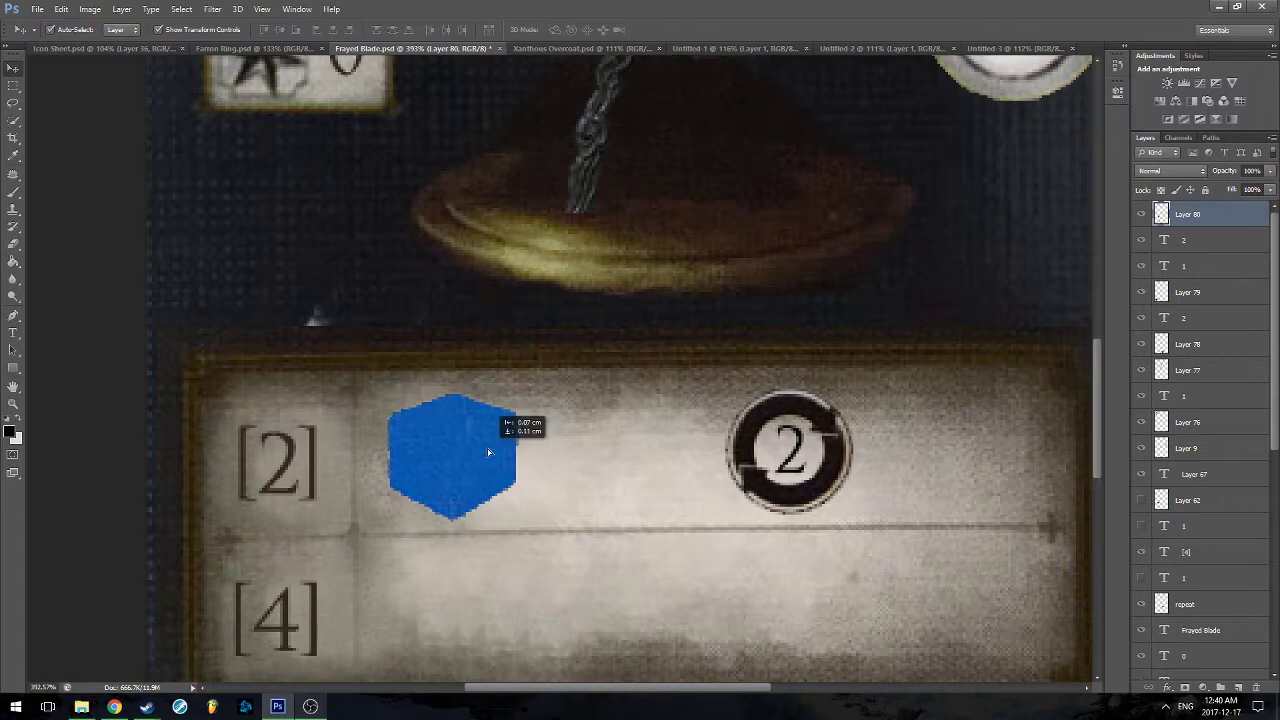
{"action": "scroll", "coordinate": [165, 514], "scroll_direction": "down", "scroll_amount": 1}
{"action": "scroll", "coordinate": [165, 514], "scroll_direction": "down", "scroll_amount": 8}
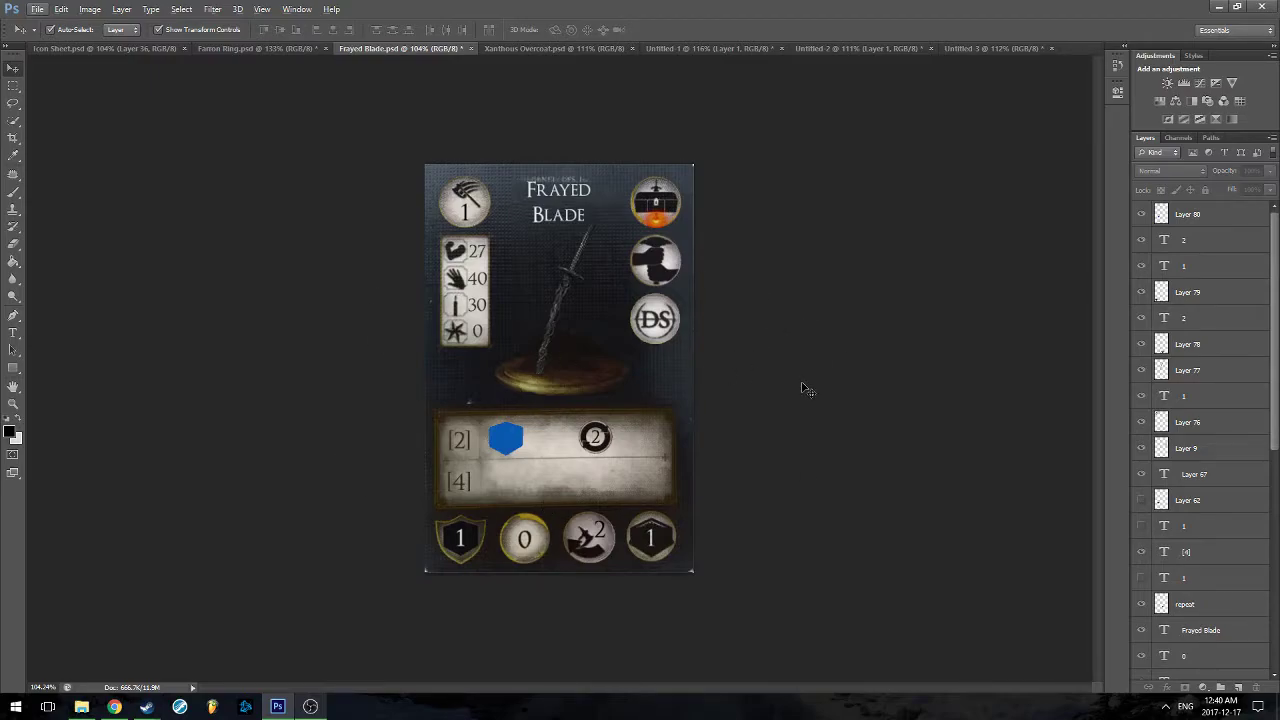
Type a white 2 on the blue hexagon and centre it
{"action": "left_click", "coordinate": [13, 332]}
{"action": "left_click", "coordinate": [20, 421]}
{"action": "scroll", "coordinate": [447, 455], "scroll_direction": "up", "scroll_amount": 3}
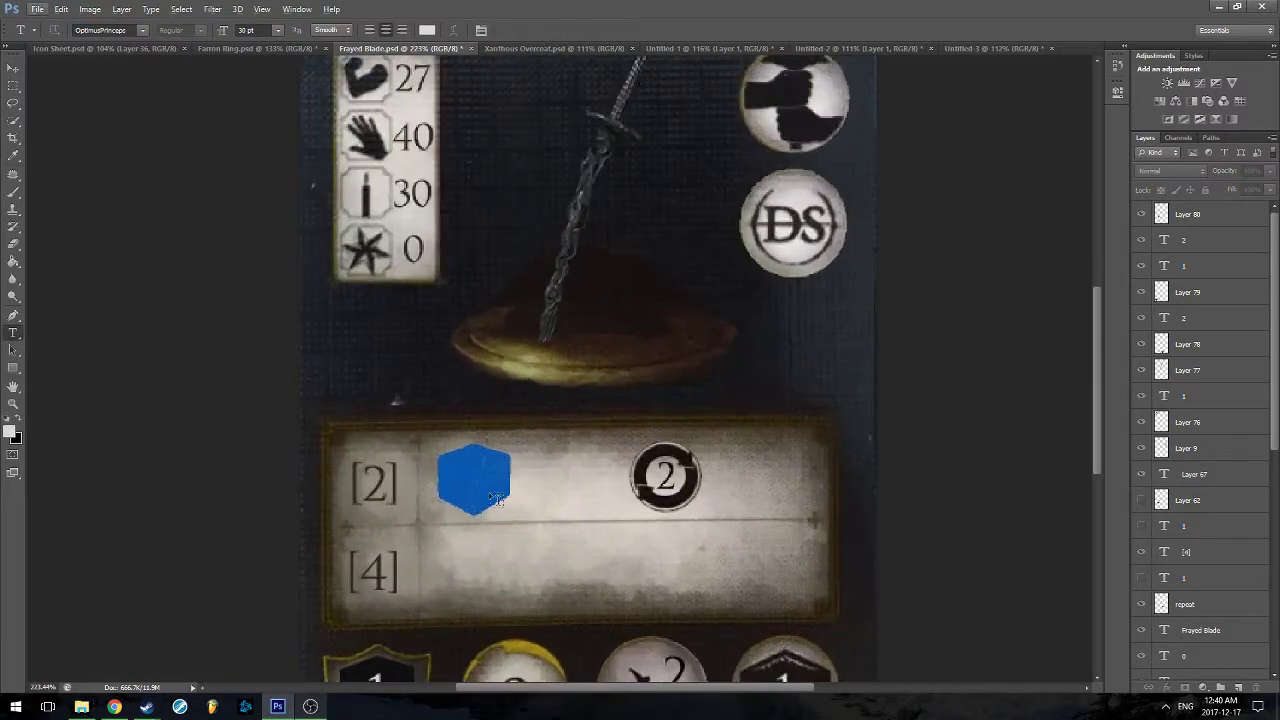
{"action": "left_click", "coordinate": [472, 487]}
{"action": "type", "text": "2"}
{"action": "left_click", "coordinate": [13, 67]}
{"action": "scroll", "coordinate": [478, 482], "scroll_direction": "up", "scroll_amount": 3}
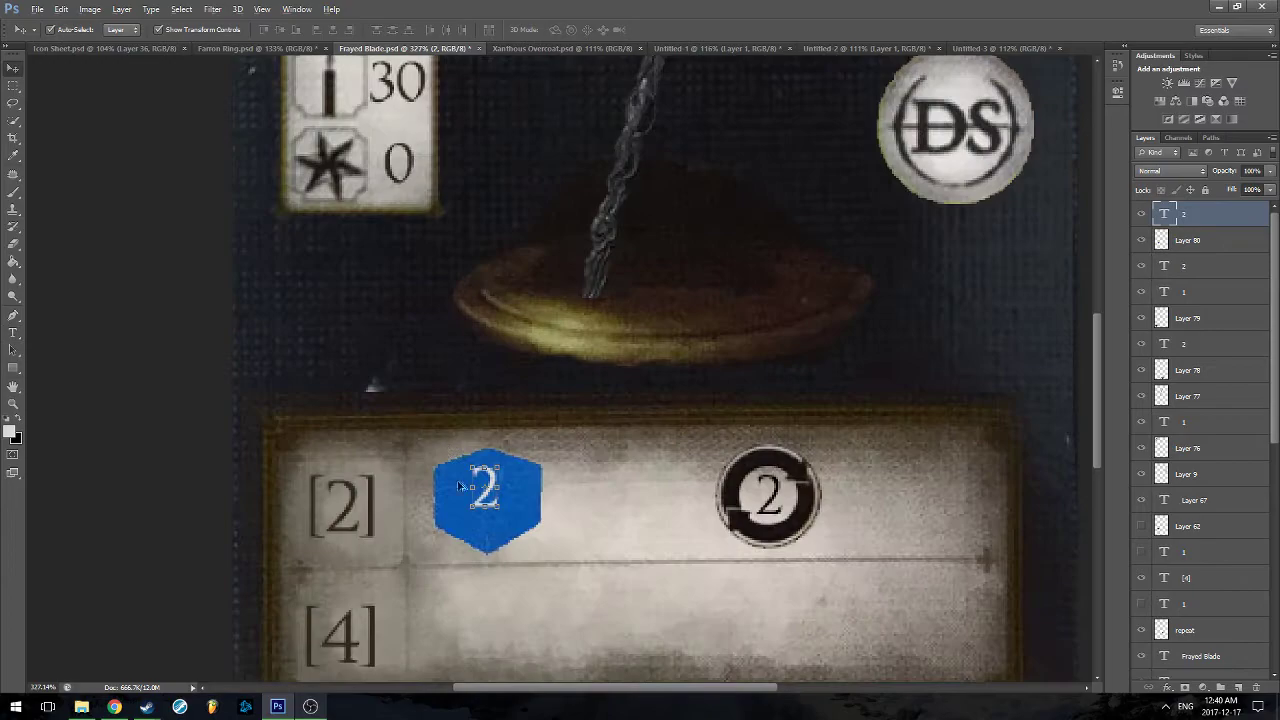
{"action": "left_click_drag", "start_coordinate": [492, 479], "coordinate": [492, 489]}
Enlarge the hexagon's 2 to 36 pt and re-centre it
{"action": "left_click", "coordinate": [14, 333]}
{"action": "double_click", "coordinate": [490, 497]}
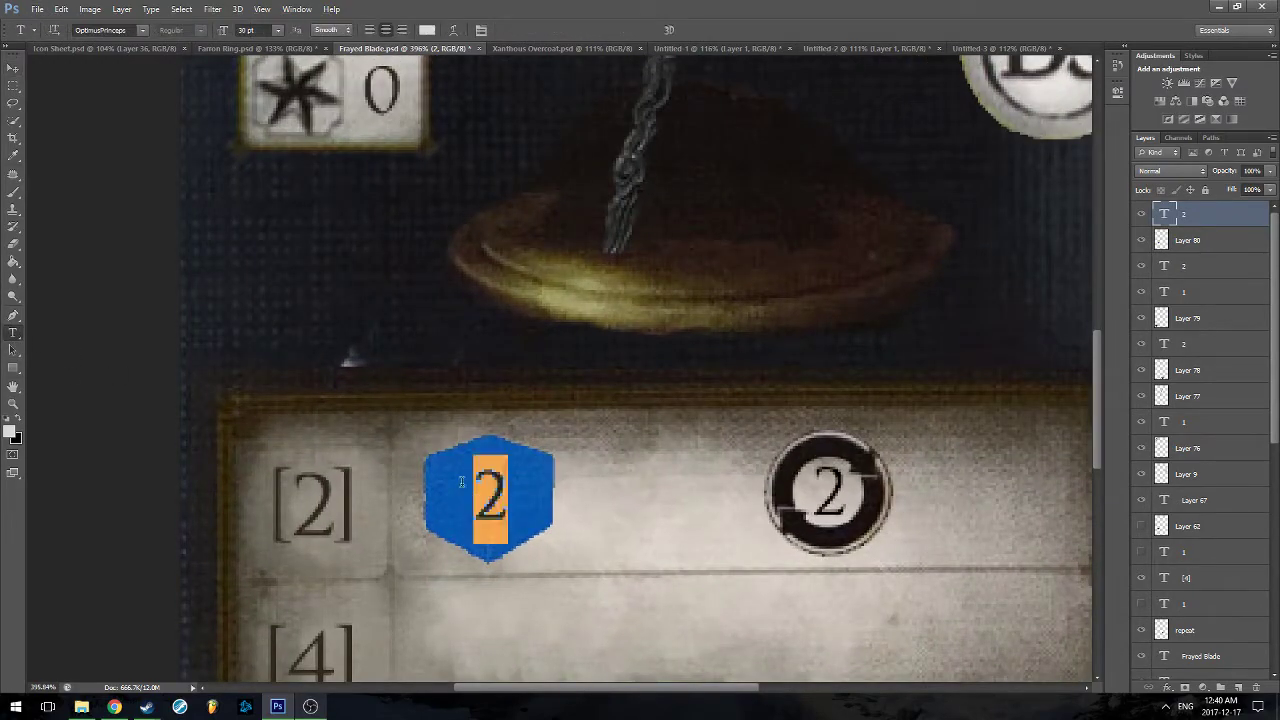
{"action": "left_click", "coordinate": [277, 36]}
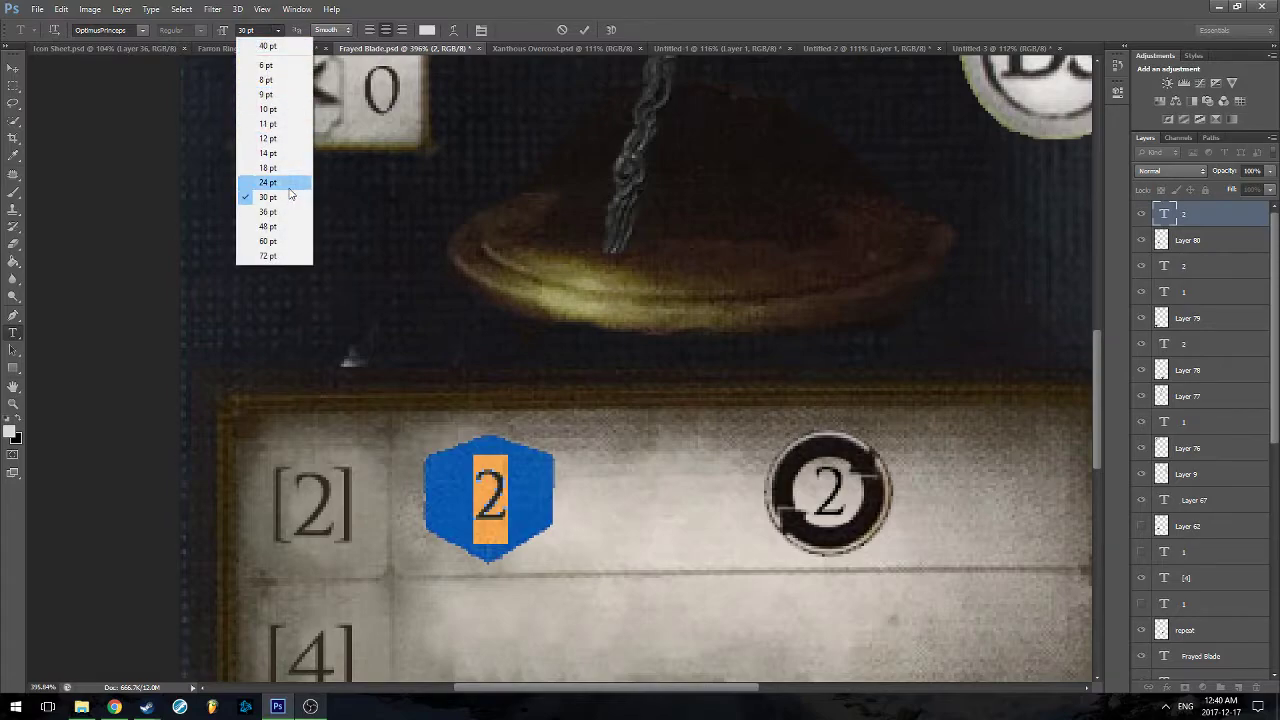
{"action": "left_click", "coordinate": [289, 217]}
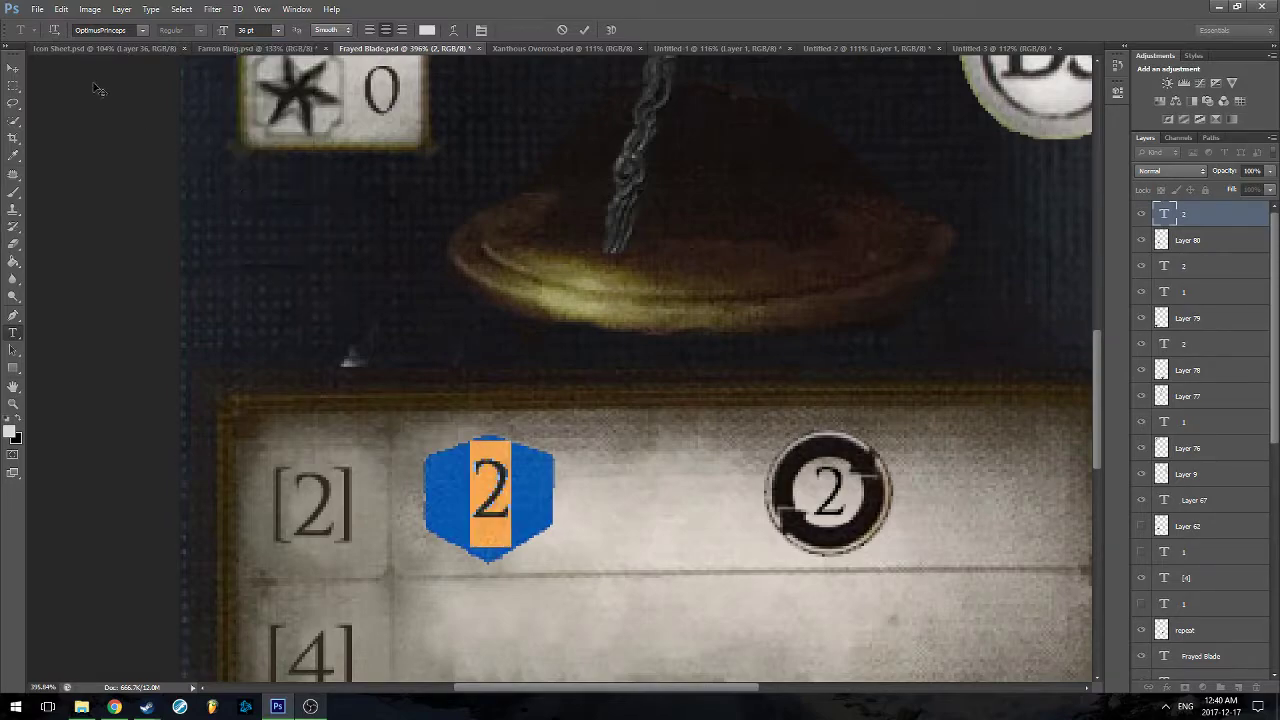
{"action": "left_click", "coordinate": [13, 67]}
{"action": "left_click_drag", "start_coordinate": [501, 480], "coordinate": [502, 483]}
{"action": "left_click", "coordinate": [125, 496]}
{"action": "scroll", "coordinate": [140, 490], "scroll_direction": "down", "scroll_amount": 5}
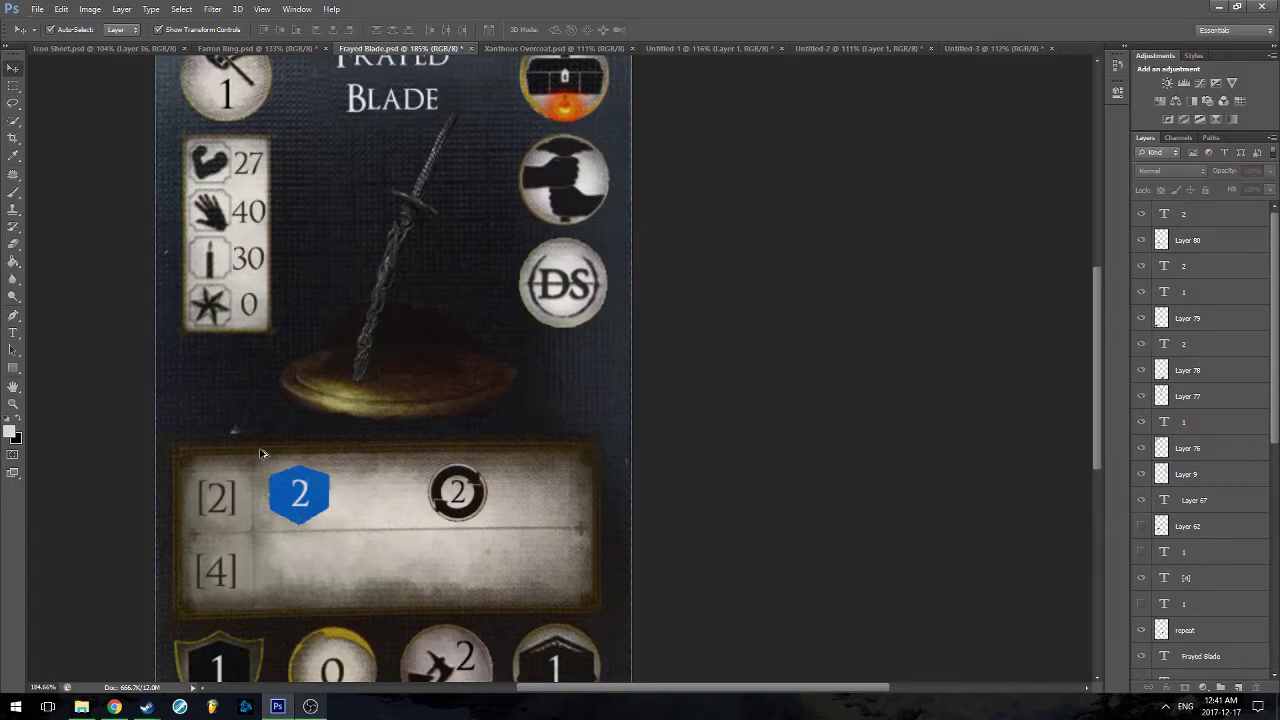
Select the red flame icon on the Icon Sheet for copying
{"action": "scroll", "coordinate": [183, 487], "scroll_direction": "down", "scroll_amount": 2}
{"action": "scroll", "coordinate": [755, 413], "scroll_direction": "up", "scroll_amount": 1}
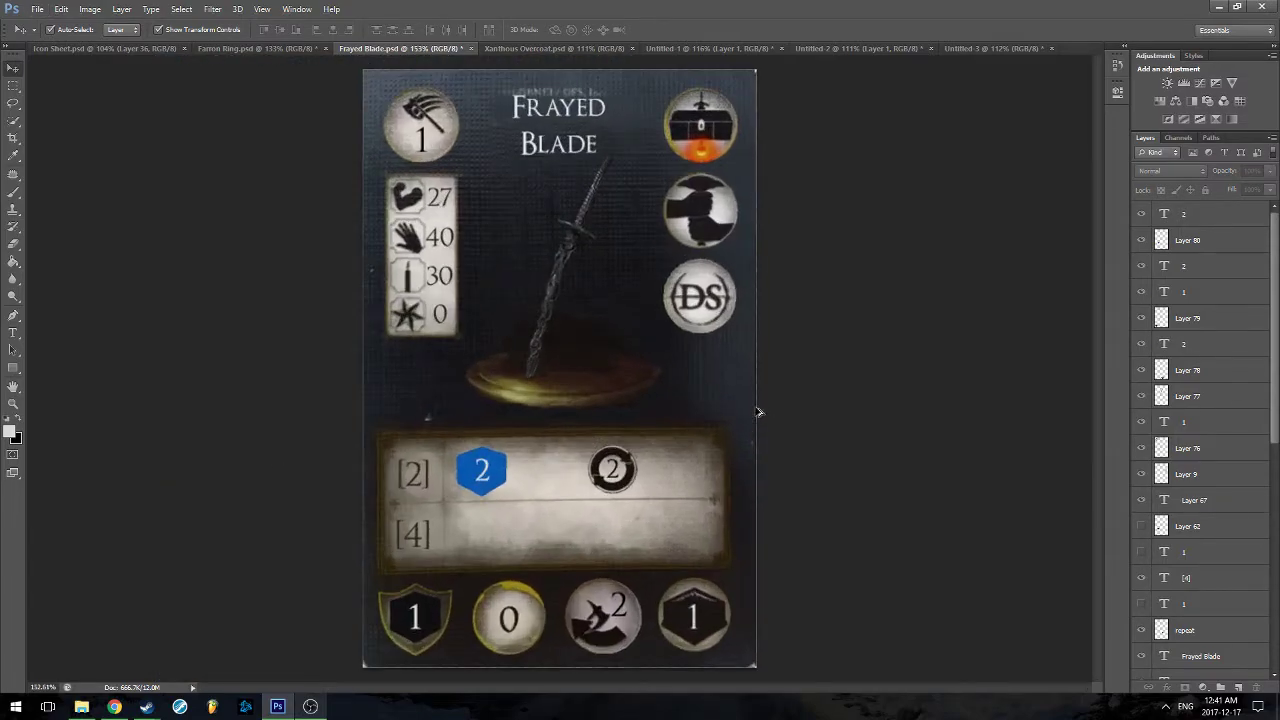
{"action": "left_click", "coordinate": [101, 55]}
{"action": "scroll", "coordinate": [411, 514], "scroll_direction": "up", "scroll_amount": 1}
{"action": "scroll", "coordinate": [425, 555], "scroll_direction": "down", "scroll_amount": 1}
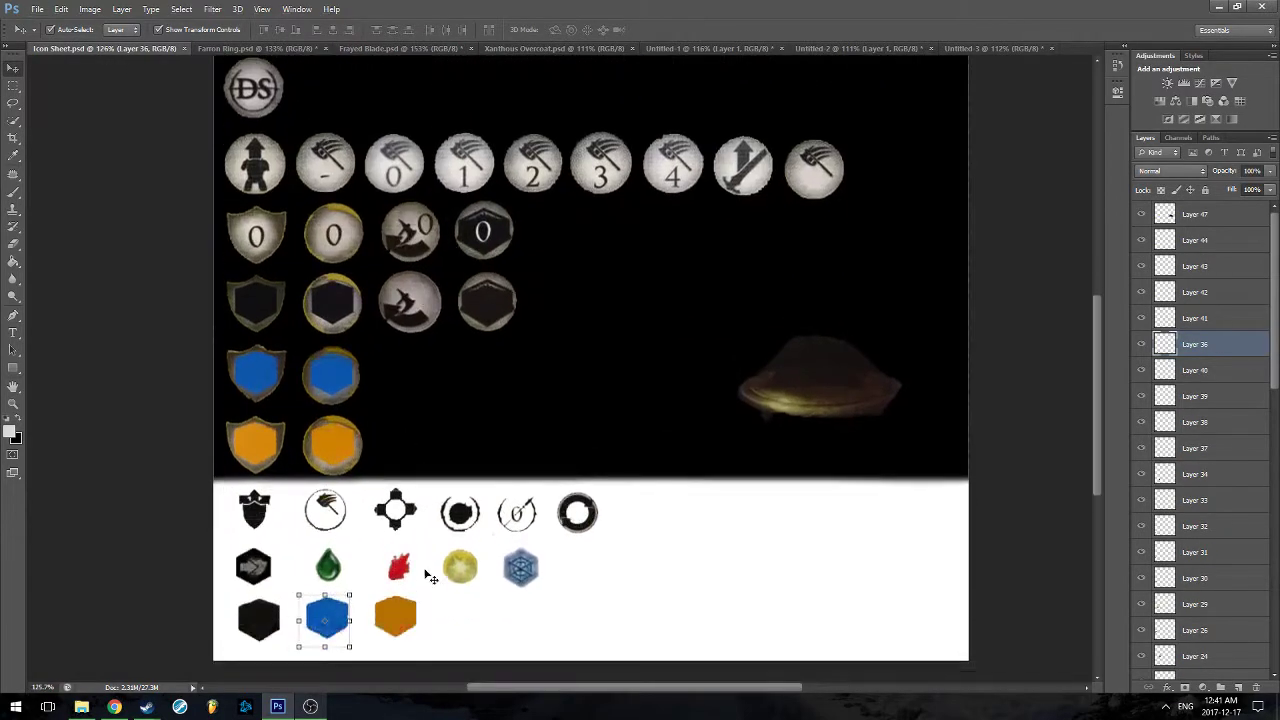
{"action": "left_click", "coordinate": [400, 568]}
{"action": "scroll", "coordinate": [400, 568], "scroll_direction": "up", "scroll_amount": 3}
{"action": "key", "text": "m"}
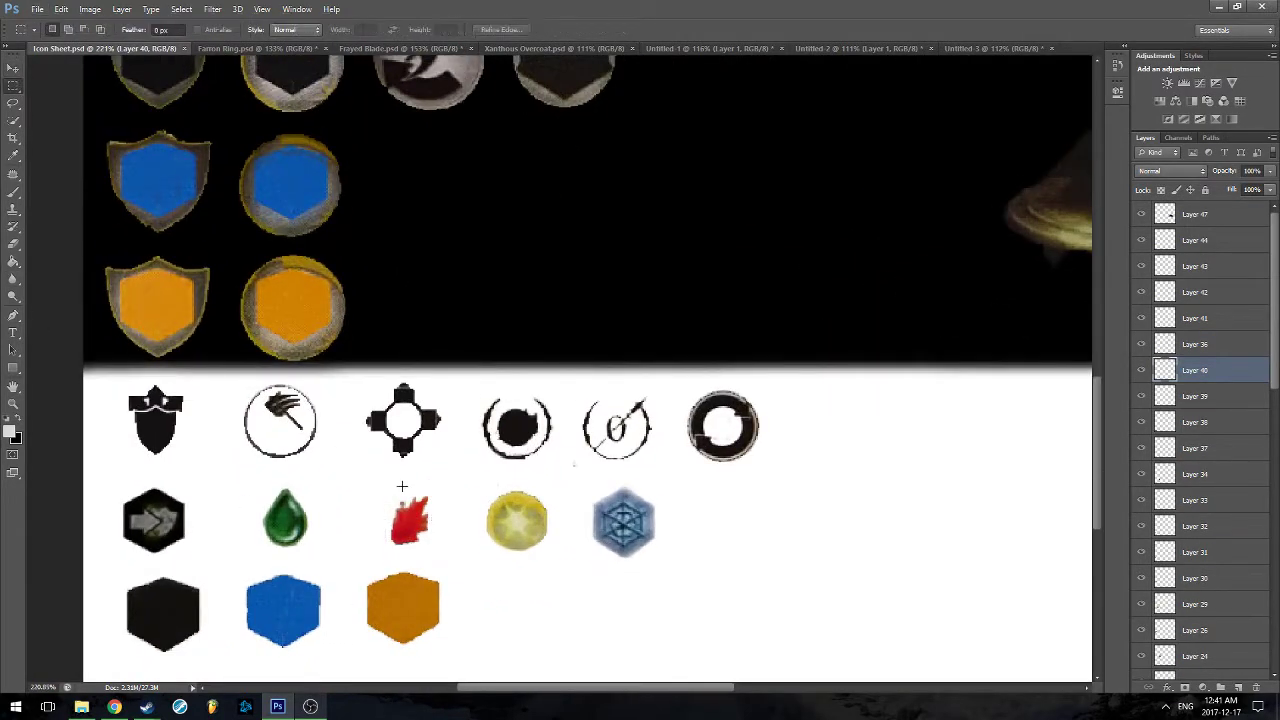
{"action": "left_click_drag", "start_coordinate": [366, 479], "coordinate": [448, 557]}
Paste the red flame onto Frayed Blade and move it beside the blue 2 hexagon
{"action": "left_click", "coordinate": [400, 48]}
{"action": "key", "text": "ctrl+v"}
{"action": "left_click", "coordinate": [14, 68]}
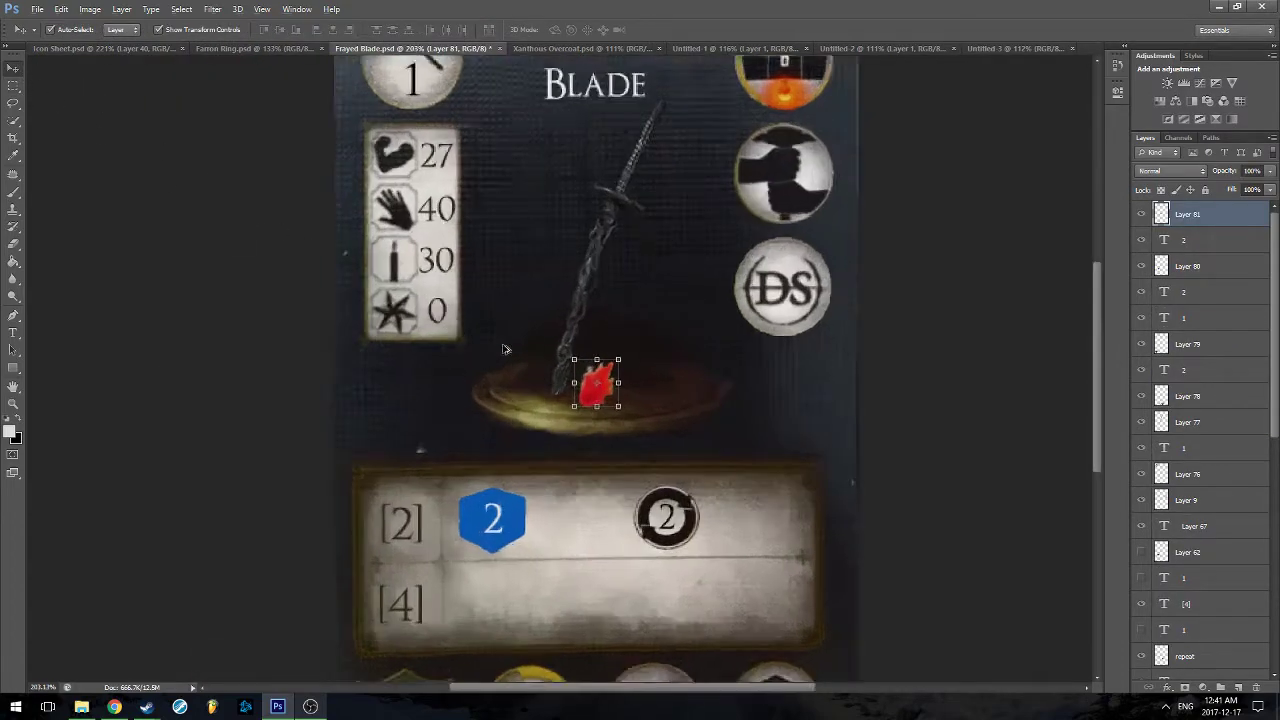
{"action": "scroll", "coordinate": [600, 380], "scroll_direction": "up", "scroll_amount": 3}
{"action": "left_click_drag", "start_coordinate": [611, 378], "coordinate": [592, 530]}
Nudge the red flame, shift the black ring left beside it, and drag the 2 into the ring
{"action": "scroll", "coordinate": [1047, 466], "scroll_direction": "down", "scroll_amount": 4}
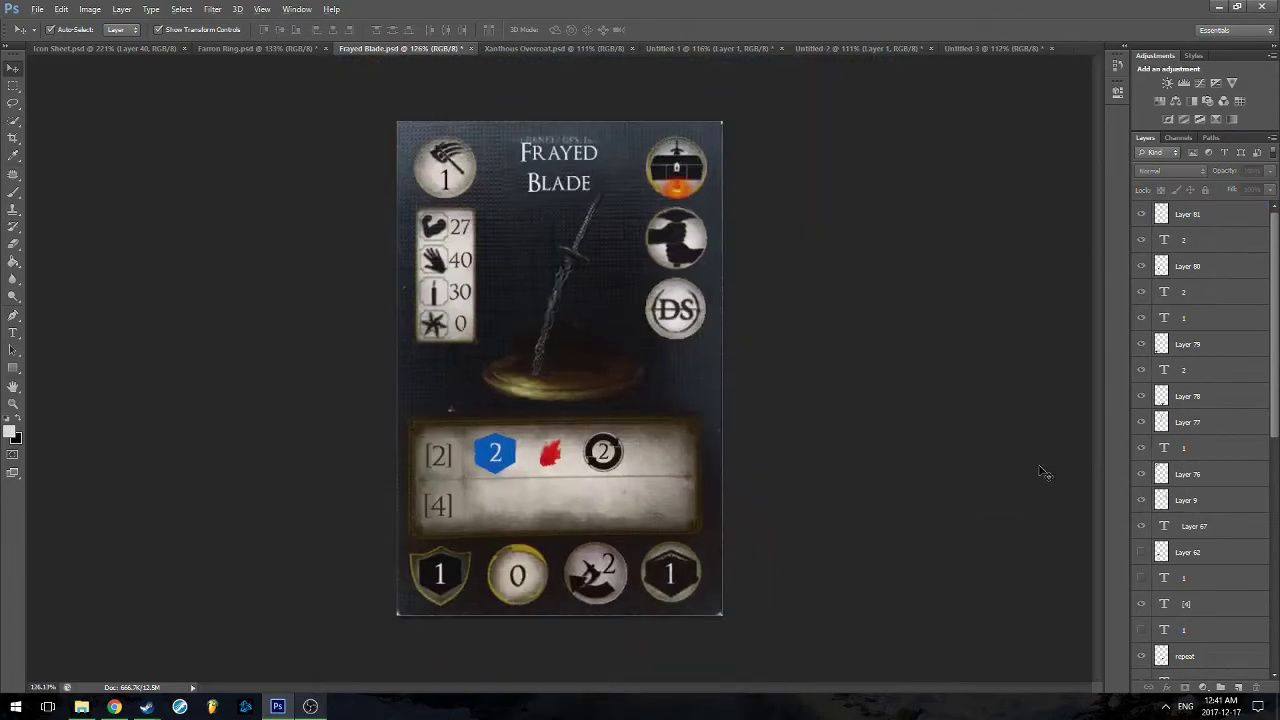
{"action": "scroll", "coordinate": [586, 472], "scroll_direction": "up", "scroll_amount": 3}
{"action": "left_click_drag", "start_coordinate": [548, 473], "coordinate": [526, 473]}
{"action": "left_click_drag", "start_coordinate": [630, 480], "coordinate": [593, 485]}
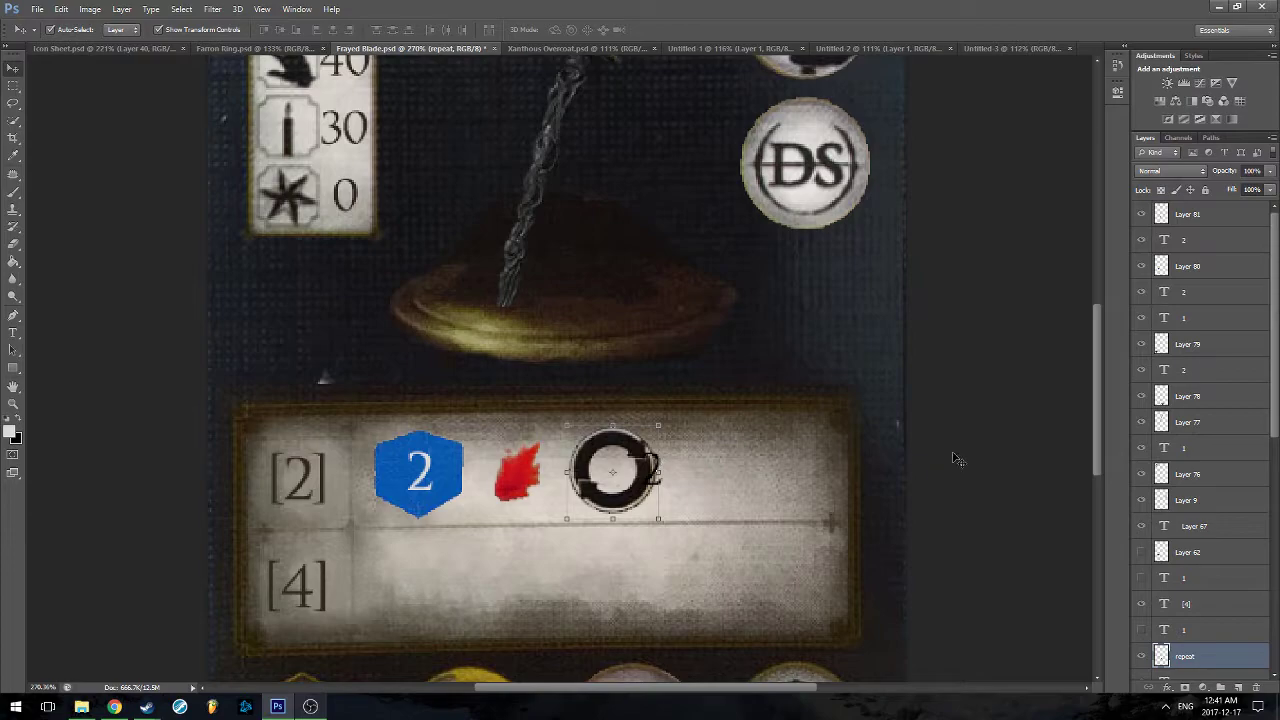
{"action": "left_click_drag", "start_coordinate": [663, 465], "coordinate": [627, 462]}
{"action": "left_click", "coordinate": [1000, 451]}
{"action": "key", "text": "ctrl+0"}
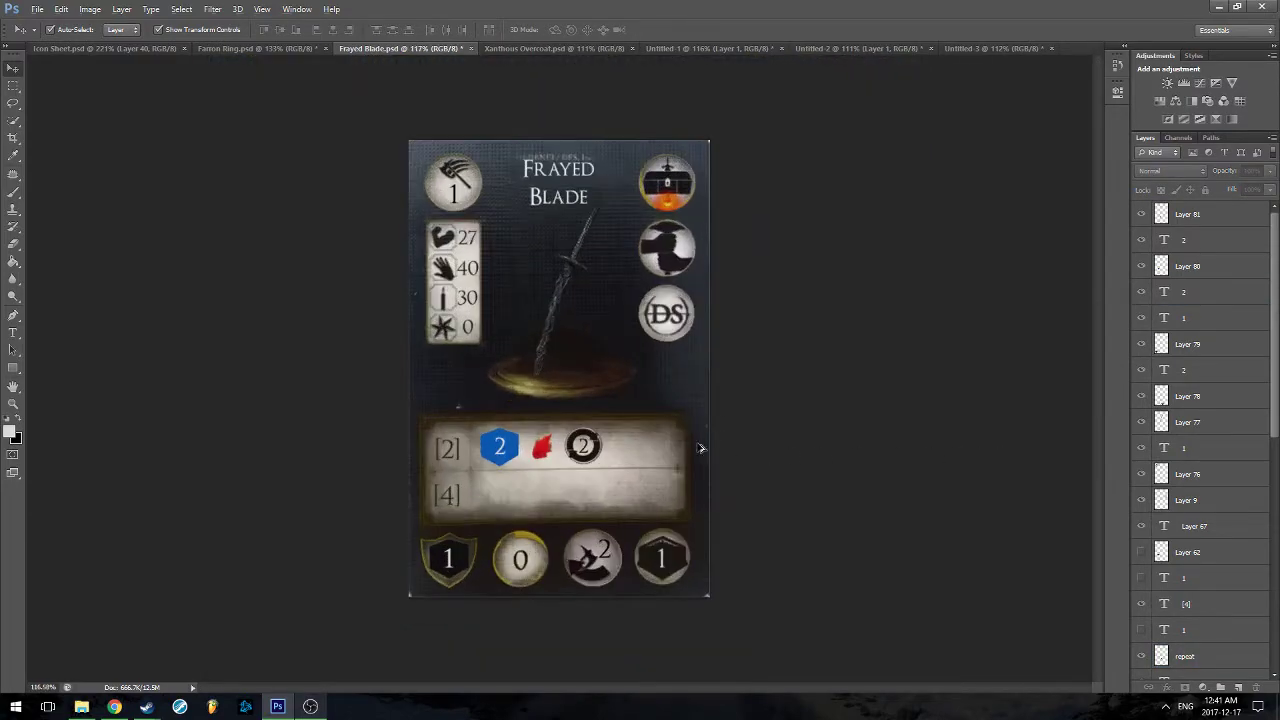
{"action": "key", "text": "ctrl+0"}
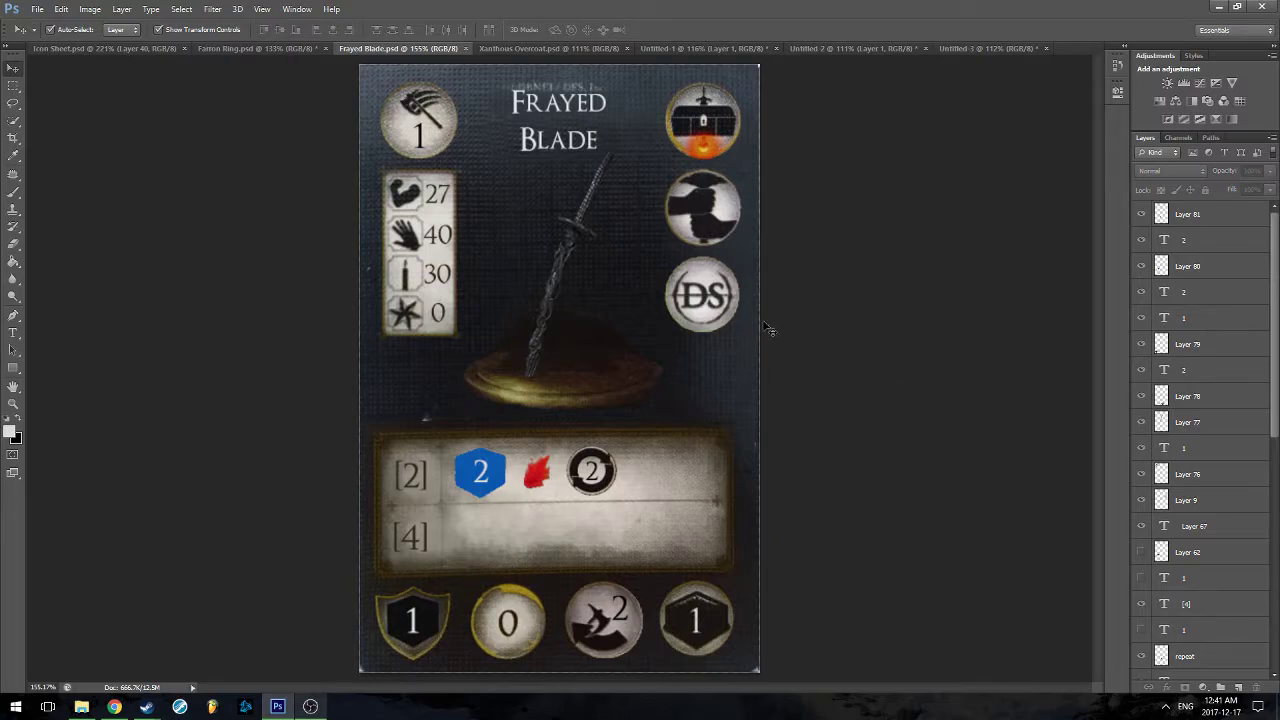
Close the Frayed Blade card document
{"action": "left_click", "coordinate": [582, 46]}
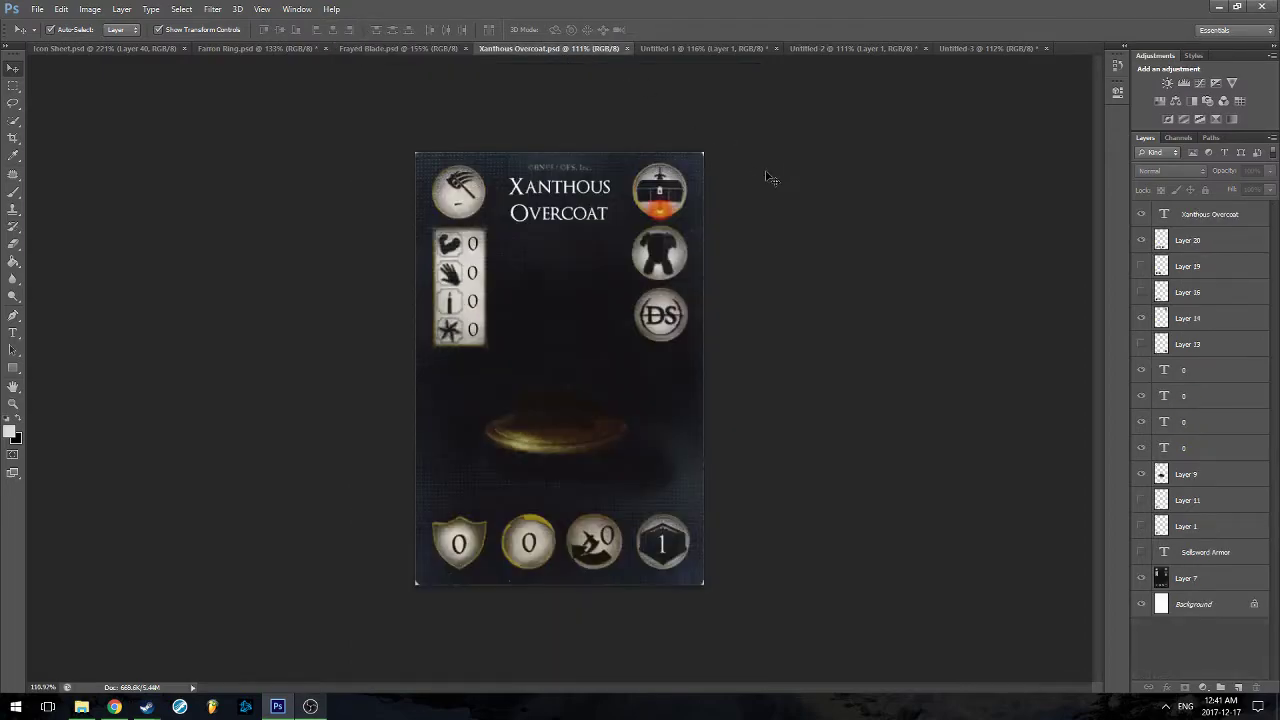
{"action": "left_click", "coordinate": [417, 48]}
{"action": "left_click", "coordinate": [466, 48]}
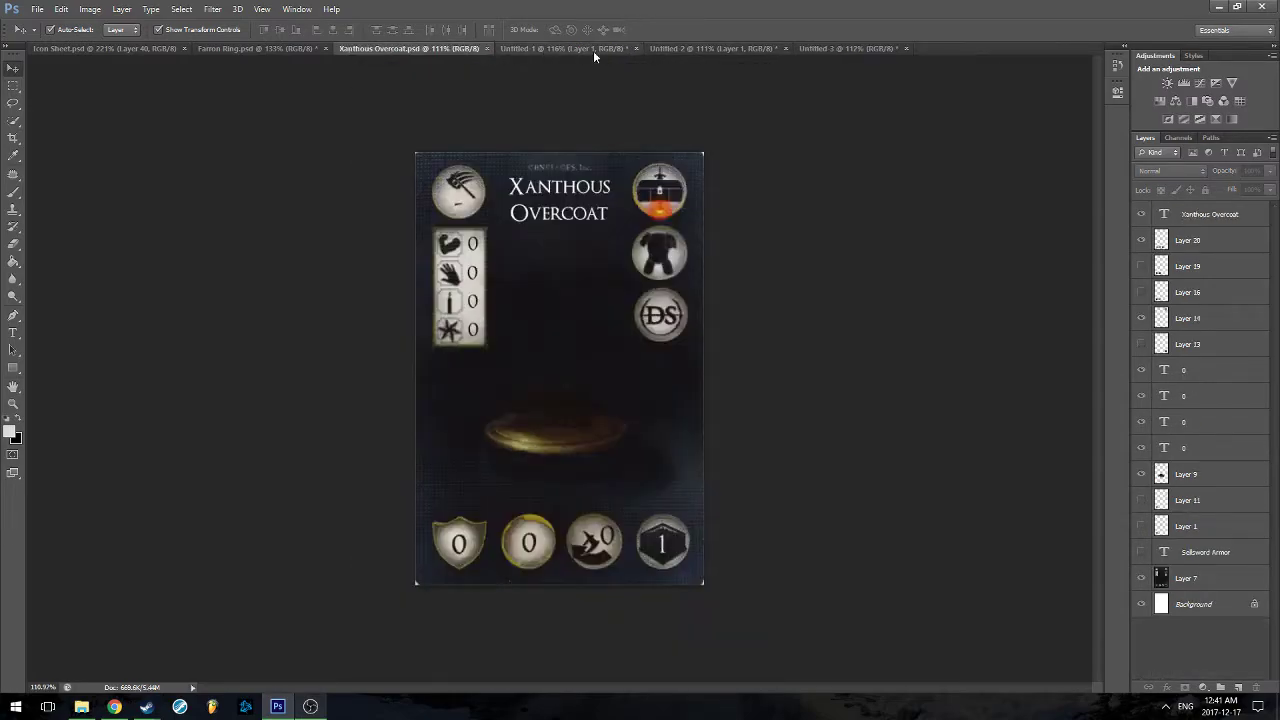
Close the Untitled-1 sword image without saving changes
{"action": "left_click", "coordinate": [593, 48]}
{"action": "left_click", "coordinate": [638, 48]}
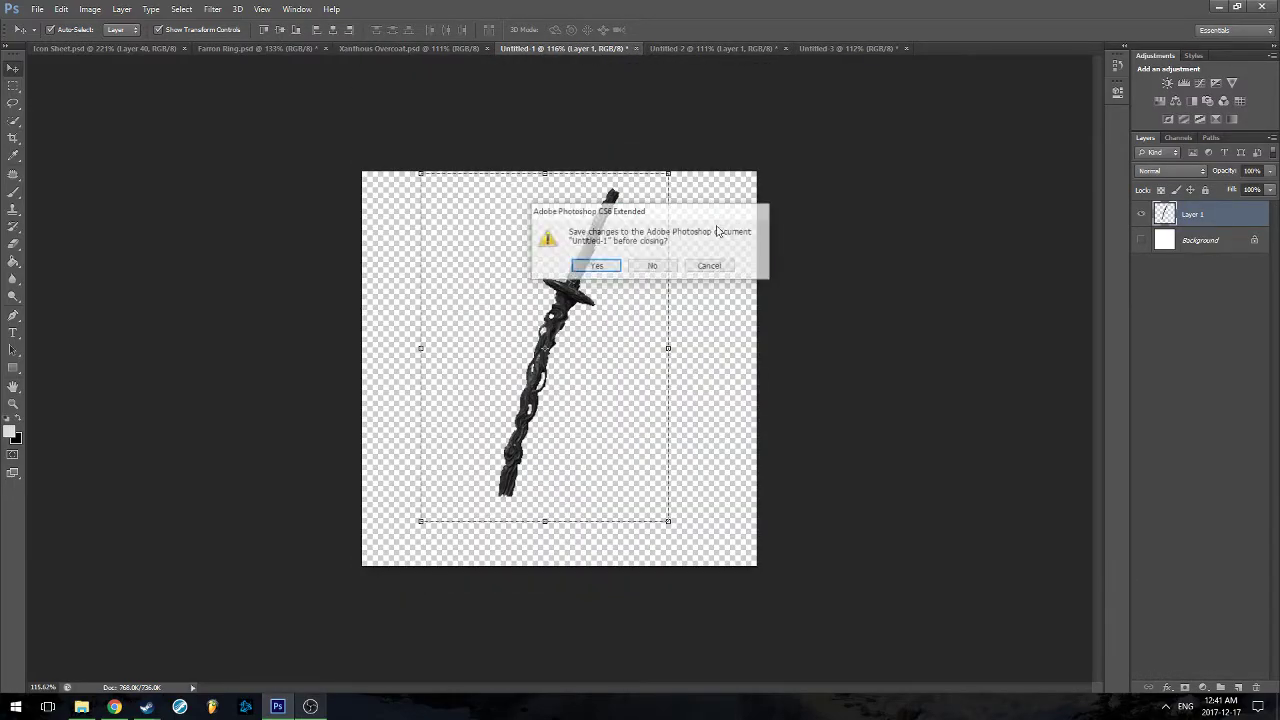
{"action": "left_click", "coordinate": [652, 266]}
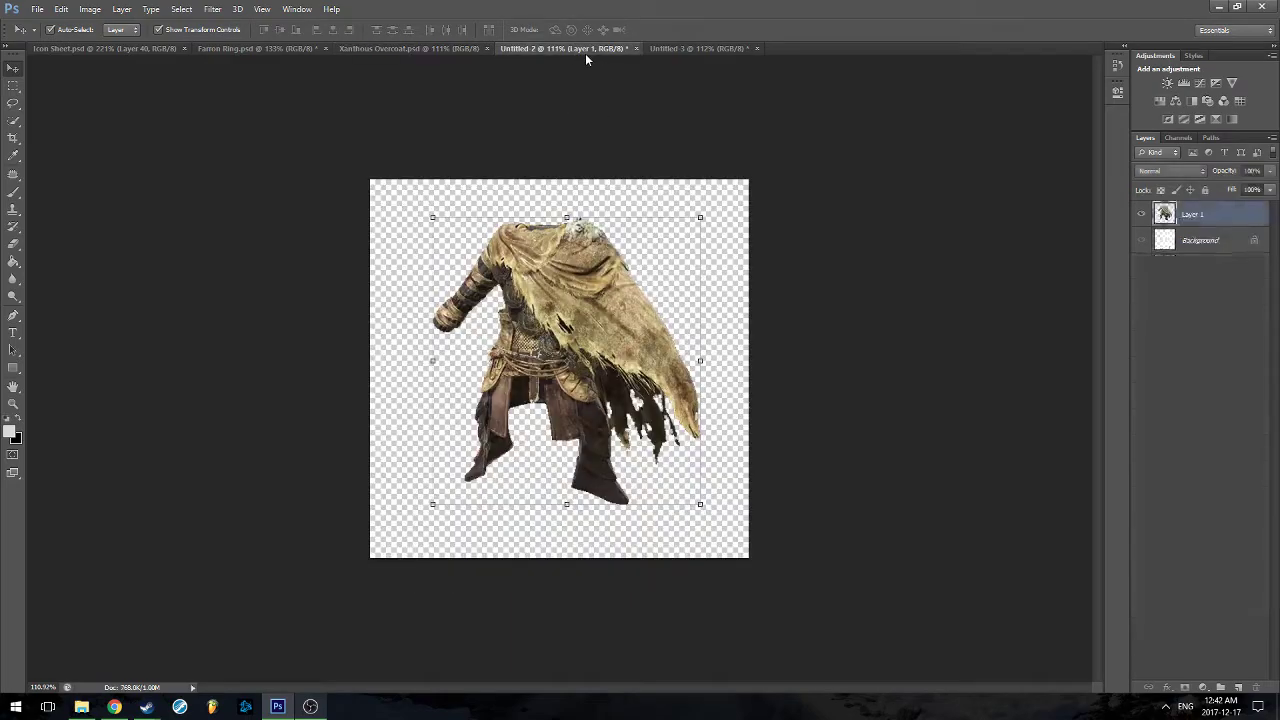
Select and copy the overcoat figure from Untitled-2 into the Xanthous Overcoat card
{"action": "left_click", "coordinate": [13, 86]}
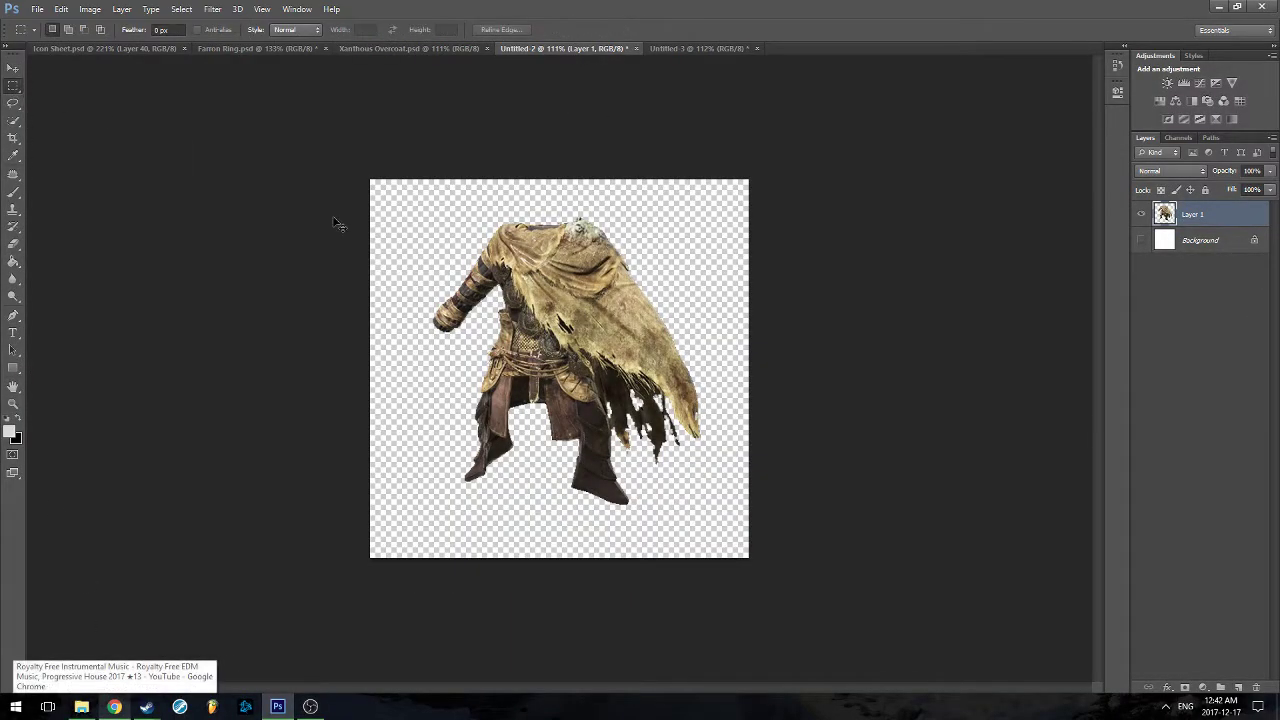
{"action": "left_click_drag", "start_coordinate": [392, 166], "coordinate": [719, 575]}
{"action": "left_click", "coordinate": [360, 49]}
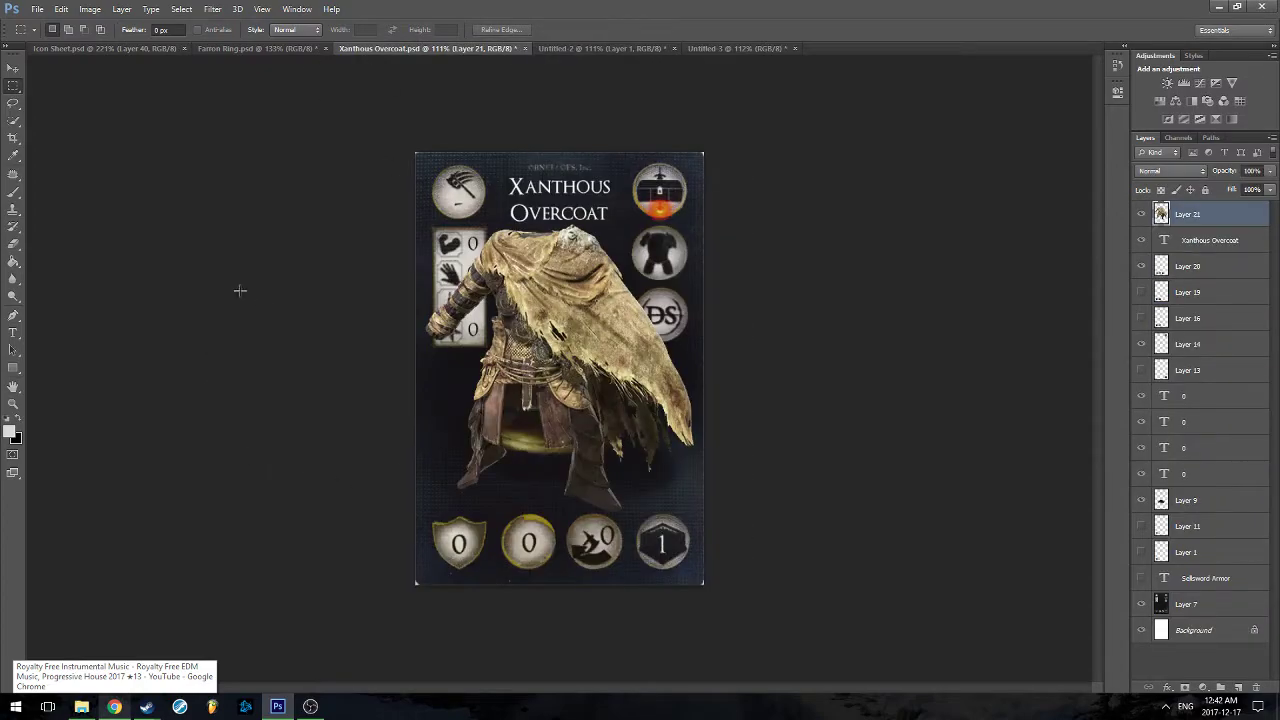
Scale the overcoat down and position it over the golden pedestal, applying the transform
{"action": "left_click", "coordinate": [13, 67]}
{"action": "left_click_drag", "start_coordinate": [695, 225], "coordinate": [594, 336]}
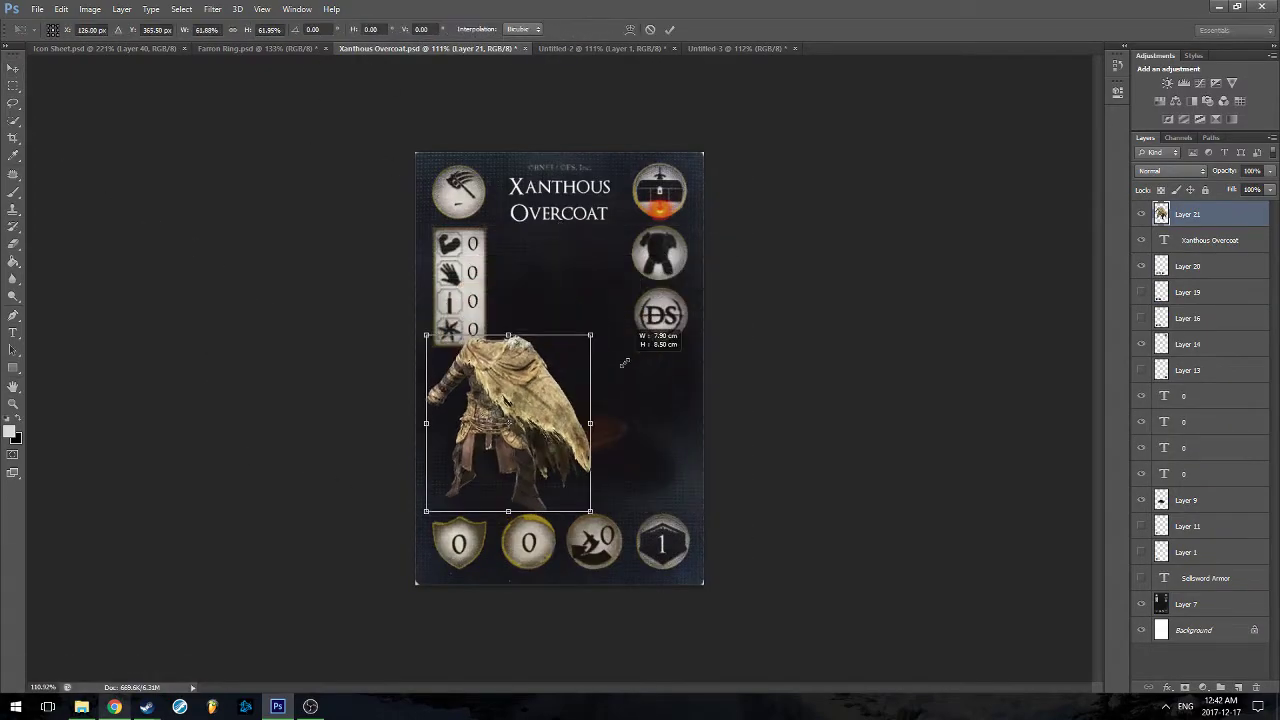
{"action": "left_click_drag", "start_coordinate": [533, 373], "coordinate": [591, 318]}
{"action": "left_click", "coordinate": [13, 67]}
{"action": "left_click", "coordinate": [597, 266]}
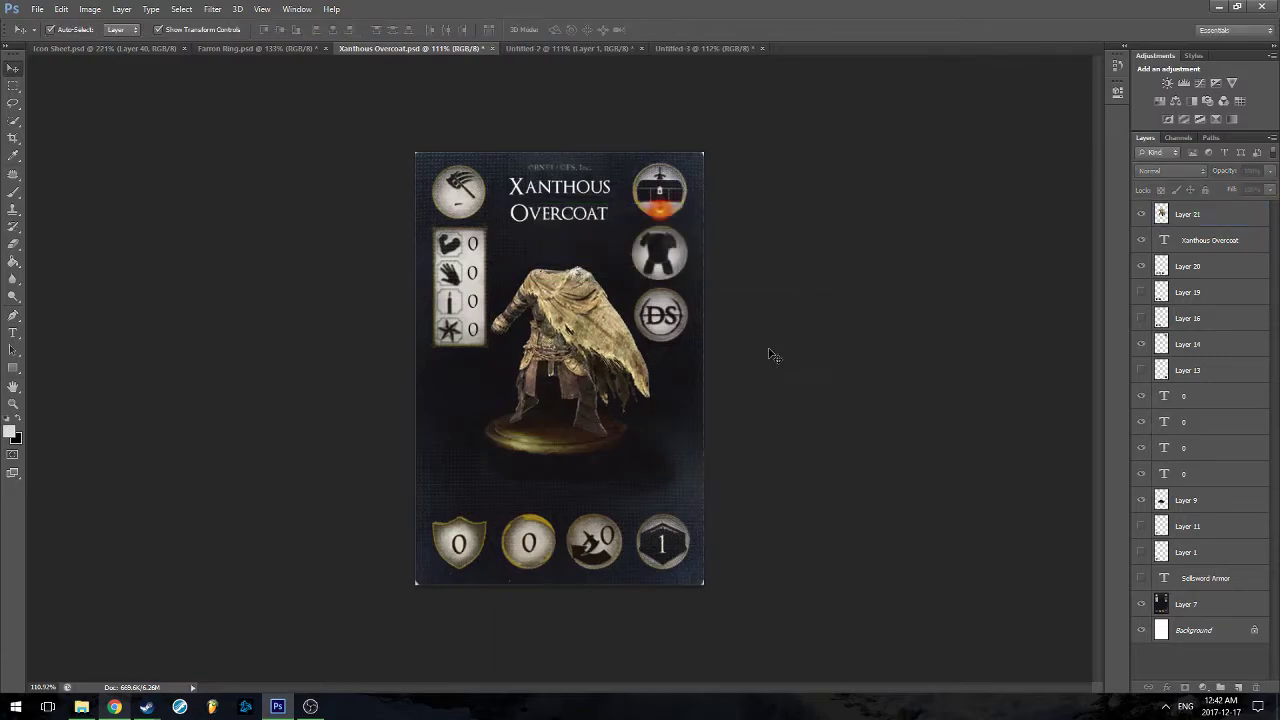
{"action": "key", "text": "ctrl+0"}
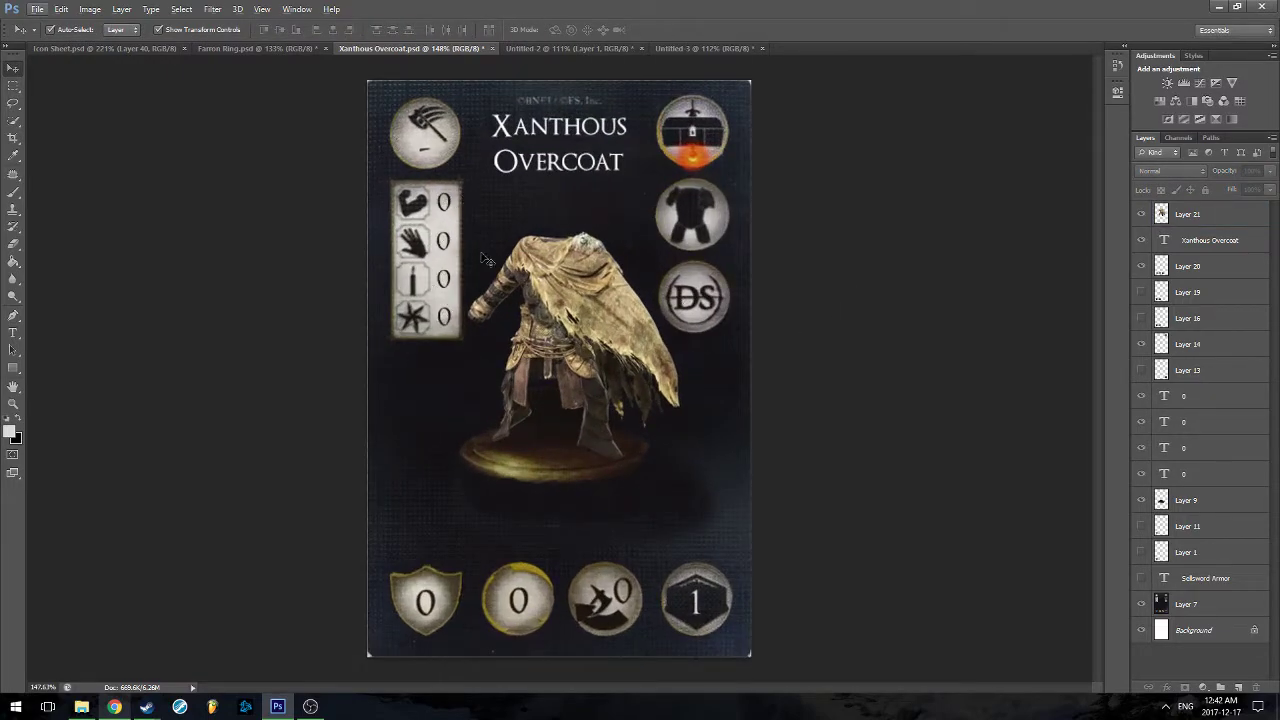
Move the overcoat right onto the pedestal, undoing a trial erase, and nudge the pedestal glow
{"action": "left_click_drag", "start_coordinate": [487, 279], "coordinate": [449, 271]}
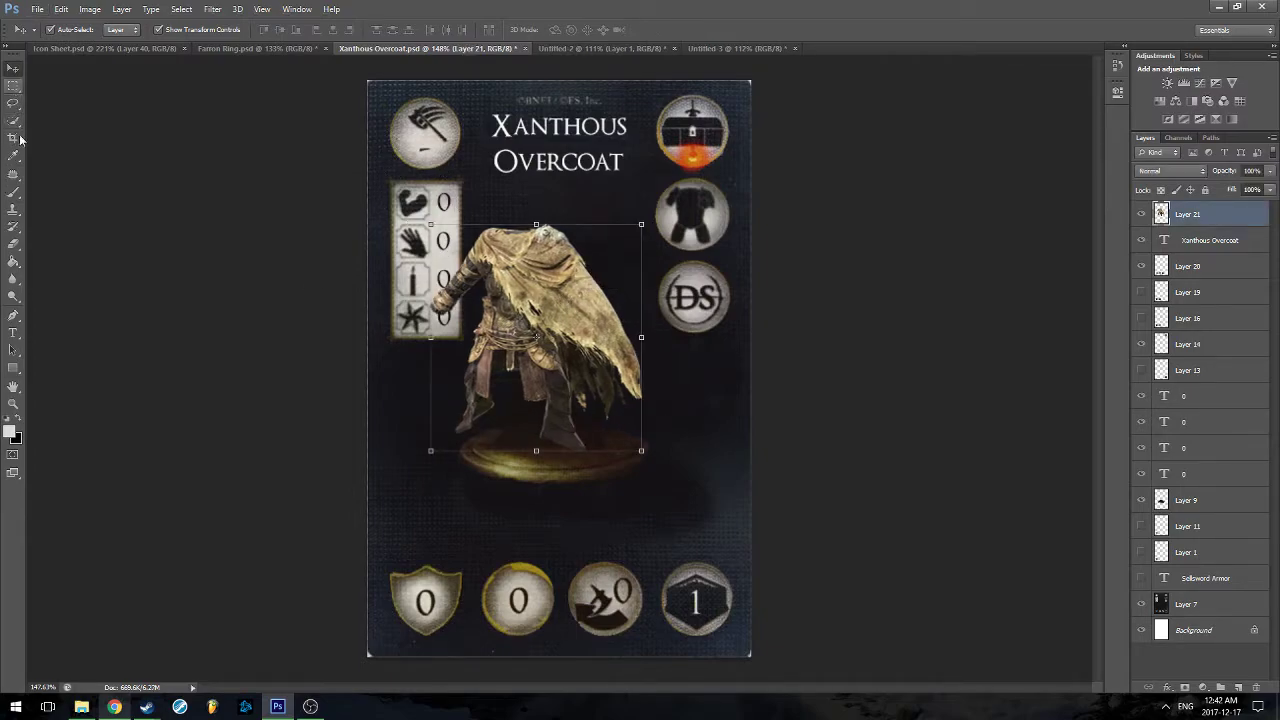
{"action": "left_click", "coordinate": [13, 243]}
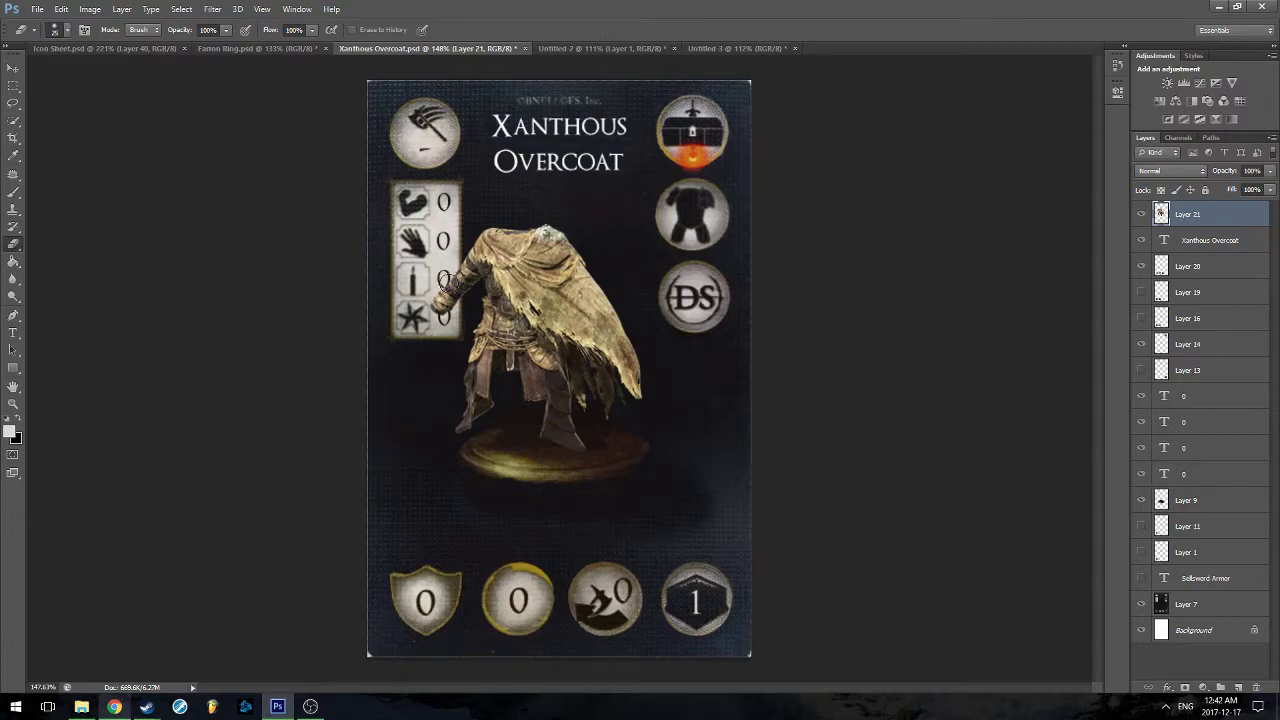
{"action": "mouse_move", "coordinate": [447, 283]}
{"action": "left_mouse_down"}
{"action": "mouse_move", "coordinate": [448, 189]}
{"action": "mouse_move", "coordinate": [437, 313]}
{"action": "mouse_move", "coordinate": [417, 341]}
{"action": "mouse_move", "coordinate": [429, 278]}
{"action": "left_mouse_up"}
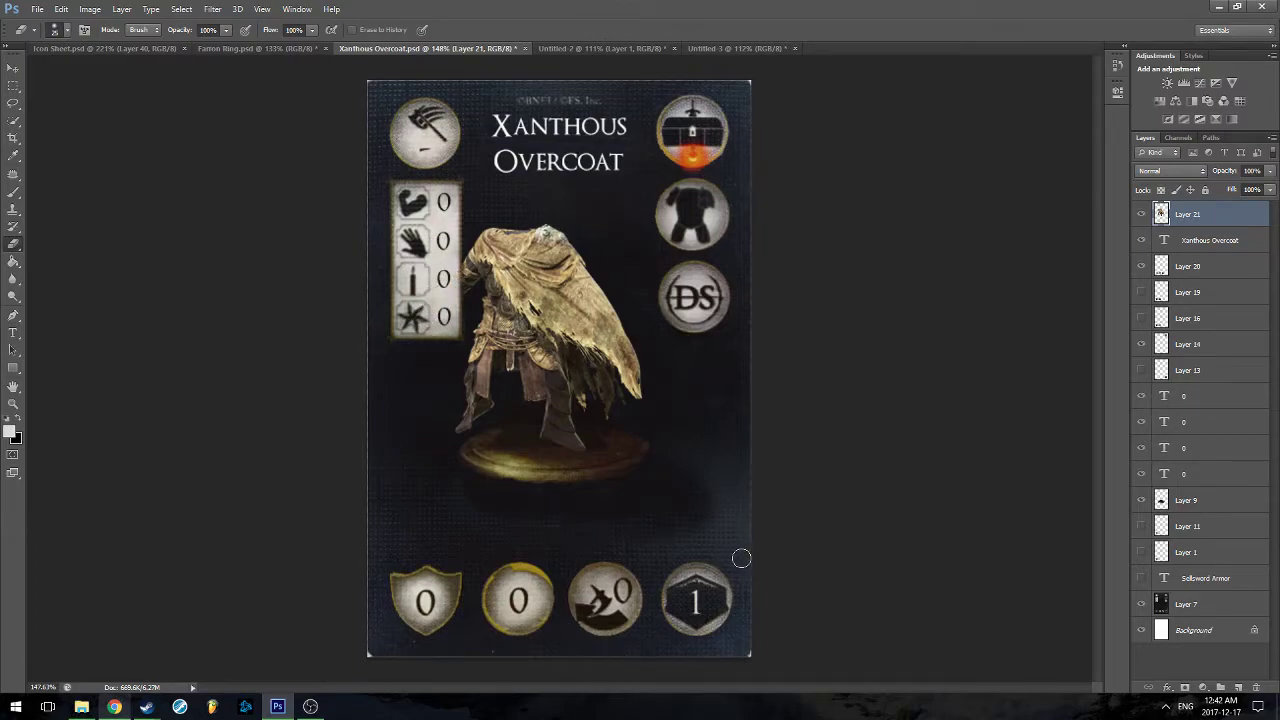
{"action": "key", "text": "ctrl+alt+z"}
{"action": "key", "text": "ctrl+alt+z"}
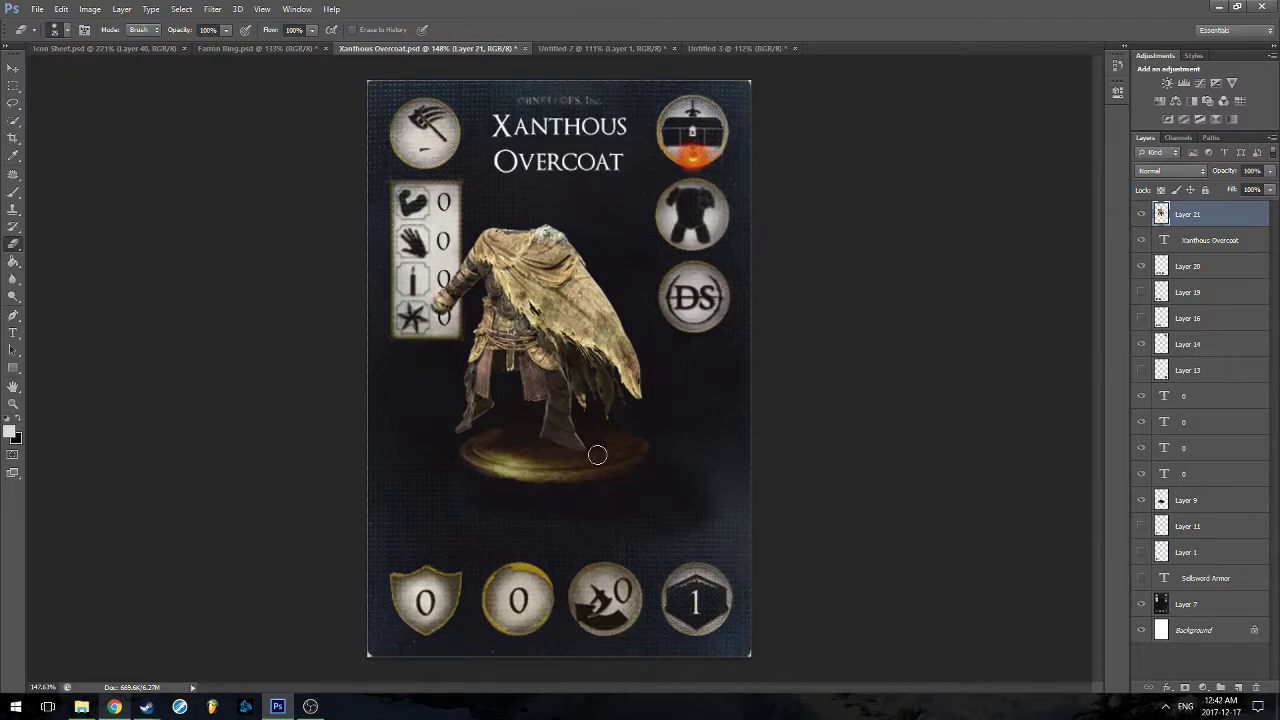
{"action": "key", "text": "v"}
{"action": "mouse_move", "coordinate": [543, 317]}
{"action": "left_mouse_down"}
{"action": "mouse_move", "coordinate": [563, 330]}
{"action": "mouse_move", "coordinate": [578, 325]}
{"action": "mouse_move", "coordinate": [572, 310]}
{"action": "mouse_move", "coordinate": [586, 318]}
{"action": "left_mouse_up"}
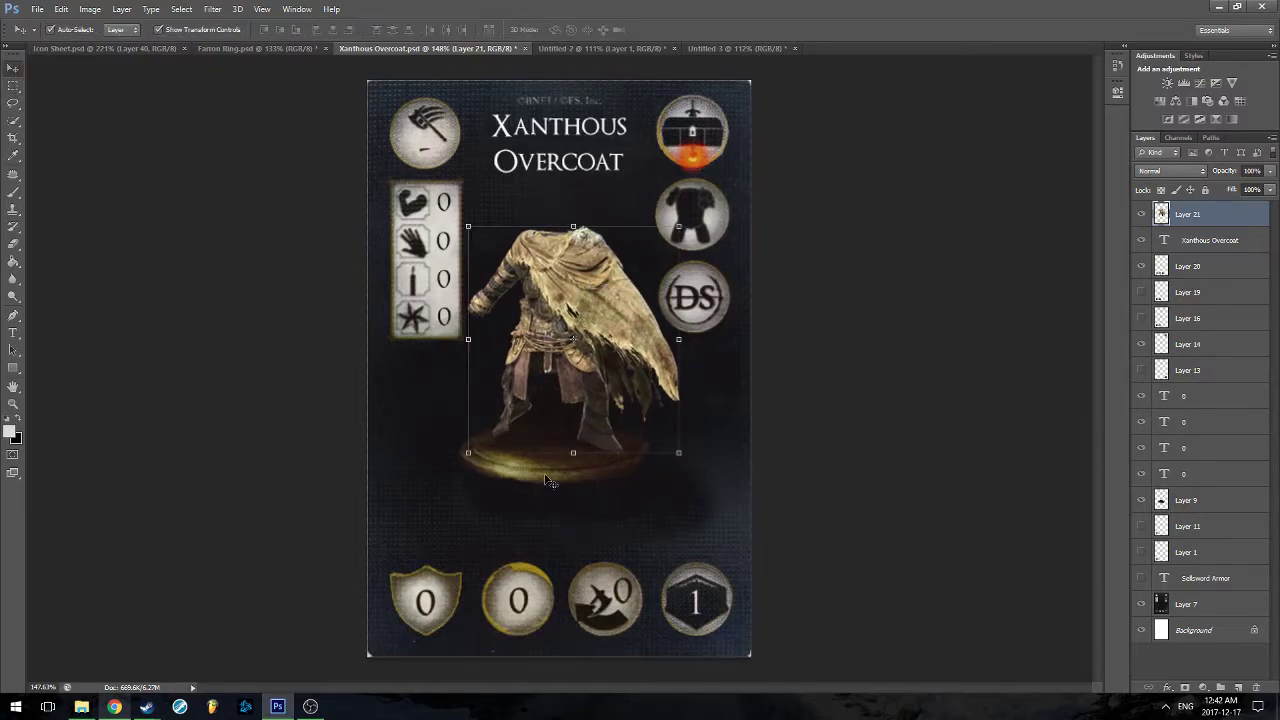
{"action": "left_click_drag", "start_coordinate": [547, 479], "coordinate": [551, 480]}
Change the glove stat to 40 and the dagger stat to 30
{"action": "left_click", "coordinate": [903, 491]}
{"action": "key", "text": "ctrl+minus"}
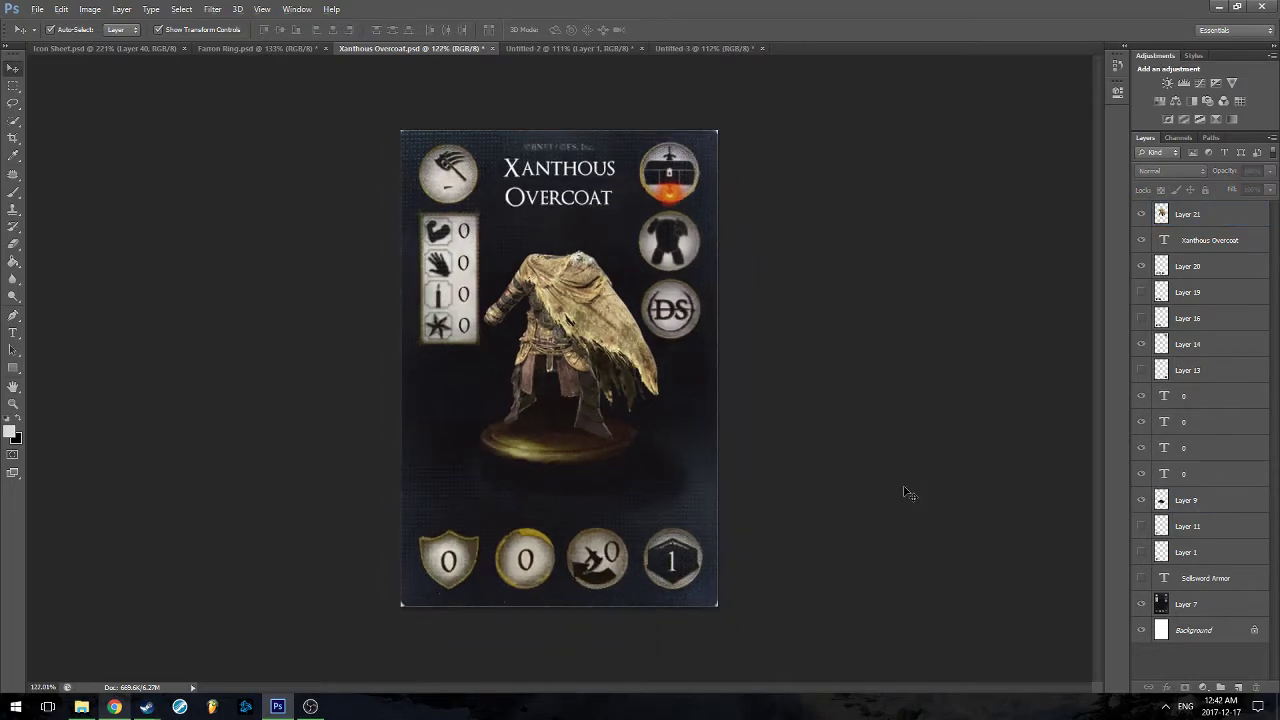
{"action": "scroll", "coordinate": [899, 497], "scroll_direction": "up", "scroll_amount": 1}
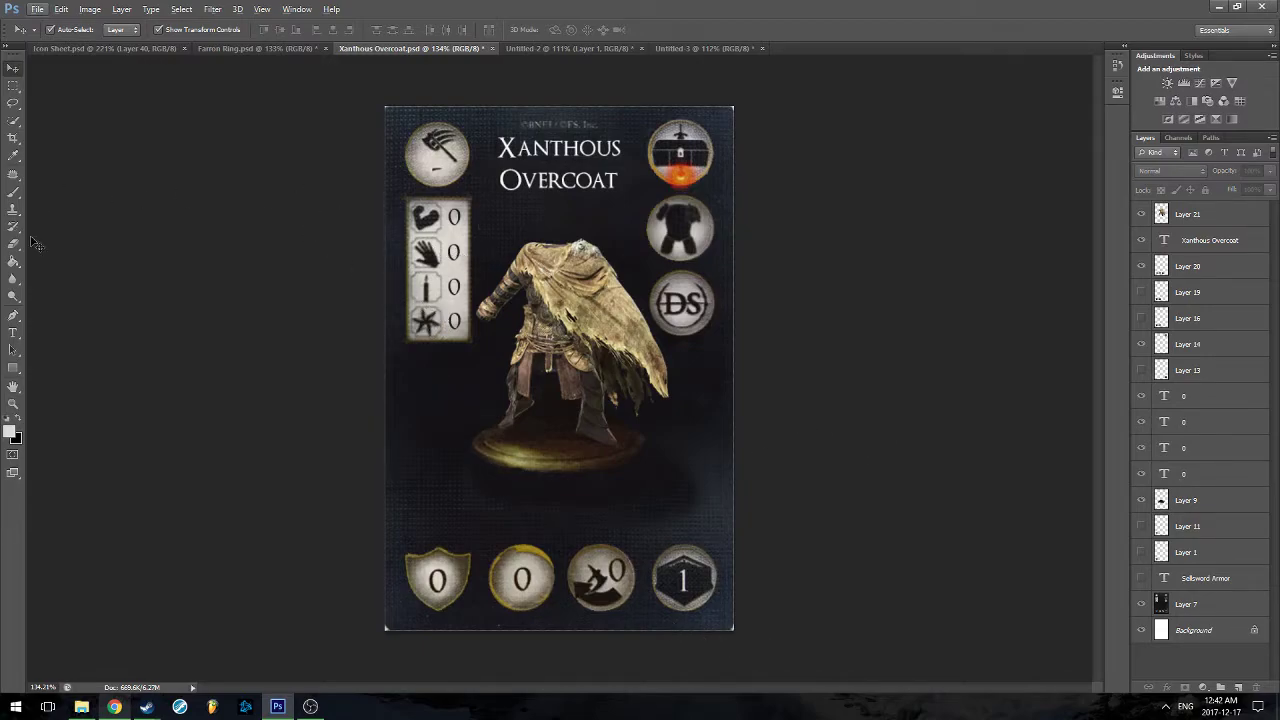
{"action": "left_click", "coordinate": [13, 332]}
{"action": "left_click", "coordinate": [452, 252]}
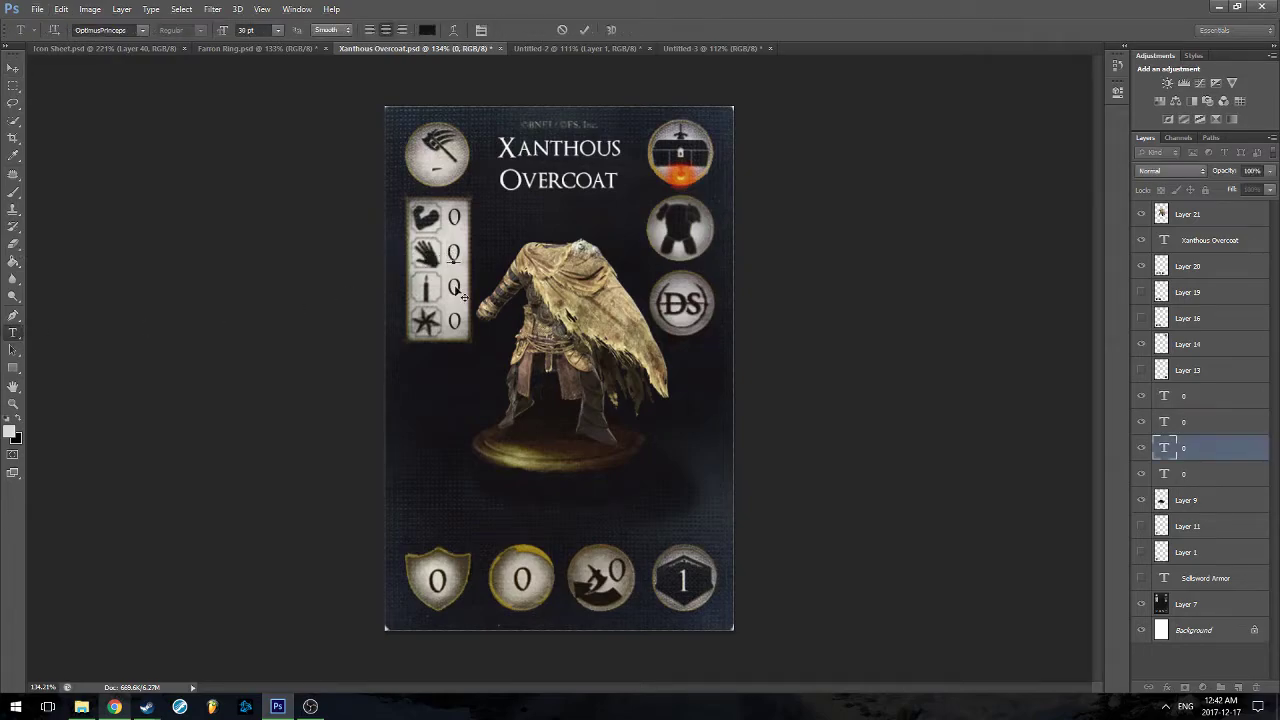
{"action": "type", "text": "4"}
{"action": "left_click", "coordinate": [13, 67]}
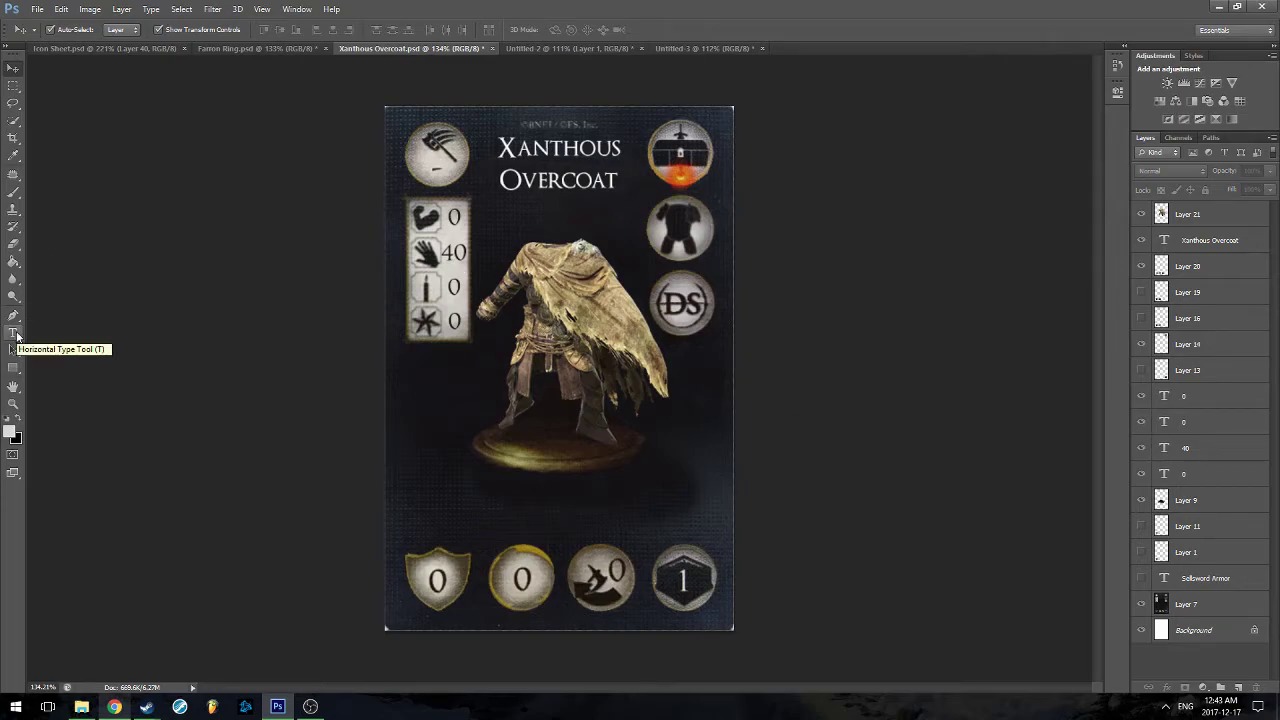
{"action": "left_click", "coordinate": [13, 333]}
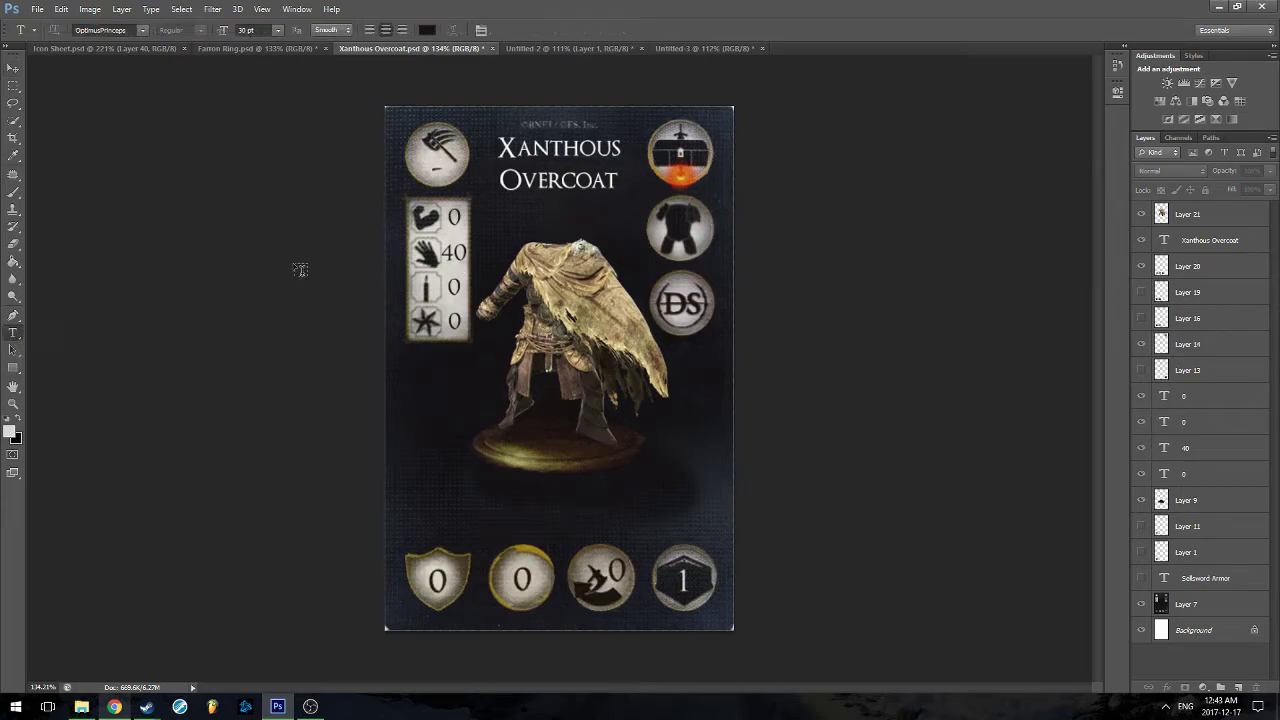
{"action": "left_click", "coordinate": [453, 286]}
{"action": "type", "text": "3"}
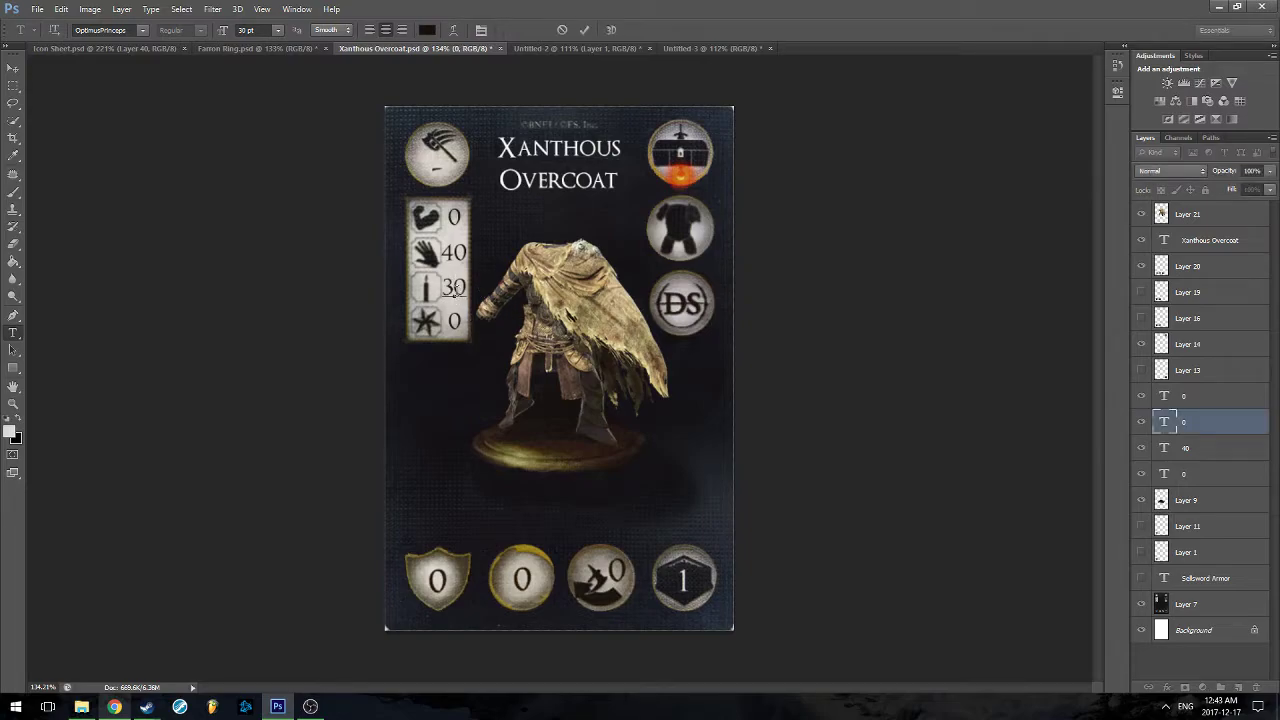
{"action": "left_click", "coordinate": [13, 68]}
Set the star stat to 24 and correct the dagger stat to 33
{"action": "left_click", "coordinate": [13, 333]}
{"action": "double_click", "coordinate": [460, 320]}
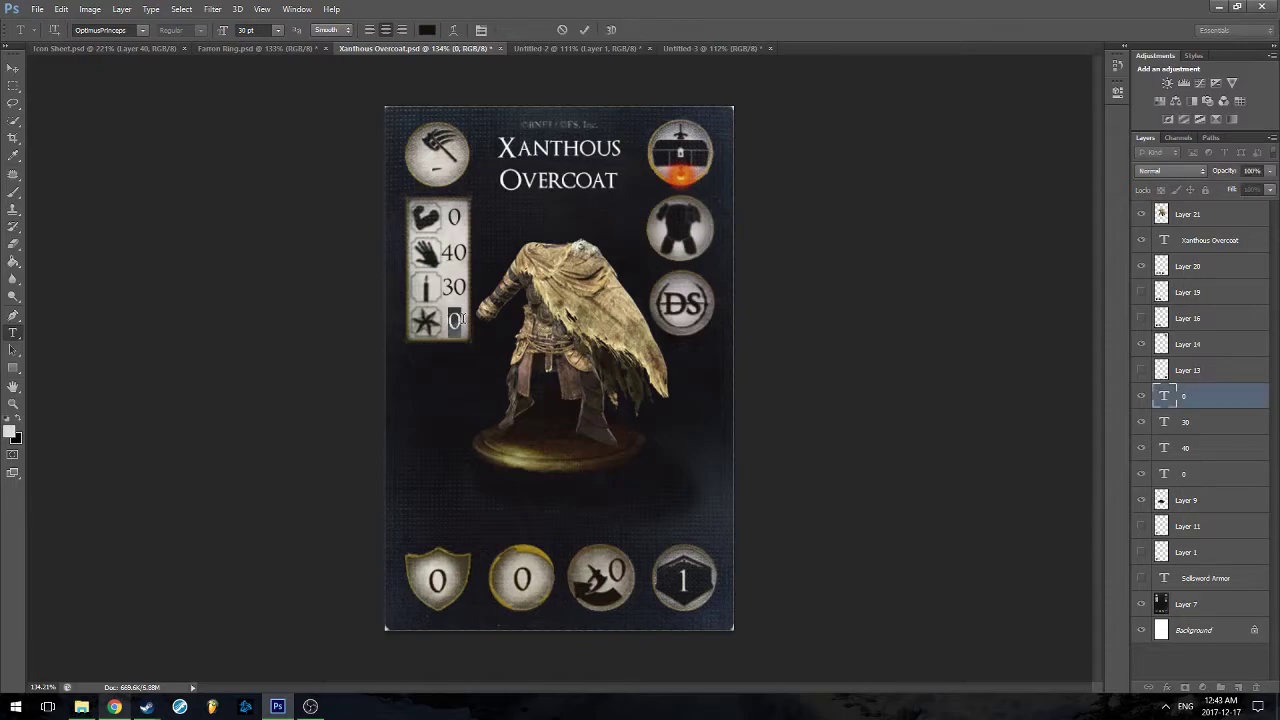
{"action": "type", "text": "24"}
{"action": "left_click", "coordinate": [13, 68]}
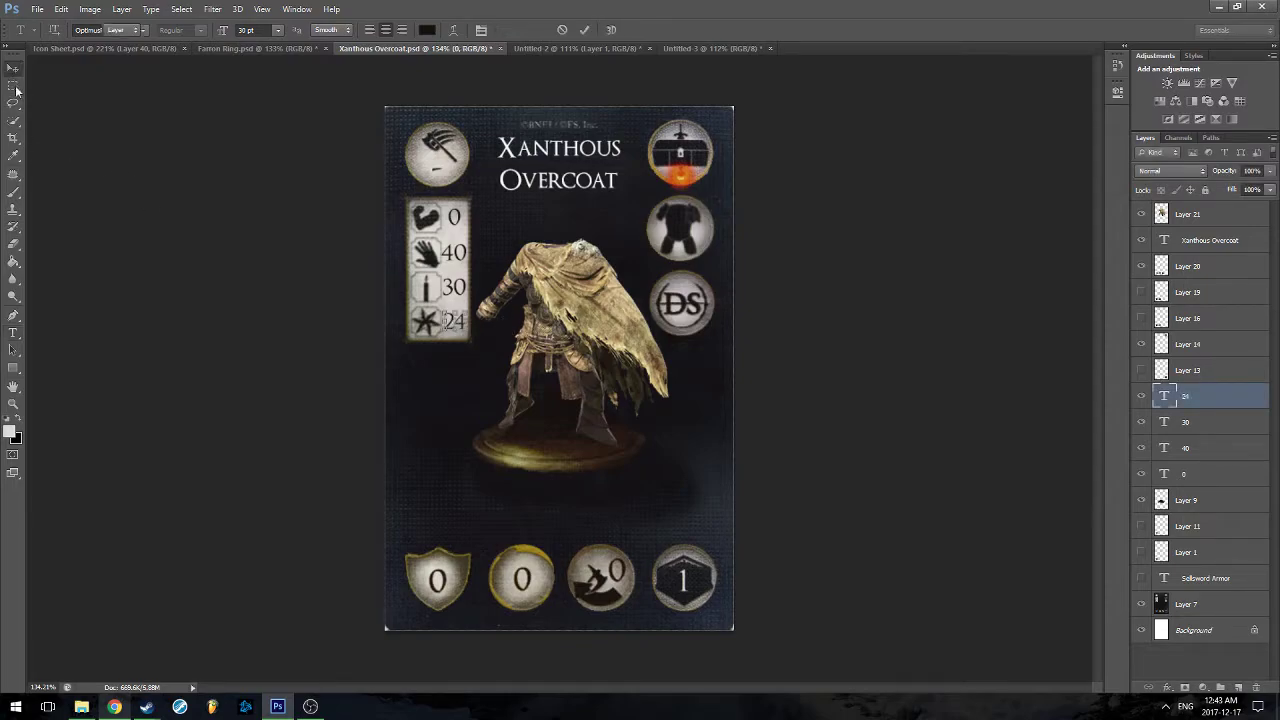
{"action": "left_click", "coordinate": [13, 333]}
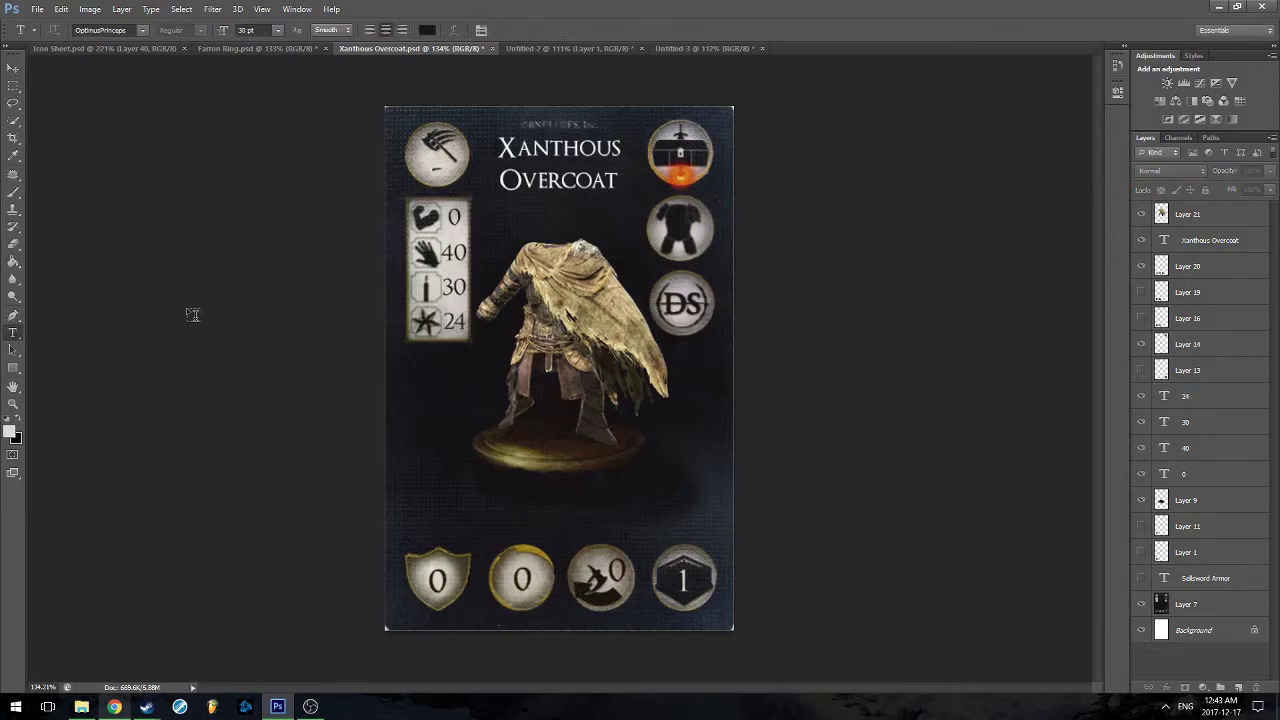
{"action": "double_click", "coordinate": [455, 287]}
{"action": "type", "text": "33"}
{"action": "left_click", "coordinate": [13, 68]}
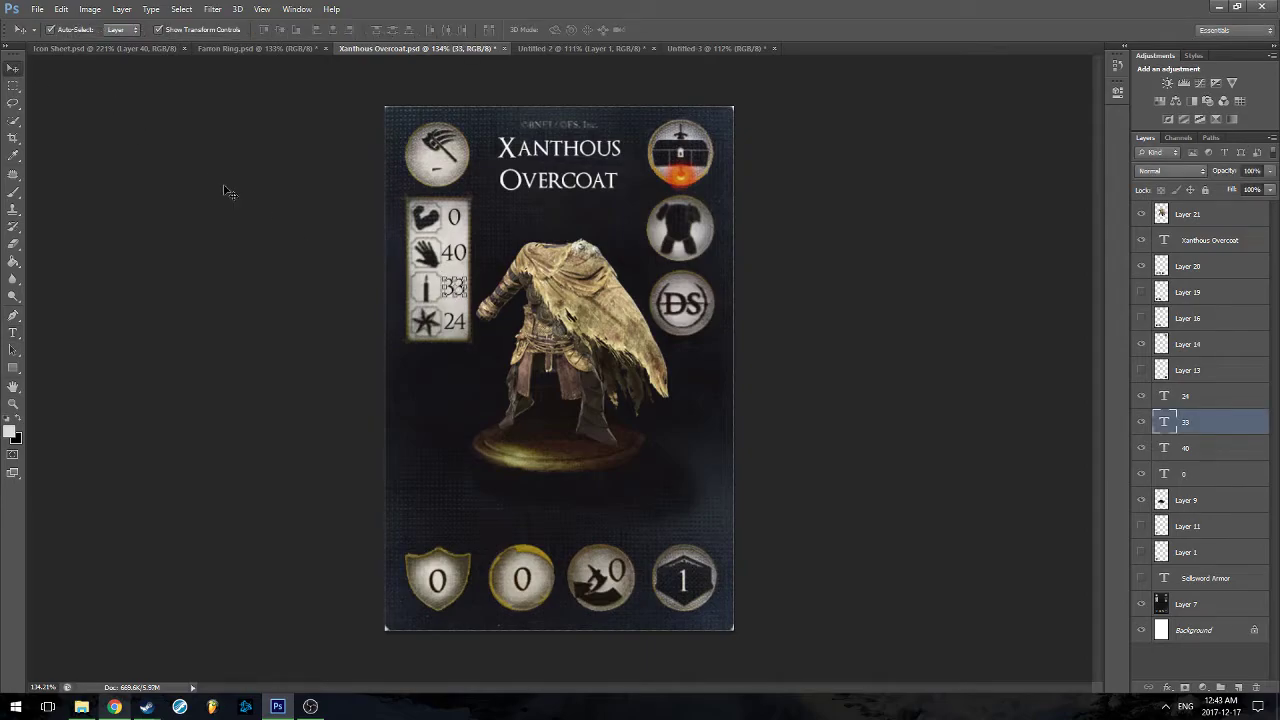
{"action": "left_click", "coordinate": [352, 254]}
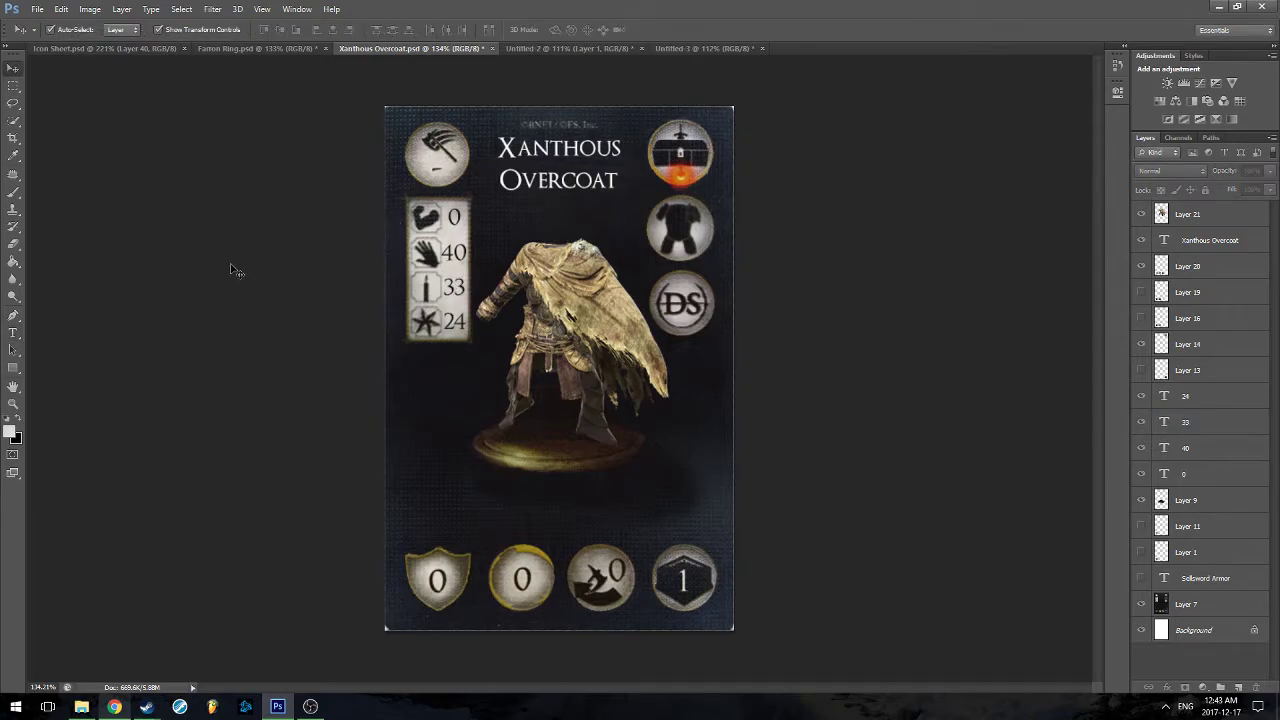
Marquee-select the unnumbered figure circle icon on the Icon Sheet
{"action": "left_click", "coordinate": [658, 44]}
{"action": "left_click", "coordinate": [584, 49]}
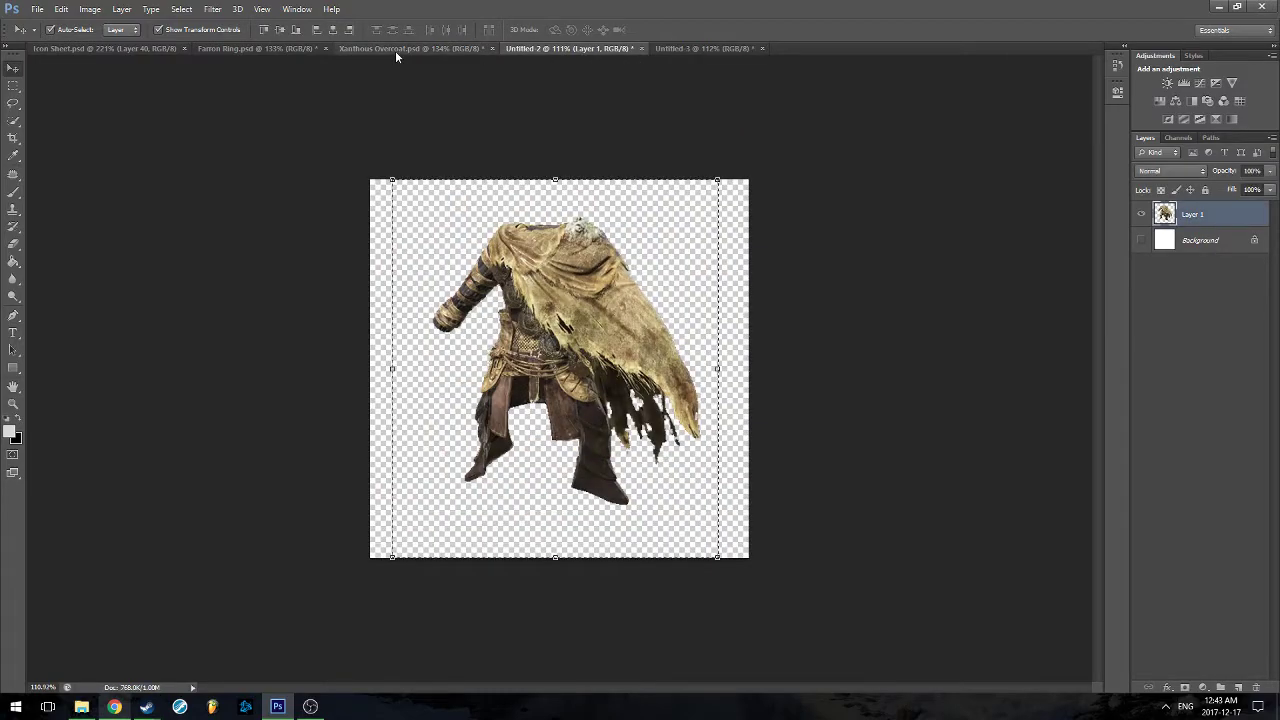
{"action": "left_click", "coordinate": [395, 50]}
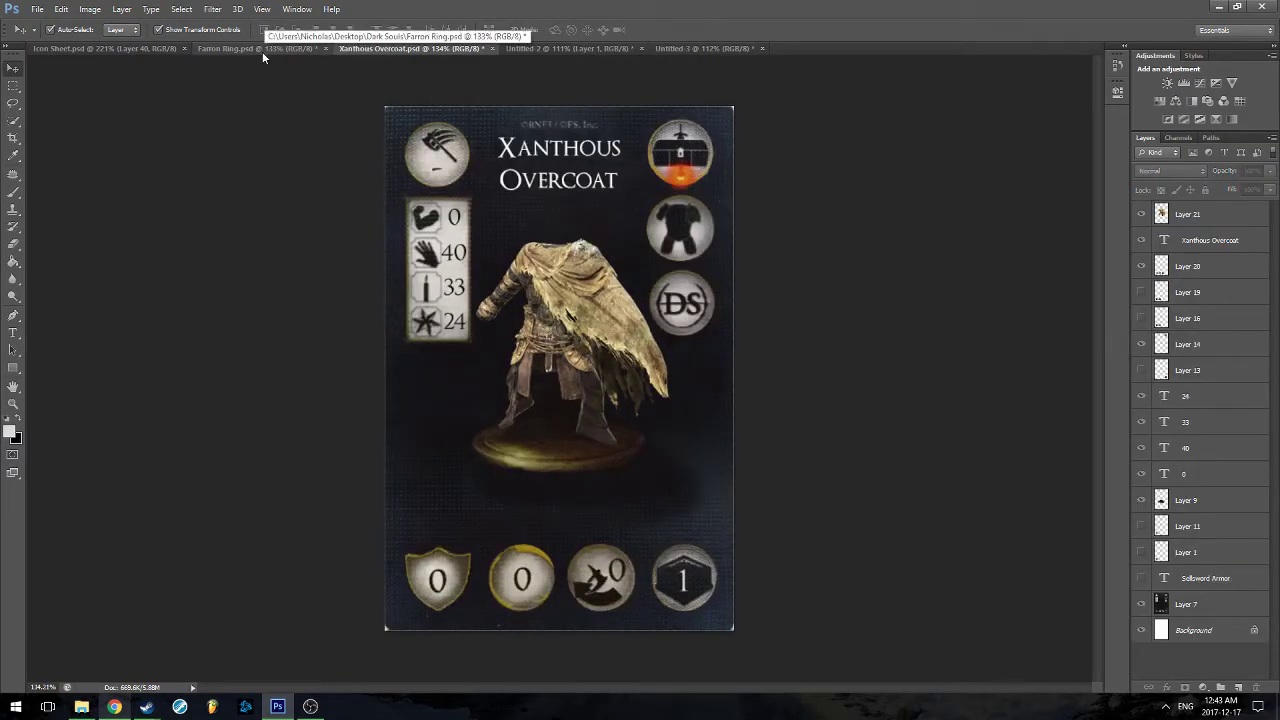
{"action": "left_click", "coordinate": [127, 48]}
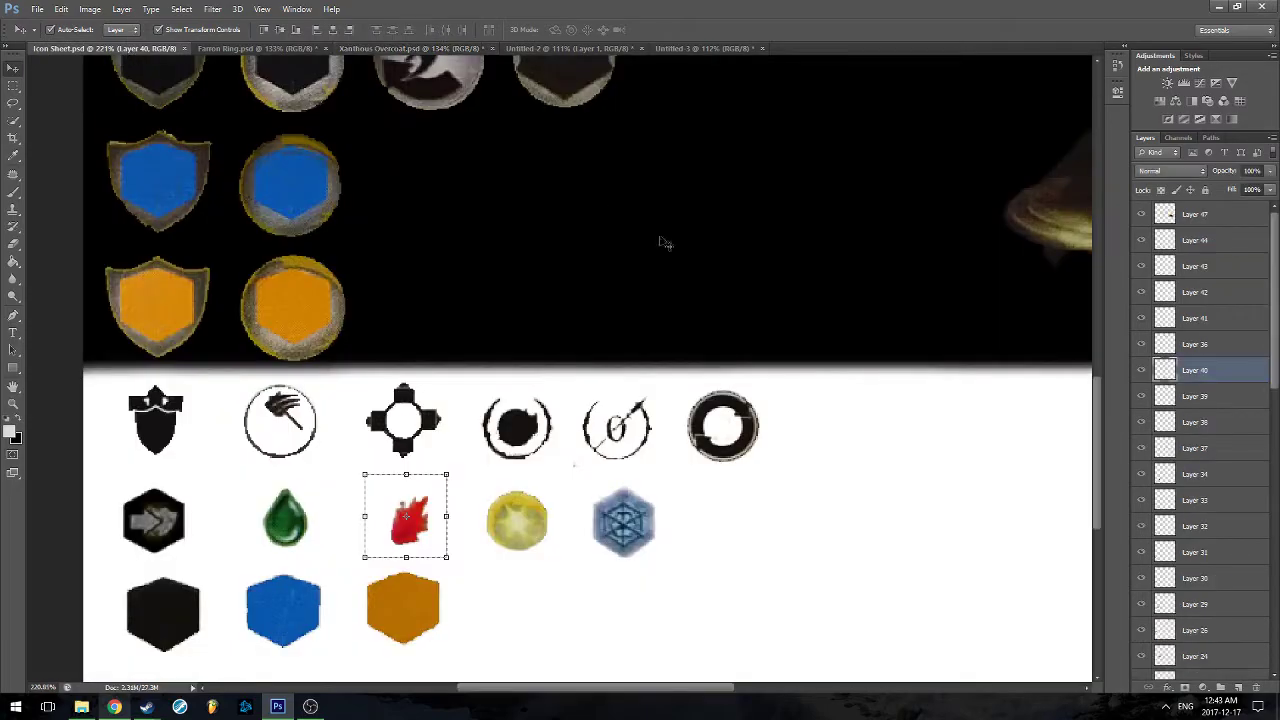
{"action": "left_click", "coordinate": [862, 476]}
{"action": "scroll", "coordinate": [792, 434], "scroll_direction": "down", "scroll_amount": 3}
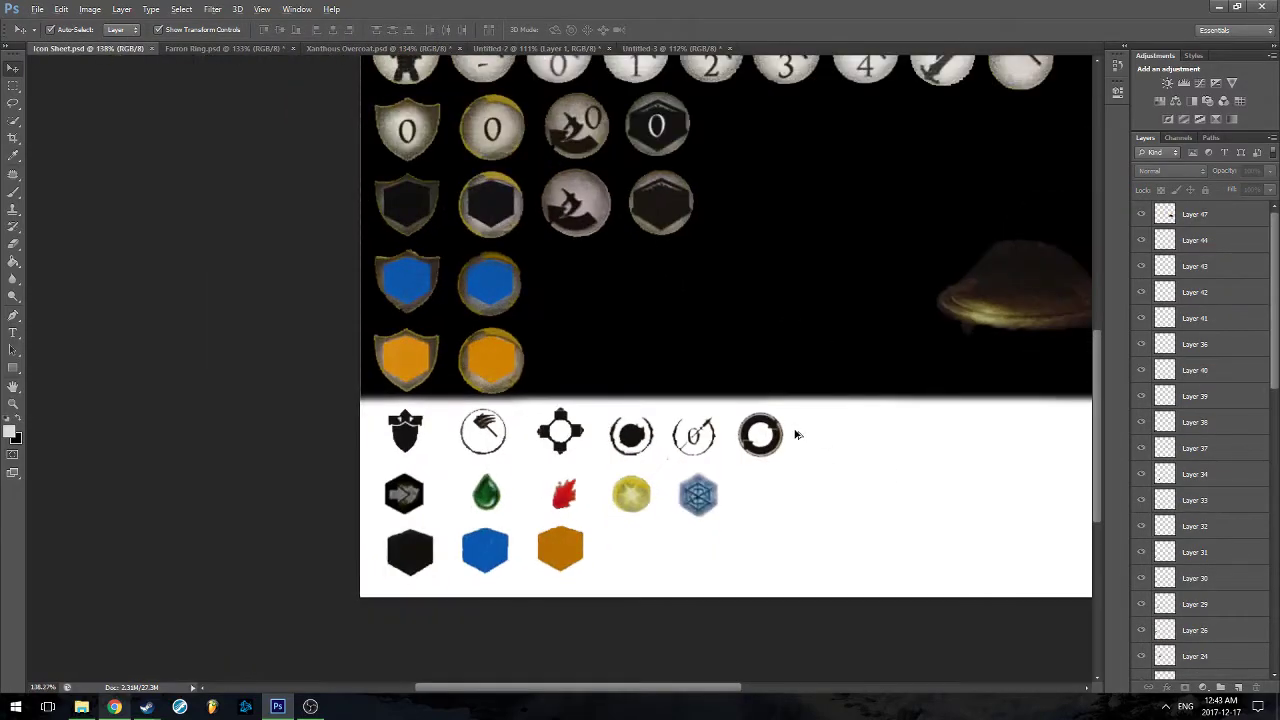
{"action": "scroll", "coordinate": [608, 337], "scroll_direction": "up", "scroll_amount": 1}
{"action": "left_click", "coordinate": [590, 262]}
{"action": "scroll", "coordinate": [643, 300], "scroll_direction": "up", "scroll_amount": 3}
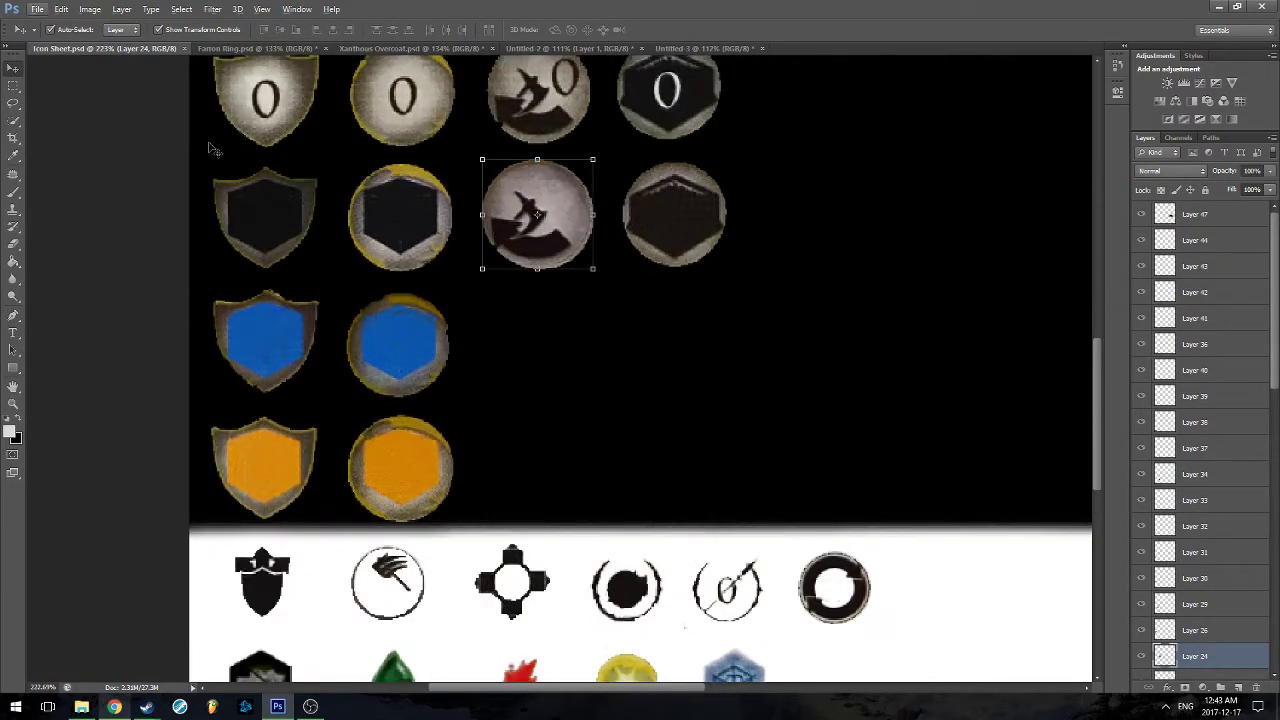
{"action": "left_click", "coordinate": [13, 87]}
{"action": "left_click_drag", "start_coordinate": [475, 148], "coordinate": [603, 279]}
Paste the figure icon onto the Xanthous Overcoat card over the third bottom token
{"action": "left_click", "coordinate": [424, 50]}
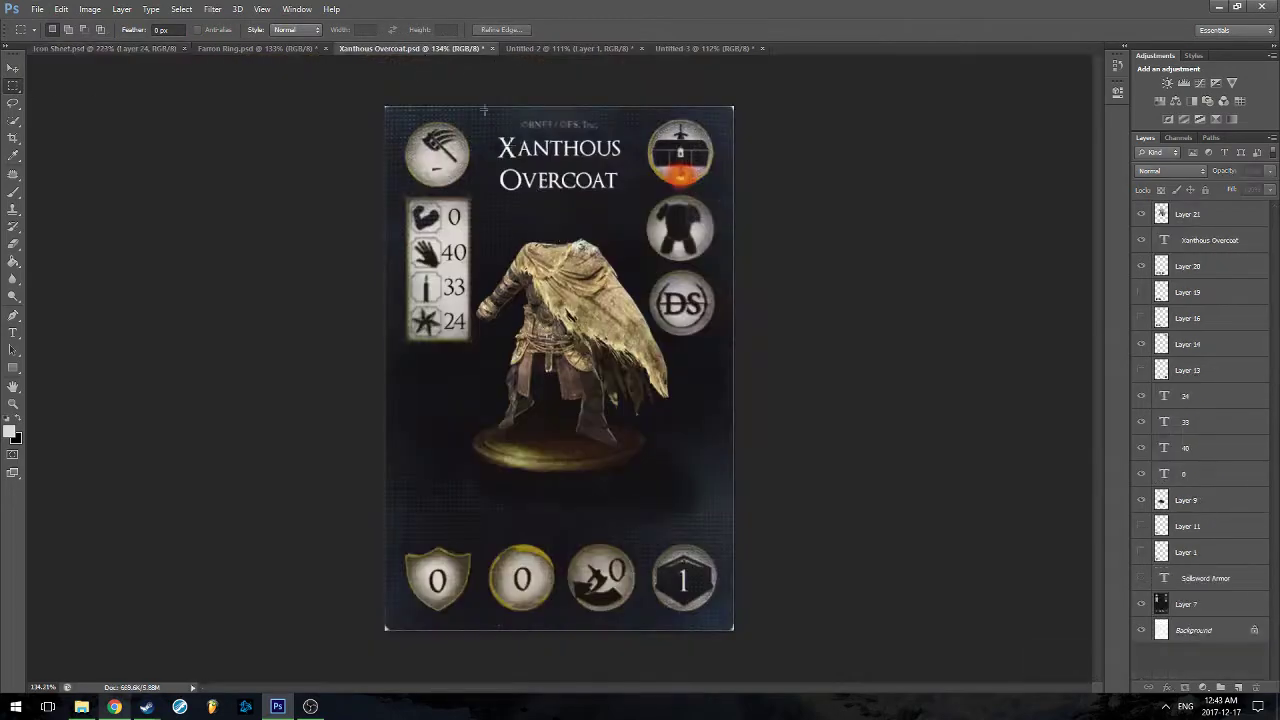
{"action": "key", "text": "ctrl+v"}
{"action": "left_click", "coordinate": [14, 69]}
{"action": "scroll", "coordinate": [590, 401], "scroll_direction": "up", "scroll_amount": 2}
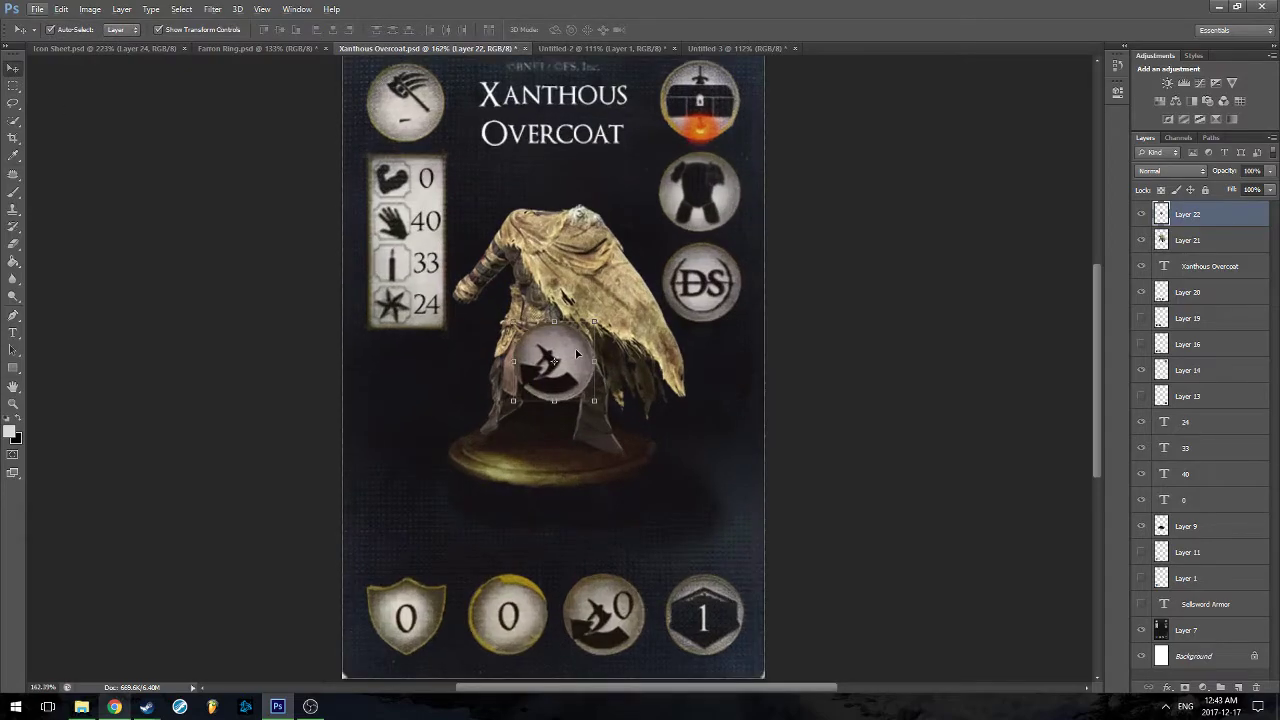
{"action": "left_click_drag", "start_coordinate": [575, 359], "coordinate": [626, 612]}
{"action": "left_click", "coordinate": [780, 587]}
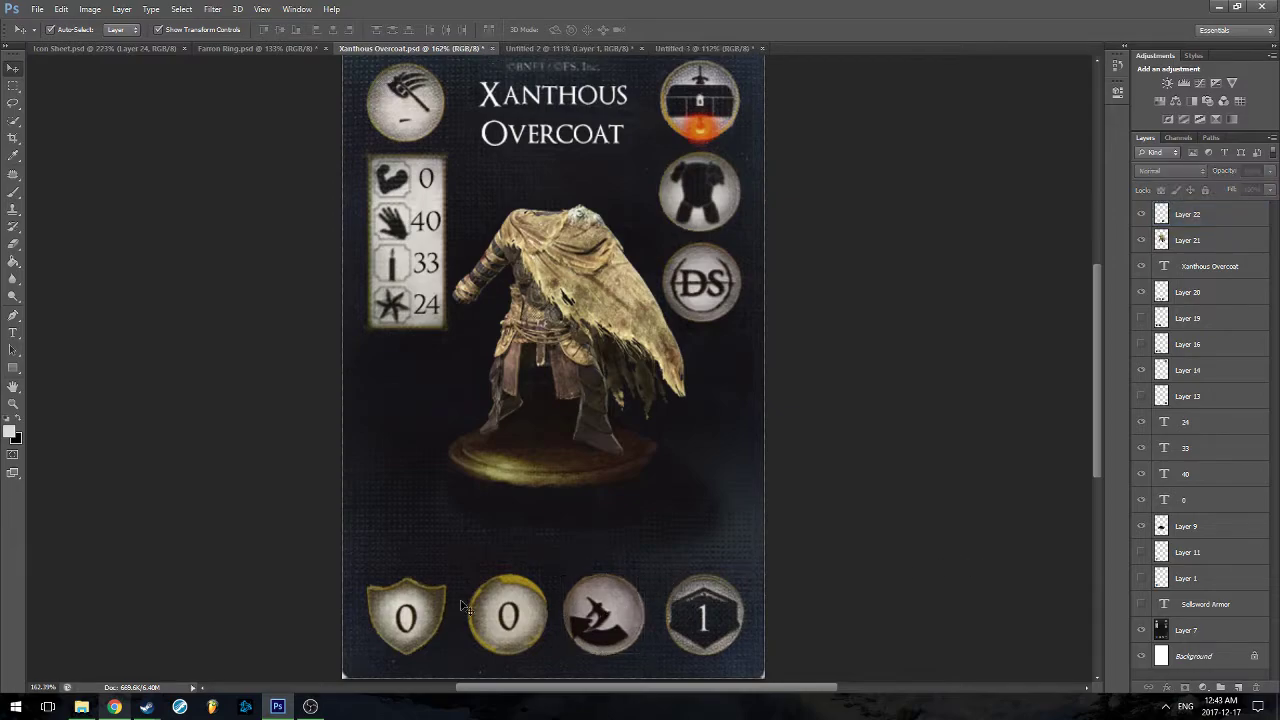
{"action": "scroll", "coordinate": [745, 628], "scroll_direction": "up", "scroll_amount": 2}
{"action": "scroll", "coordinate": [196, 541], "scroll_direction": "down", "scroll_amount": 1}
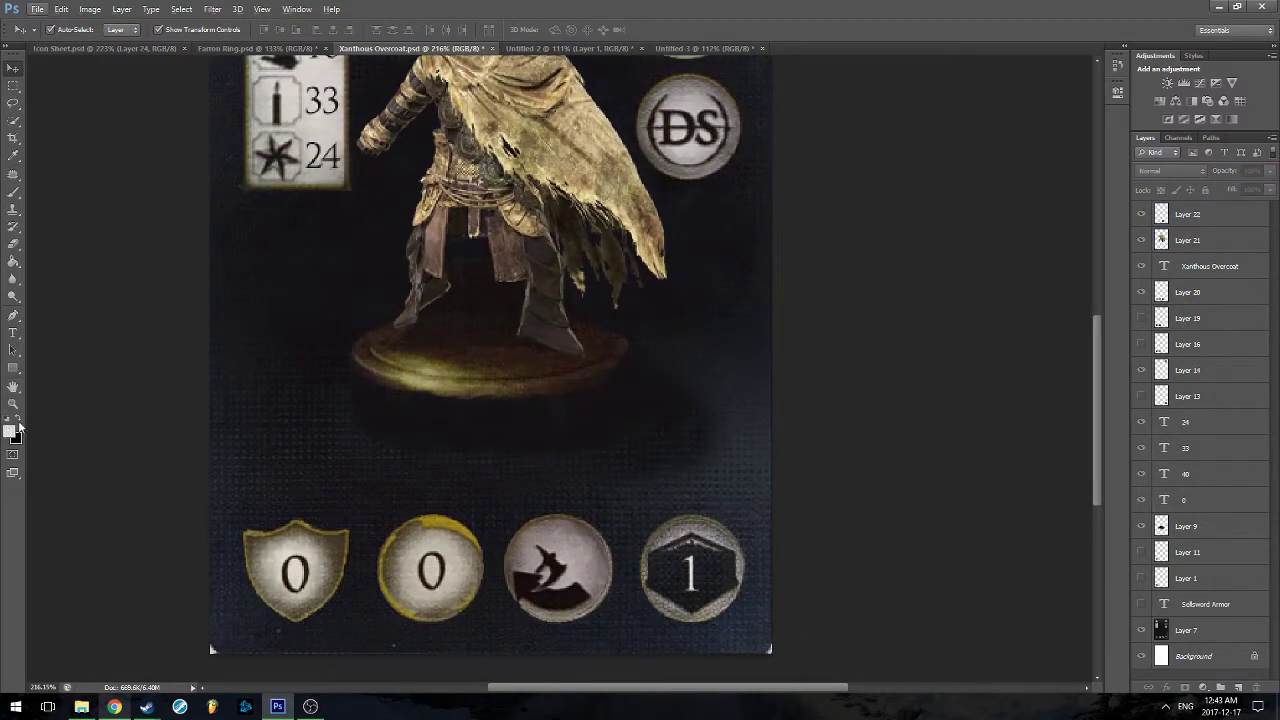
Label the third token with a black 36 pt '3'
{"action": "left_click", "coordinate": [17, 419]}
{"action": "left_click", "coordinate": [13, 314]}
{"action": "left_click", "coordinate": [13, 332]}
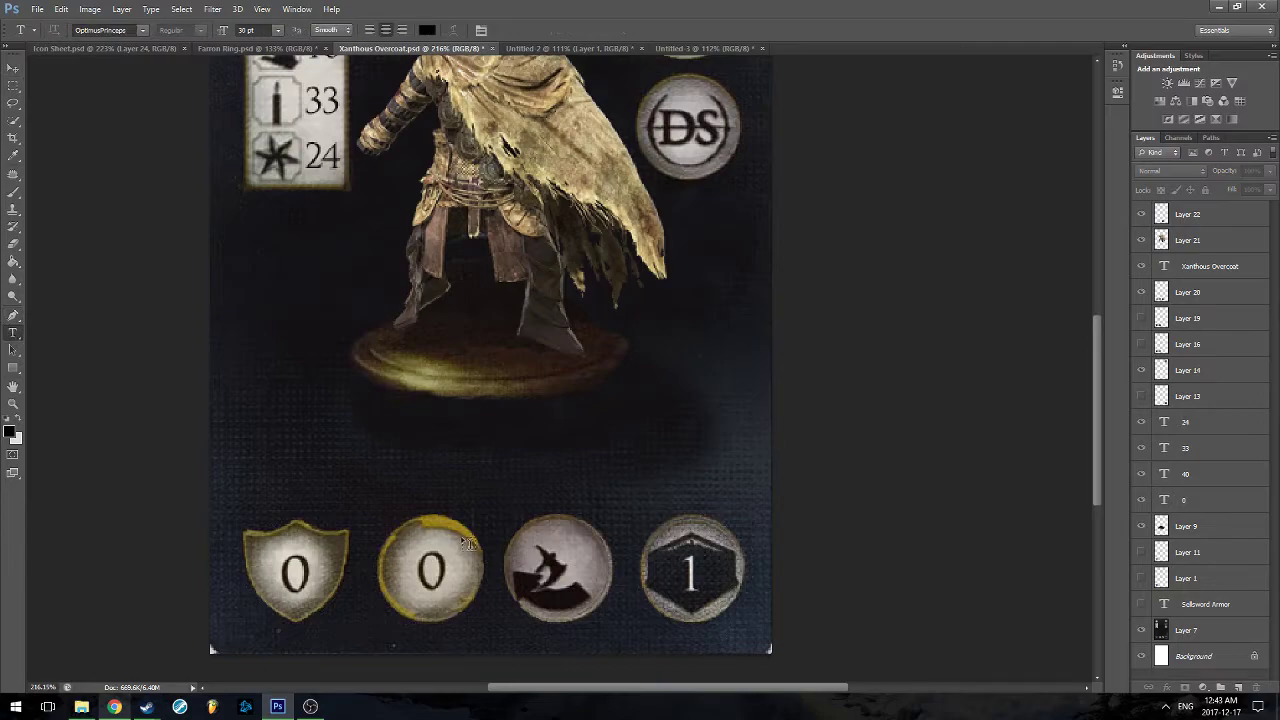
{"action": "left_click", "coordinate": [577, 553]}
{"action": "type", "text": "3"}
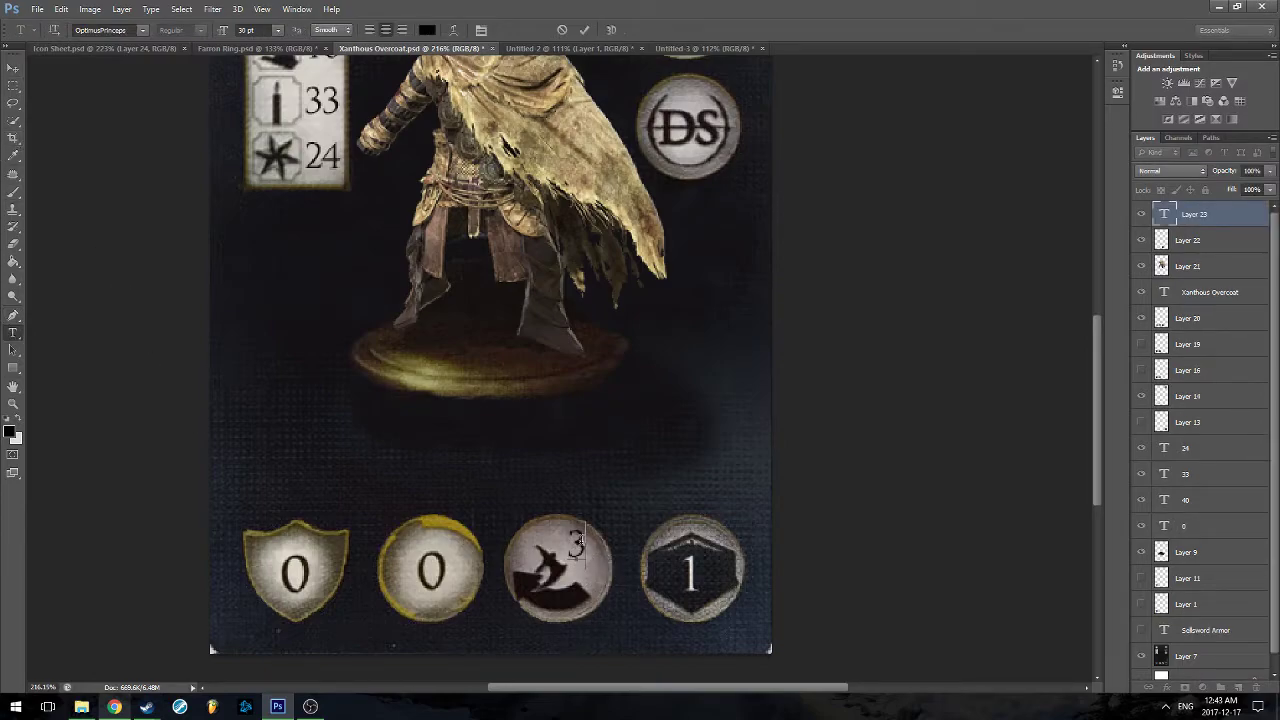
{"action": "key", "text": "ctrl+a"}
{"action": "left_click", "coordinate": [278, 31]}
{"action": "left_click", "coordinate": [275, 205]}
{"action": "left_click", "coordinate": [13, 67]}
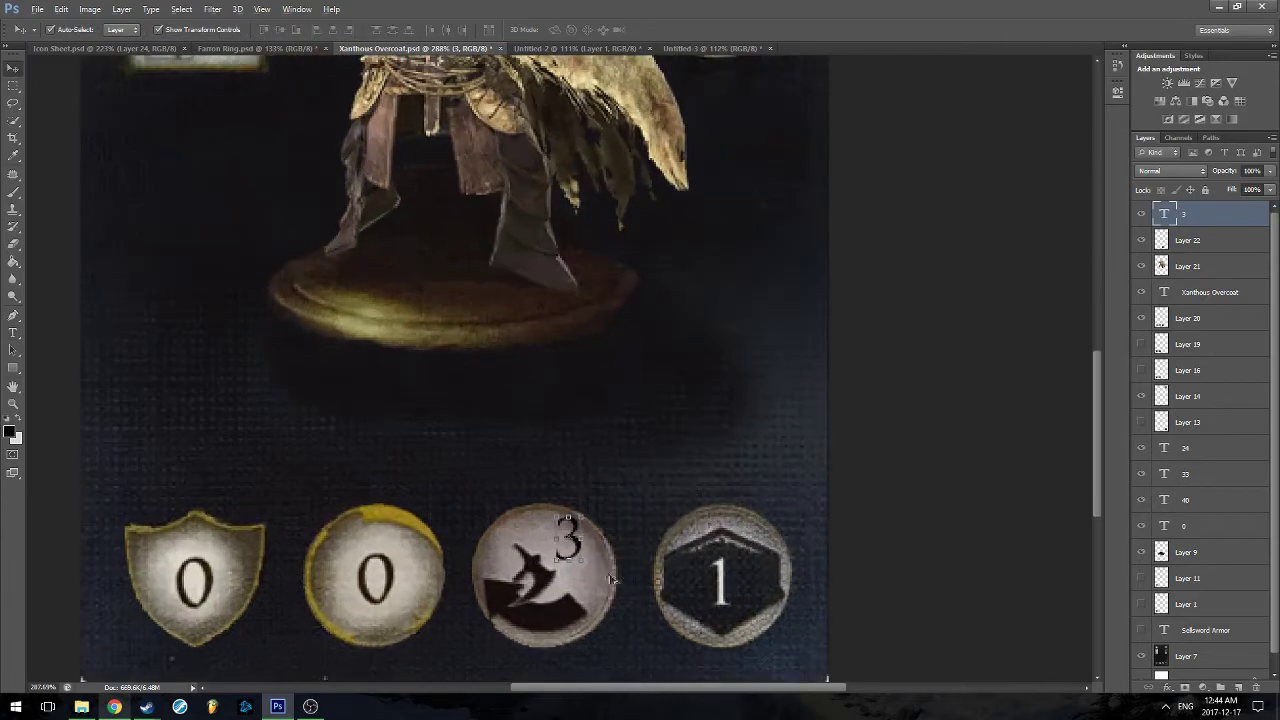
Inspect the new '3' label on the third bottom token
{"action": "scroll", "coordinate": [599, 546], "scroll_direction": "up", "scroll_amount": 2}
{"action": "left_click", "coordinate": [983, 514]}
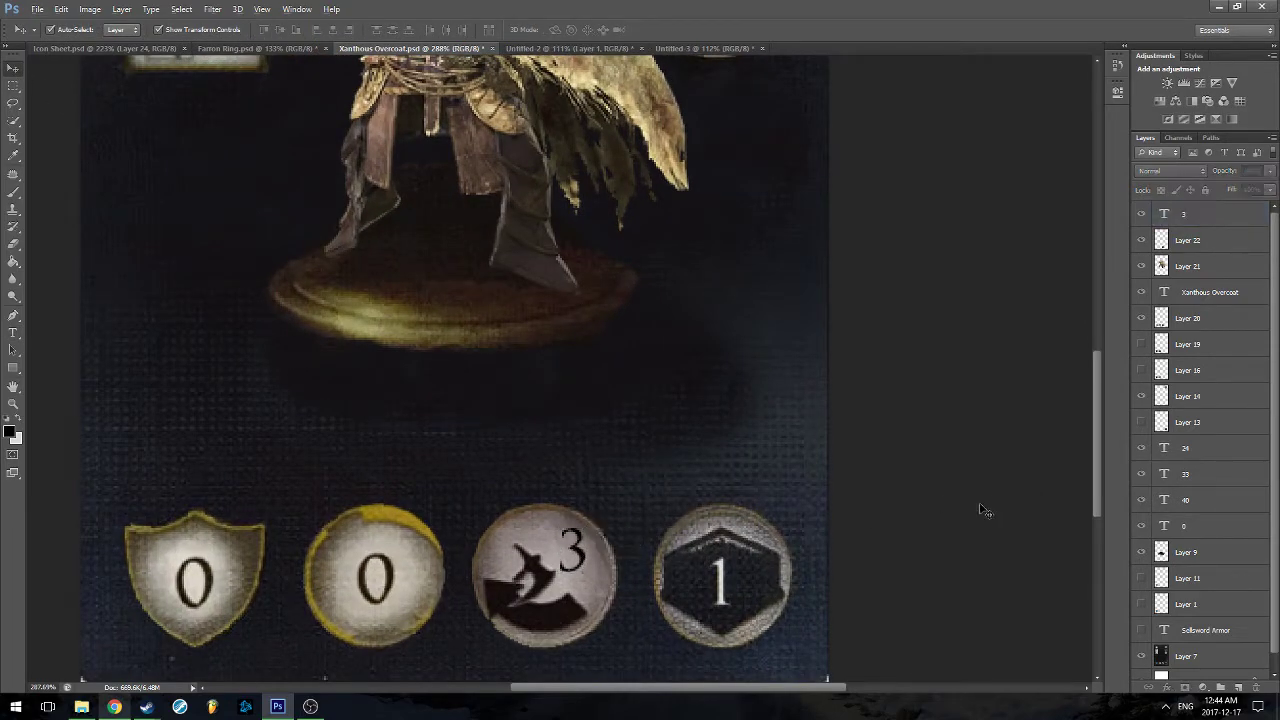
{"action": "scroll", "coordinate": [960, 525], "scroll_direction": "down", "scroll_amount": 5}
{"action": "scroll", "coordinate": [614, 551], "scroll_direction": "up", "scroll_amount": 4}
{"action": "scroll", "coordinate": [641, 593], "scroll_direction": "up", "scroll_amount": 2}
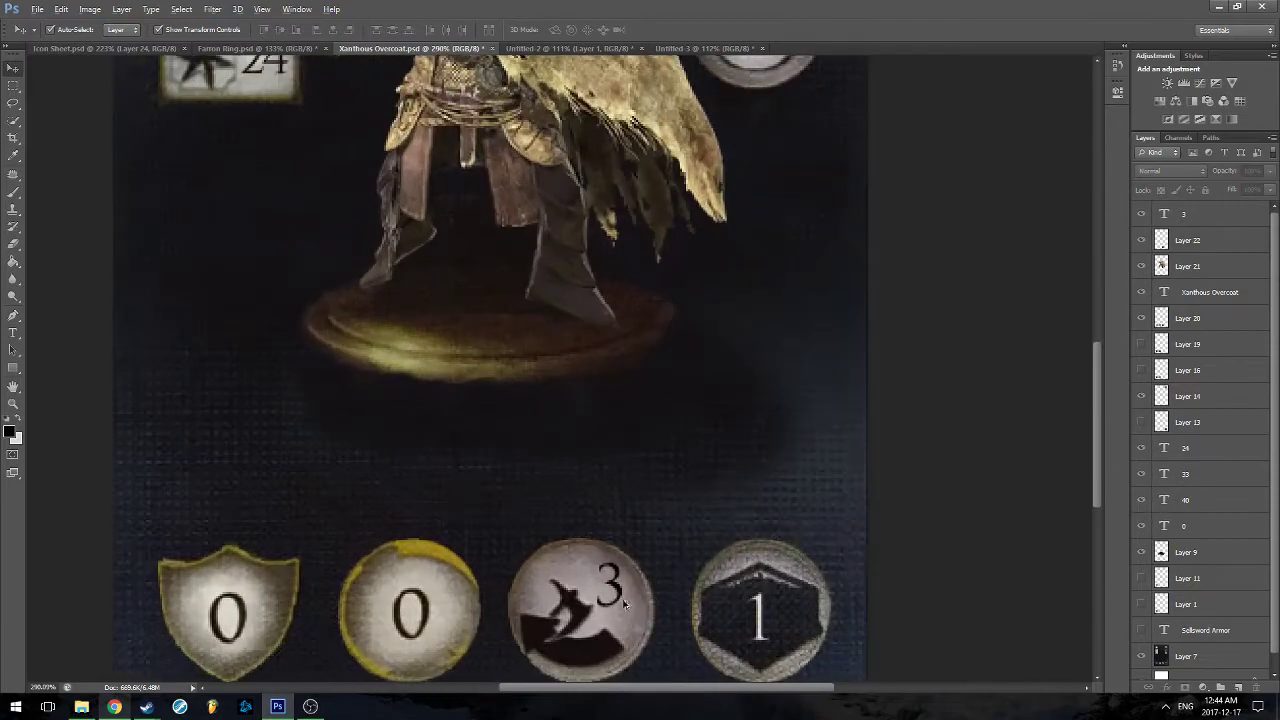
{"action": "left_click", "coordinate": [612, 590]}
{"action": "left_click", "coordinate": [1027, 485]}
{"action": "scroll", "coordinate": [1003, 497], "scroll_direction": "down", "scroll_amount": 2}
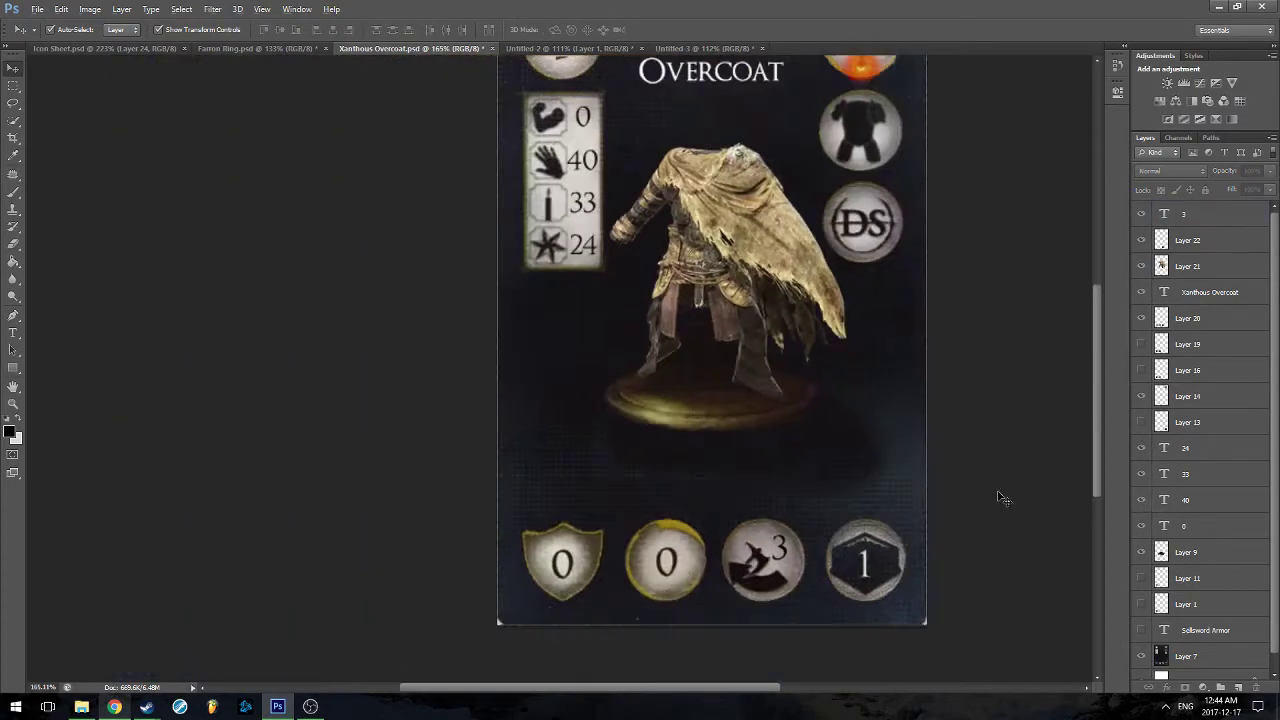
{"action": "scroll", "coordinate": [1027, 492], "scroll_direction": "up", "scroll_amount": 1}
{"action": "scroll", "coordinate": [1027, 492], "scroll_direction": "right", "scroll_amount": 1}
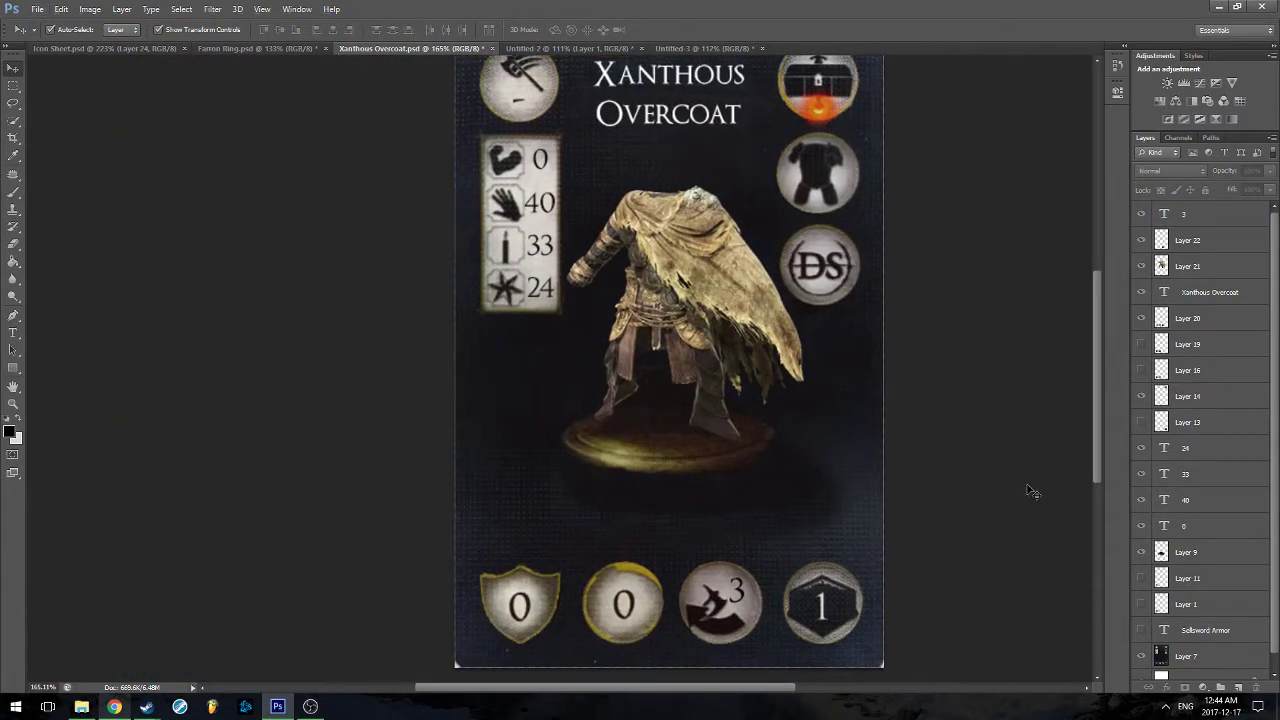
{"action": "scroll", "coordinate": [1027, 492], "scroll_direction": "down", "scroll_amount": 1}
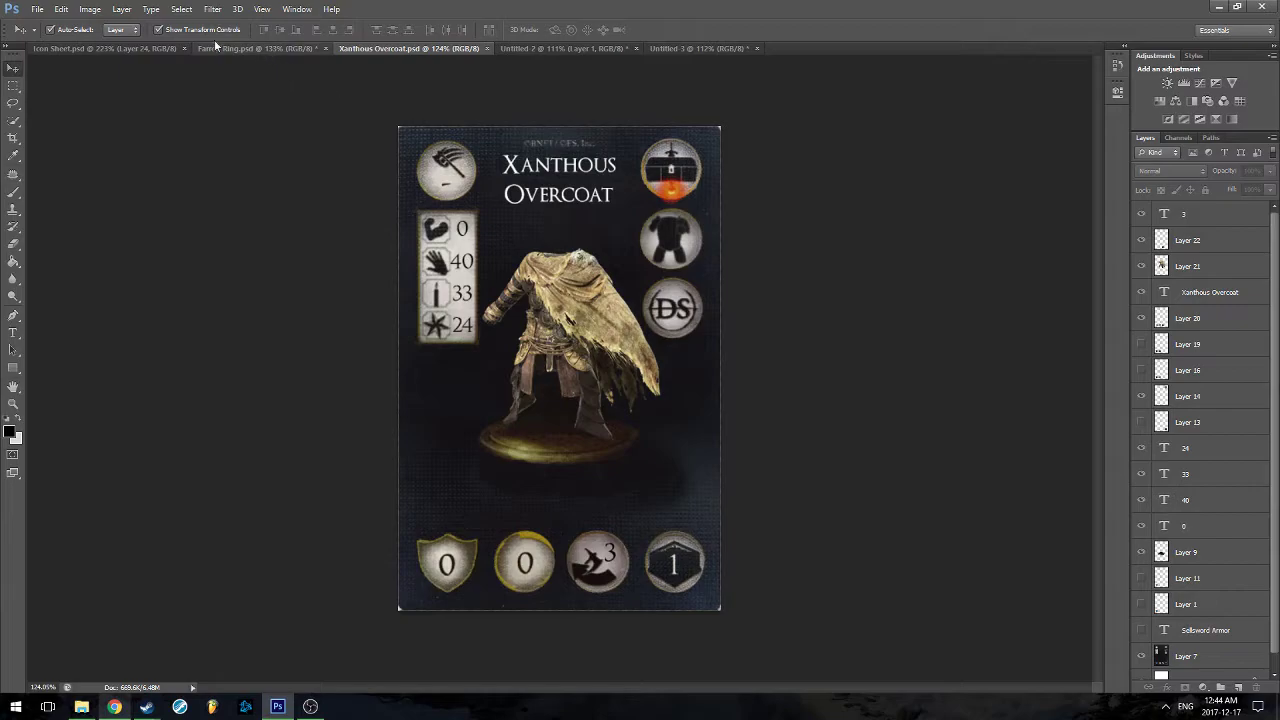
Marquee-select the dark hexagon icon on the Icon Sheet
{"action": "left_click", "coordinate": [90, 48]}
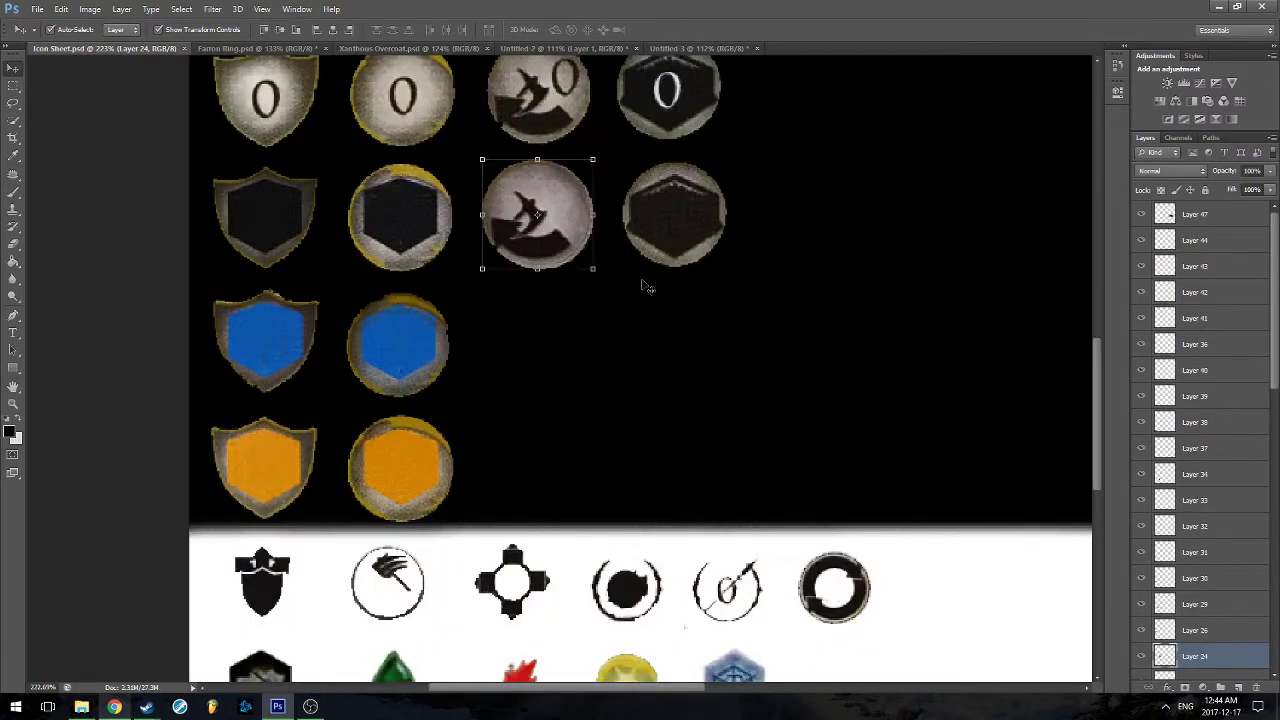
{"action": "left_click", "coordinate": [686, 228]}
{"action": "left_click", "coordinate": [13, 86]}
{"action": "left_click_drag", "start_coordinate": [613, 147], "coordinate": [749, 276]}
Paste the dark hexagon onto the Xanthous Overcoat card over the bottom-right token
{"action": "left_click", "coordinate": [410, 48]}
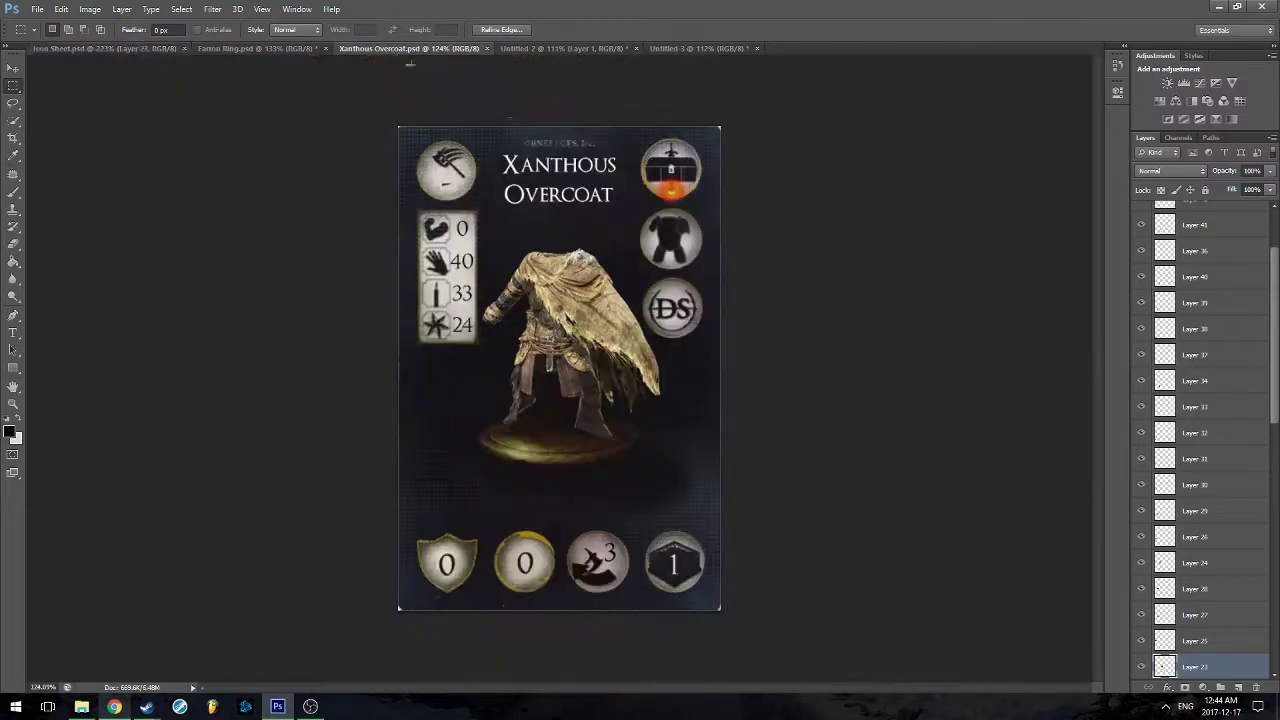
{"action": "key", "text": "ctrl+v"}
{"action": "left_click", "coordinate": [12, 70]}
{"action": "key", "text": "ctrl+plus"}
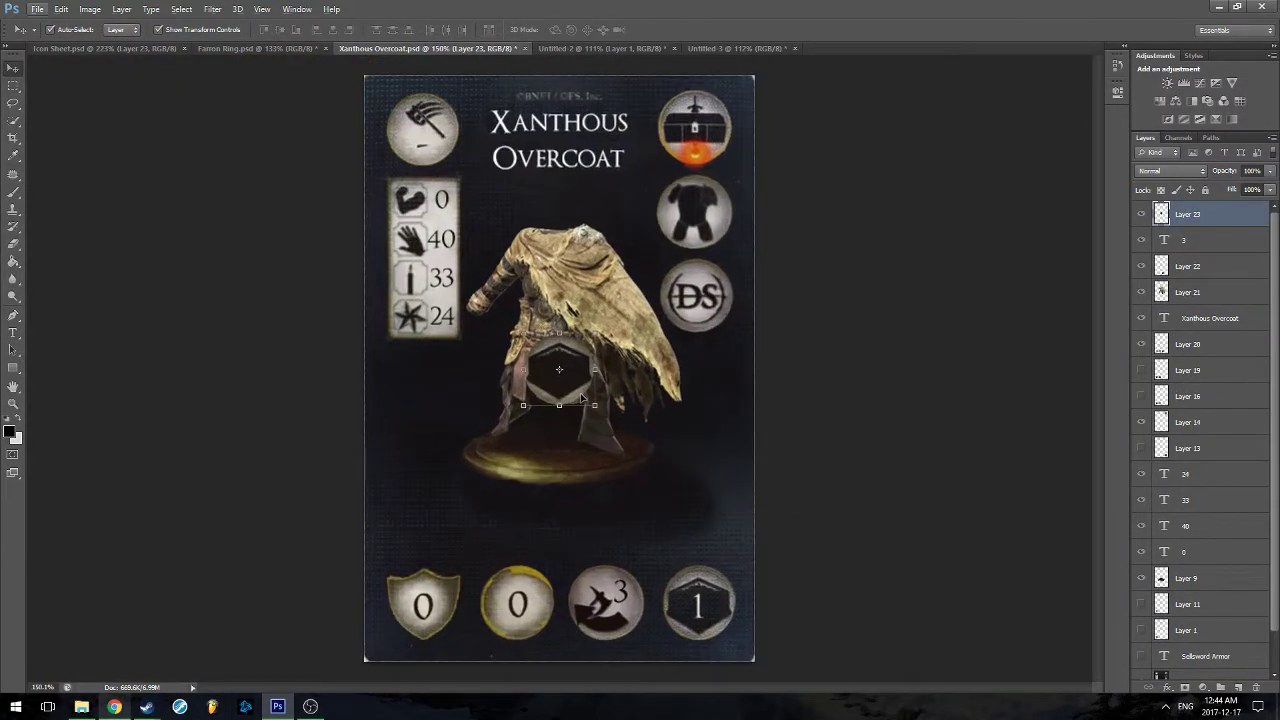
{"action": "left_click_drag", "start_coordinate": [592, 412], "coordinate": [722, 628]}
{"action": "left_click", "coordinate": [876, 563]}
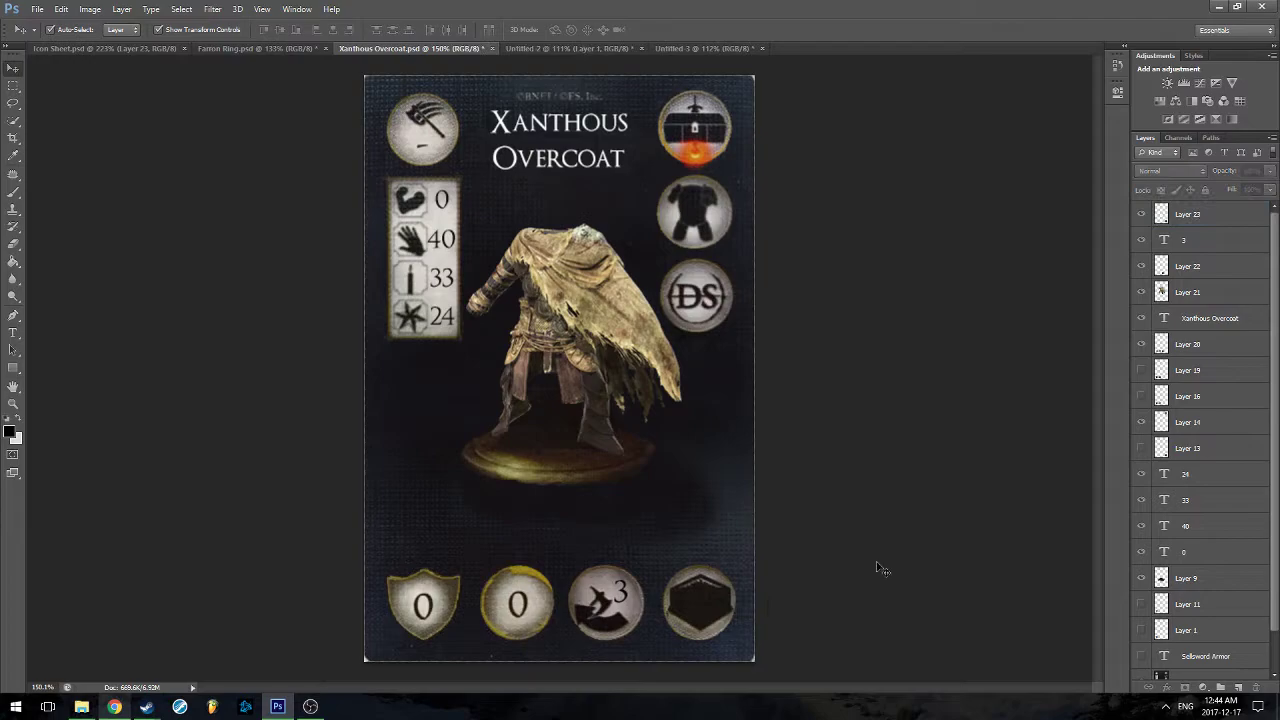
{"action": "scroll", "coordinate": [857, 566], "scroll_direction": "up", "scroll_amount": 2}
Add a white '2' centred in the hexagon
{"action": "left_click", "coordinate": [19, 419]}
{"action": "left_click", "coordinate": [13, 332]}
{"action": "left_click", "coordinate": [651, 591]}
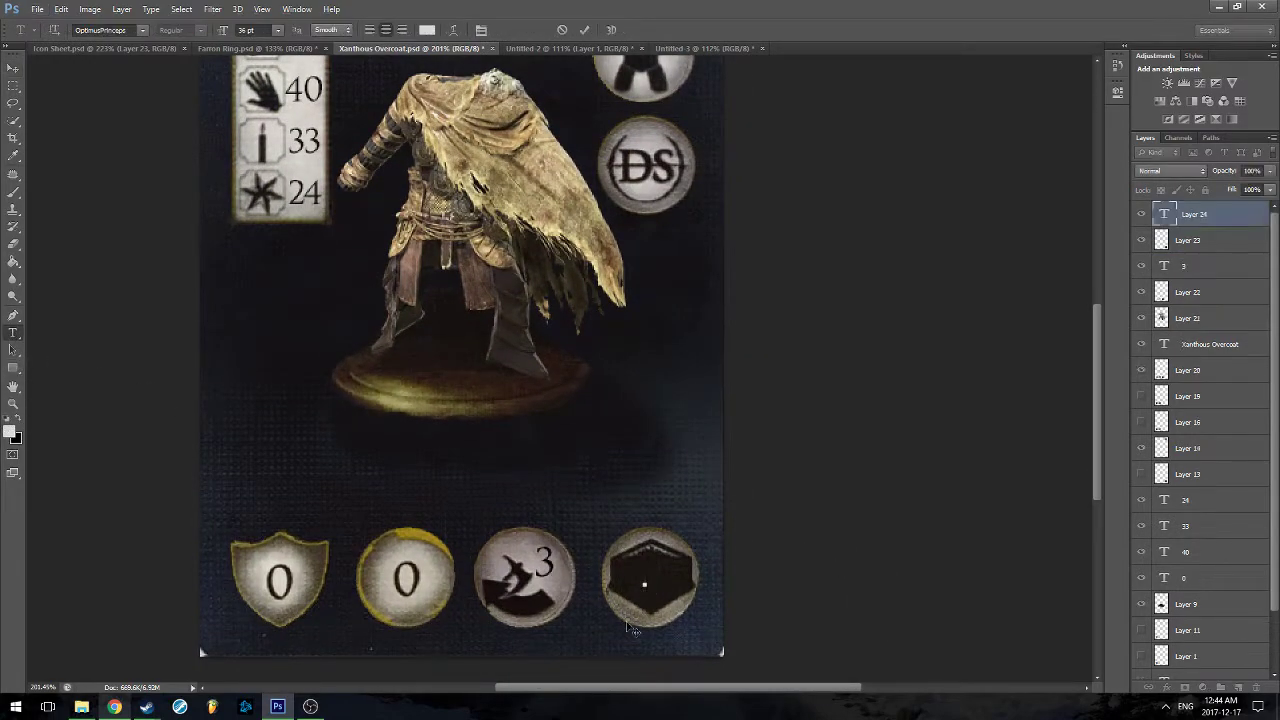
{"action": "type", "text": "2"}
{"action": "left_click", "coordinate": [12, 68]}
{"action": "scroll", "coordinate": [617, 502], "scroll_direction": "up", "scroll_amount": 3}
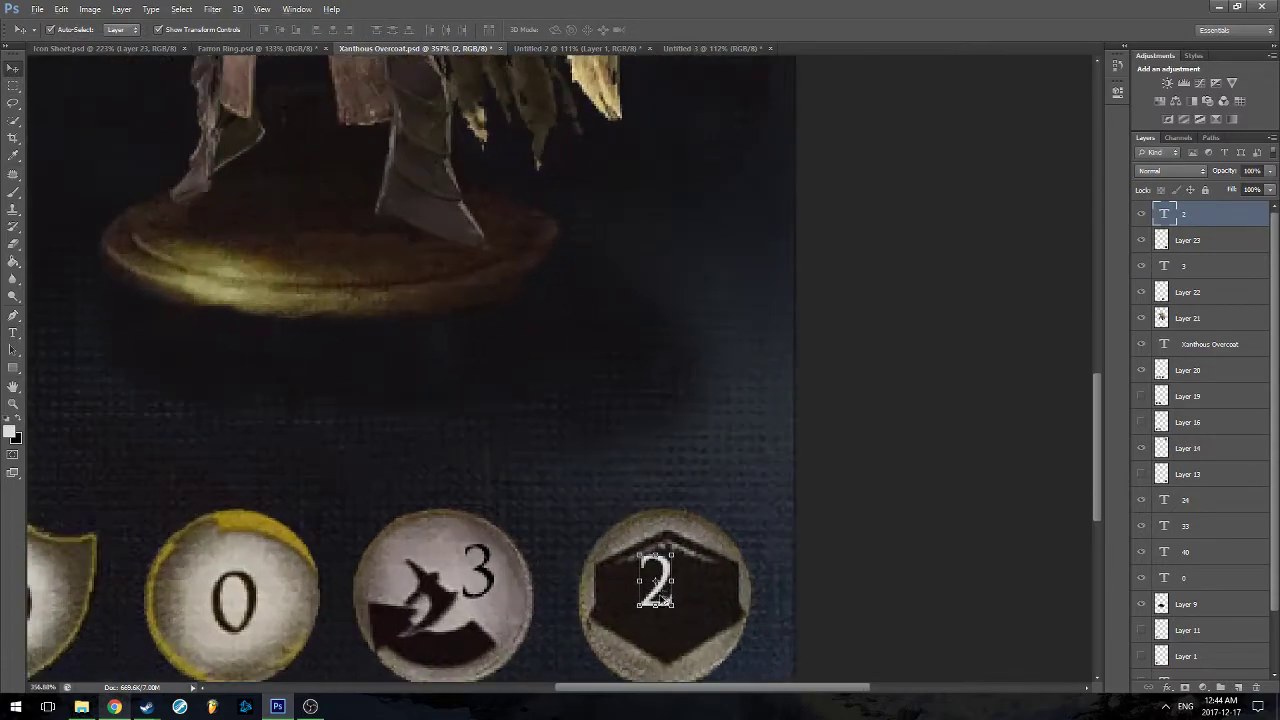
{"action": "left_click_drag", "start_coordinate": [669, 578], "coordinate": [677, 590]}
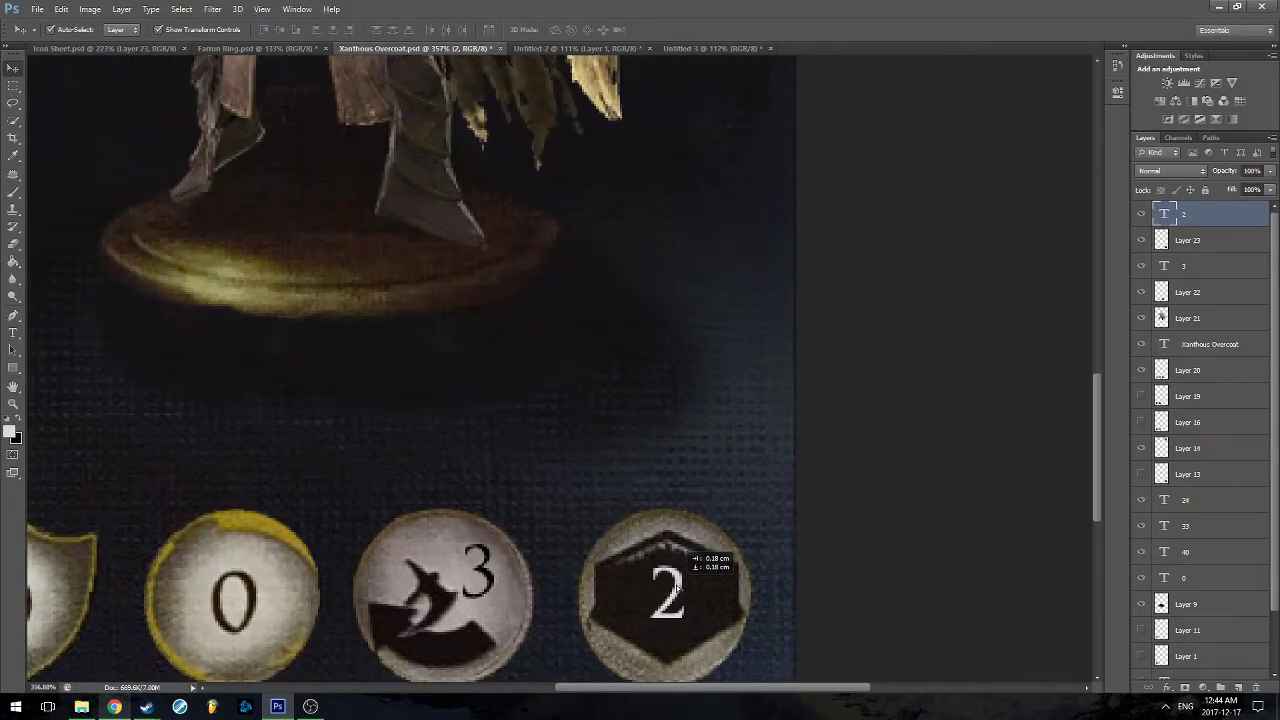
{"action": "left_click", "coordinate": [903, 518]}
{"action": "scroll", "coordinate": [880, 400], "scroll_direction": "down", "scroll_amount": 5}
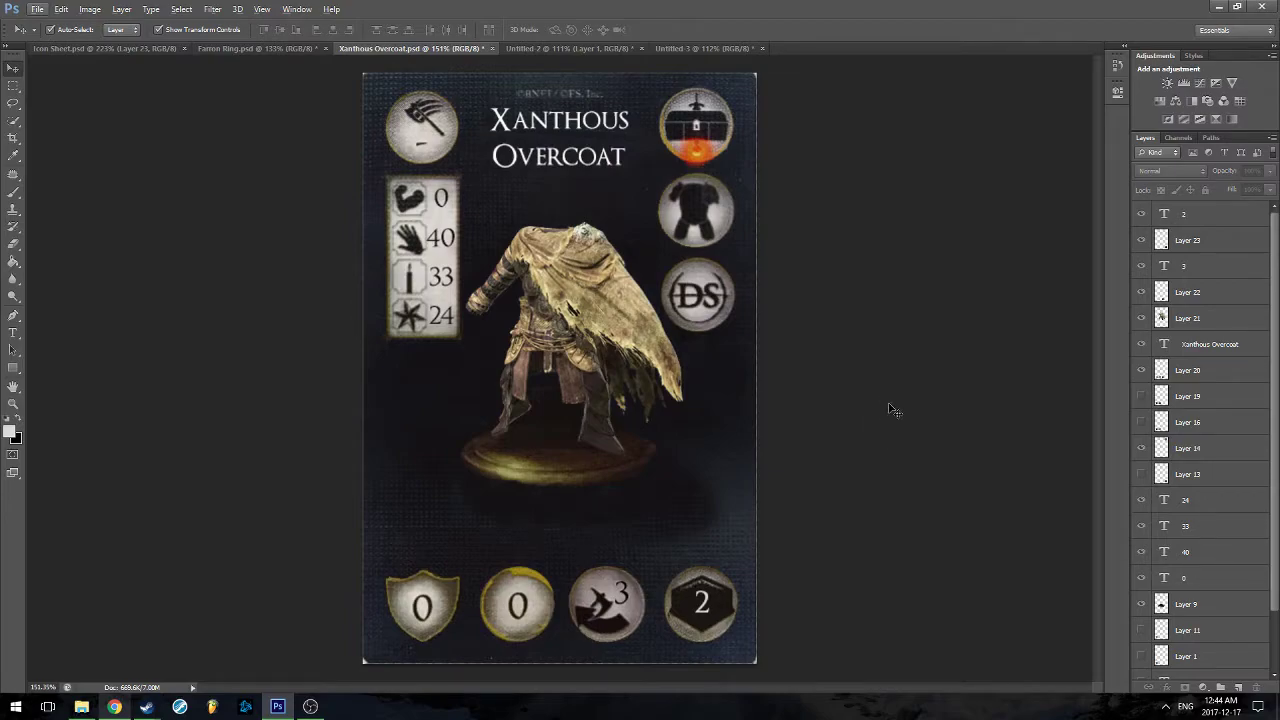
{"action": "key", "text": "alt"}
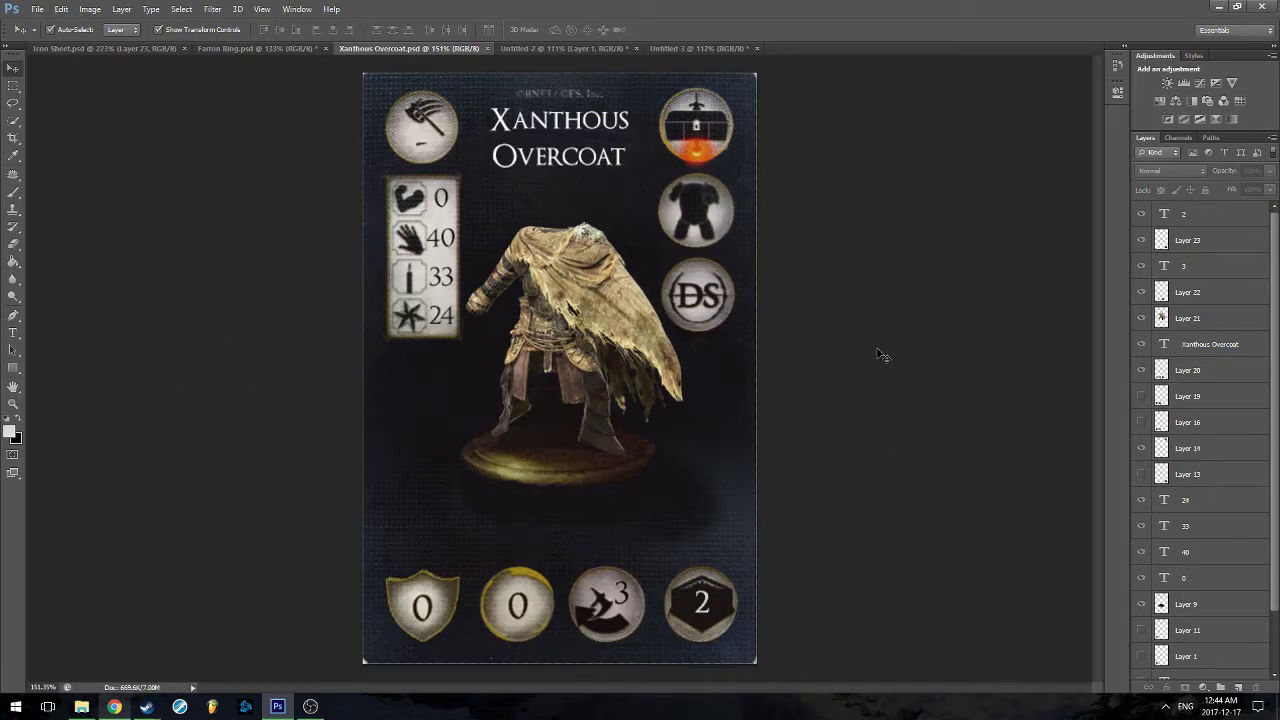
{"action": "scroll", "coordinate": [820, 300], "scroll_direction": "down", "scroll_amount": 2}
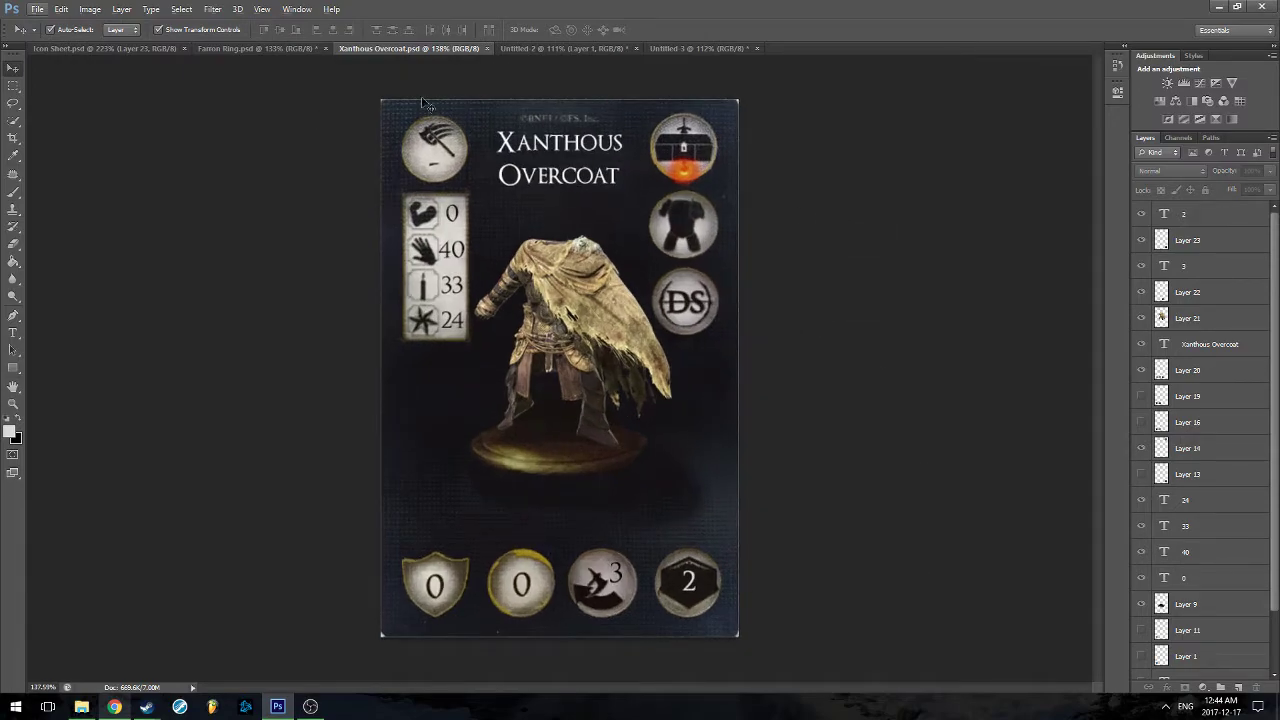
Close the untitled overcoat image without saving and zoom in on the ring image
{"action": "left_click", "coordinate": [486, 48]}
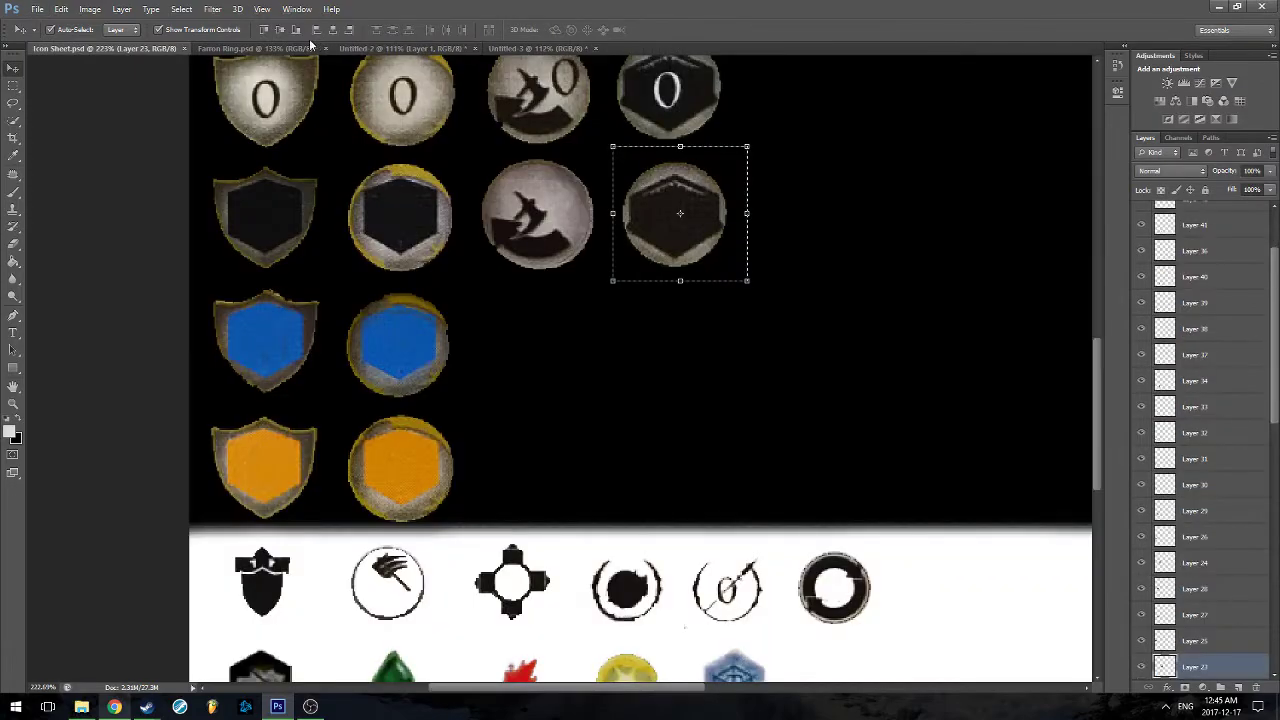
{"action": "left_click", "coordinate": [246, 48]}
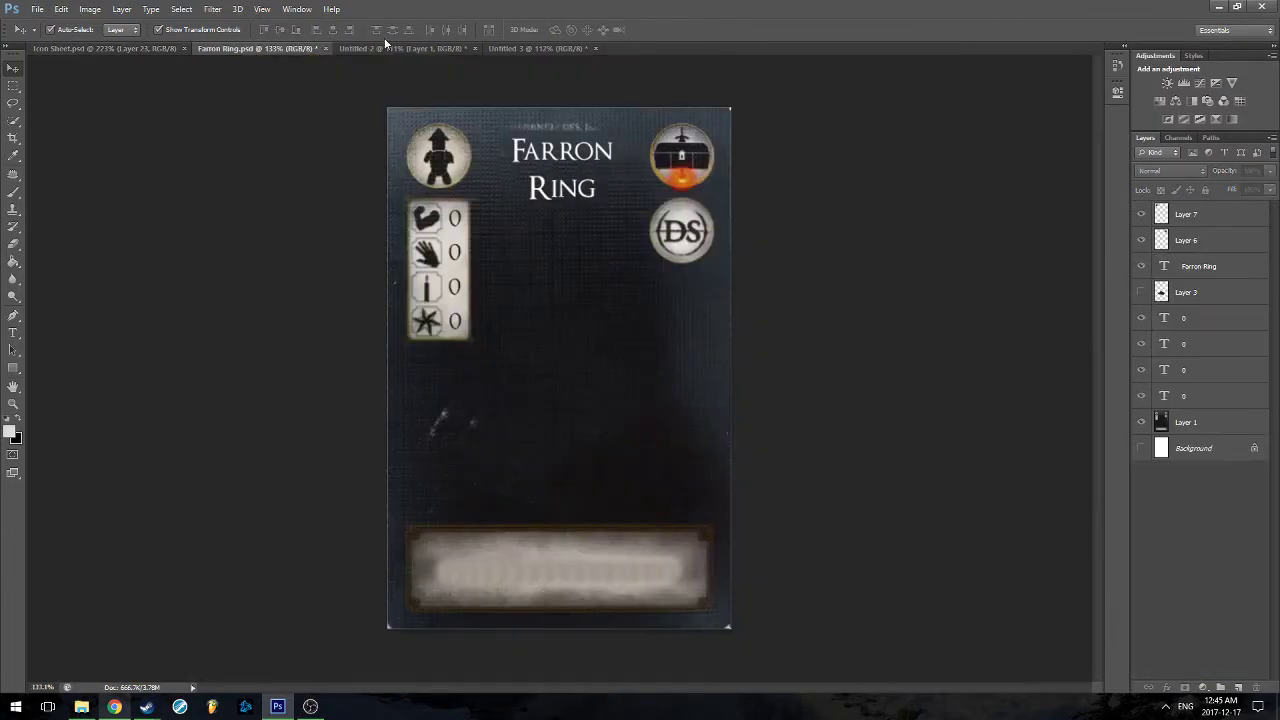
{"action": "left_click", "coordinate": [475, 47]}
{"action": "left_click", "coordinate": [653, 266]}
{"action": "left_click", "coordinate": [355, 48]}
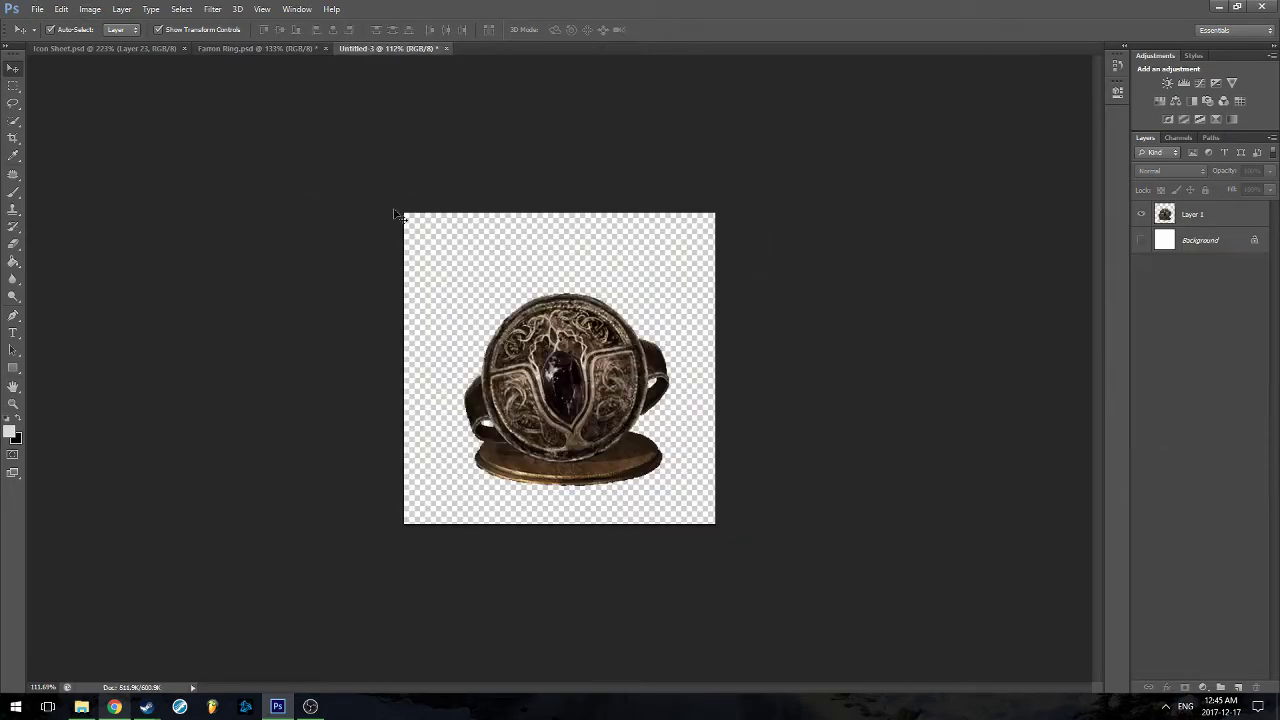
{"action": "left_click", "coordinate": [13, 86]}
{"action": "key", "text": "ctrl+plus"}
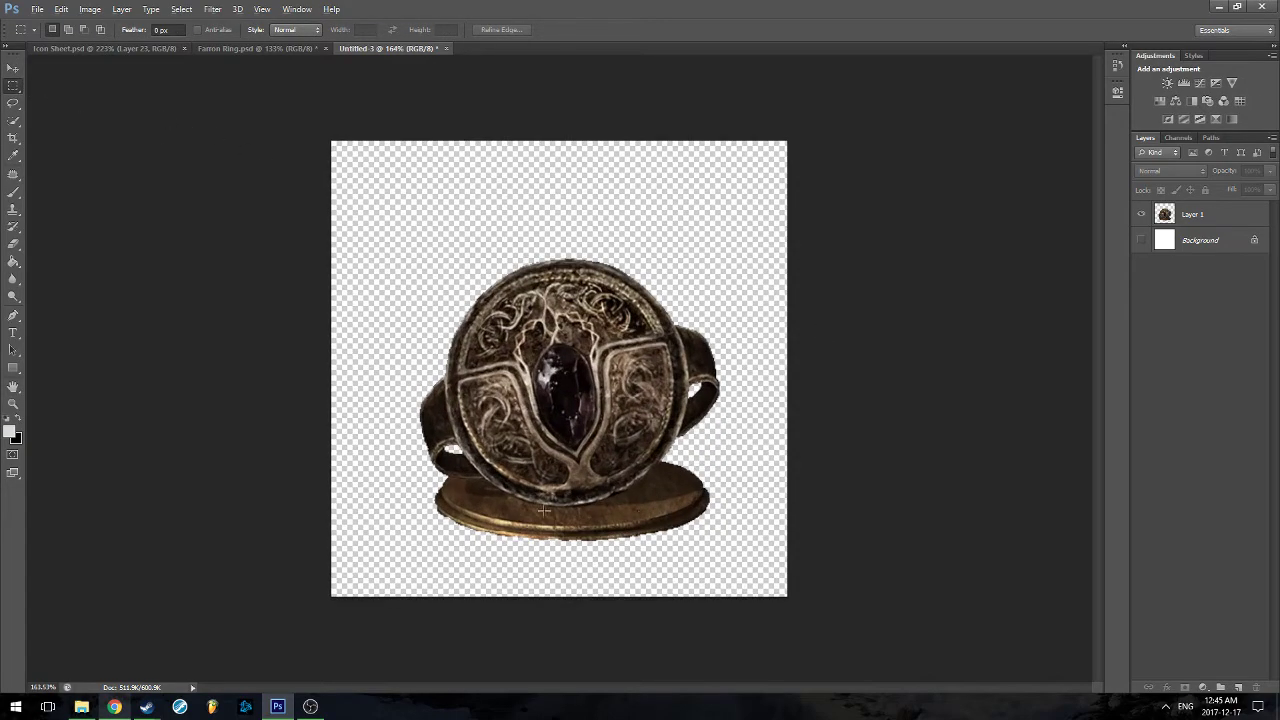
Turn on and select Layer 3 so the glowing pedestal shows on the Farron Ring card
{"action": "left_click", "coordinate": [255, 48]}
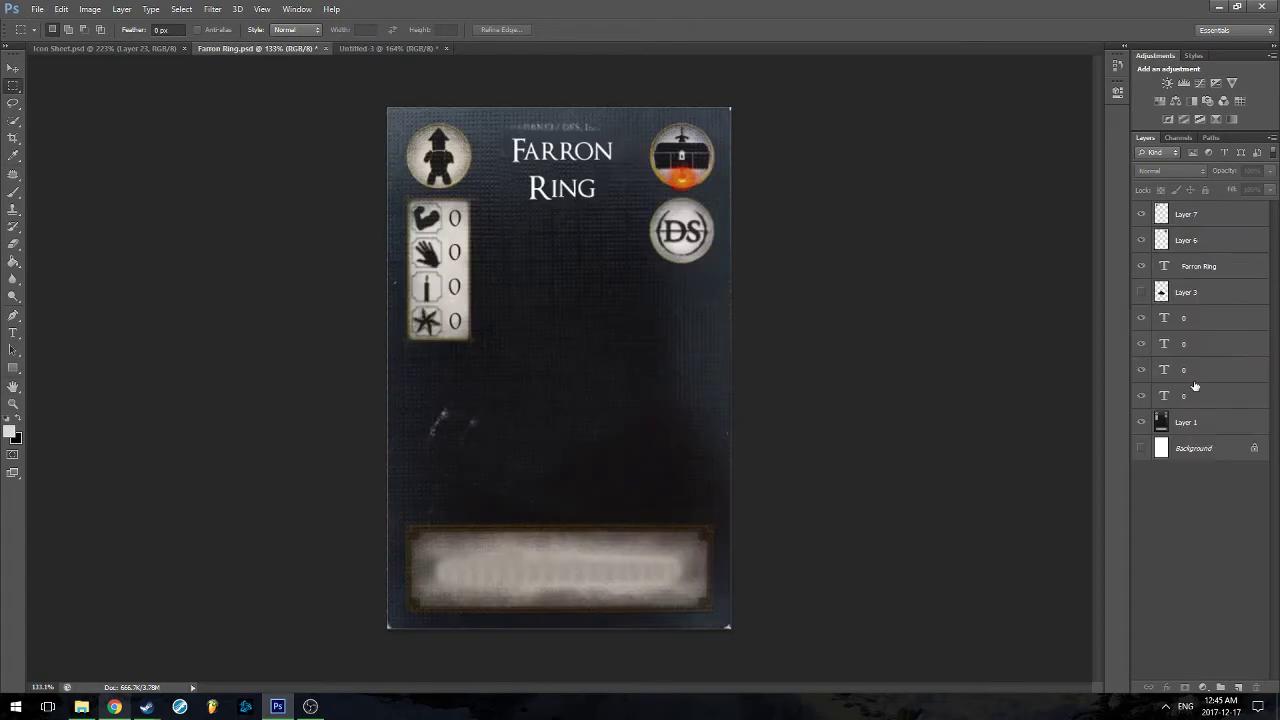
{"action": "left_click", "coordinate": [1142, 292]}
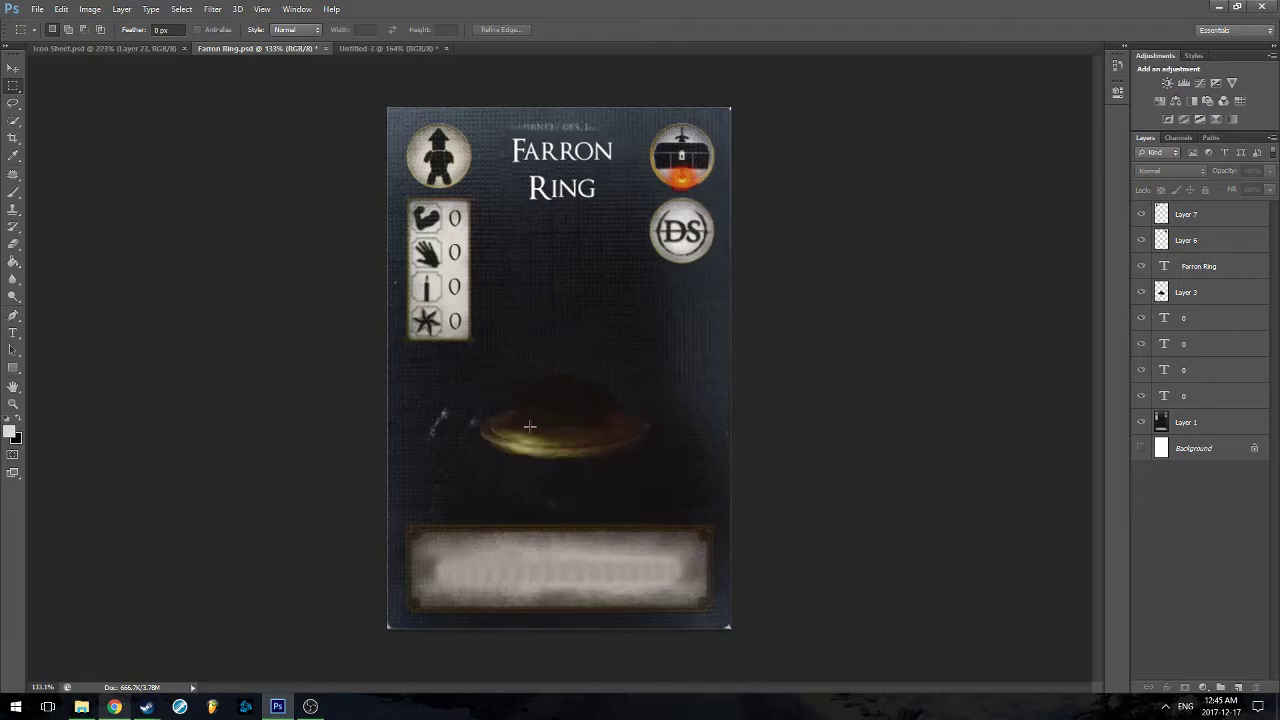
{"action": "left_click_drag", "start_coordinate": [473, 557], "coordinate": [595, 485]}
{"action": "left_click", "coordinate": [1198, 266]}
{"action": "left_click", "coordinate": [1190, 292]}
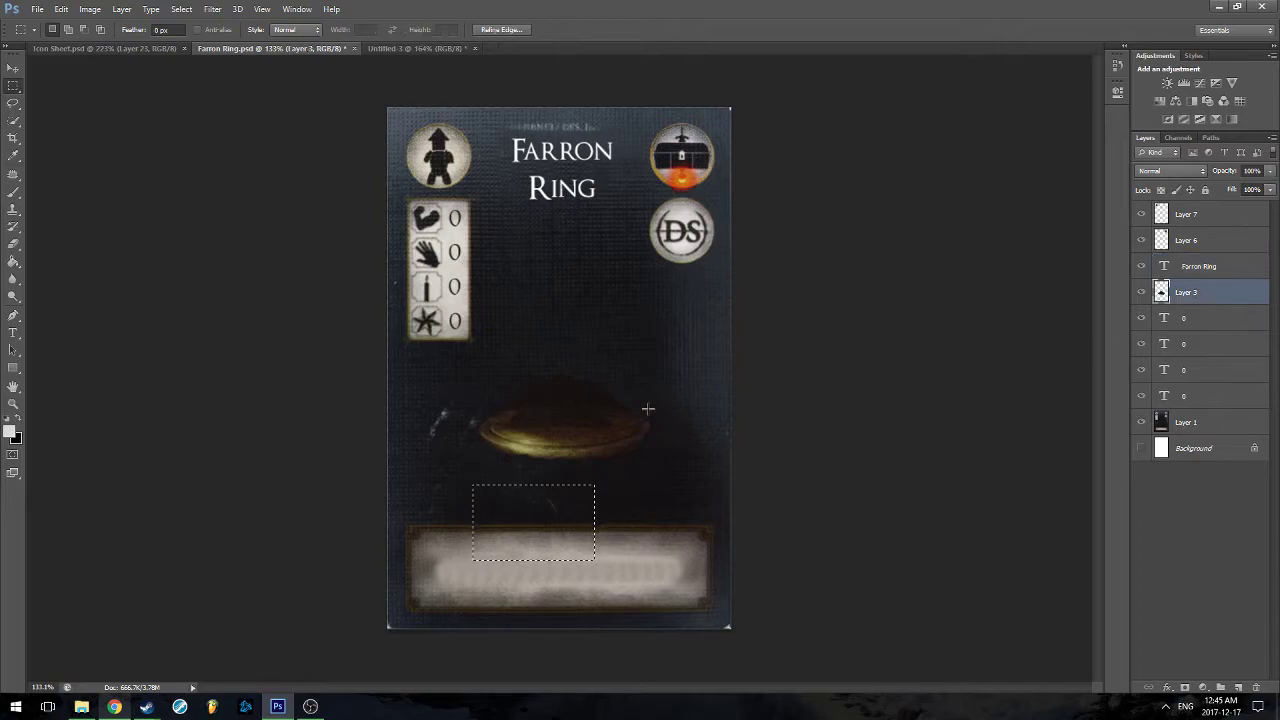
{"action": "left_click", "coordinate": [570, 402]}
{"action": "left_click", "coordinate": [14, 67]}
Quick-select the golden stand under the ring on Layer 1, excluding the strap
{"action": "left_click", "coordinate": [420, 48]}
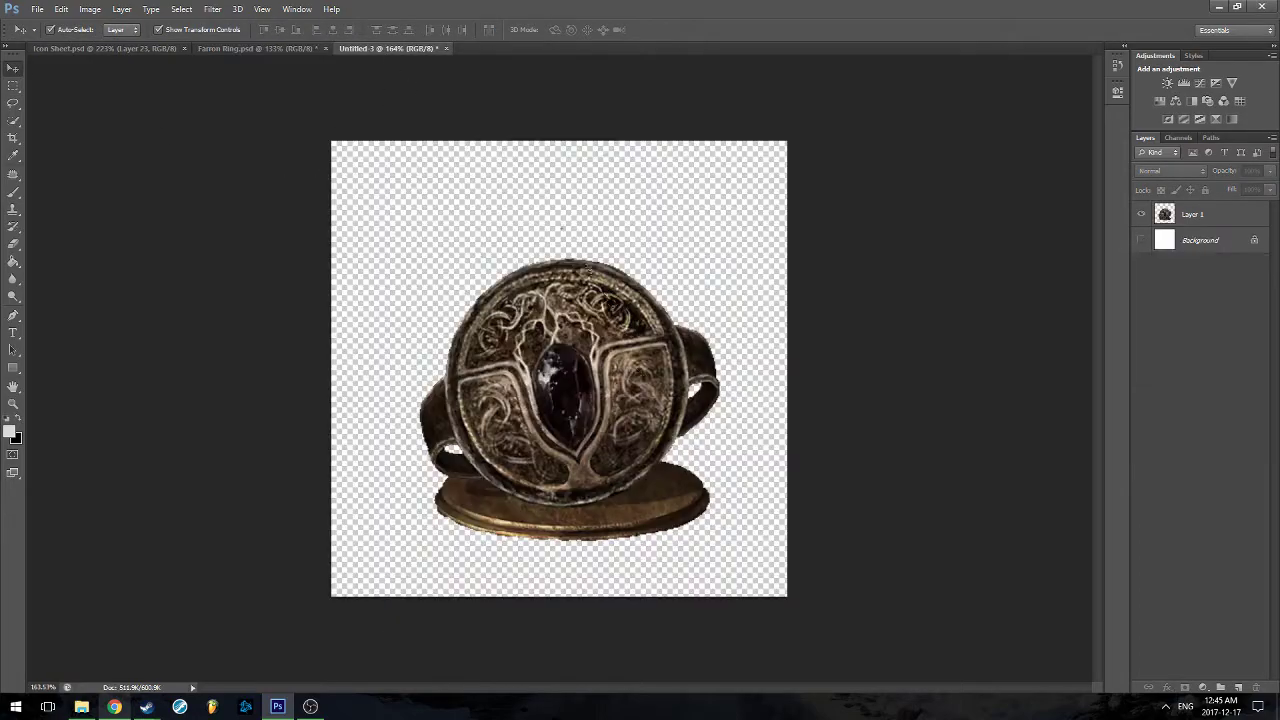
{"action": "scroll", "coordinate": [617, 558], "scroll_direction": "up", "scroll_amount": 5}
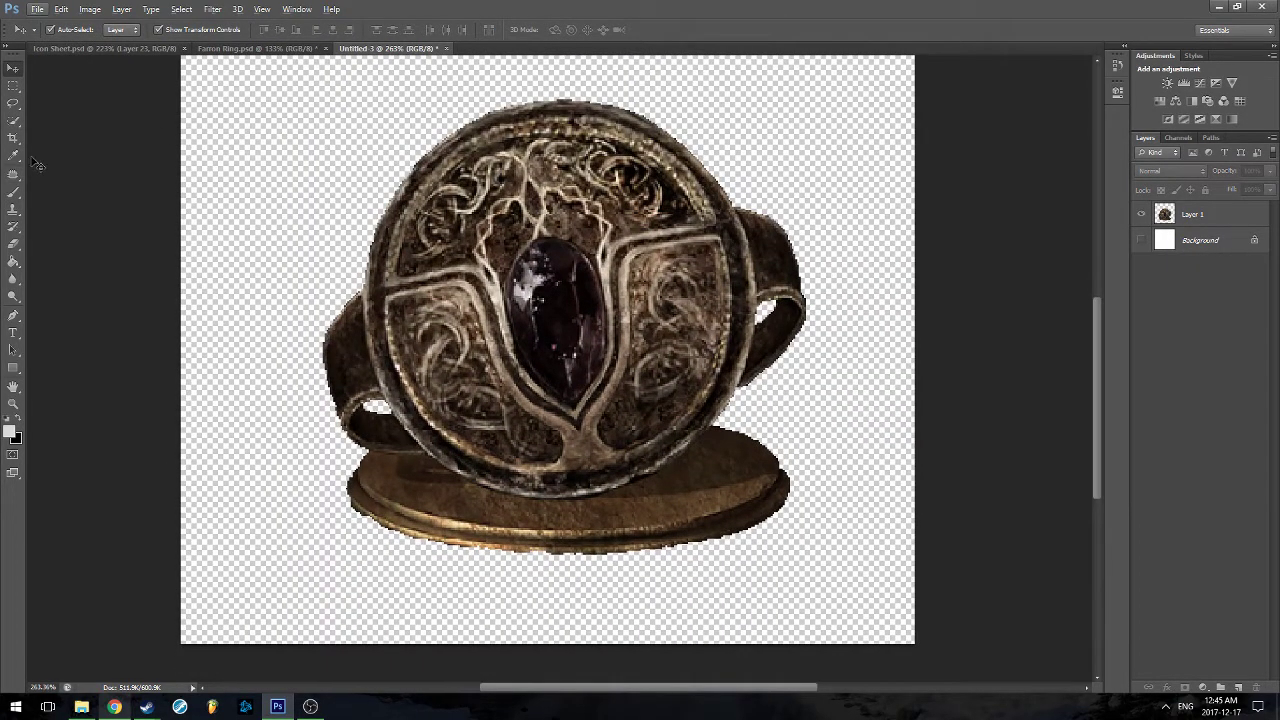
{"action": "left_click", "coordinate": [14, 121]}
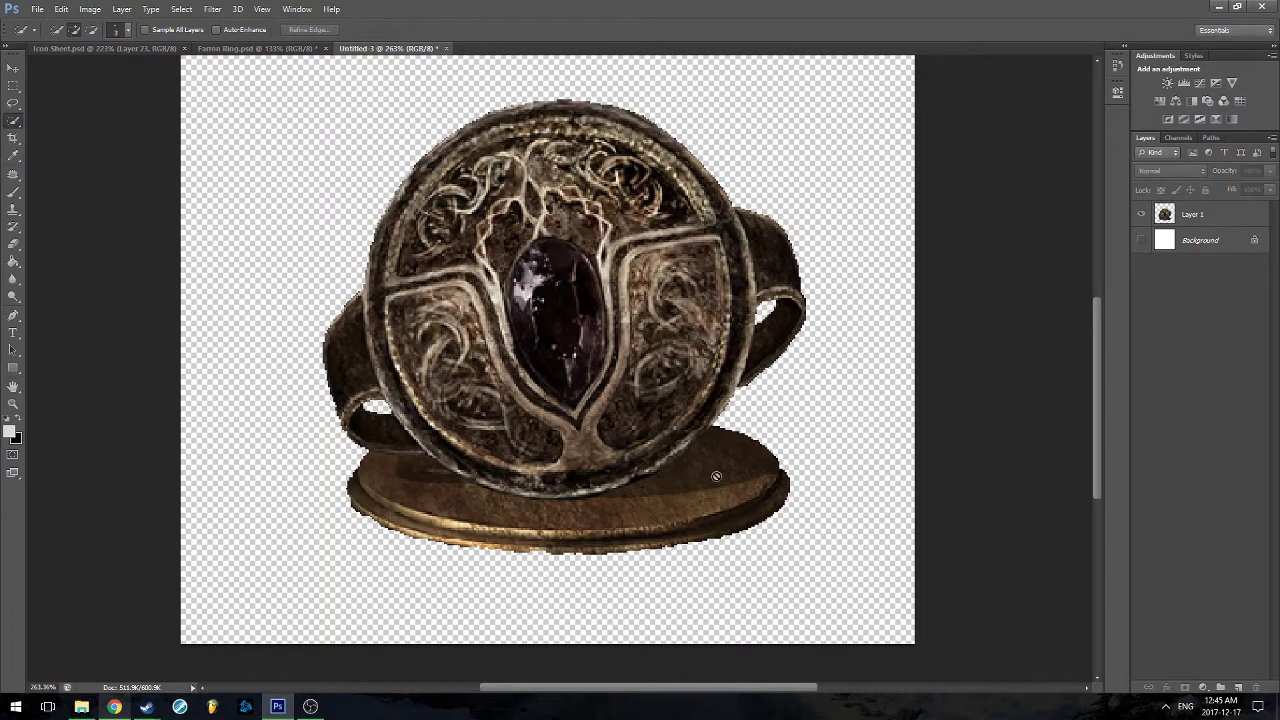
{"action": "left_click", "coordinate": [1214, 215]}
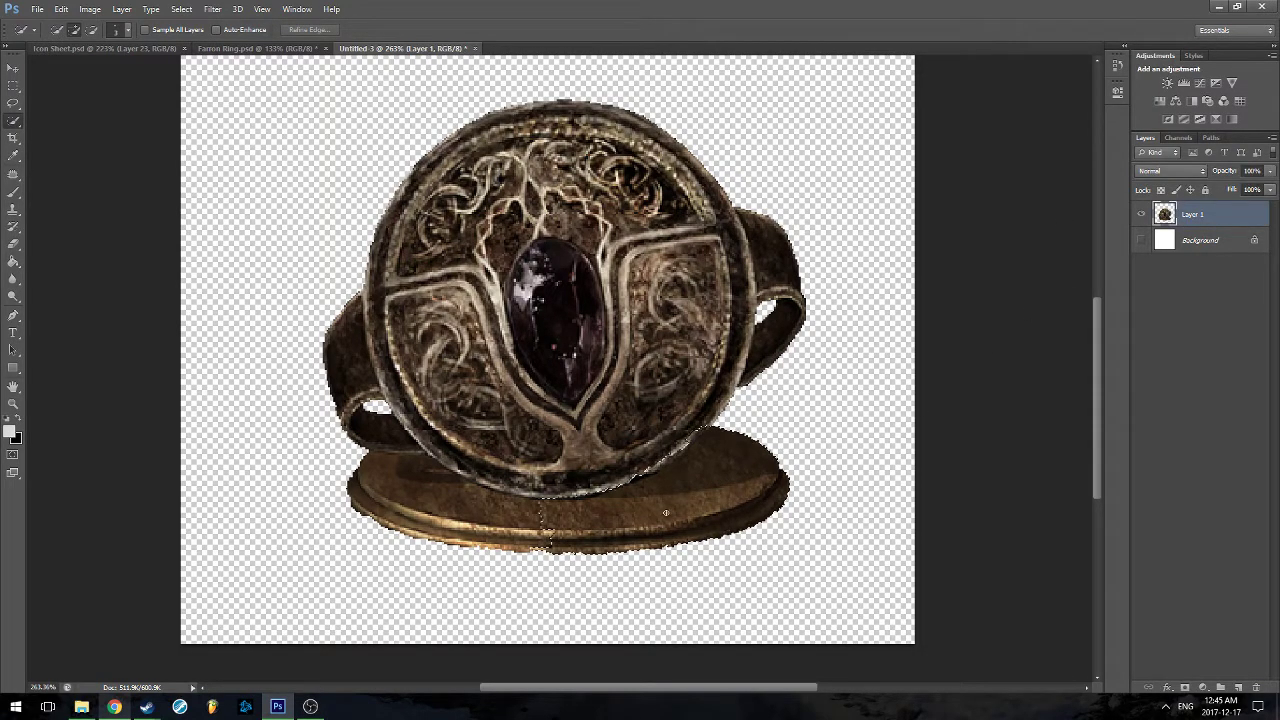
{"action": "mouse_move", "coordinate": [663, 514]}
{"action": "left_mouse_down"}
{"action": "mouse_move", "coordinate": [456, 520]}
{"action": "mouse_move", "coordinate": [477, 512]}
{"action": "mouse_move", "coordinate": [398, 493]}
{"action": "left_mouse_up"}
{"action": "scroll", "coordinate": [398, 493], "scroll_direction": "up", "scroll_amount": 3}
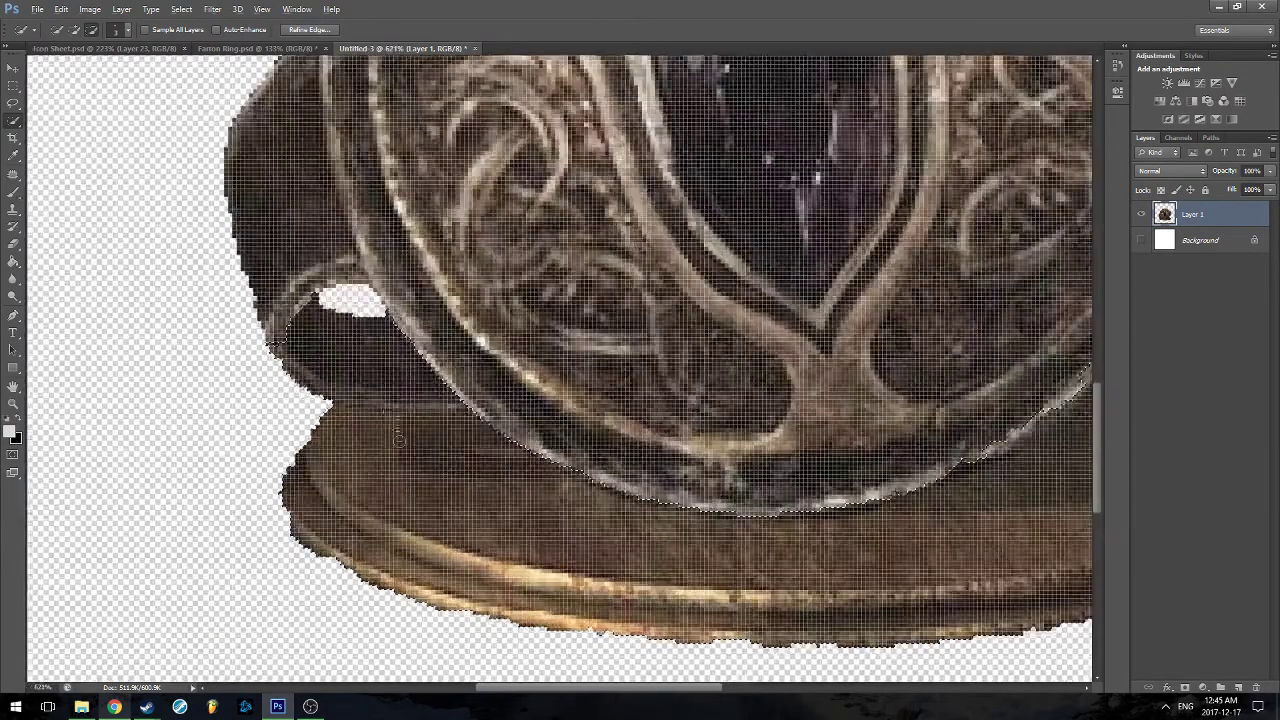
{"action": "left_click", "coordinate": [367, 371], "text": "alt"}
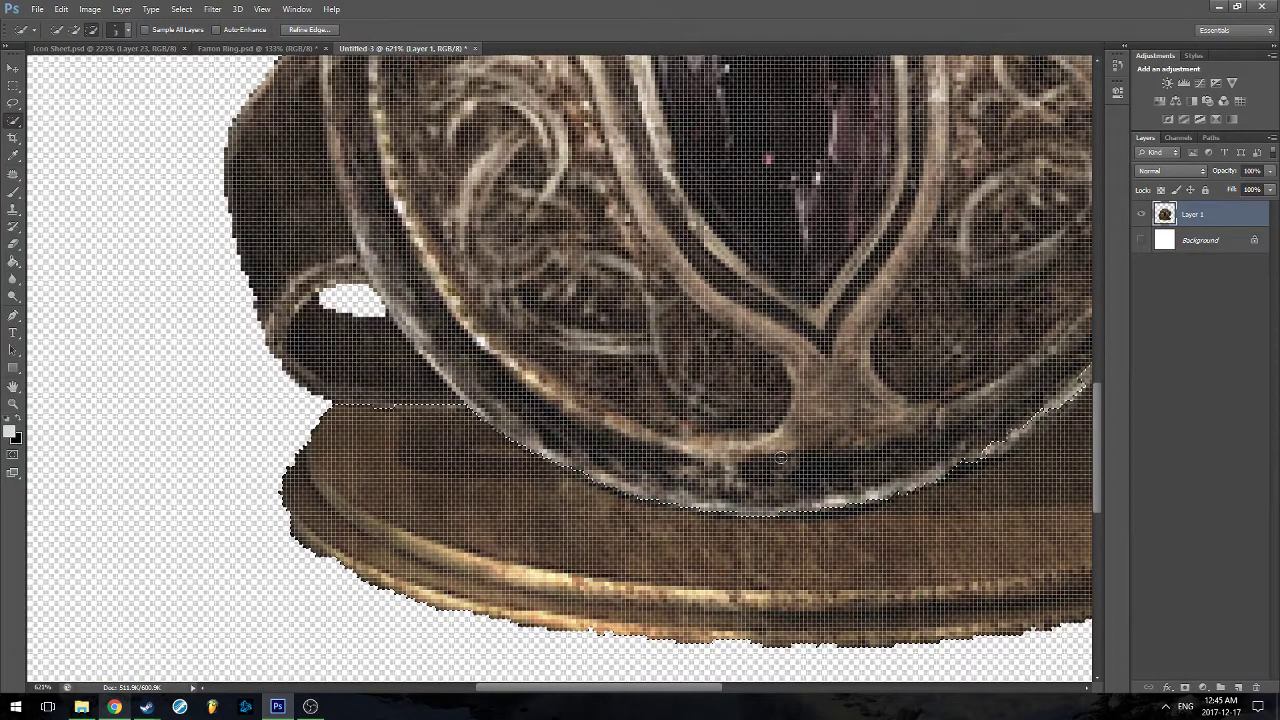
{"action": "scroll", "coordinate": [830, 480], "scroll_direction": "right", "scroll_amount": 3}
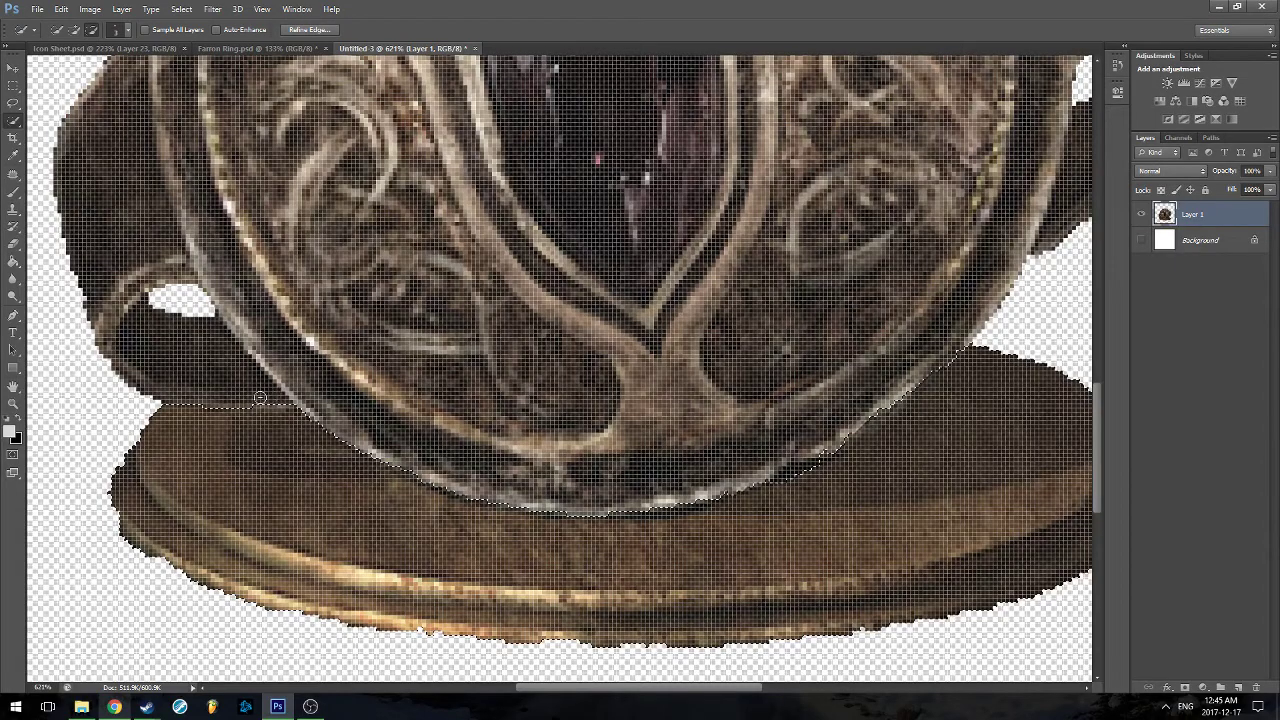
{"action": "scroll", "coordinate": [290, 392], "scroll_direction": "down", "scroll_amount": 1}
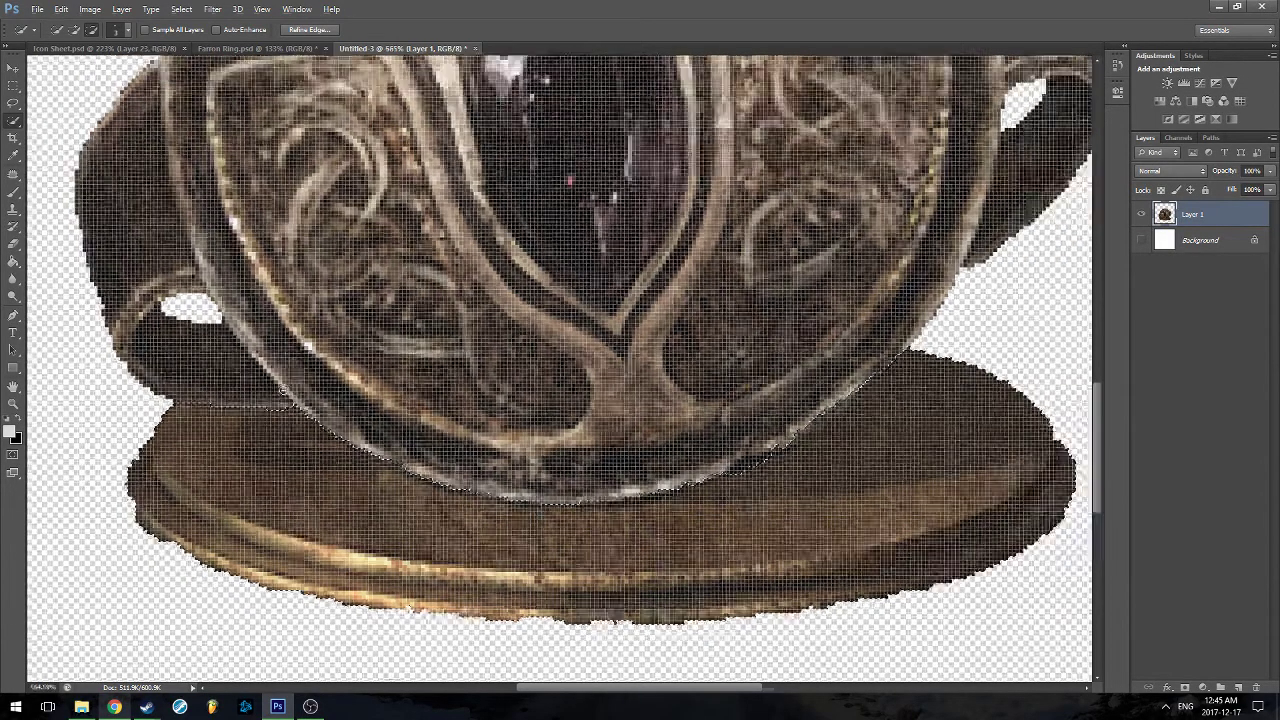
{"action": "scroll", "coordinate": [295, 390], "scroll_direction": "down", "scroll_amount": 3}
{"action": "scroll", "coordinate": [300, 400], "scroll_direction": "up", "scroll_amount": 5}
{"action": "scroll", "coordinate": [333, 422], "scroll_direction": "down", "scroll_amount": 2}
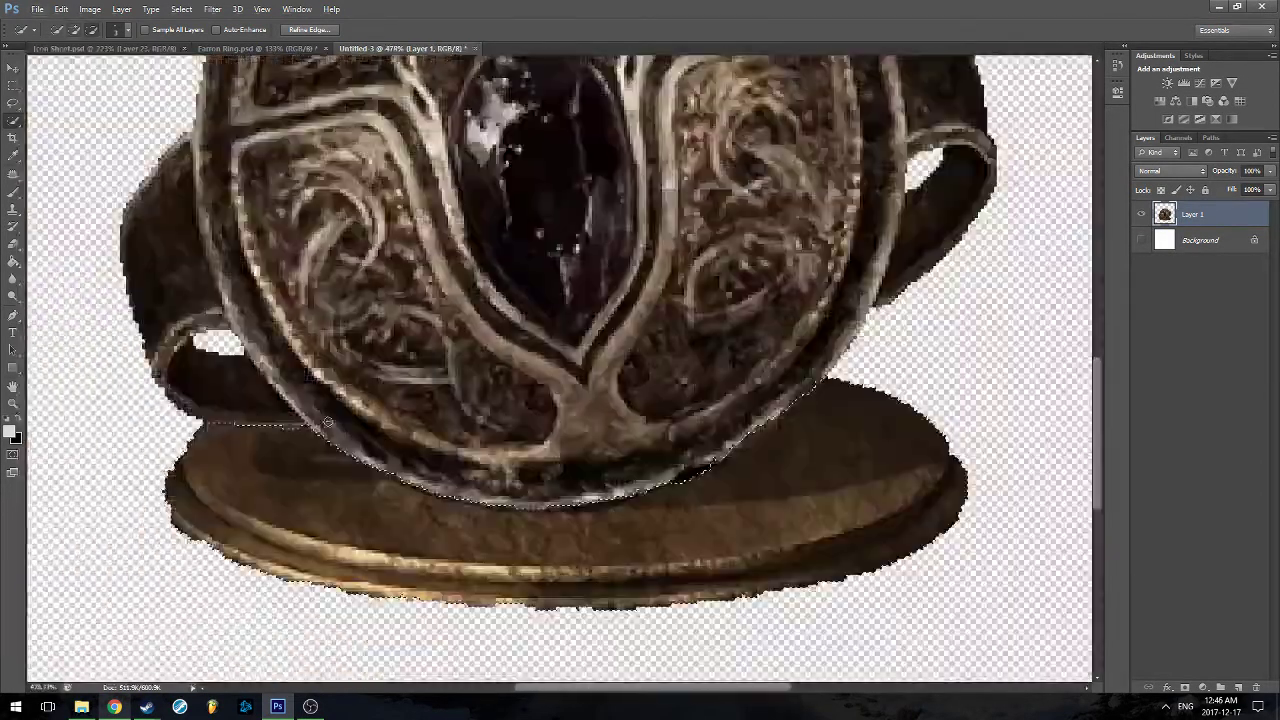
{"action": "scroll", "coordinate": [333, 422], "scroll_direction": "down", "scroll_amount": 6}
Delete the stand and the leftover dark pixels at the ring's lower edge
{"action": "key", "text": "Delete"}
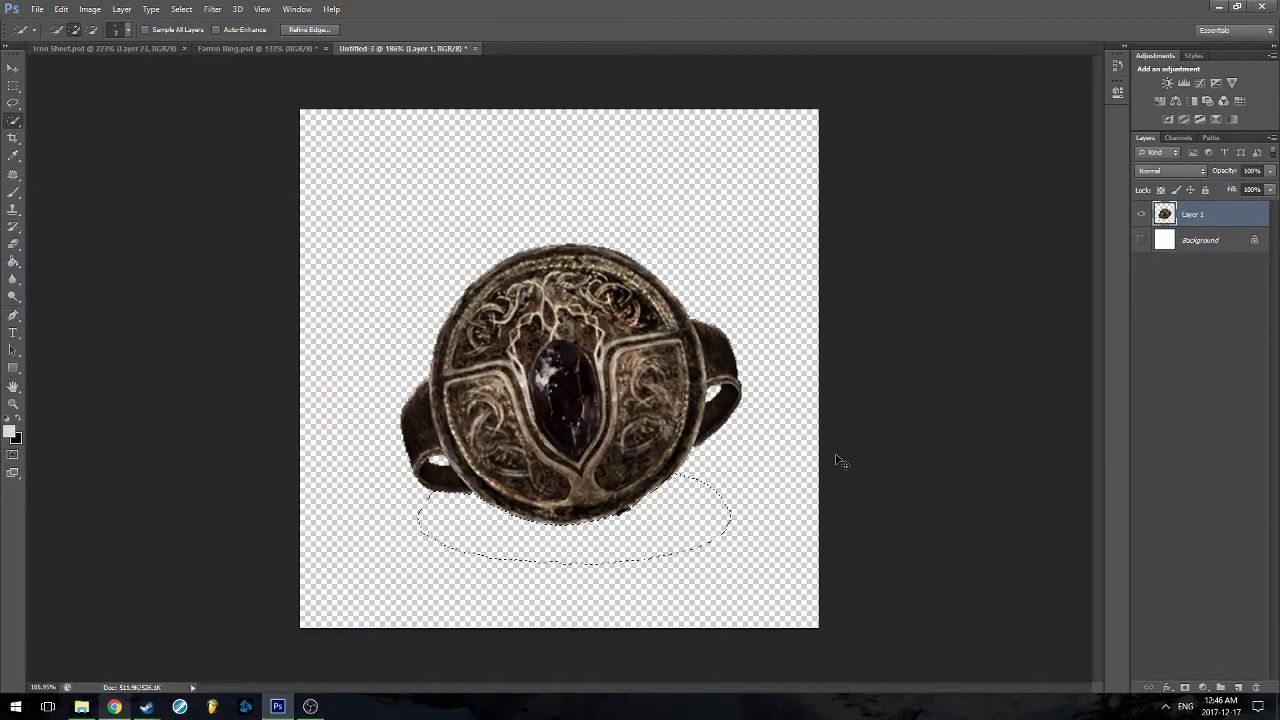
{"action": "key", "text": "ctrl+d"}
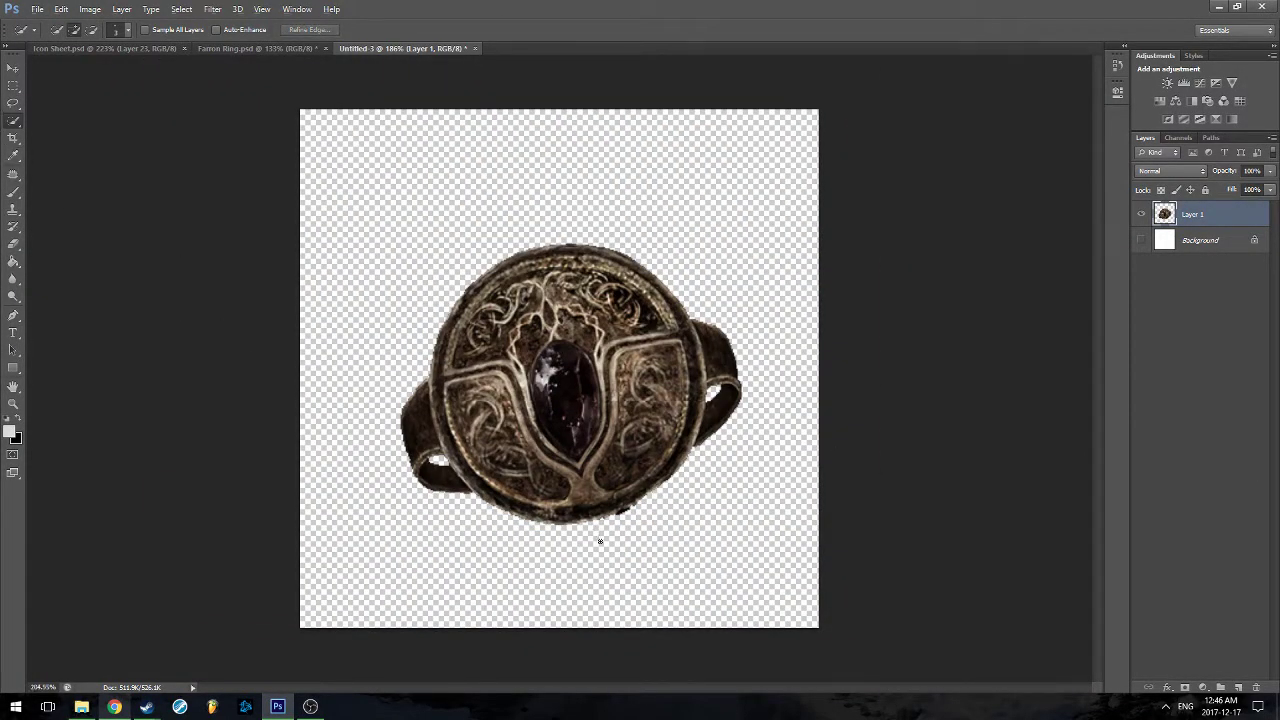
{"action": "scroll", "coordinate": [606, 519], "scroll_direction": "up", "scroll_amount": 6}
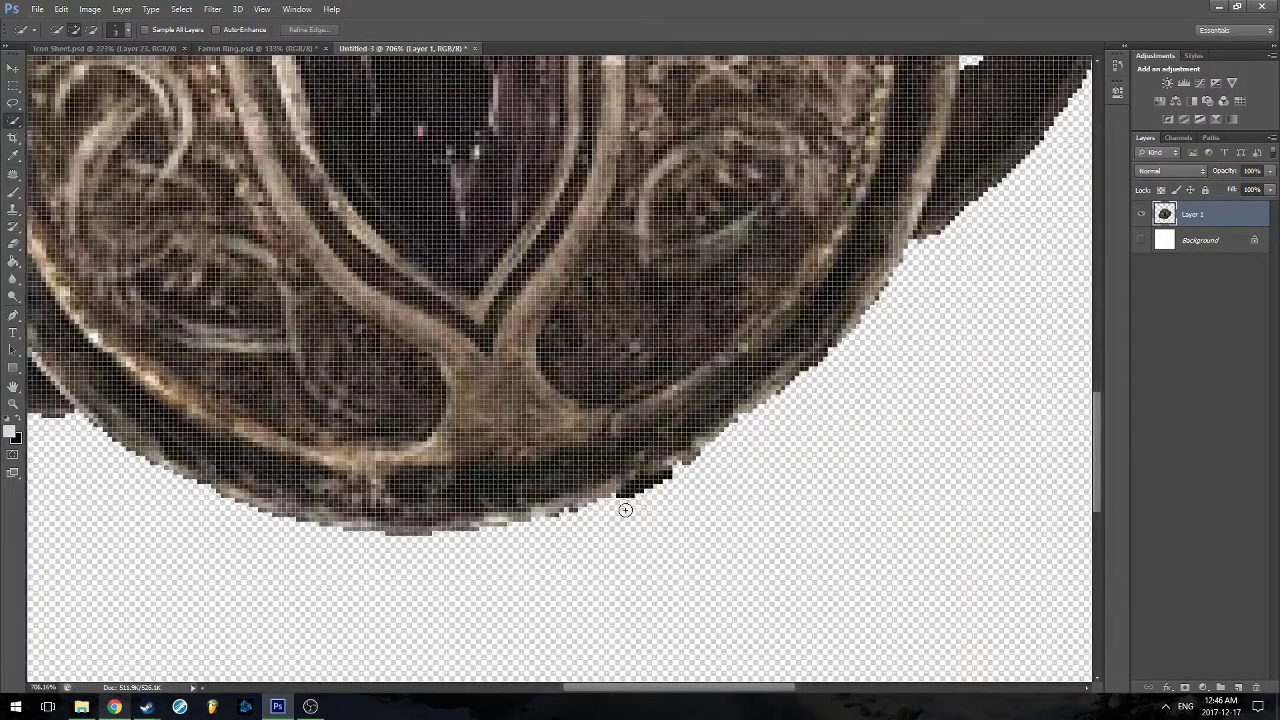
{"action": "left_click_drag", "start_coordinate": [623, 509], "coordinate": [676, 485]}
{"action": "key", "text": "Delete"}
{"action": "key", "text": "ctrl+d"}
{"action": "scroll", "coordinate": [723, 491], "scroll_direction": "down", "scroll_amount": 6}
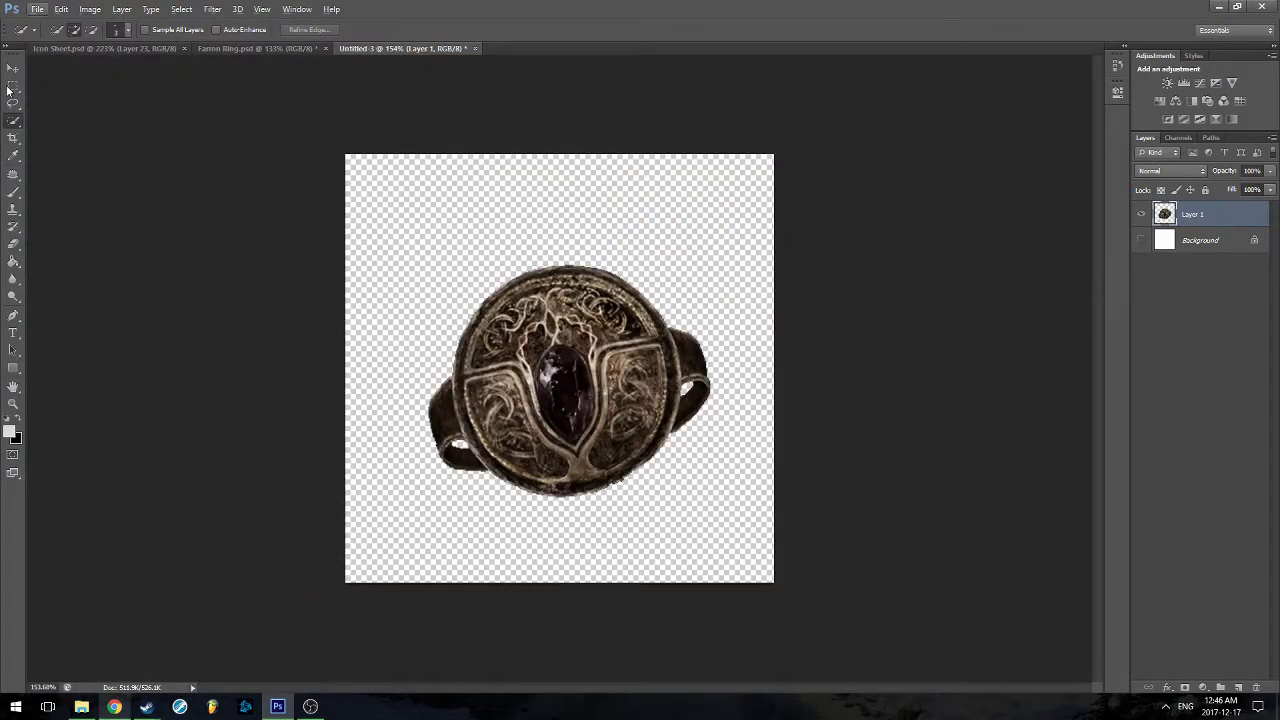
{"action": "left_click", "coordinate": [10, 88]}
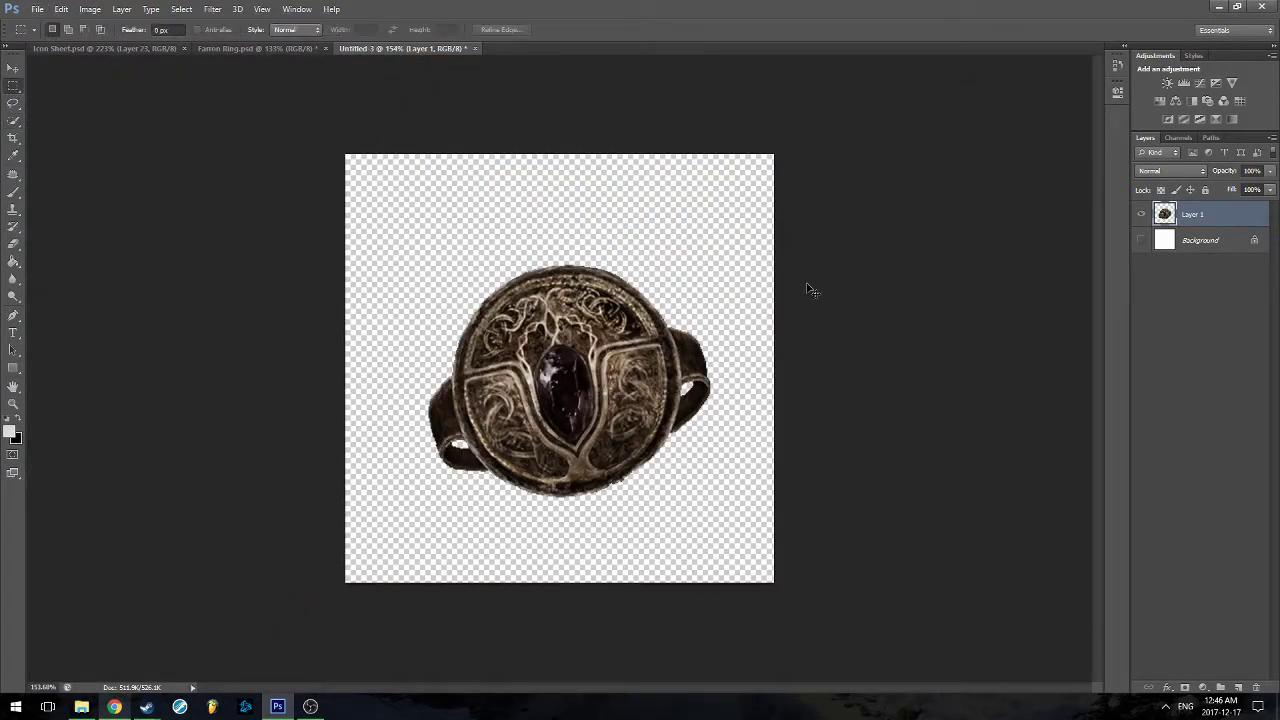
Copy the whole cut-out ring and paste it into Farron Ring.psd
{"action": "left_click_drag", "start_coordinate": [346, 156], "coordinate": [820, 580]}
{"action": "key", "text": "ctrl+c"}
{"action": "left_click", "coordinate": [222, 48]}
{"action": "key", "text": "ctrl+v"}
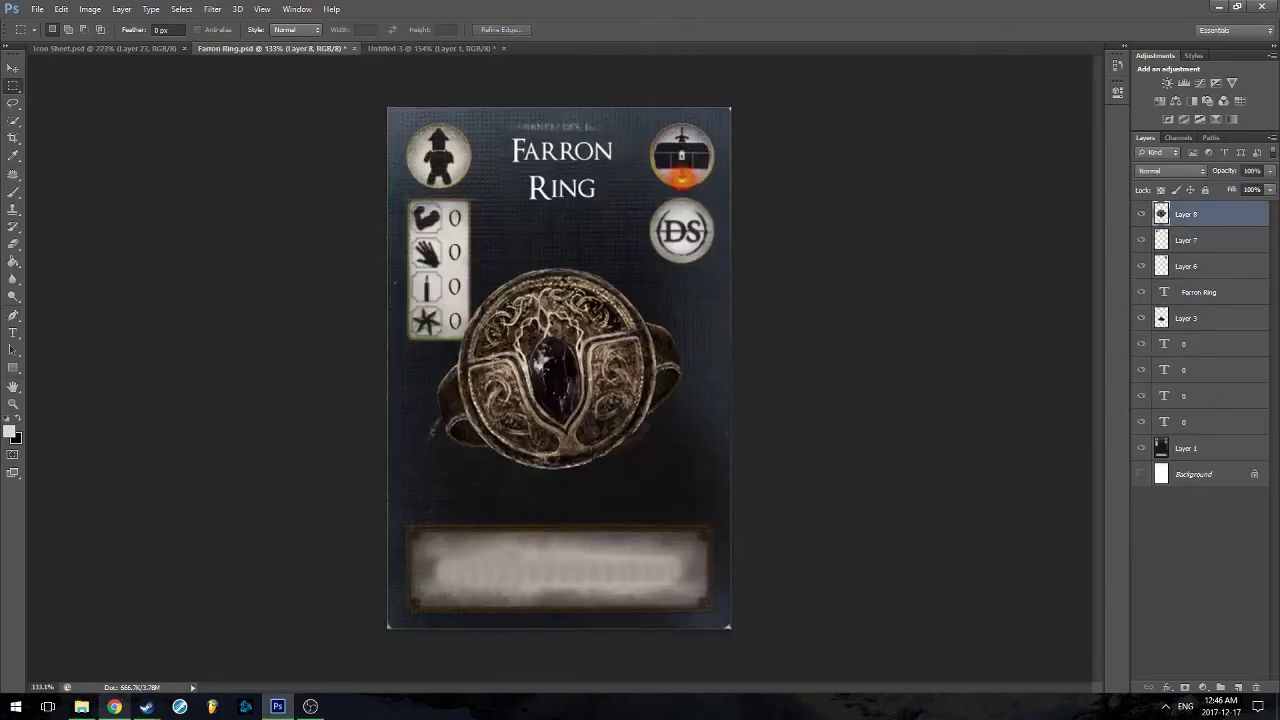
Scale the pasted ring to about 53% and set it on the glowing pedestal
{"action": "left_click", "coordinate": [12, 68]}
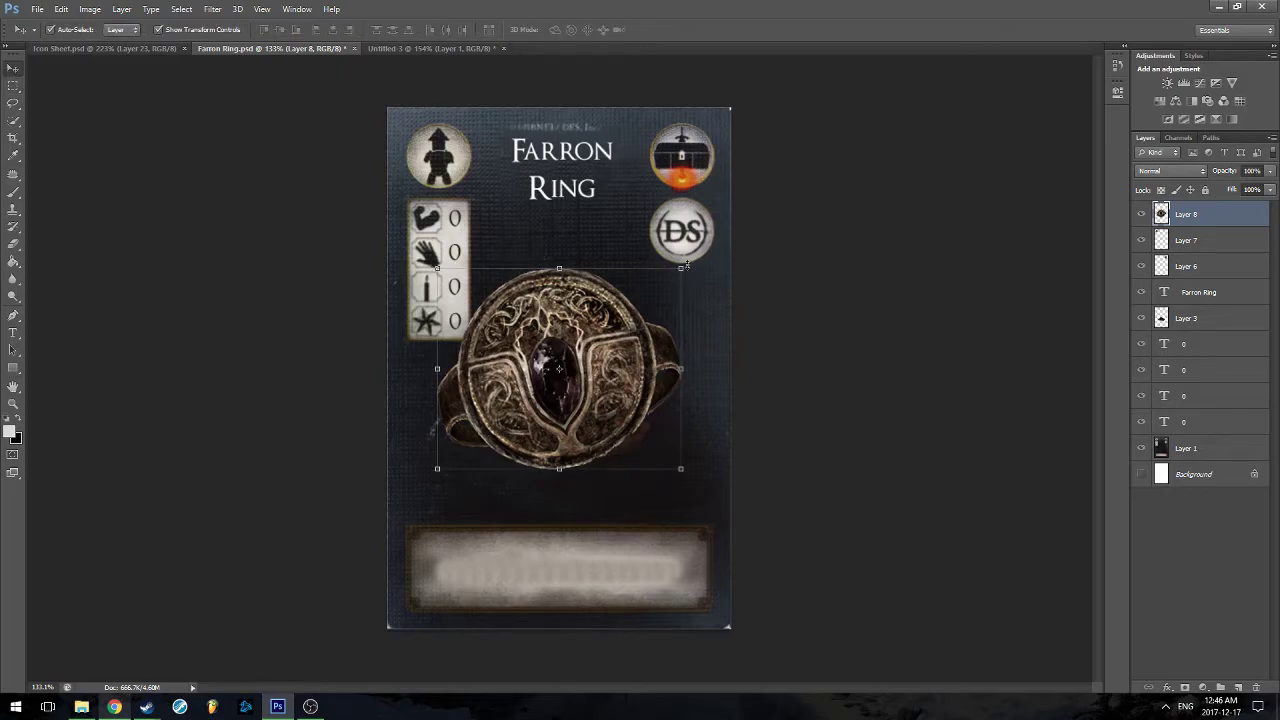
{"action": "left_click_drag", "start_coordinate": [689, 264], "coordinate": [575, 370]}
{"action": "left_click_drag", "start_coordinate": [510, 420], "coordinate": [570, 388]}
{"action": "left_click", "coordinate": [13, 74]}
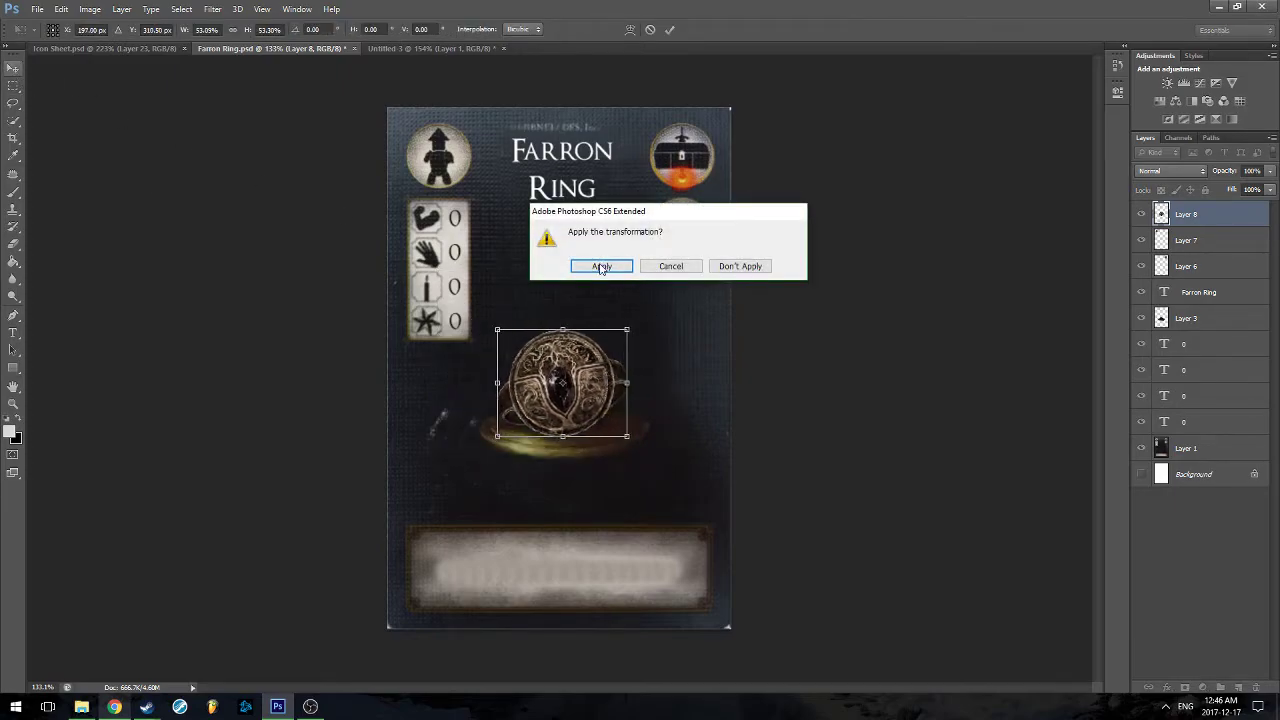
{"action": "left_click", "coordinate": [602, 263]}
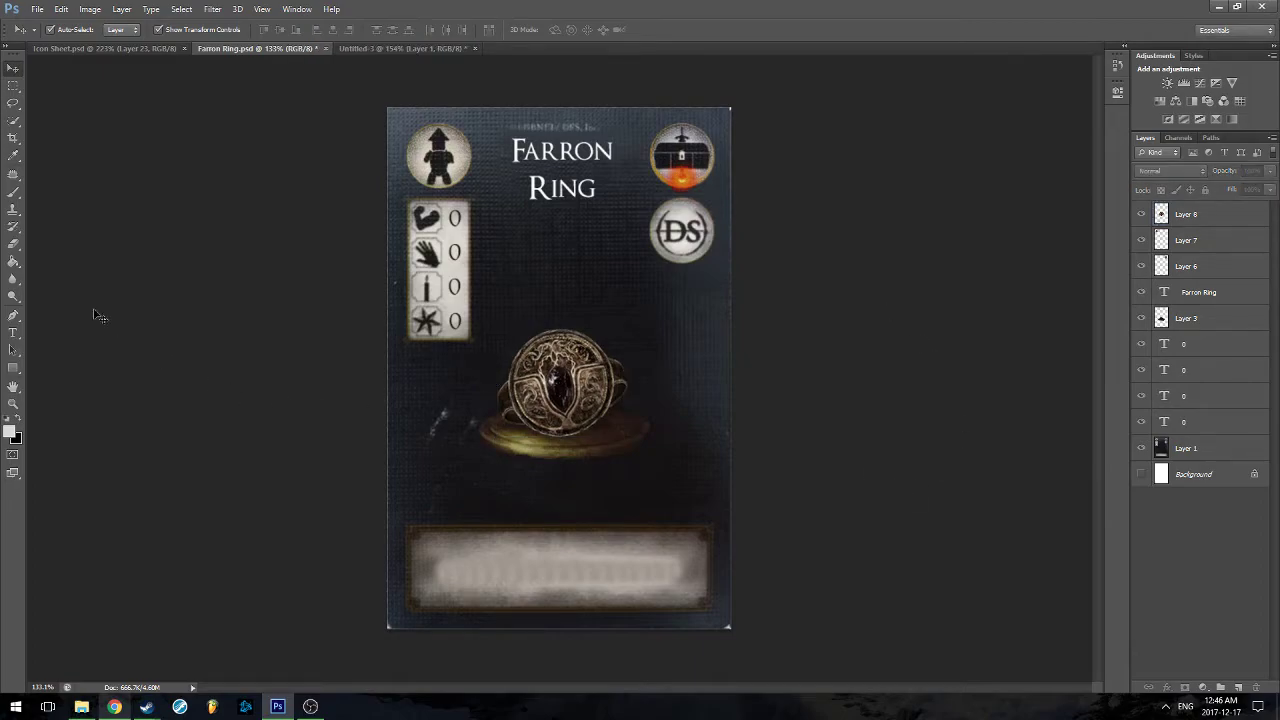
{"action": "left_click", "coordinate": [13, 332]}
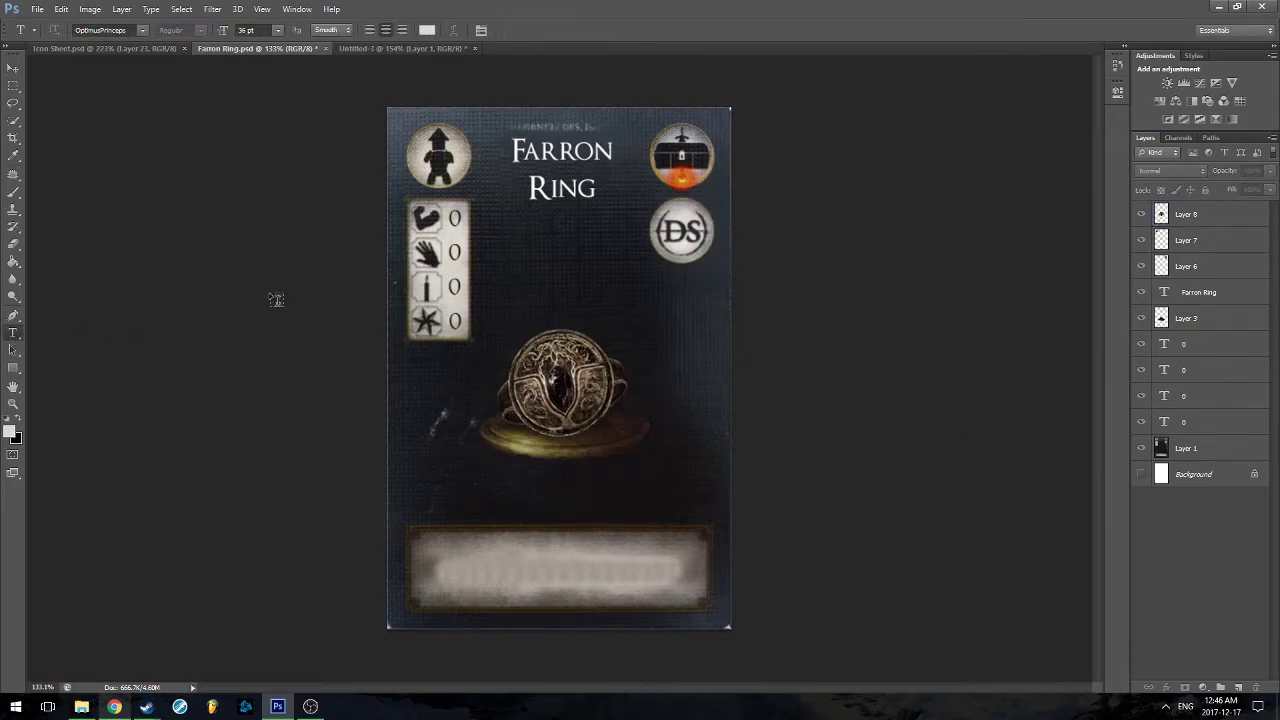
Change the hand-row stat to 24 and the strength-row stat to 33
{"action": "left_click", "coordinate": [452, 254]}
{"action": "key", "text": "ctrl+a"}
{"action": "type", "text": "24"}
{"action": "left_click", "coordinate": [13, 67]}
{"action": "left_click", "coordinate": [83, 114]}
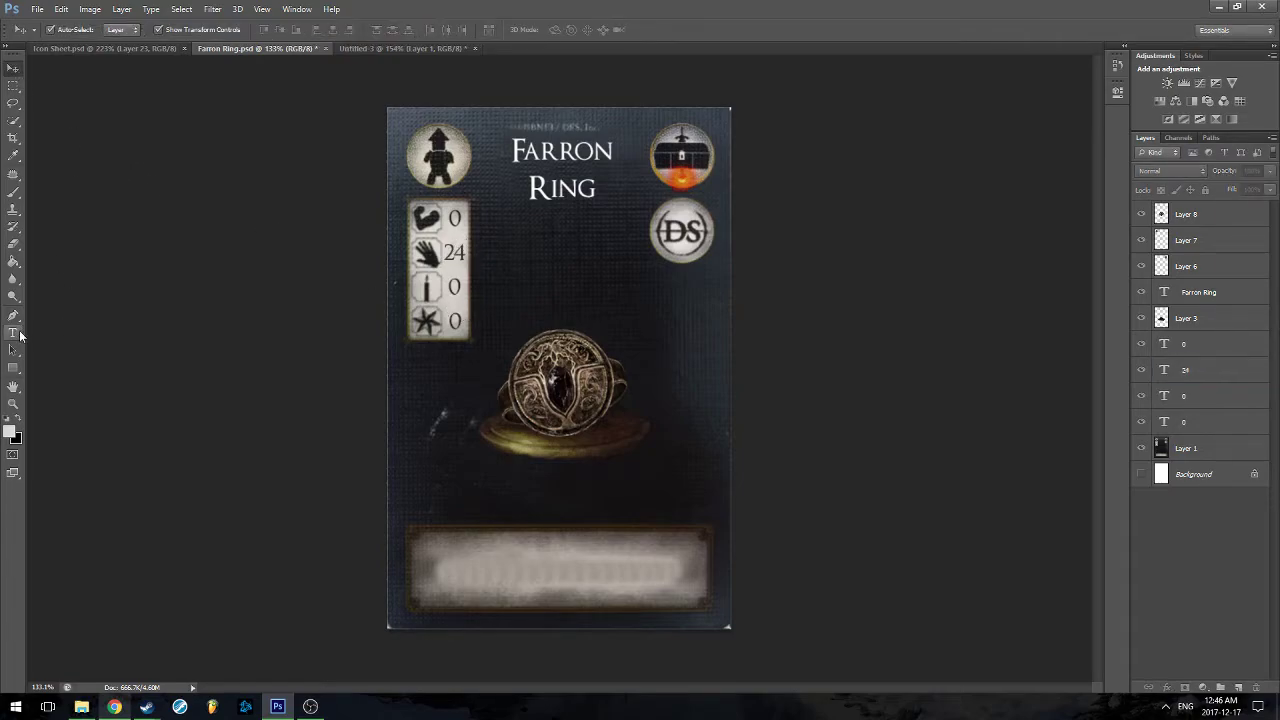
{"action": "left_click", "coordinate": [13, 333]}
{"action": "left_click", "coordinate": [454, 219]}
{"action": "key", "text": "ctrl+a"}
{"action": "type", "text": "33"}
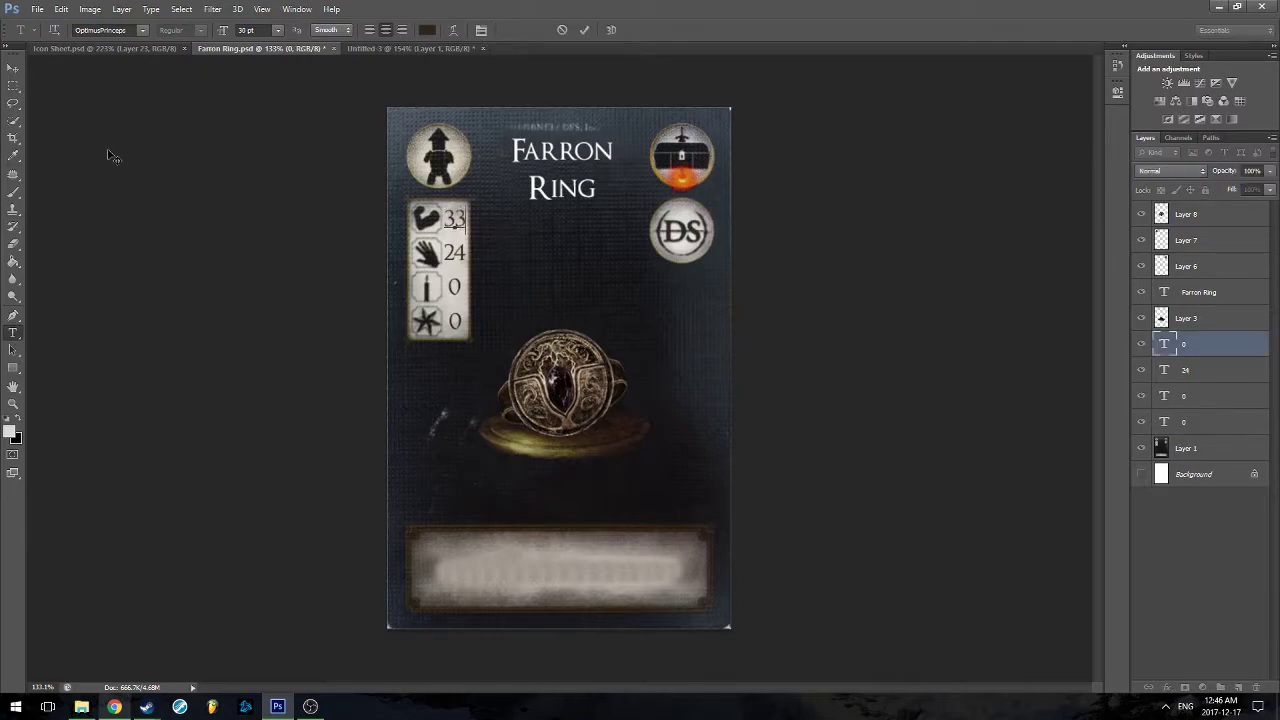
{"action": "left_click", "coordinate": [13, 67]}
{"action": "left_click", "coordinate": [134, 163]}
Change the dexterity-row stat to 20 and the fourth-row stat to 17, then set black as foreground
{"action": "left_click", "coordinate": [13, 333]}
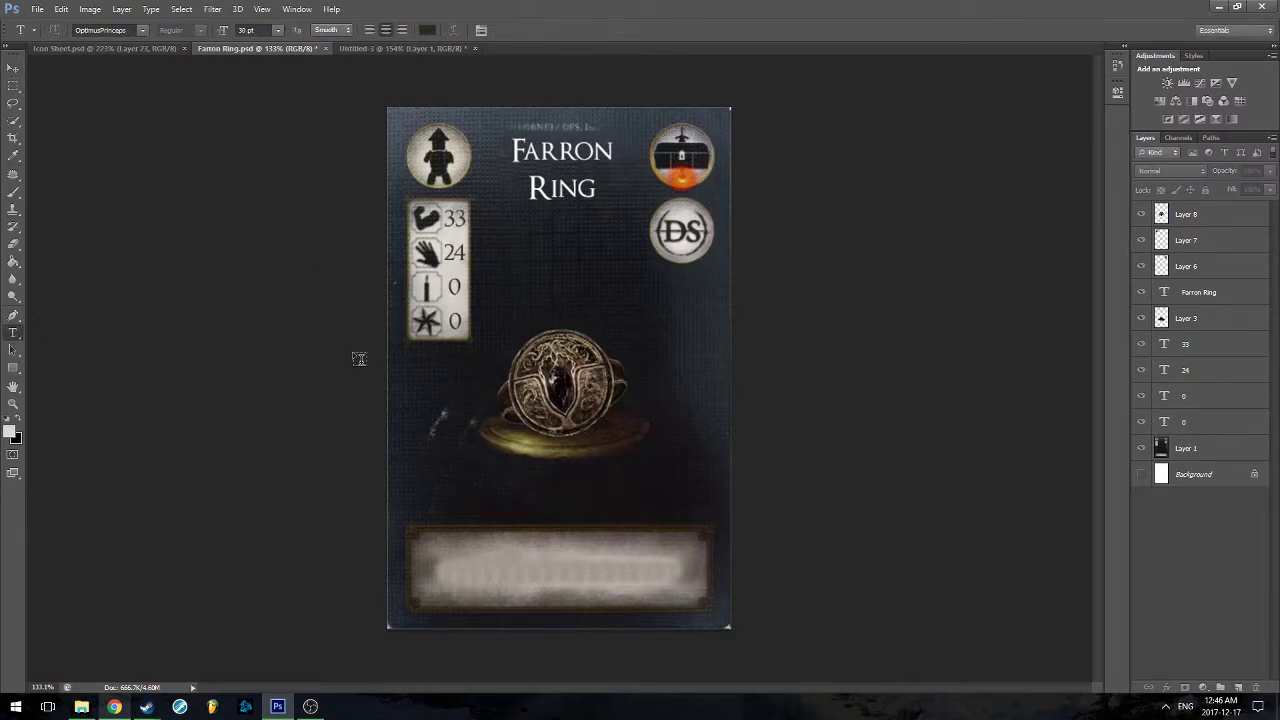
{"action": "left_click", "coordinate": [453, 290]}
{"action": "key", "text": "ctrl+a"}
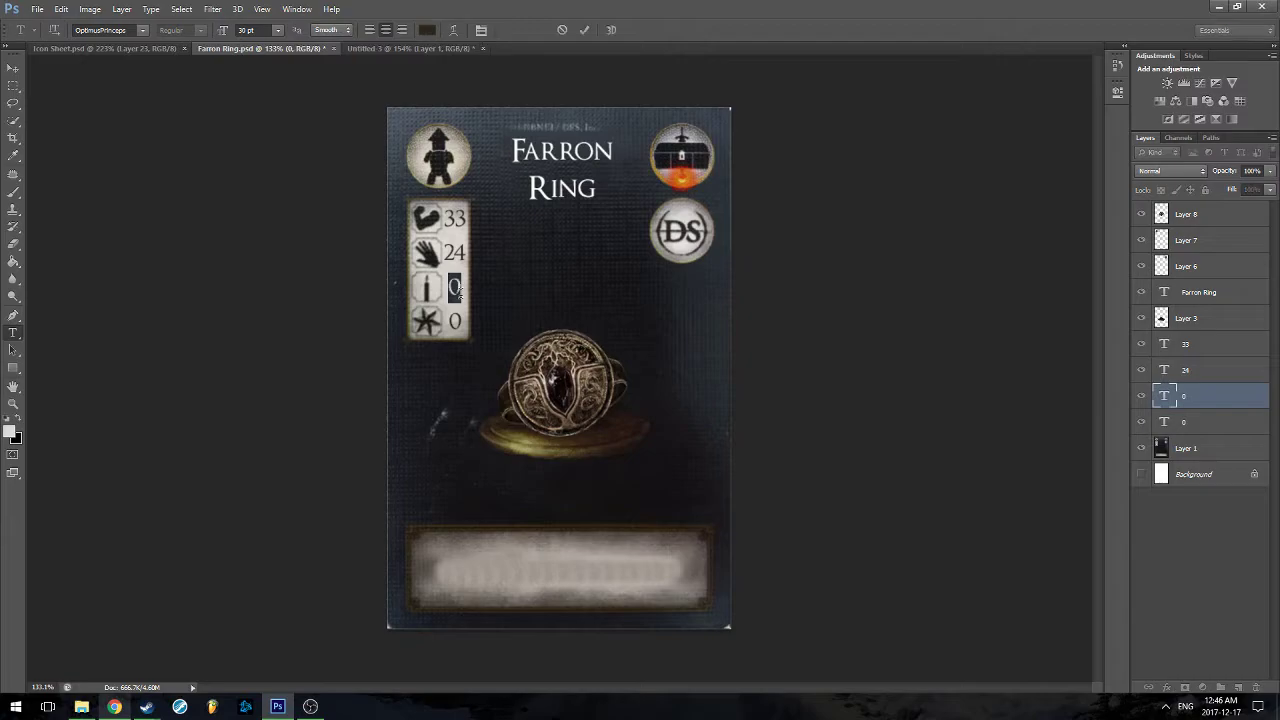
{"action": "type", "text": "20"}
{"action": "left_click", "coordinate": [13, 67]}
{"action": "left_click", "coordinate": [85, 132]}
{"action": "left_click", "coordinate": [13, 333]}
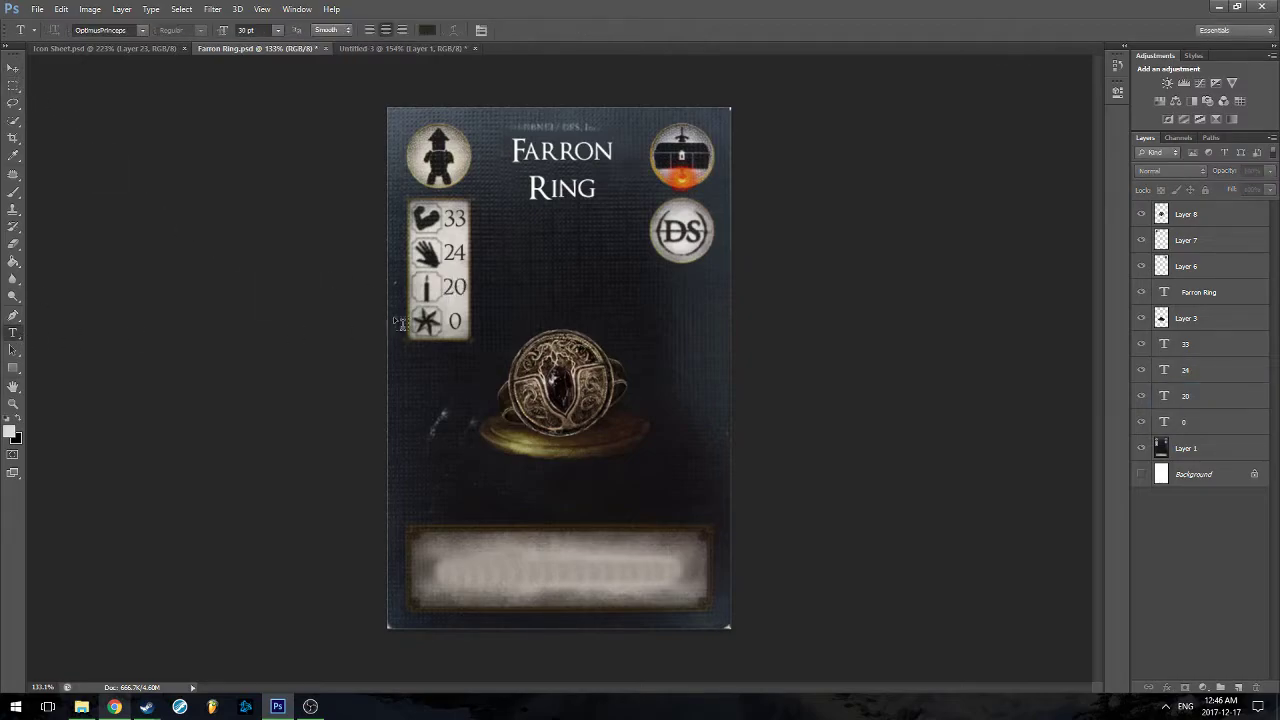
{"action": "left_click", "coordinate": [455, 320]}
{"action": "key", "text": "ctrl+a"}
{"action": "type", "text": "17"}
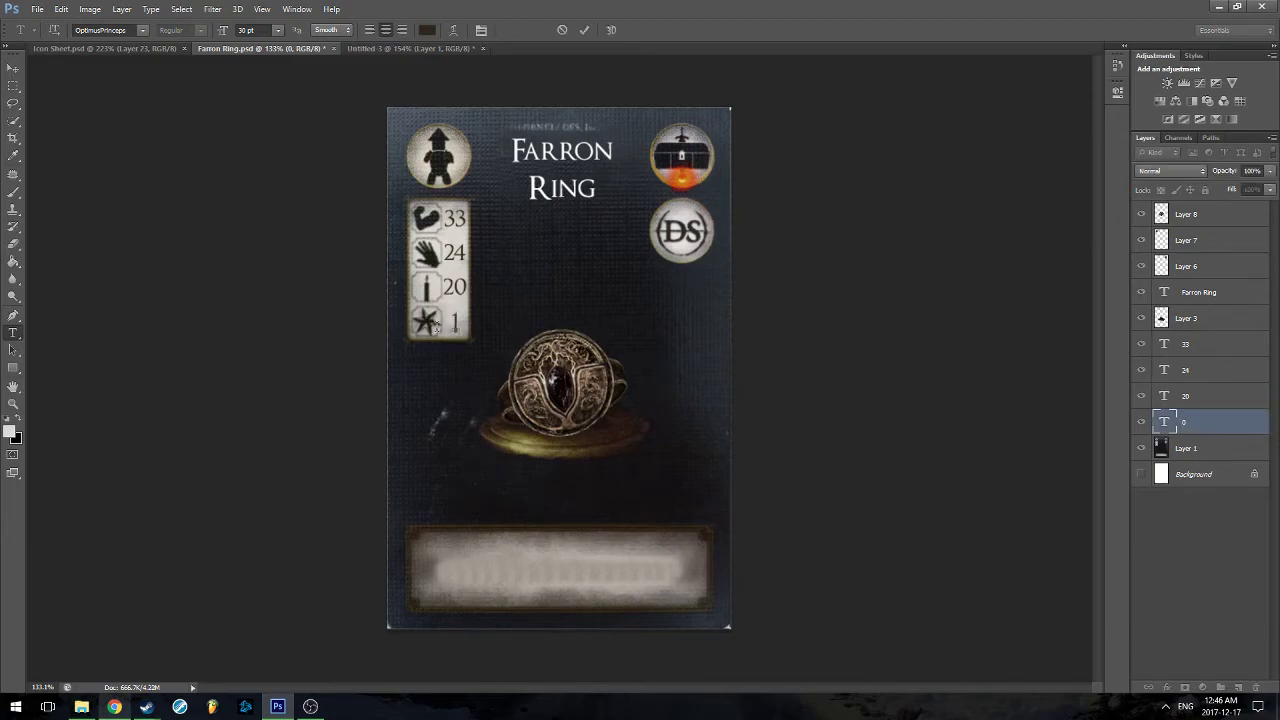
{"action": "left_click", "coordinate": [10, 70]}
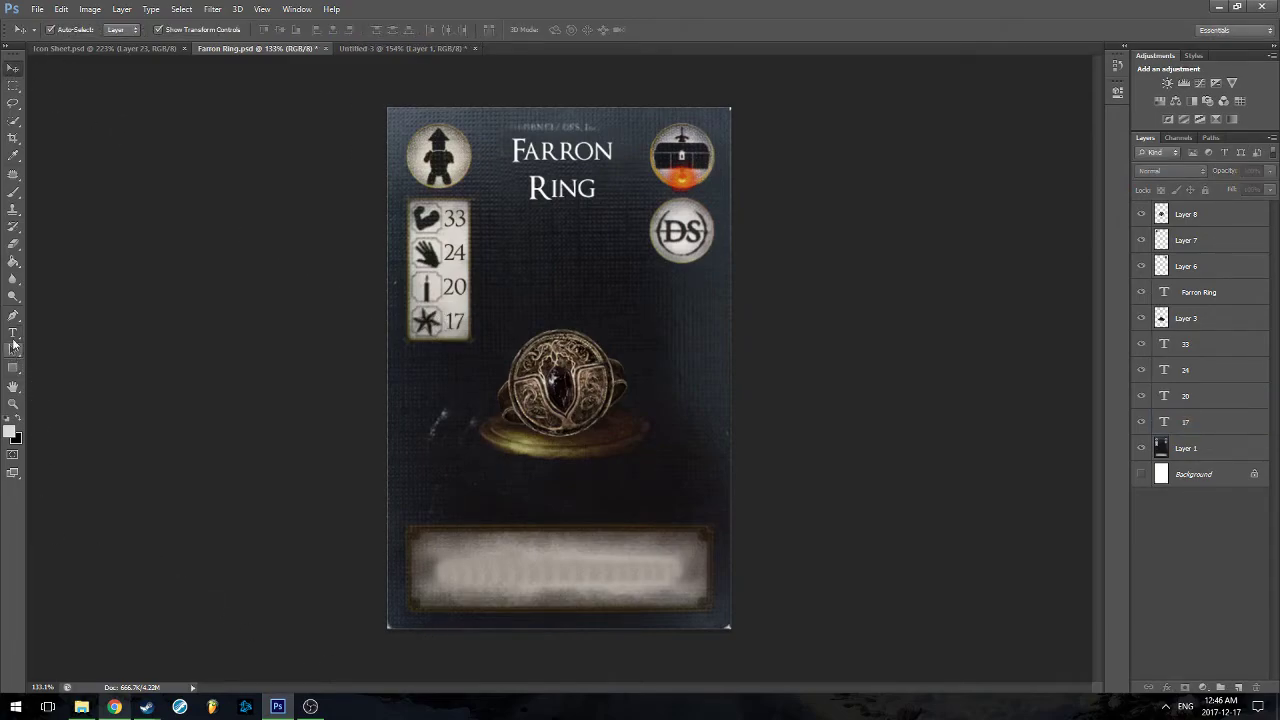
{"action": "left_click", "coordinate": [19, 420]}
{"action": "left_click", "coordinate": [13, 333]}
Type 'Attacks Cost One Less Stamina' / 'To a minimum of one' in the bottom box and shift it right
{"action": "left_click", "coordinate": [459, 549]}
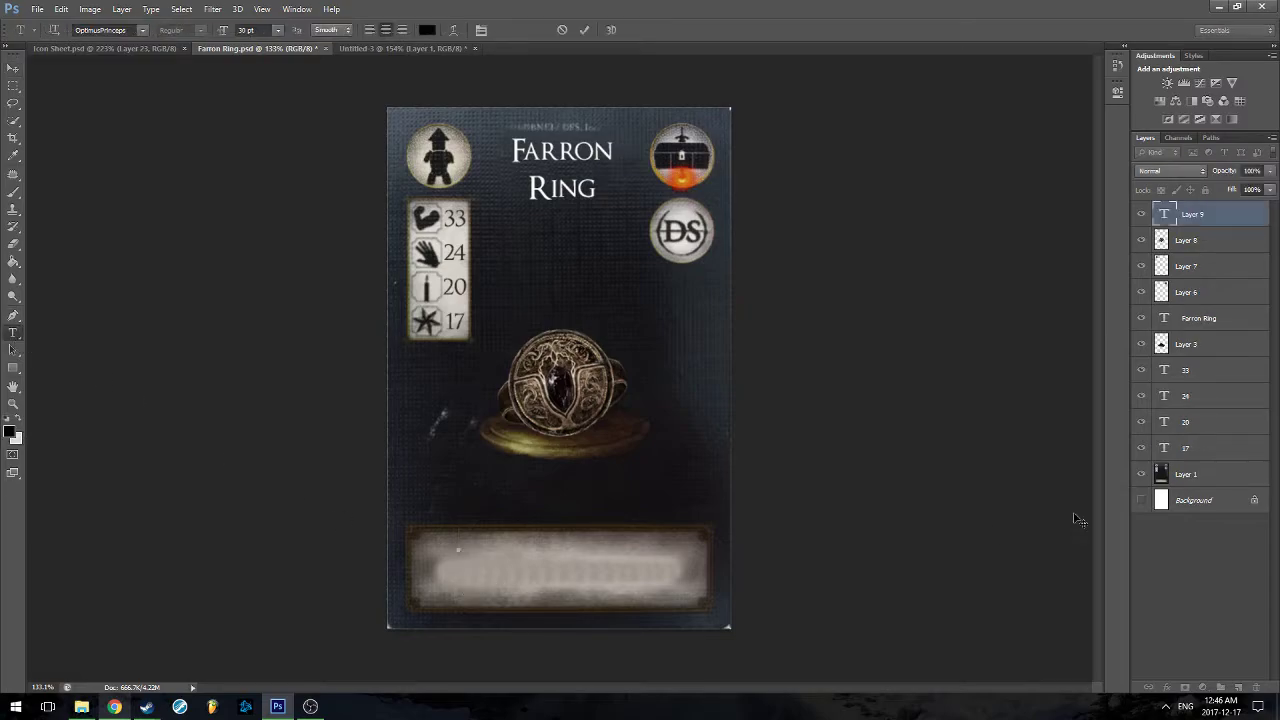
{"action": "type", "text": "A"}
{"action": "type", "text": "Attacks Cost"}
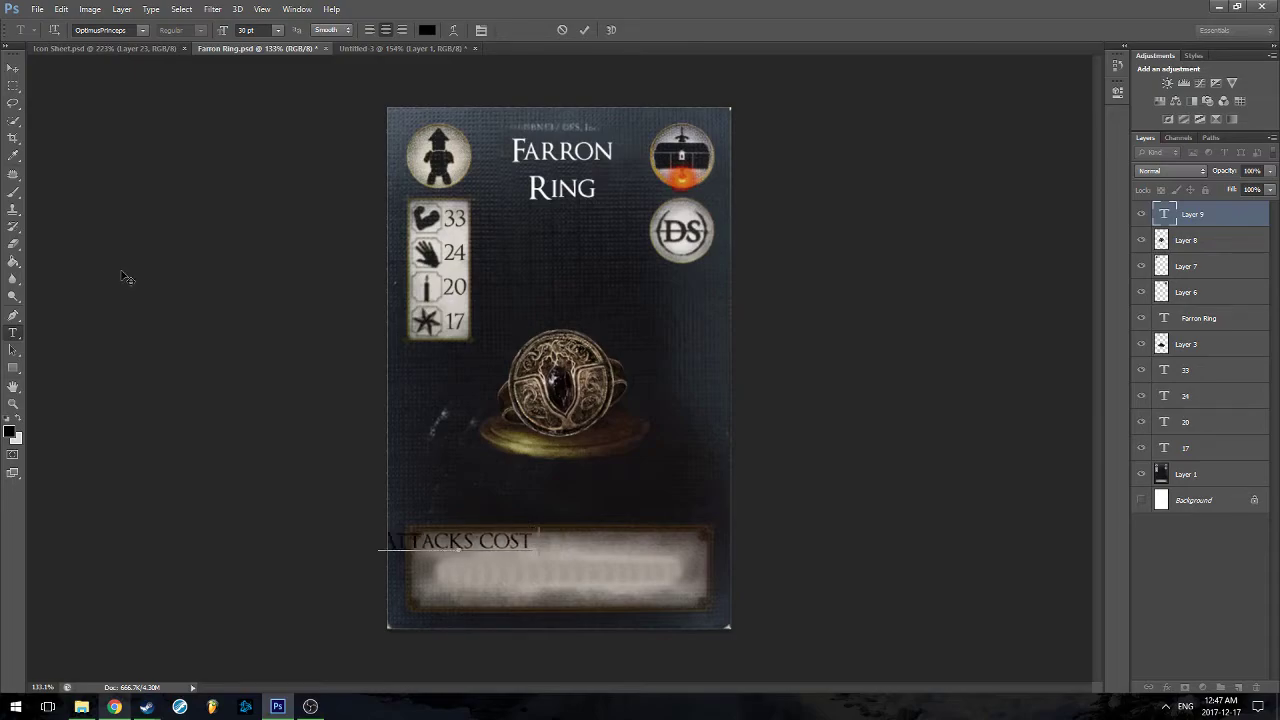
{"action": "type", "text": " N"}
{"action": "key", "text": "BackSpace"}
{"action": "key", "text": "BackSpace"}
{"action": "type", "text": "One Less"}
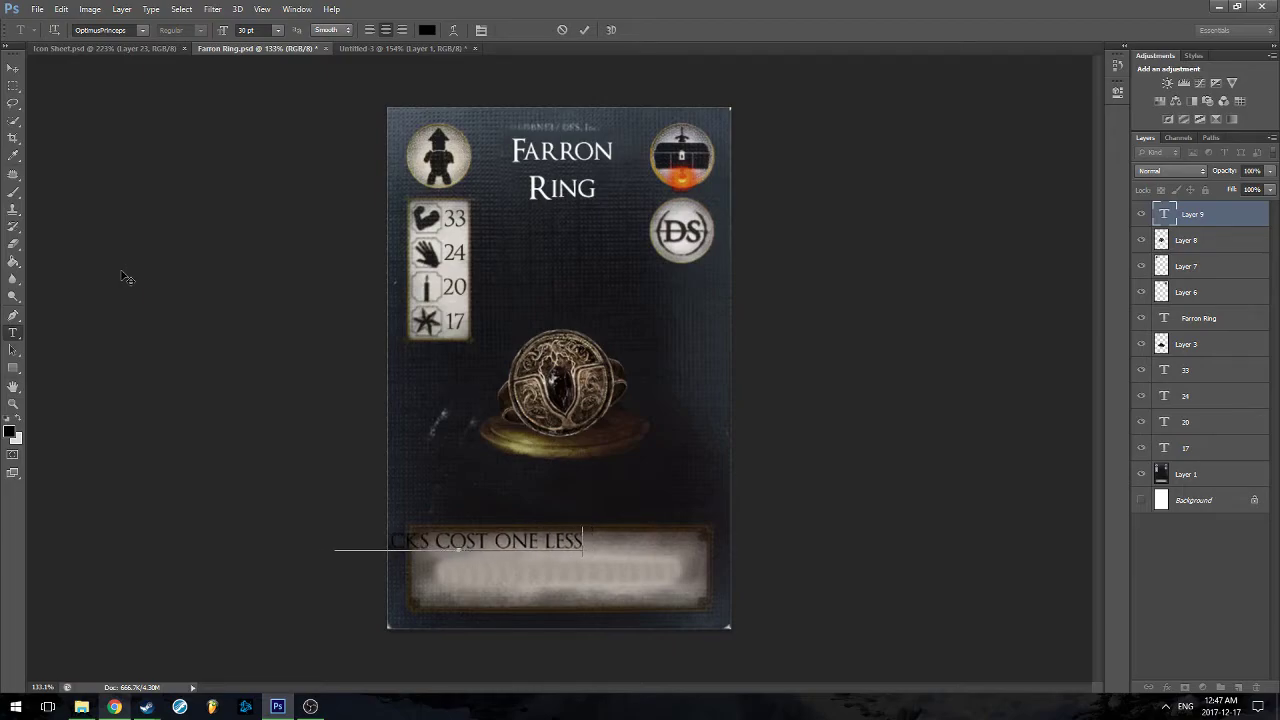
{"action": "type", "text": " Stamina"}
{"action": "key", "text": "Return"}
{"action": "type", "text": "To a m"}
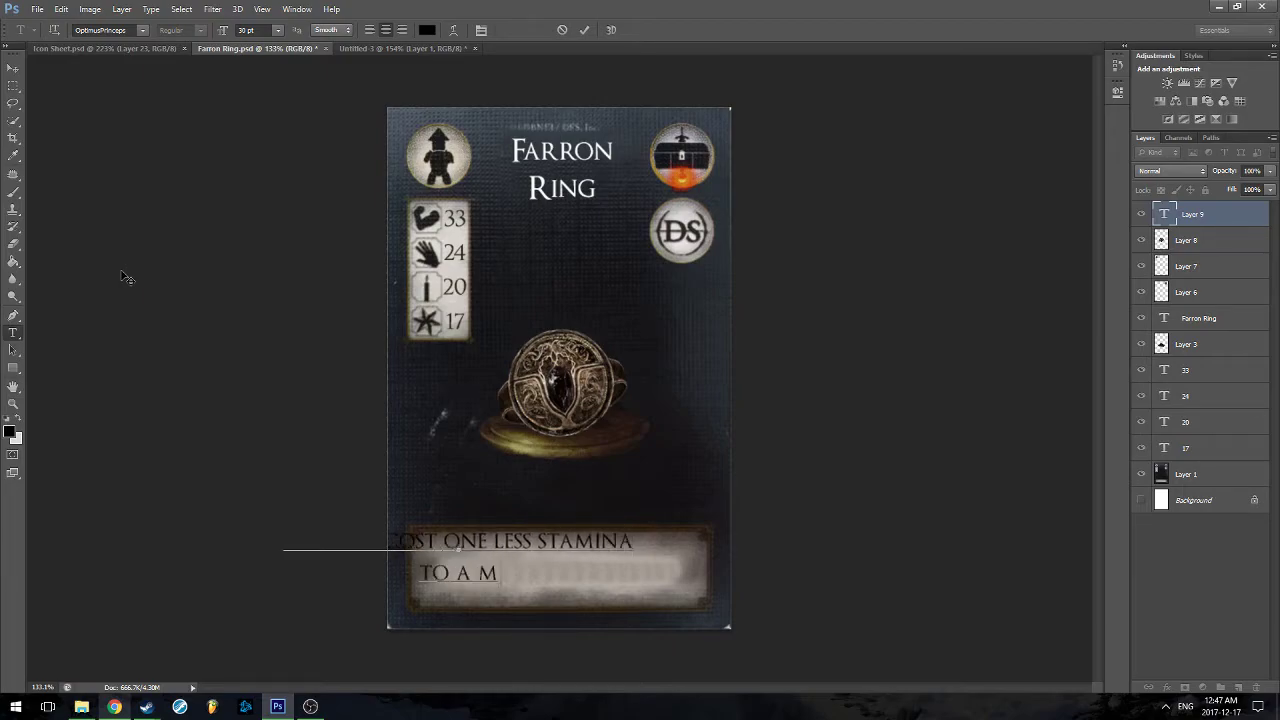
{"action": "type", "text": "inimum of one"}
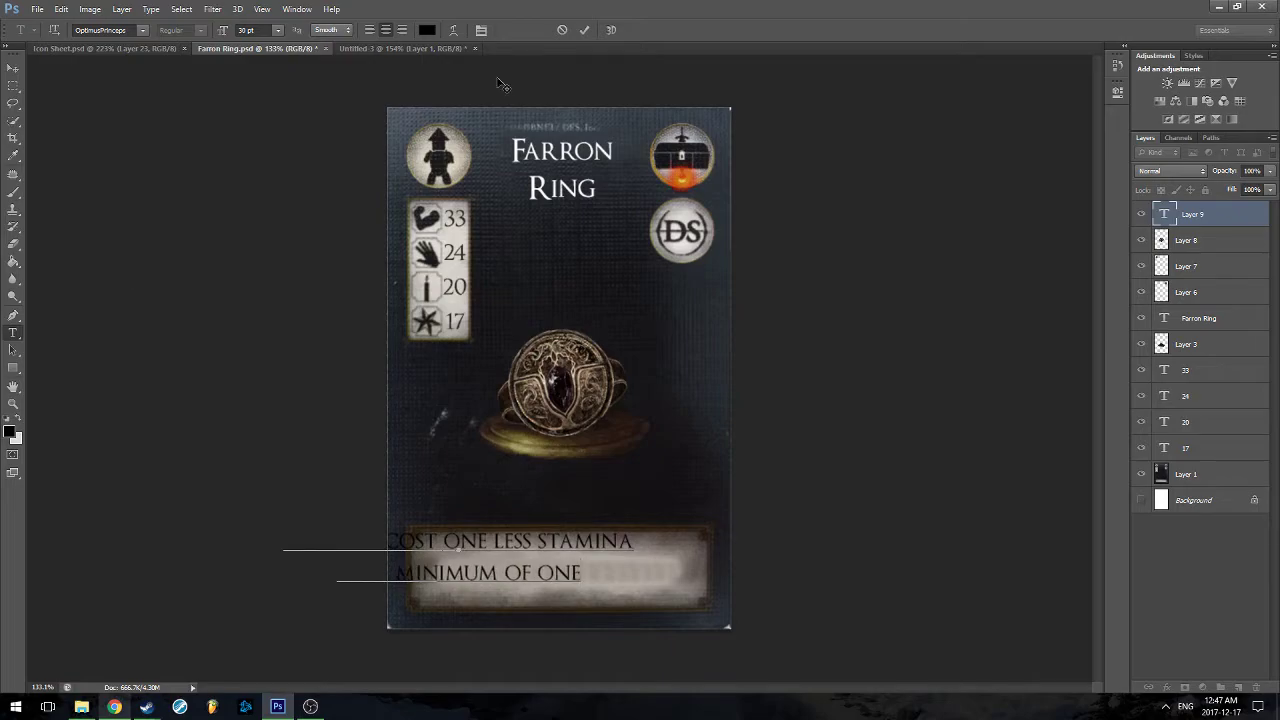
{"action": "left_click", "coordinate": [13, 67]}
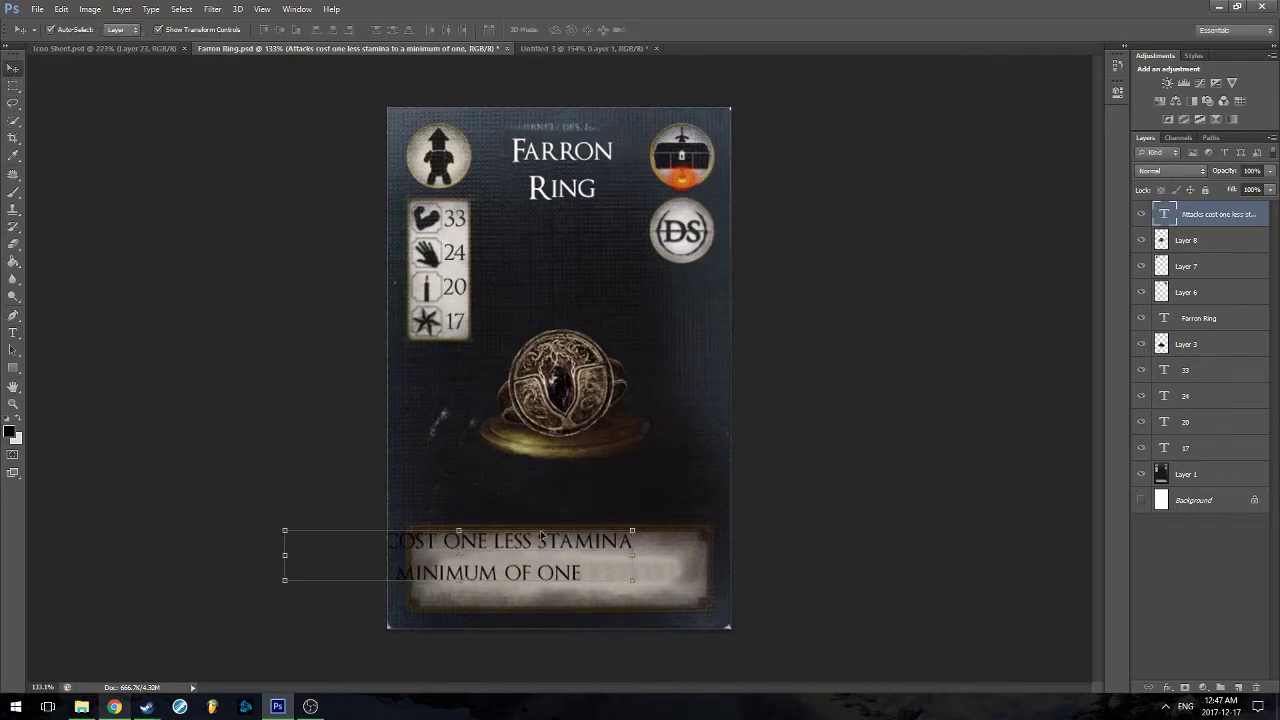
{"action": "left_click_drag", "start_coordinate": [548, 550], "coordinate": [655, 561]}
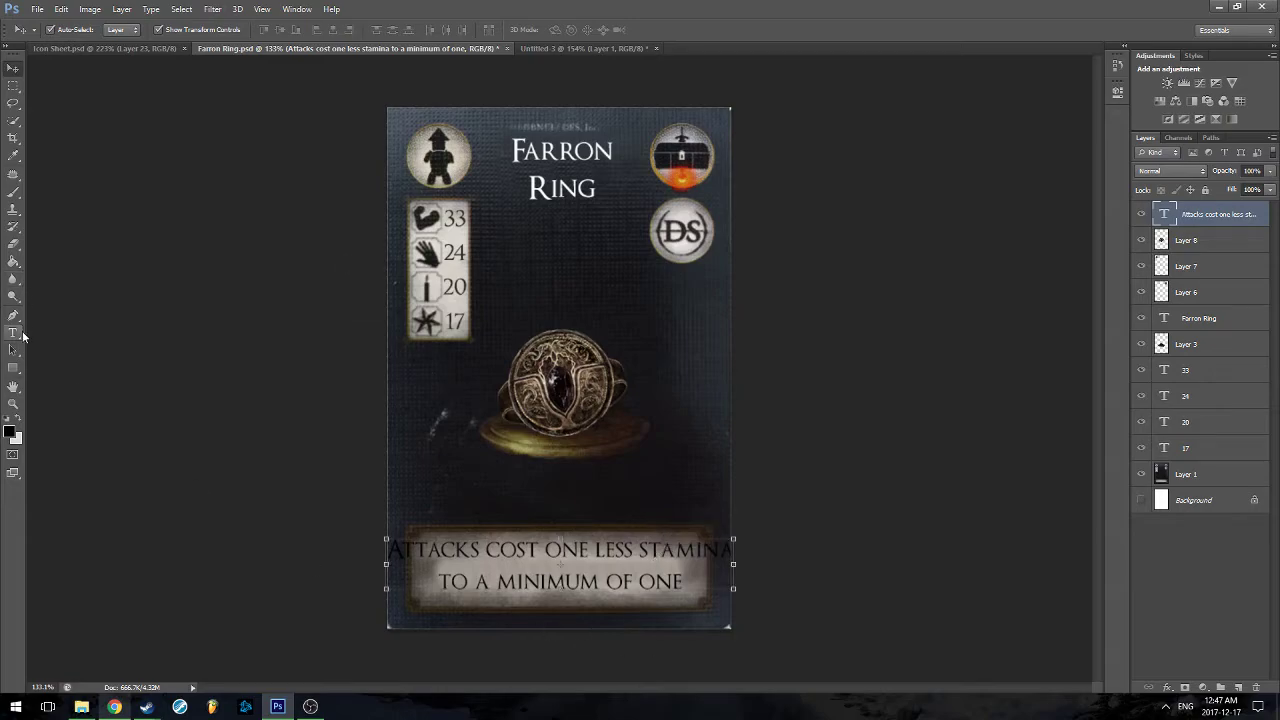
Resize the ability text to 18 pt, nudge it slightly down, and save the card
{"action": "left_click", "coordinate": [20, 334]}
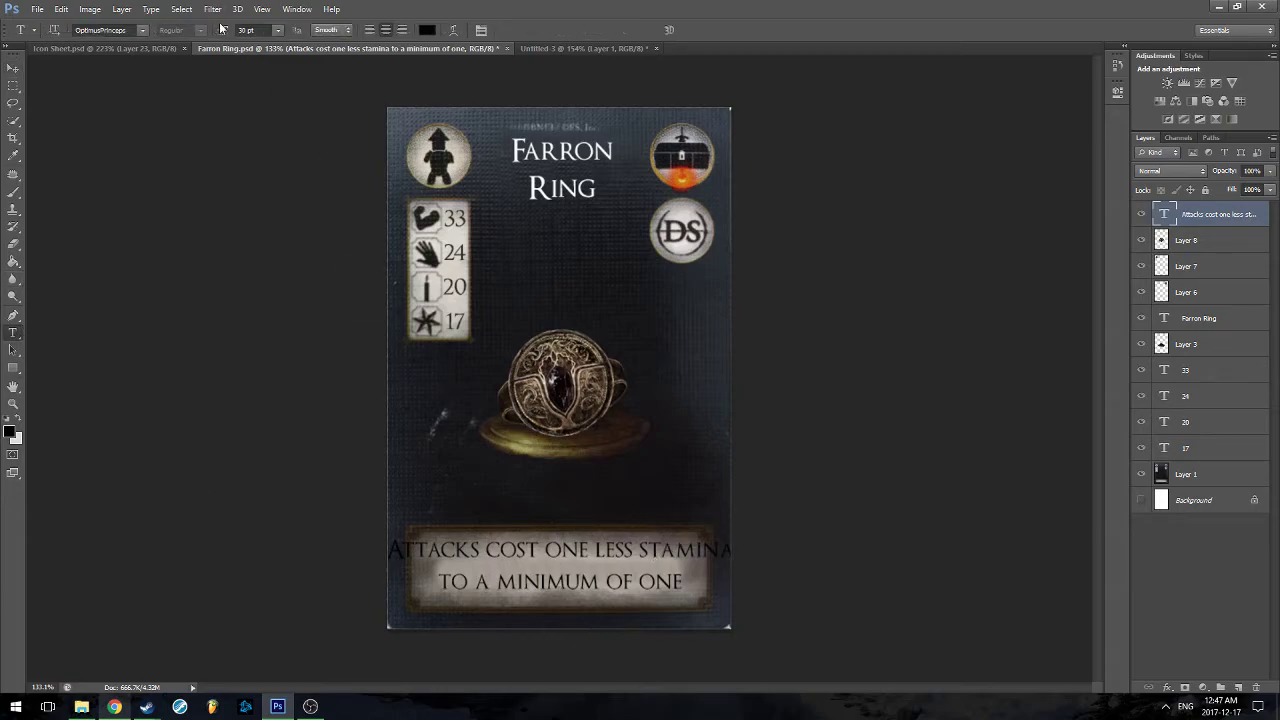
{"action": "left_click", "coordinate": [604, 548]}
{"action": "key", "text": "ctrl+a"}
{"action": "left_click", "coordinate": [279, 31]}
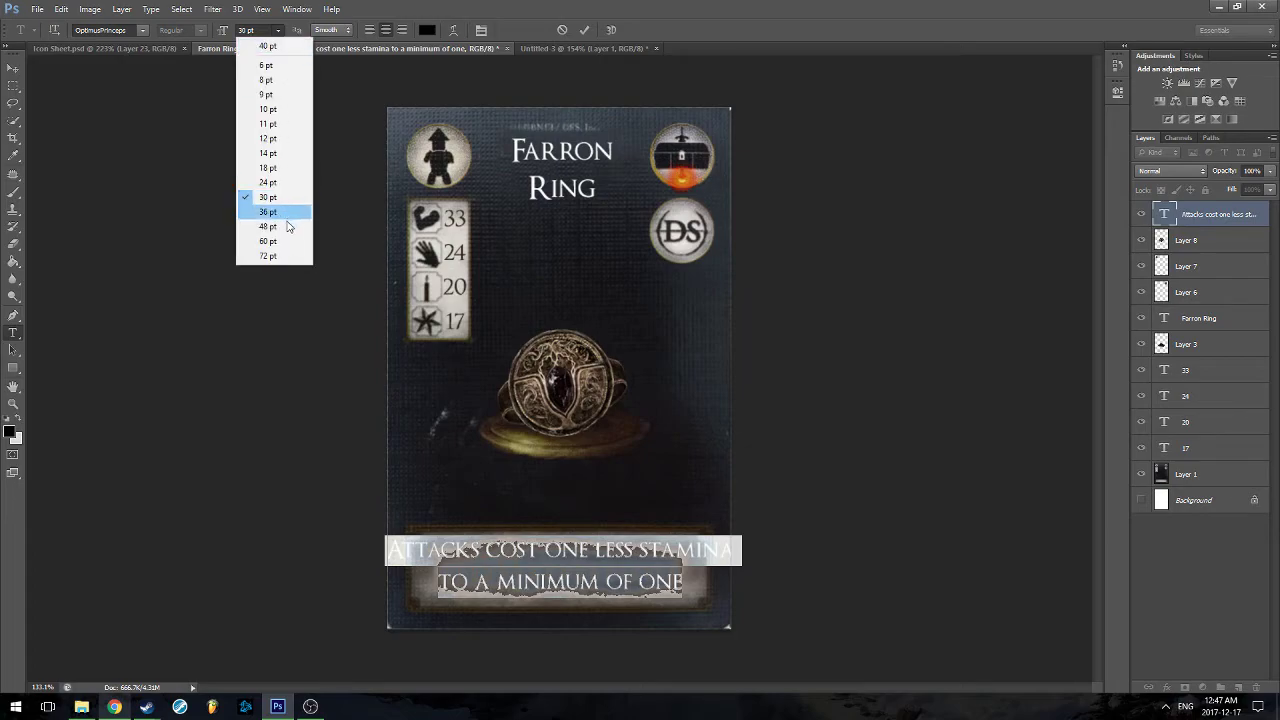
{"action": "left_click", "coordinate": [275, 166]}
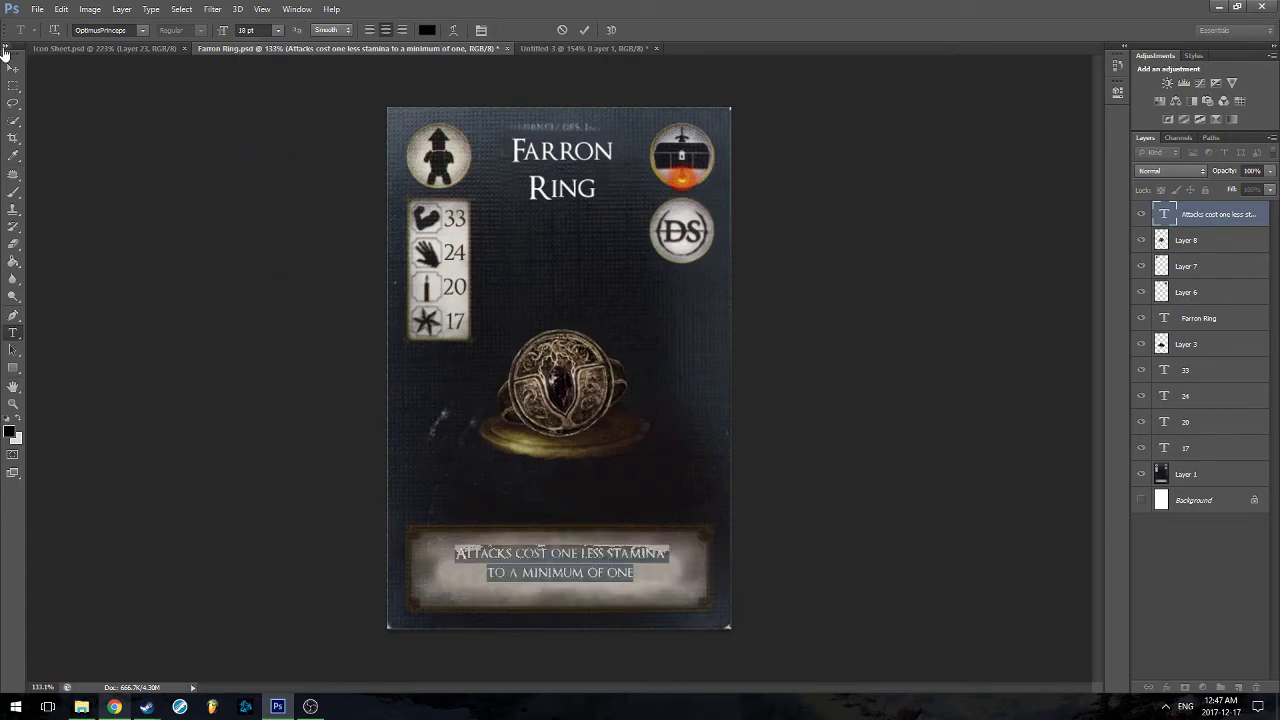
{"action": "left_click", "coordinate": [13, 67]}
{"action": "scroll", "coordinate": [605, 573], "scroll_direction": "up", "scroll_amount": 2}
{"action": "left_click_drag", "start_coordinate": [605, 573], "coordinate": [606, 577]}
{"action": "left_click", "coordinate": [885, 530]}
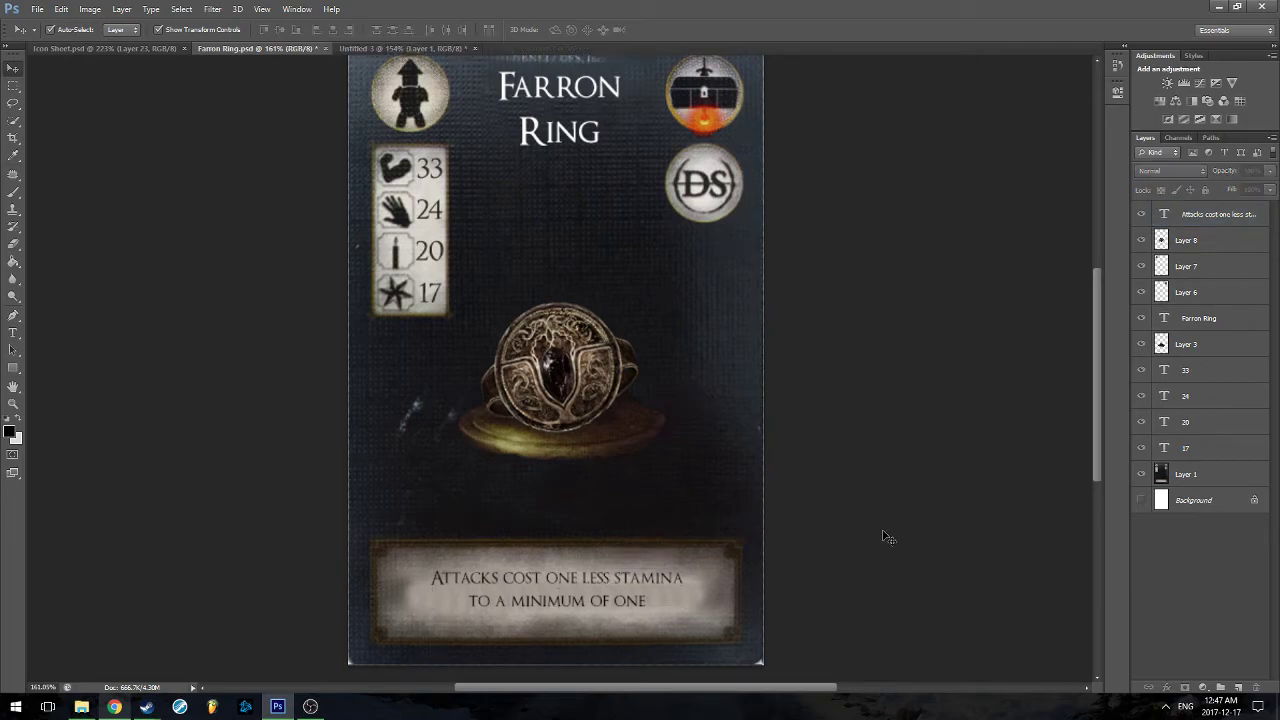
{"action": "scroll", "coordinate": [885, 530], "scroll_direction": "down", "scroll_amount": 2}
{"action": "key", "text": "alt"}
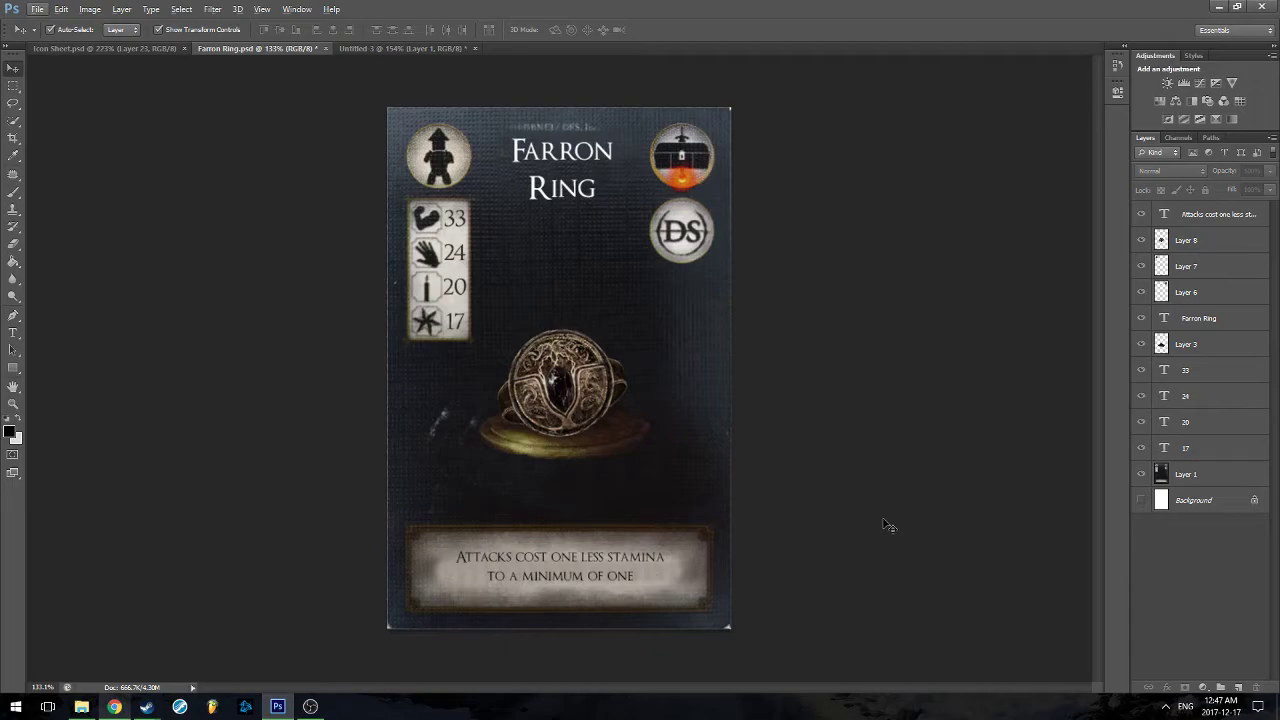
{"action": "key", "text": "ctrl+s"}
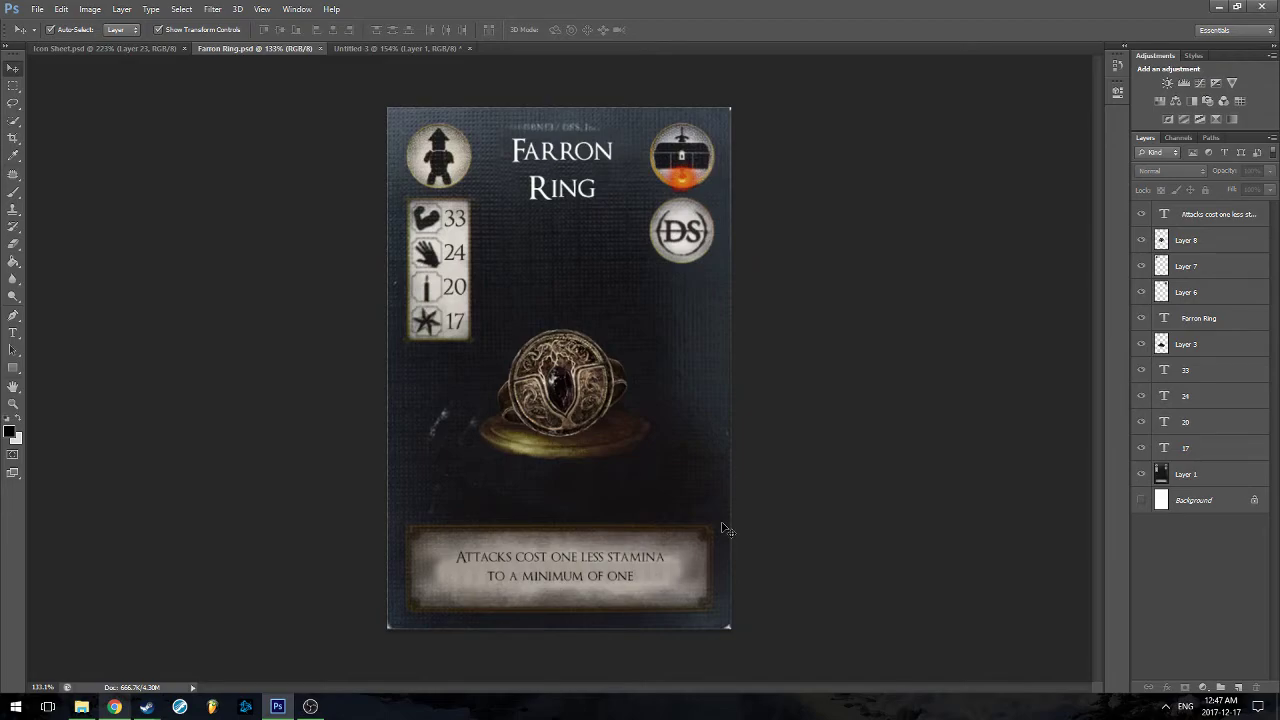
Replace the word 'one' with '-1' in the ability text
{"action": "left_click", "coordinate": [13, 332]}
{"action": "double_click", "coordinate": [557, 555]}
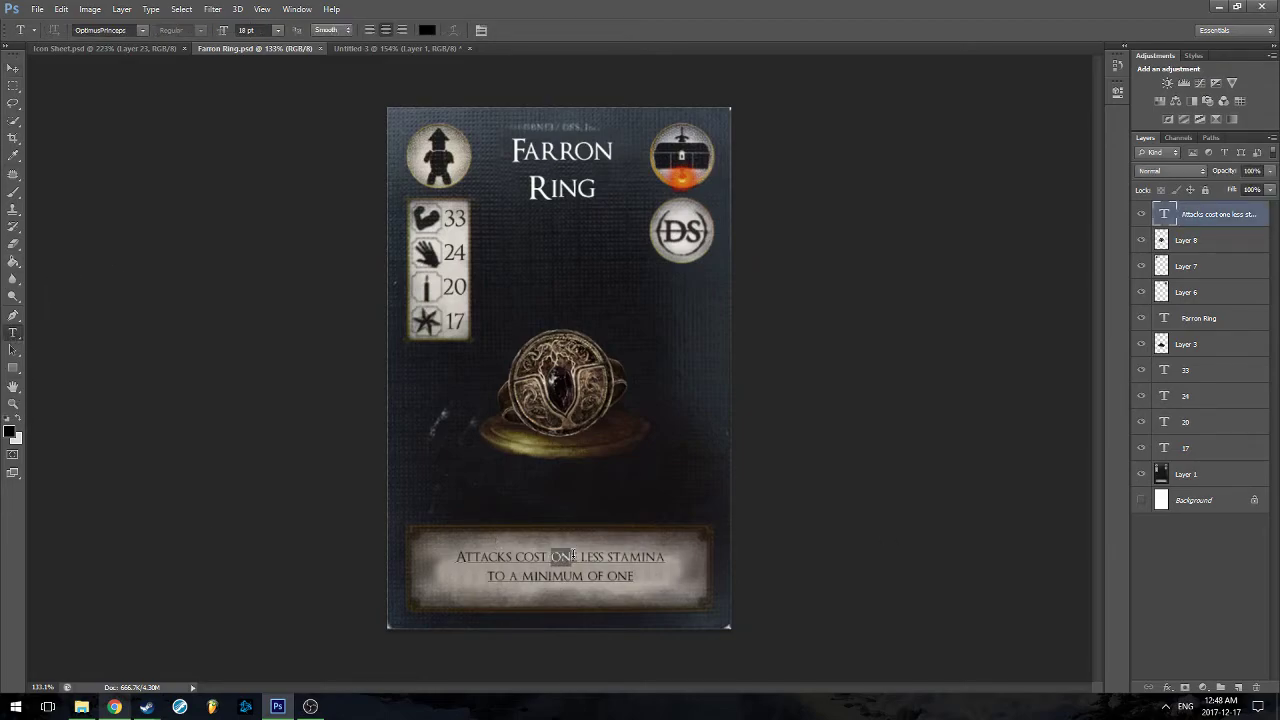
{"action": "type", "text": "-1"}
{"action": "left_click", "coordinate": [13, 67]}
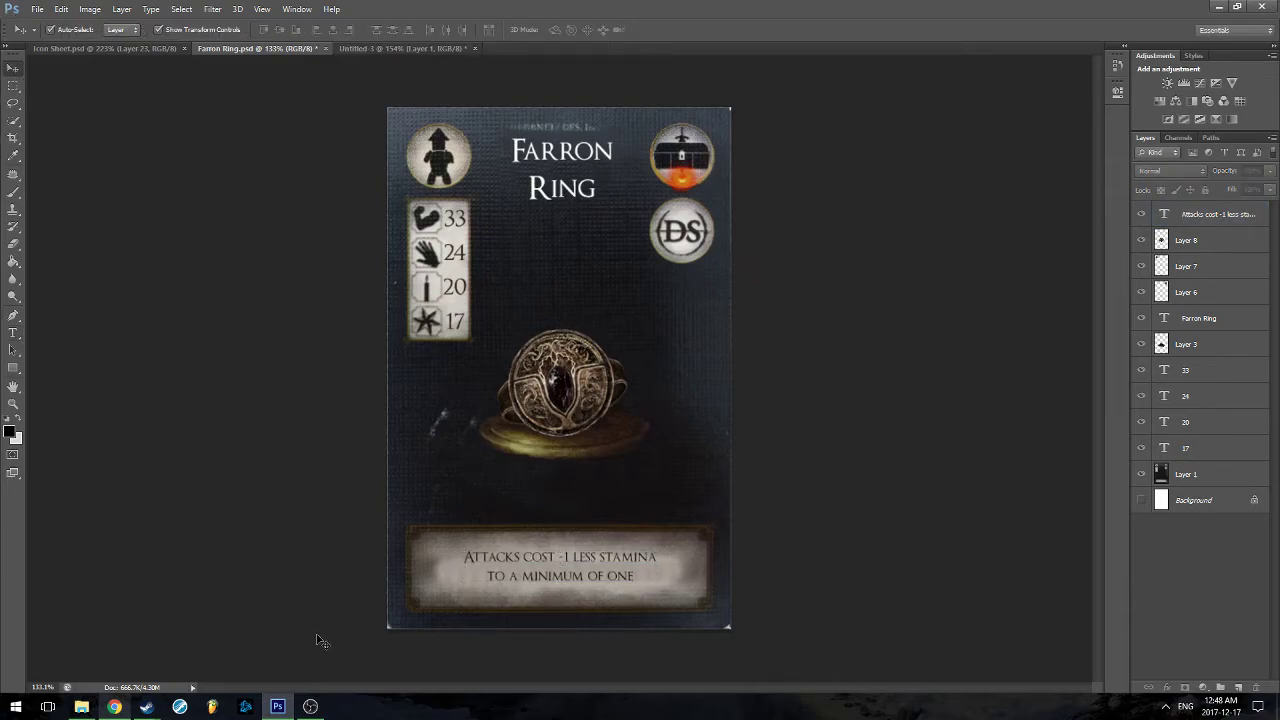
Change '-1' back to 'one' in the ability text and save the card
{"action": "left_click", "coordinate": [13, 332]}
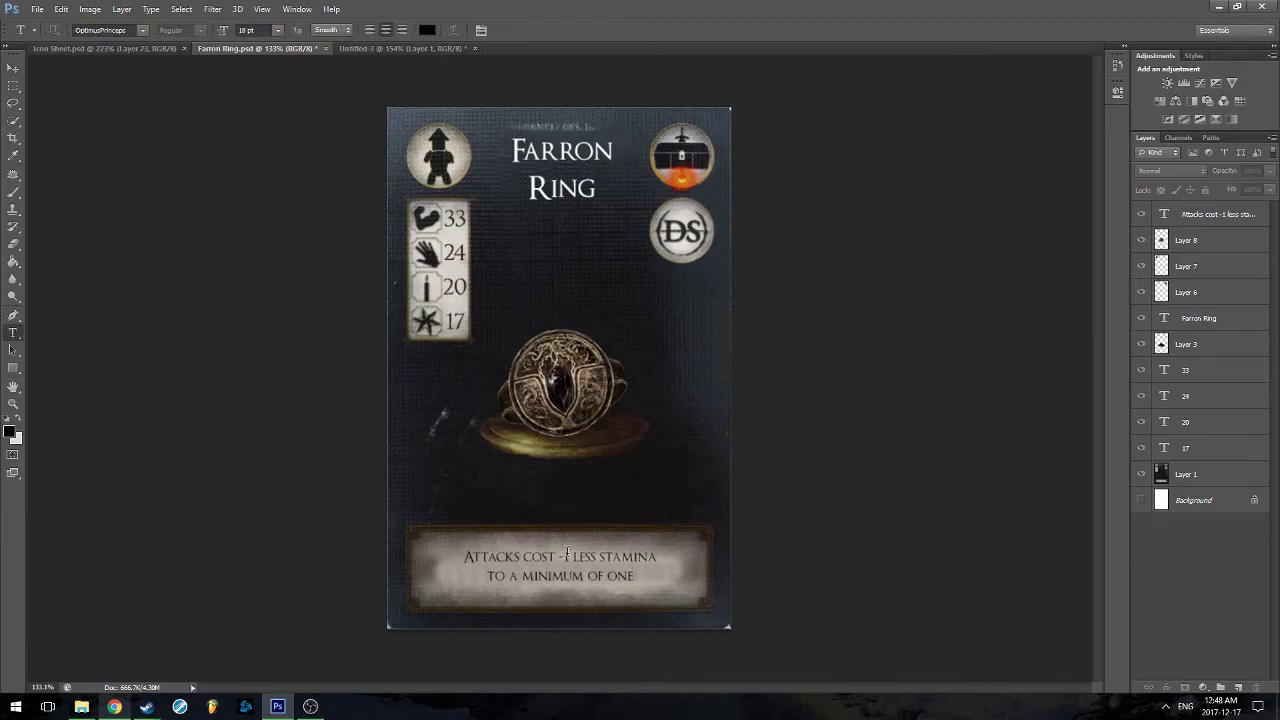
{"action": "double_click", "coordinate": [567, 553]}
{"action": "type", "text": "one"}
{"action": "left_click", "coordinate": [13, 67]}
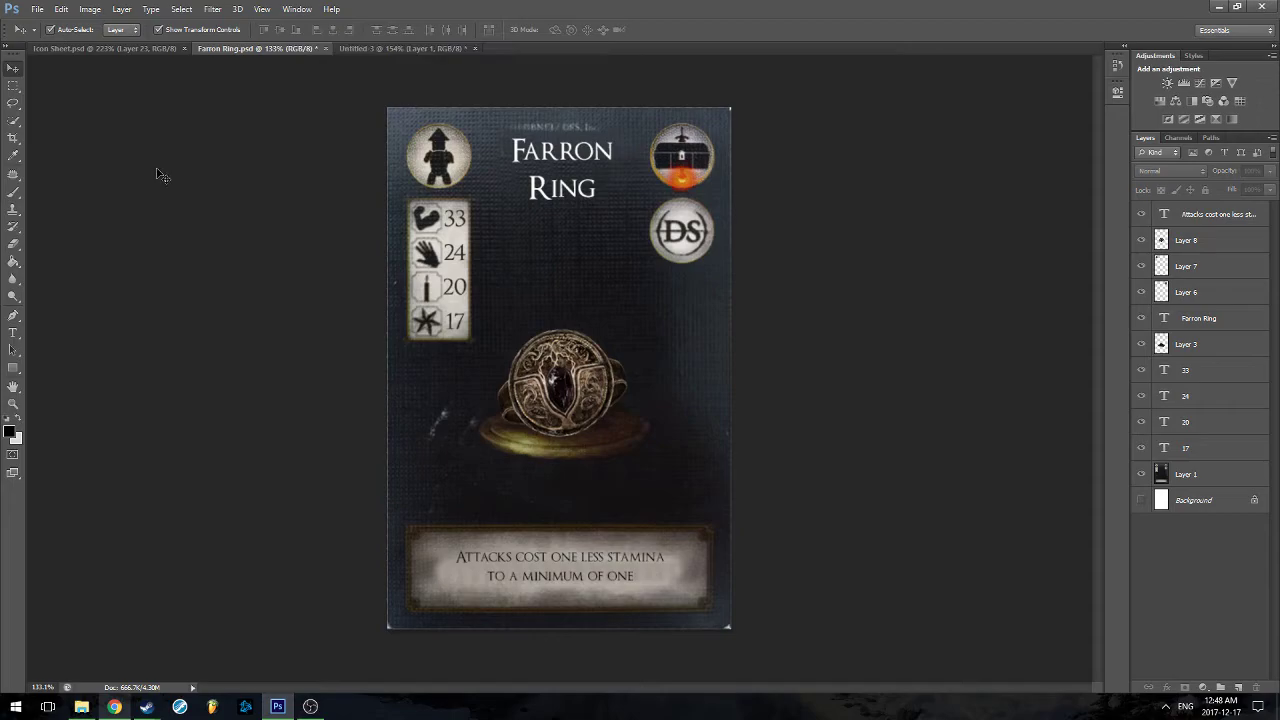
{"action": "key", "text": "ctrl+s"}
Close Untitled-3 without saving and check the Icon Sheet before returning to Farron Ring
{"action": "left_click", "coordinate": [470, 48]}
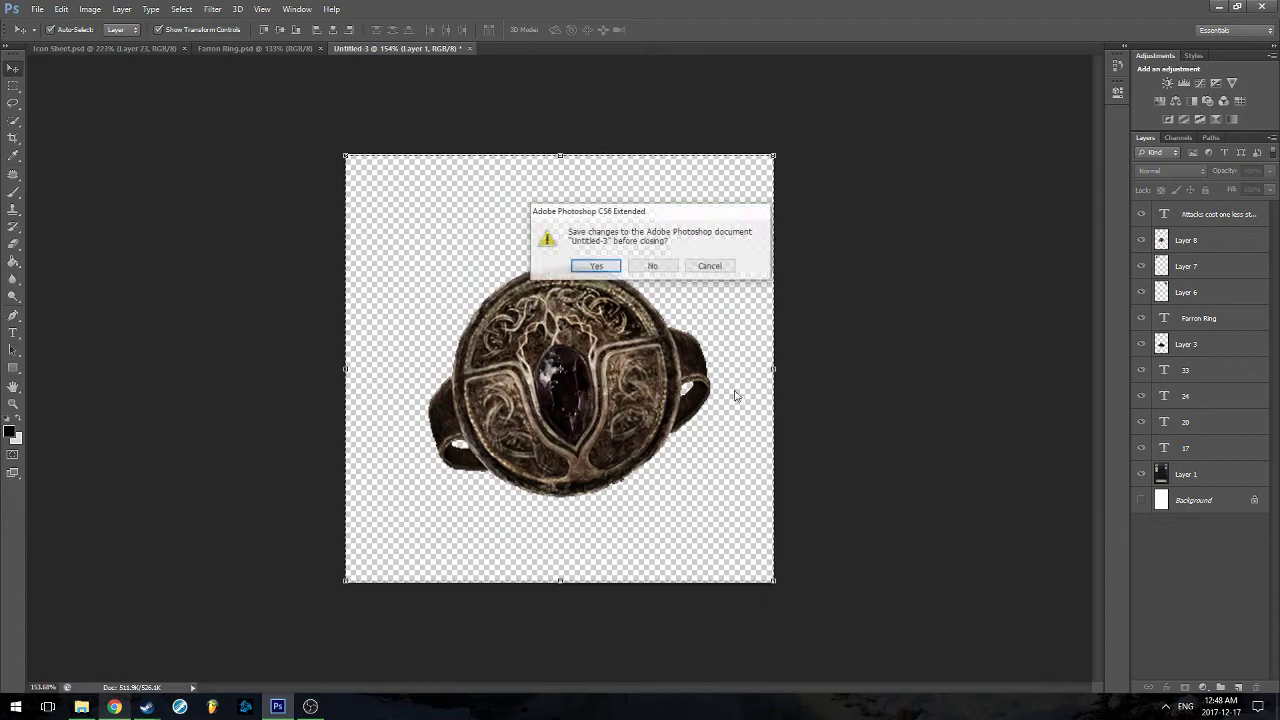
{"action": "left_click", "coordinate": [654, 268]}
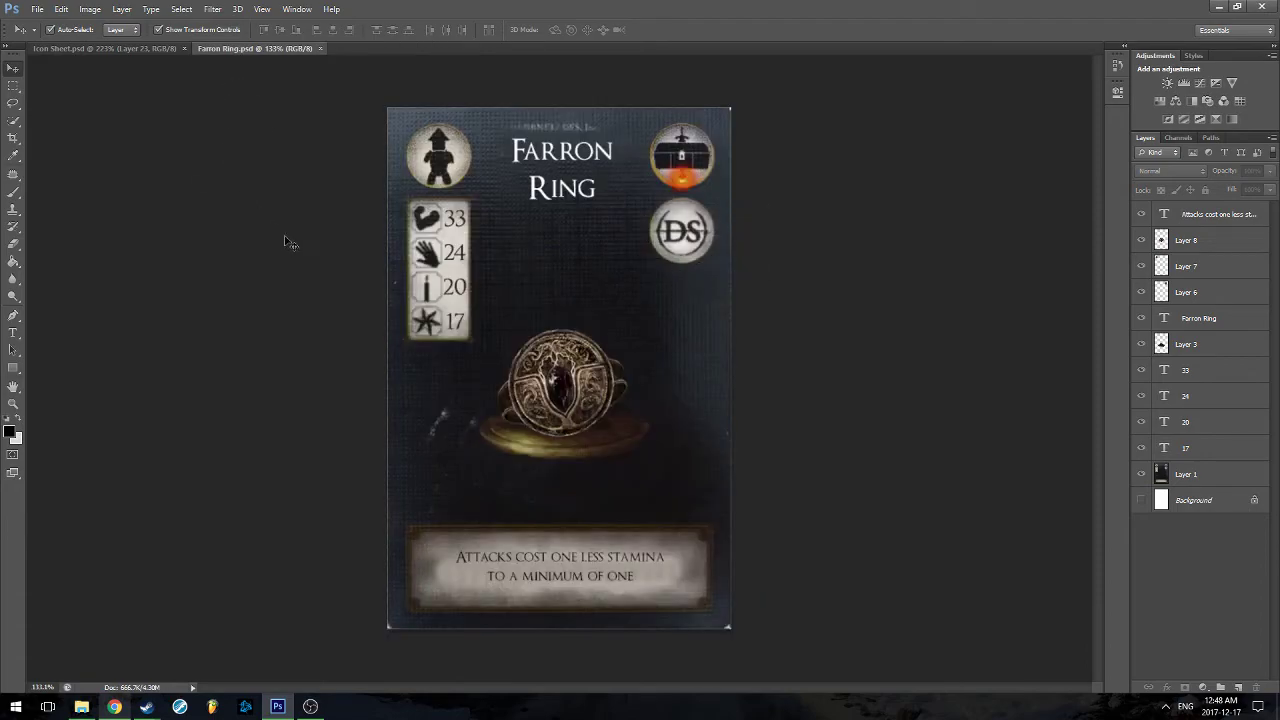
{"action": "left_click", "coordinate": [100, 48]}
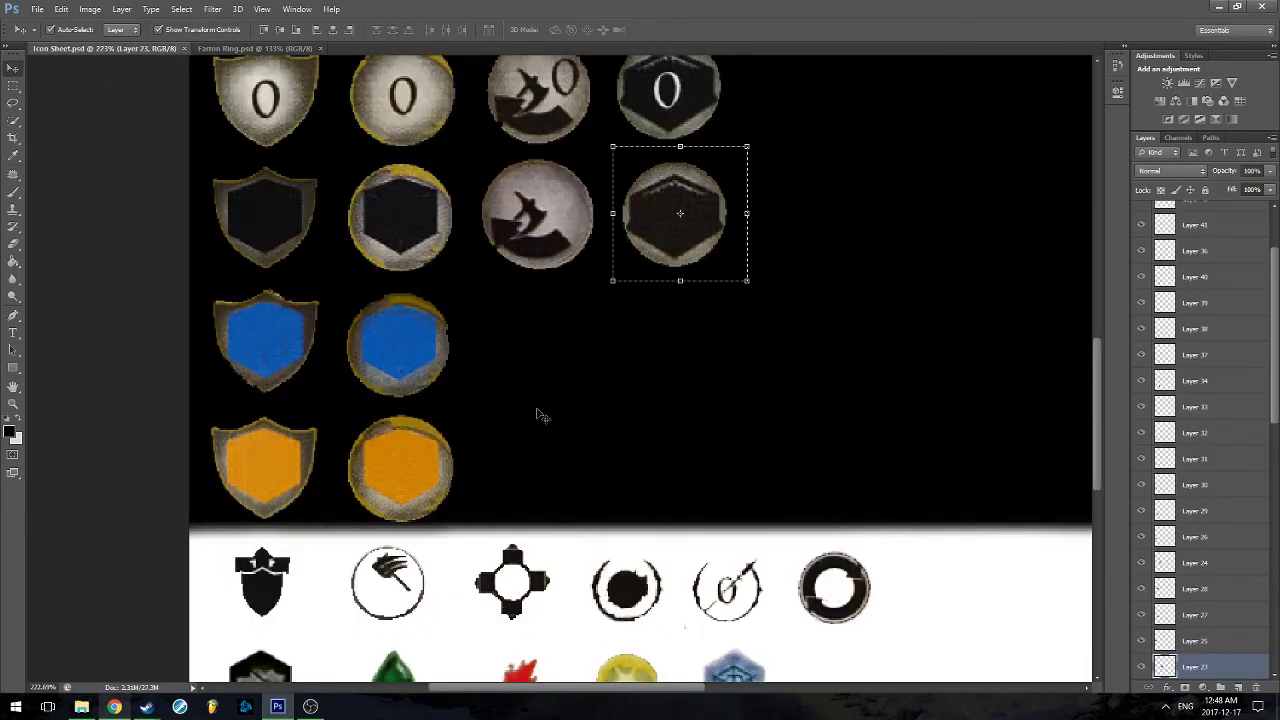
{"action": "scroll", "coordinate": [560, 410], "scroll_direction": "down", "scroll_amount": 5}
{"action": "left_click", "coordinate": [920, 480]}
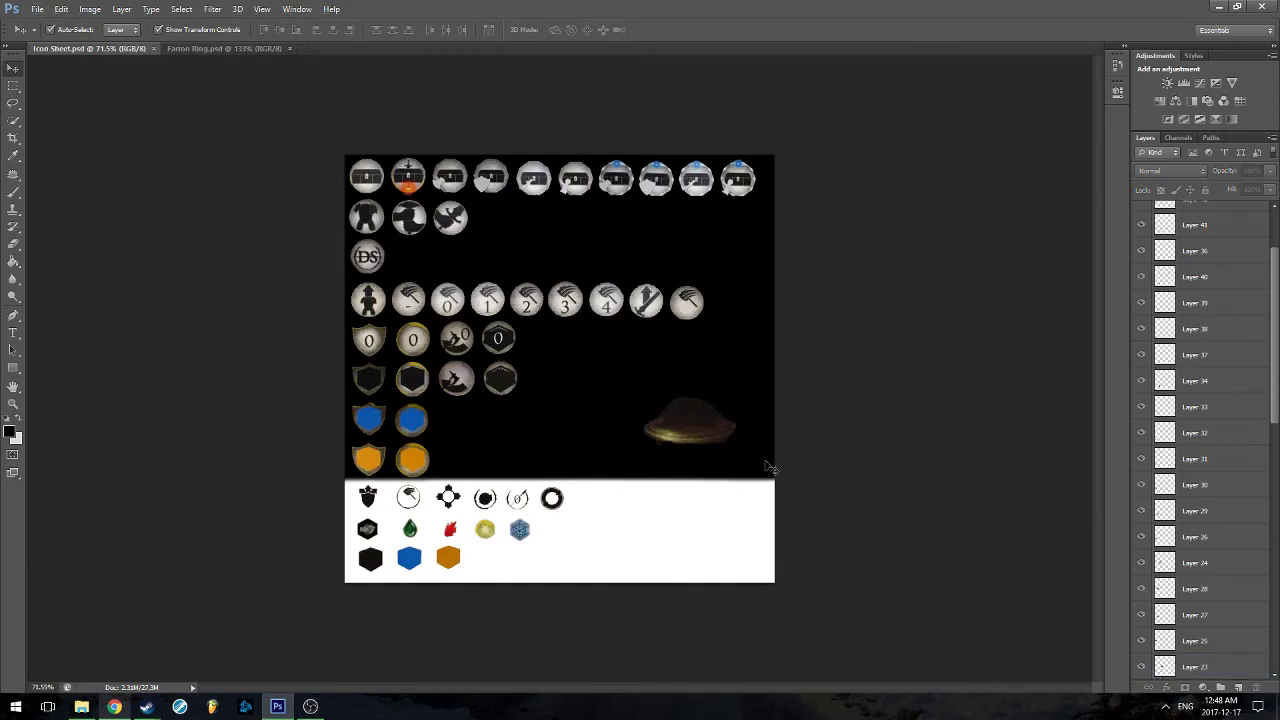
{"action": "left_click", "coordinate": [210, 48]}
Marquee the text box area on the card's Layer 1 and copy it
{"action": "left_click", "coordinate": [490, 606]}
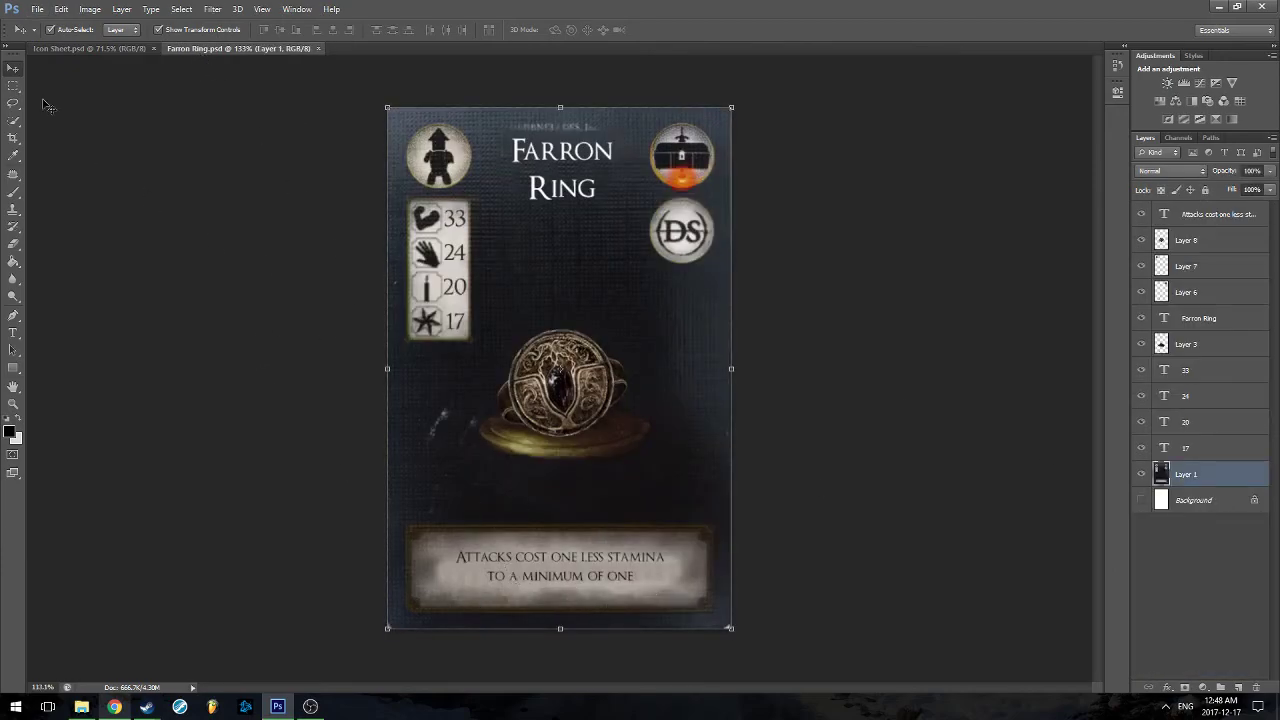
{"action": "left_click", "coordinate": [13, 87]}
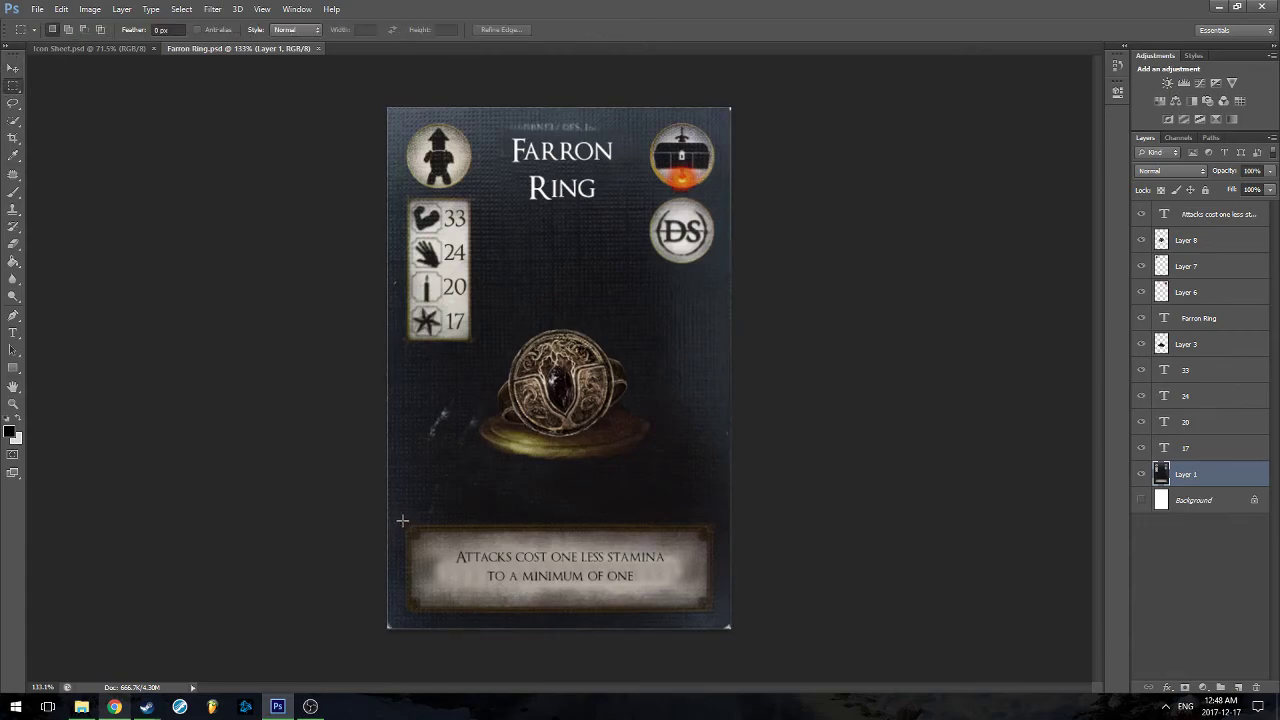
{"action": "left_click_drag", "start_coordinate": [402, 520], "coordinate": [718, 614]}
{"action": "key", "text": "ctrl+c"}
Paste the text bar into the Icon Sheet's lower-right white area, then return to Farron Ring
{"action": "left_click", "coordinate": [90, 48]}
{"action": "key", "text": "ctrl+v"}
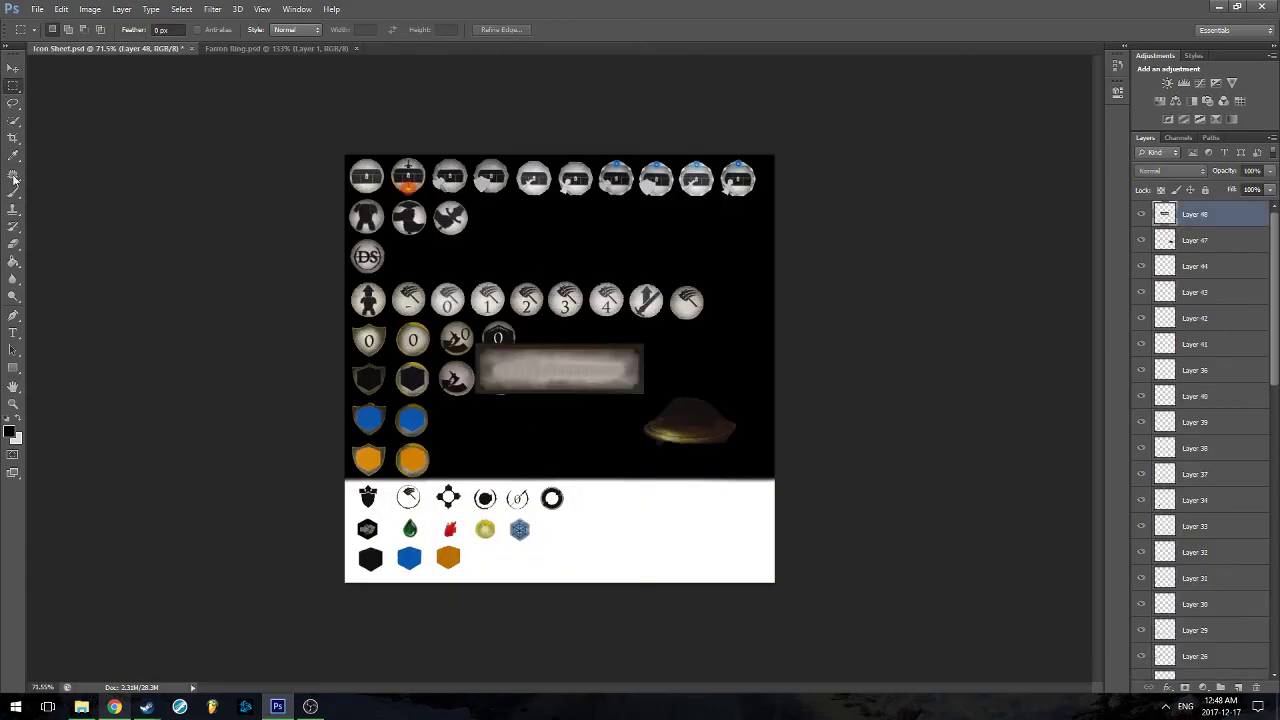
{"action": "left_click", "coordinate": [13, 65]}
{"action": "left_click_drag", "start_coordinate": [594, 374], "coordinate": [708, 545]}
{"action": "left_click", "coordinate": [900, 508]}
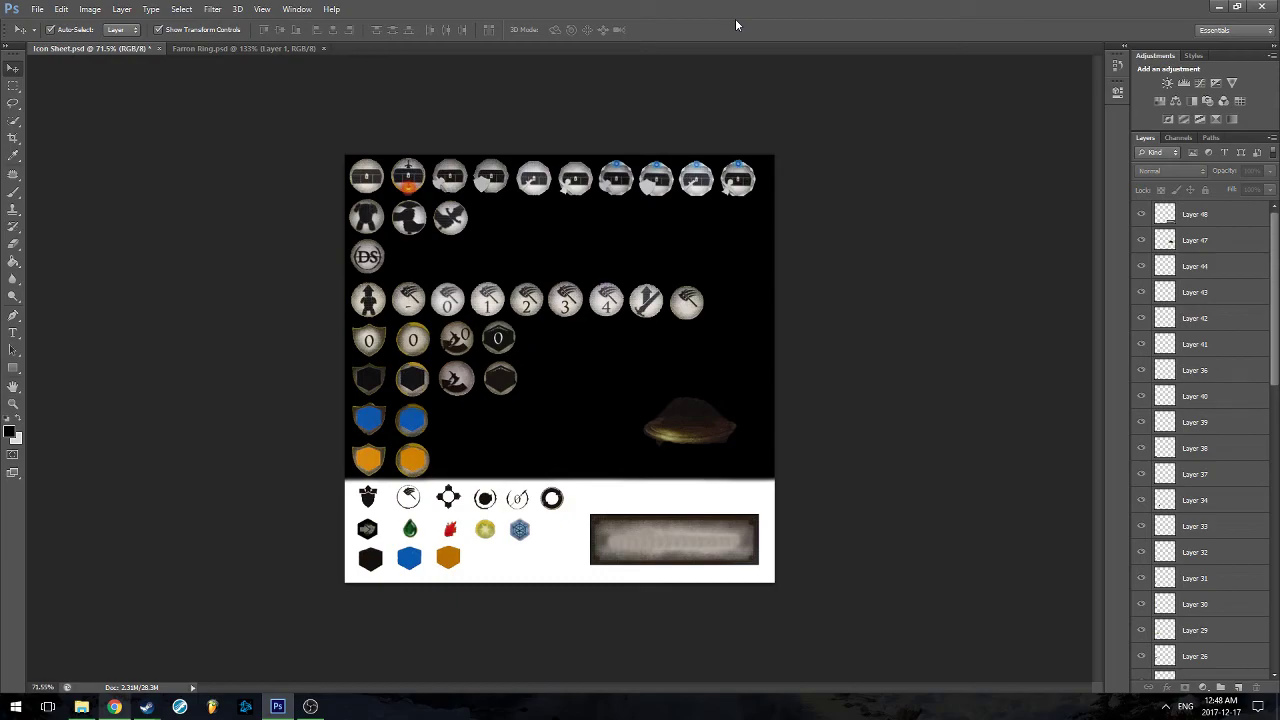
{"action": "left_click", "coordinate": [234, 48]}
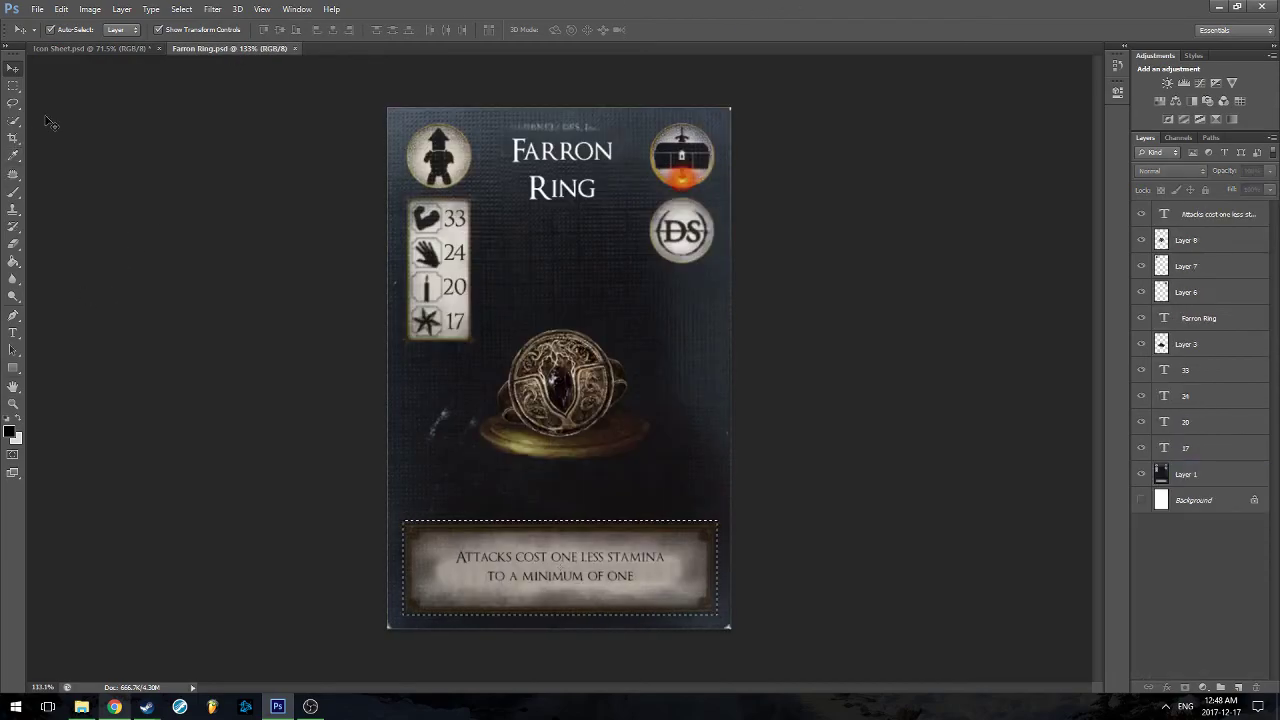
Deselect the marquee around the Farron Ring card's text box with Ctrl+D
{"action": "key", "text": "ctrl+d"}
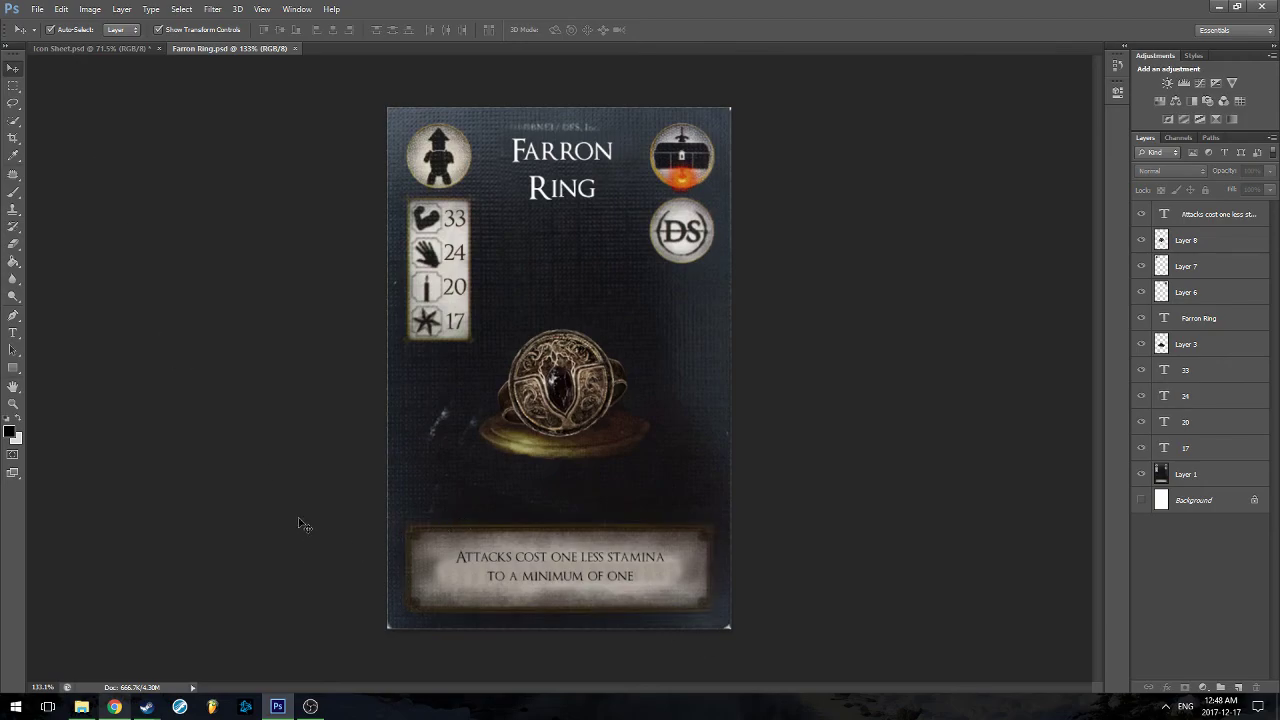